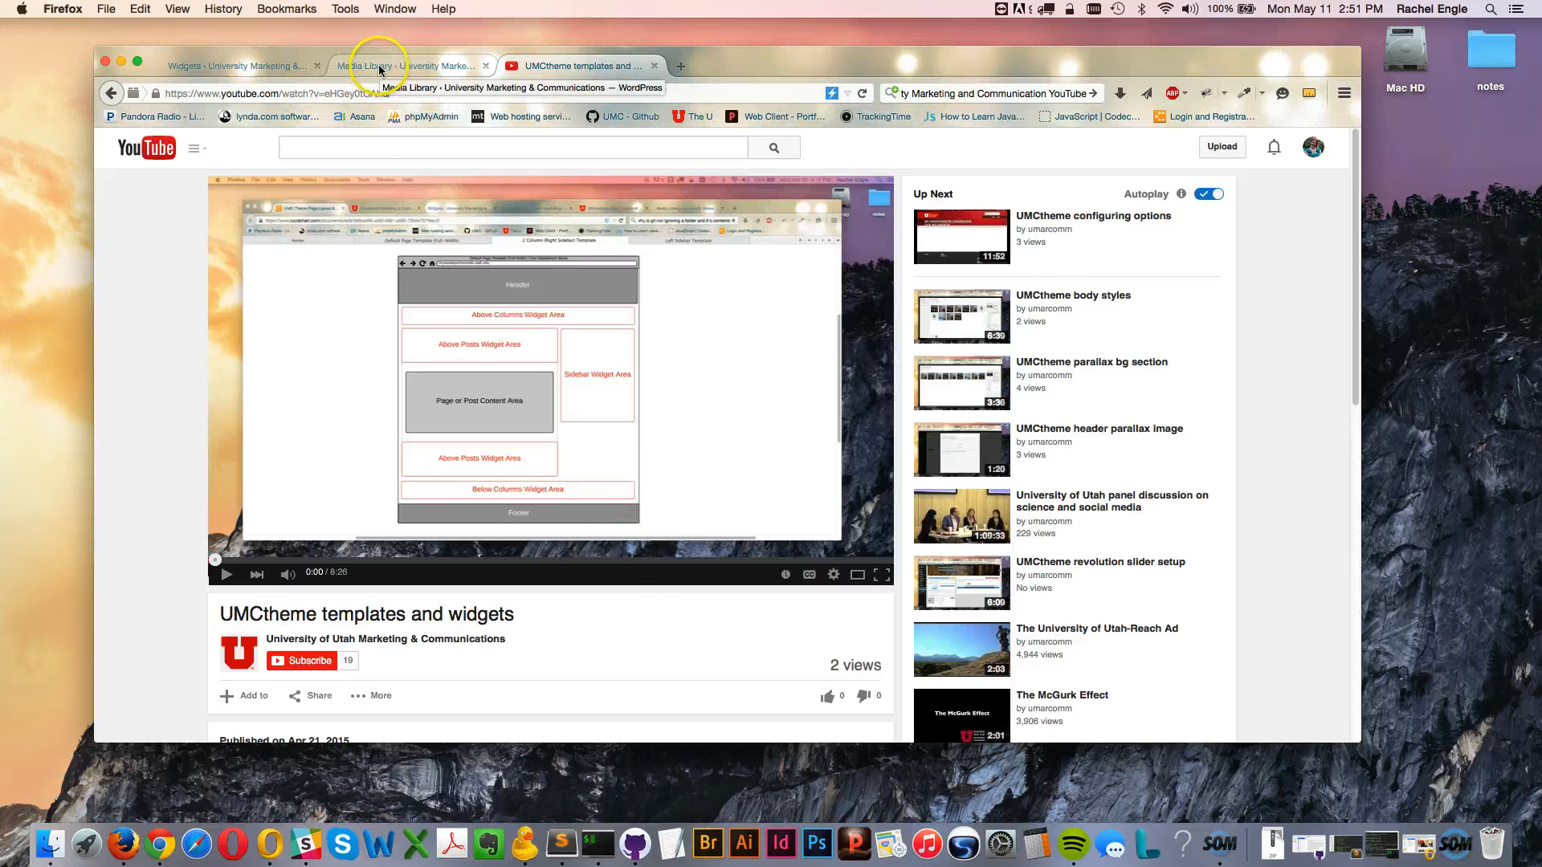
Switch to the Widgets page and examine the available Utah widgets and the Utah - Banner Widget fields in Widgets Above Post Test
left_click(245, 67)
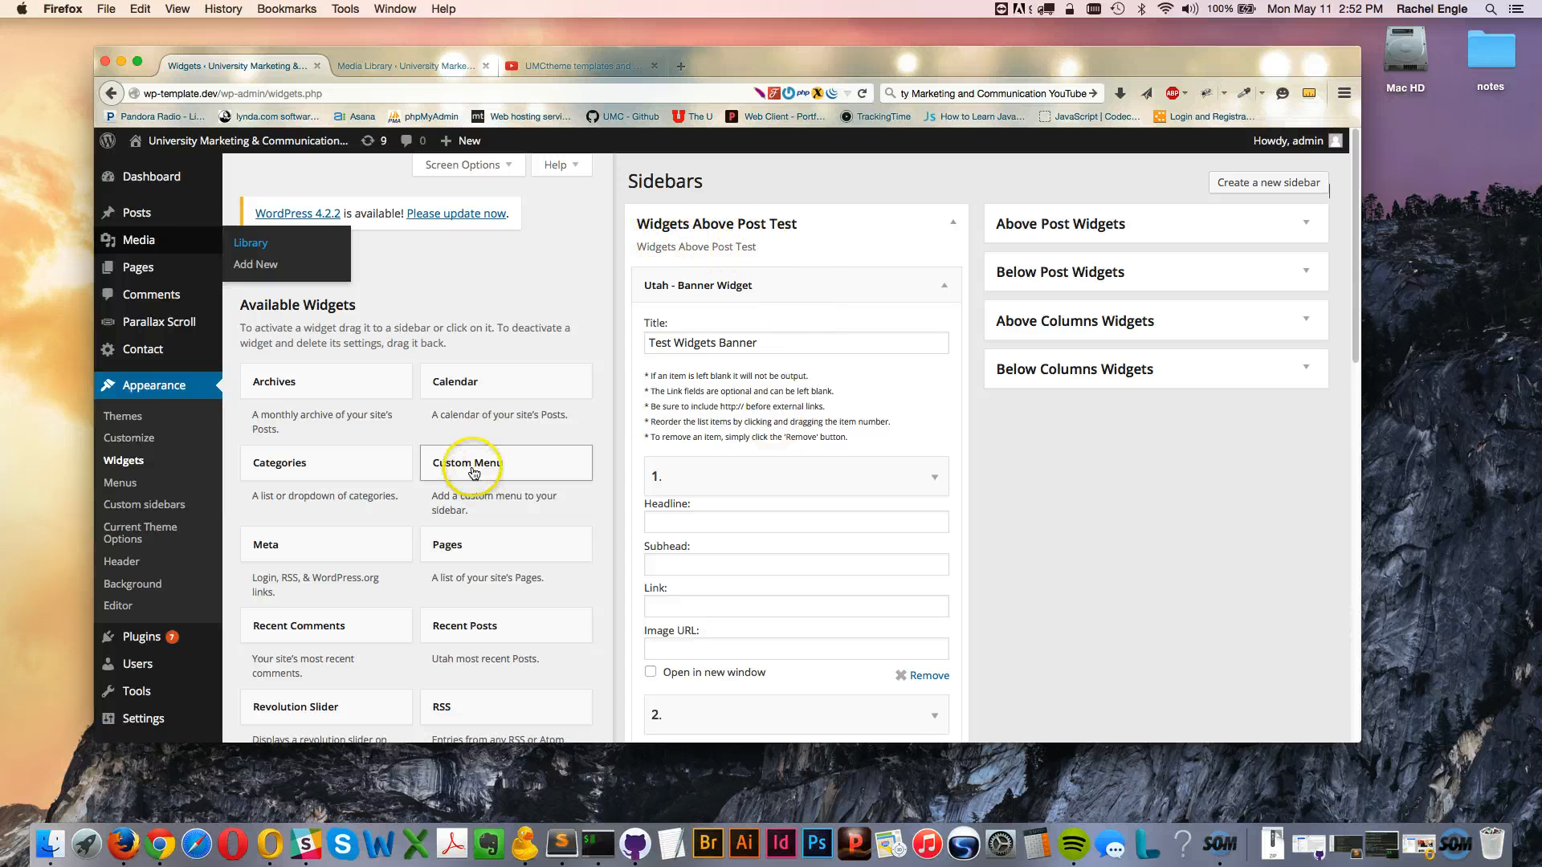
scroll(474, 473, "down", 10)
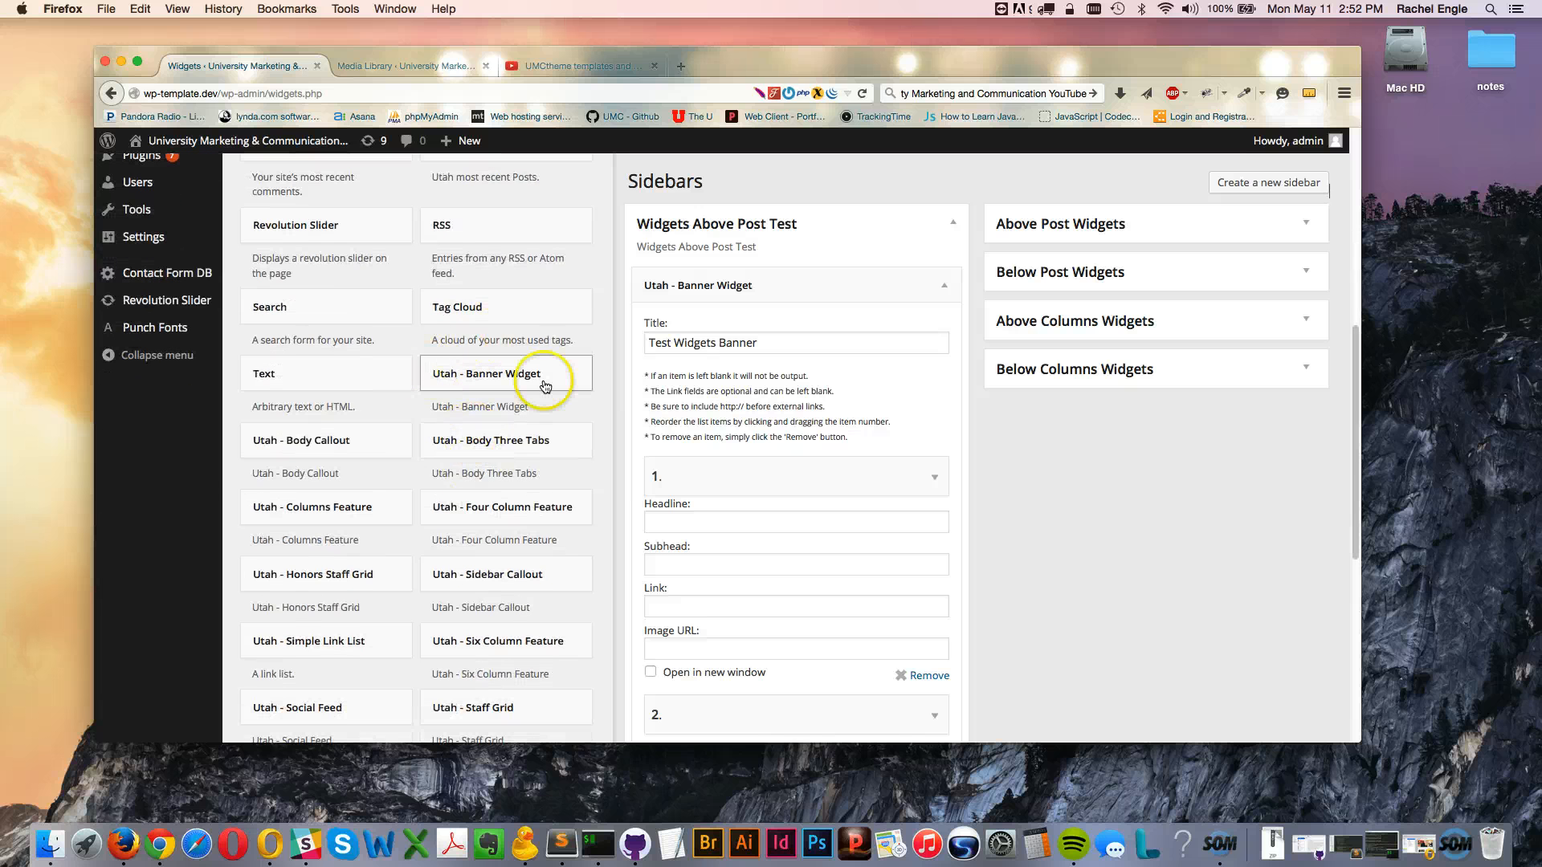
scroll(543, 386, "down", 3)
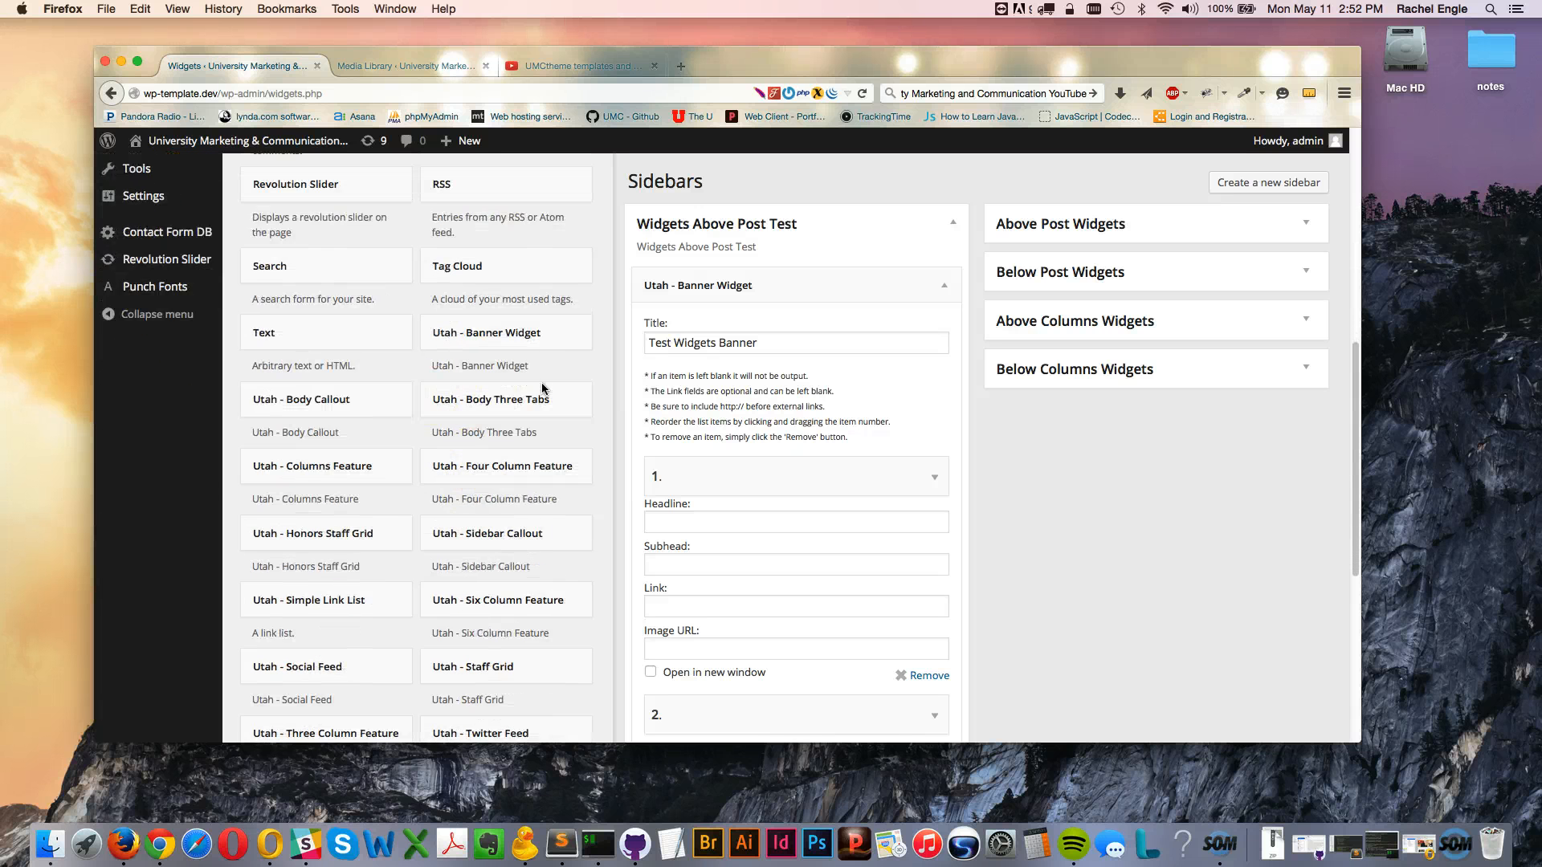
scroll(427, 418, "down", 2)
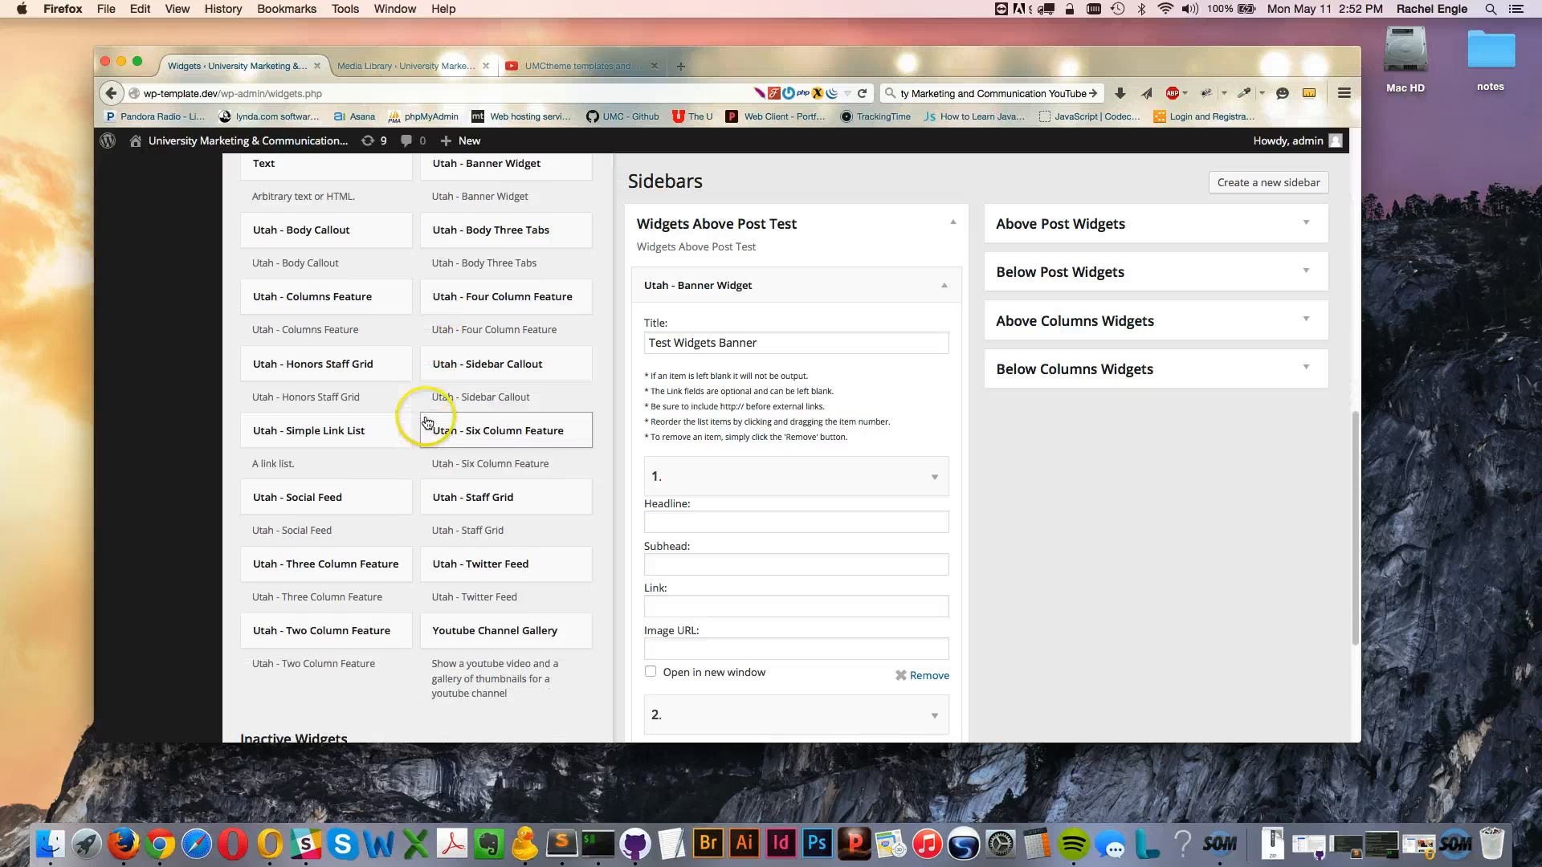
scroll(426, 417, "up", 1)
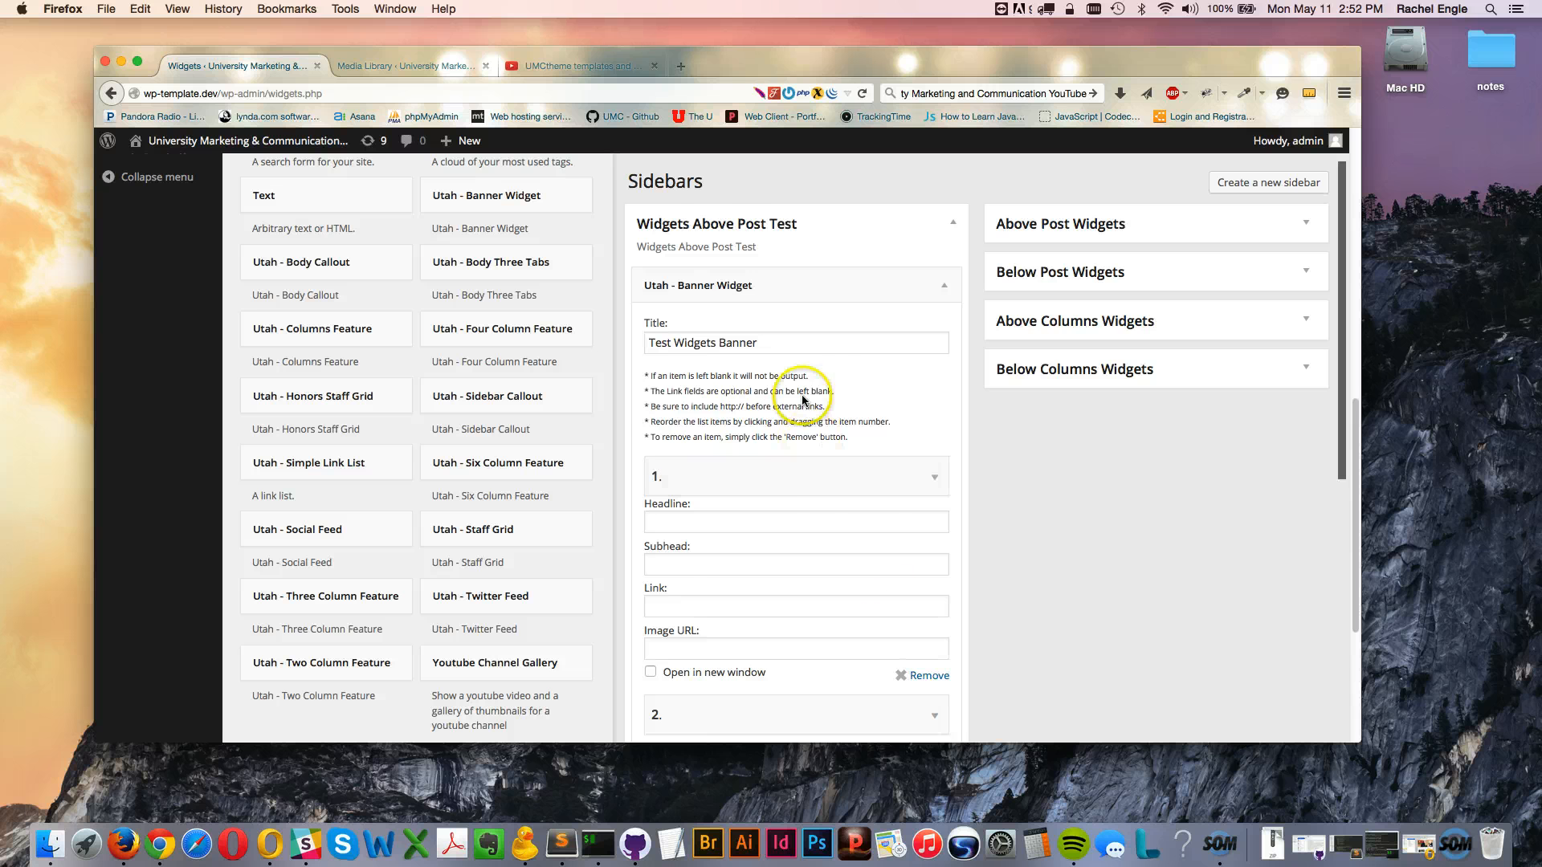
scroll(787, 459, "down", 3)
scroll(787, 460, "up", 1)
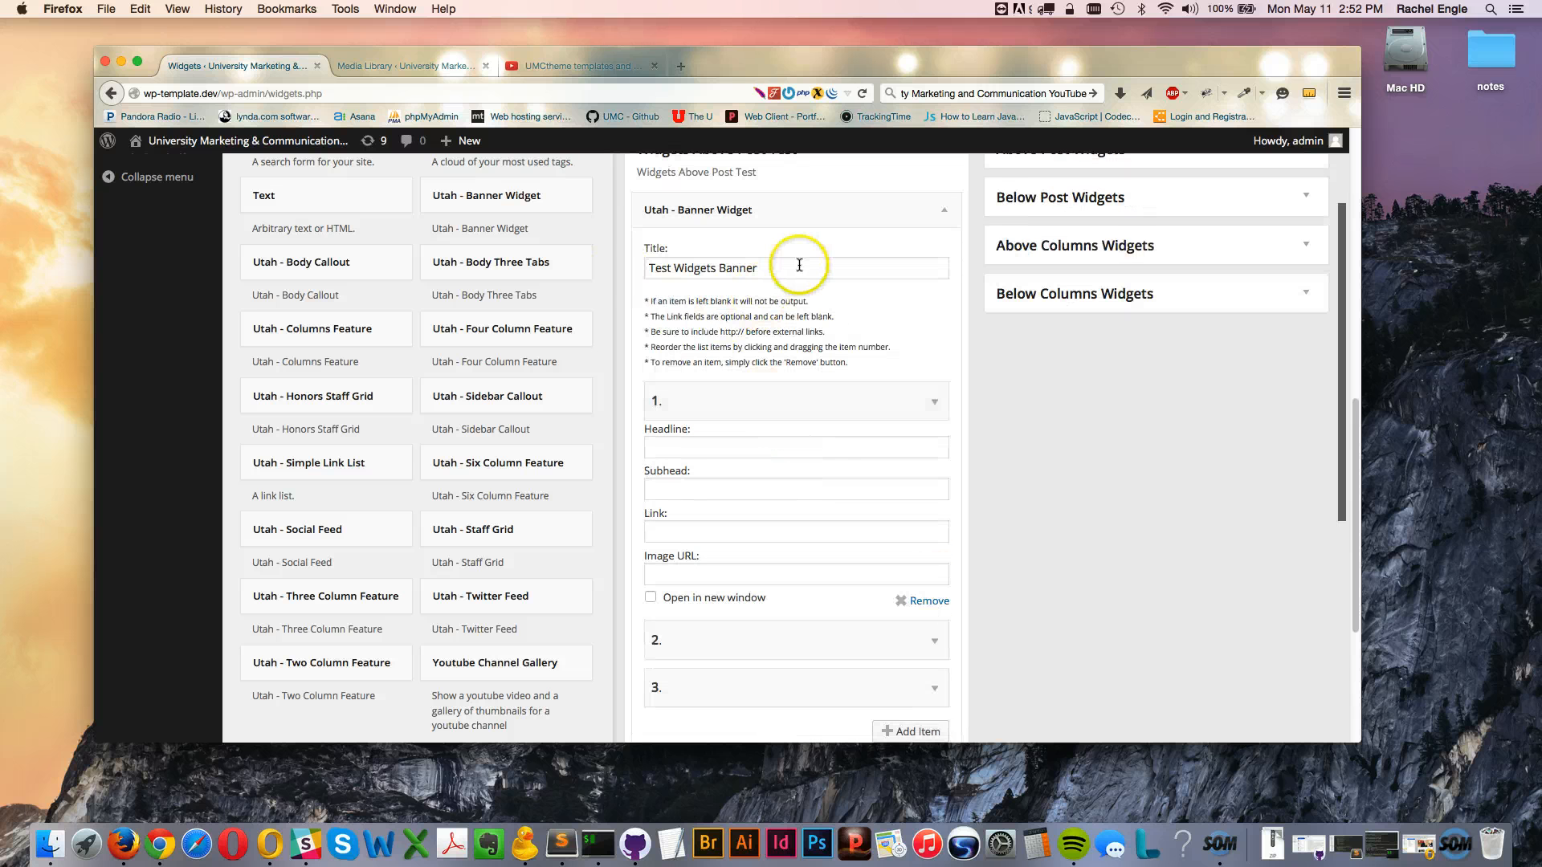
scroll(791, 369, "up", 2)
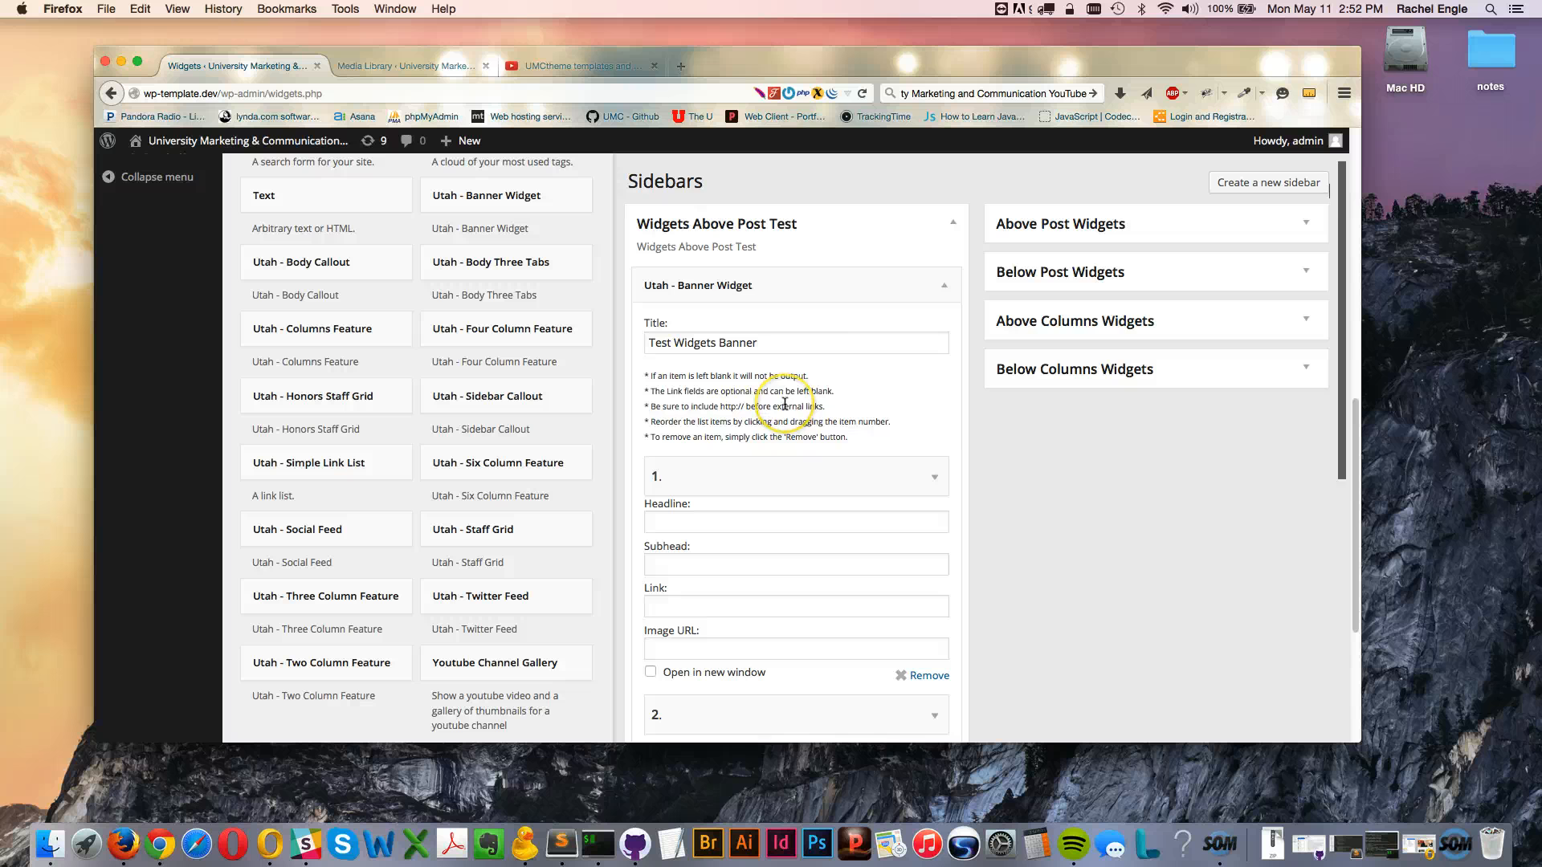
scroll(787, 441, "down", 5)
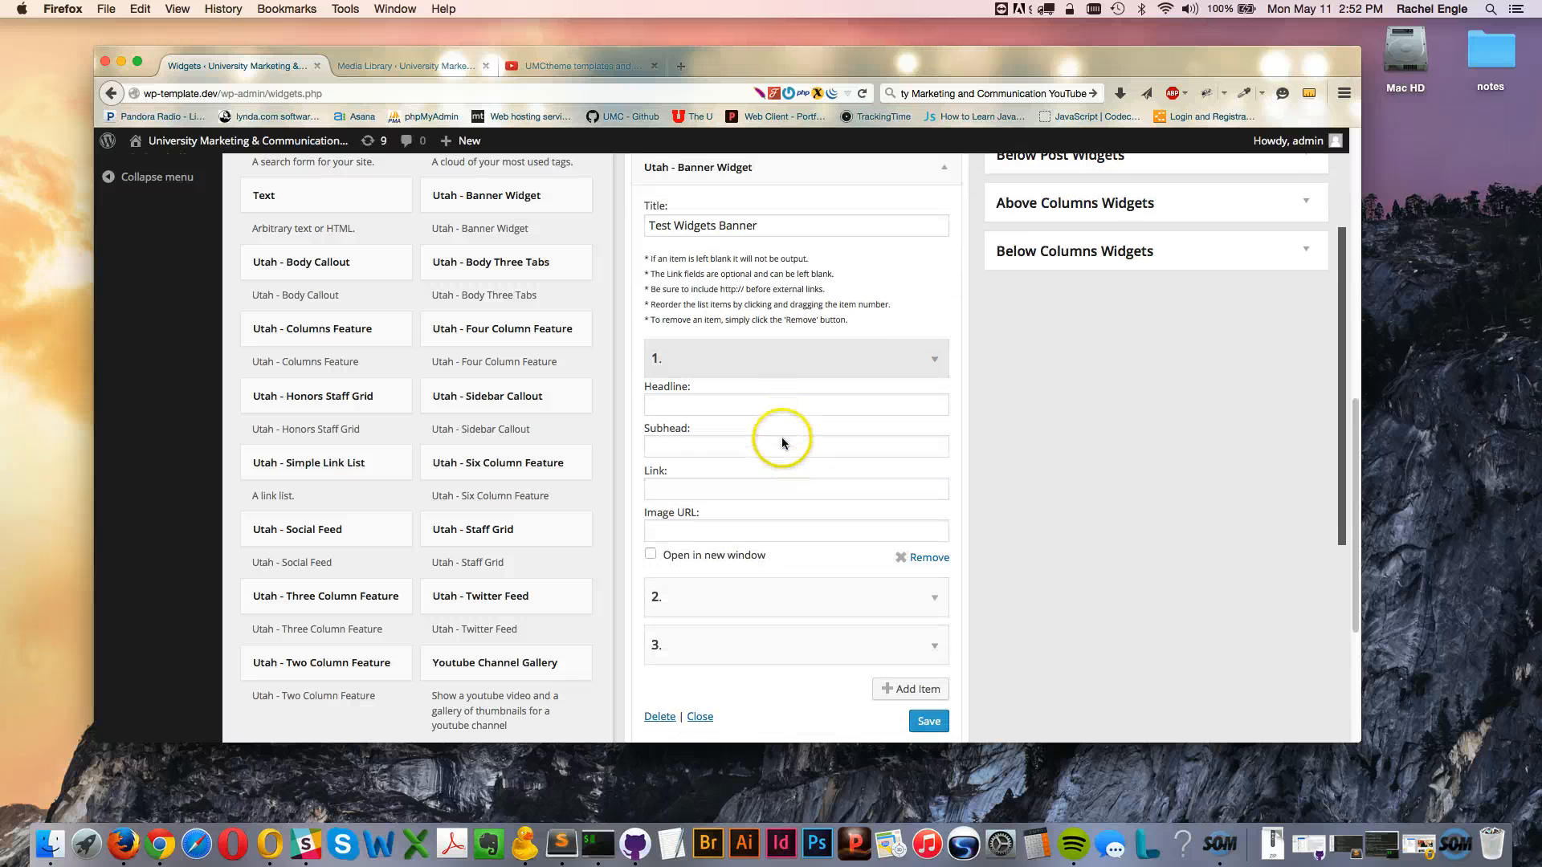
scroll(637, 322, "down", 3)
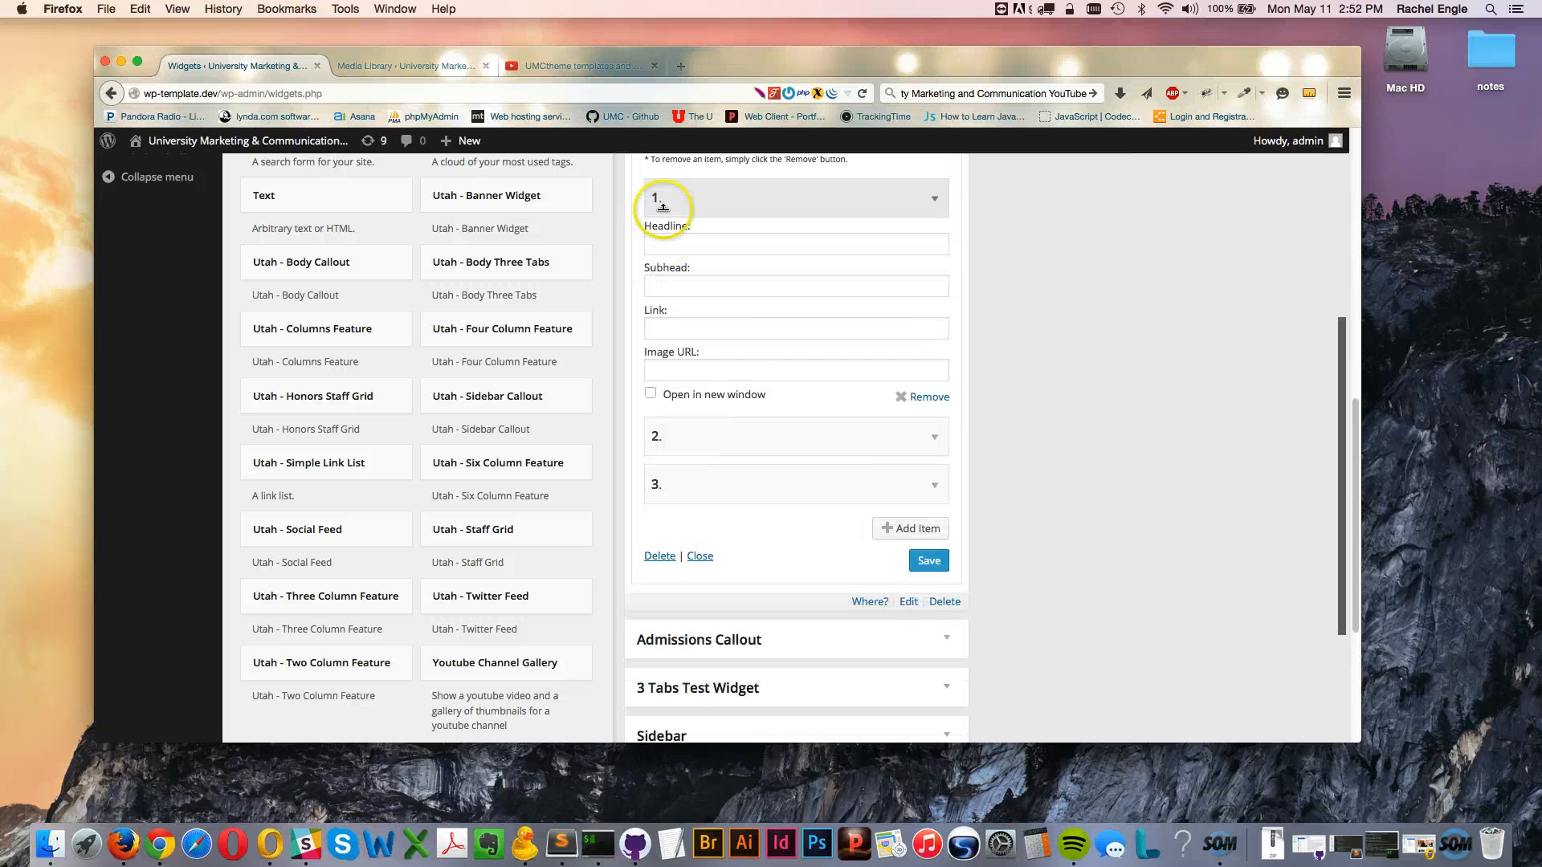
scroll(707, 378, "up", 3)
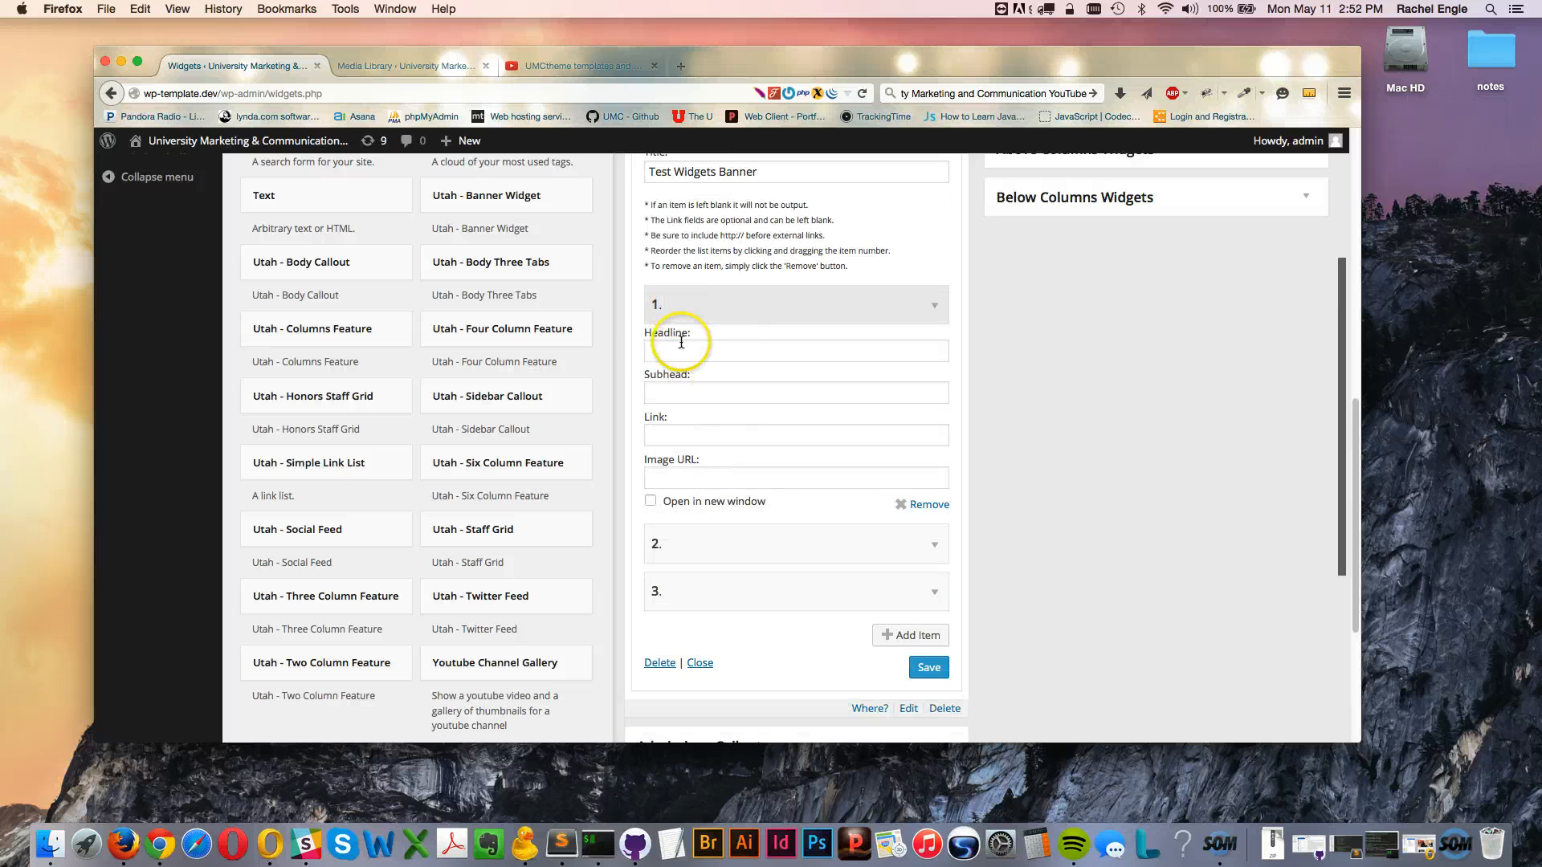
Switch to the Media Library and display the attachment details of the ballet image
left_click(663, 480)
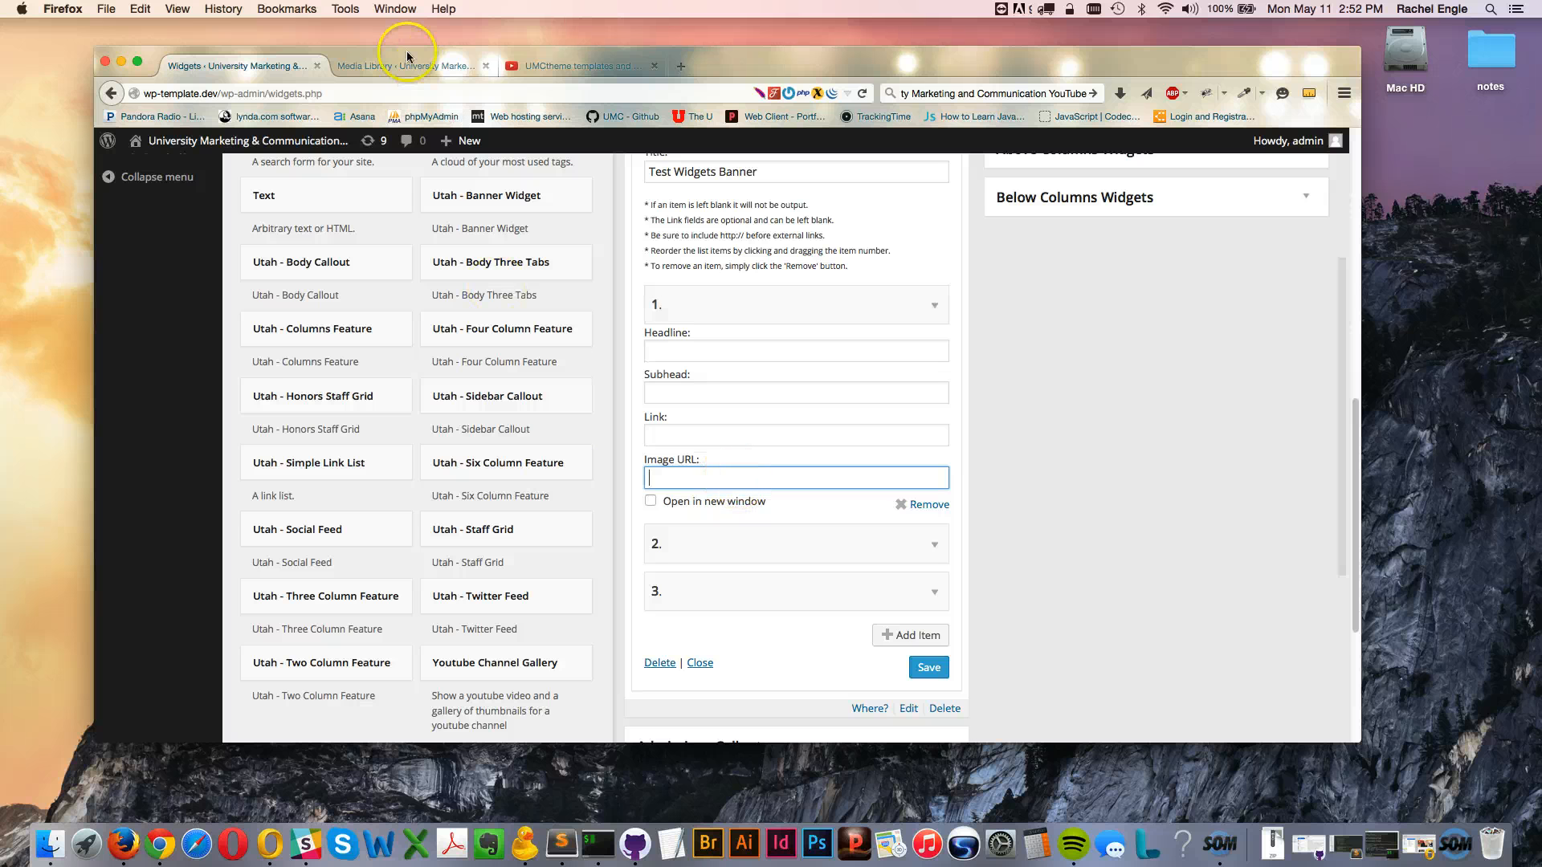
scroll(205, 536, "up", 5)
scroll(205, 537, "up", 5)
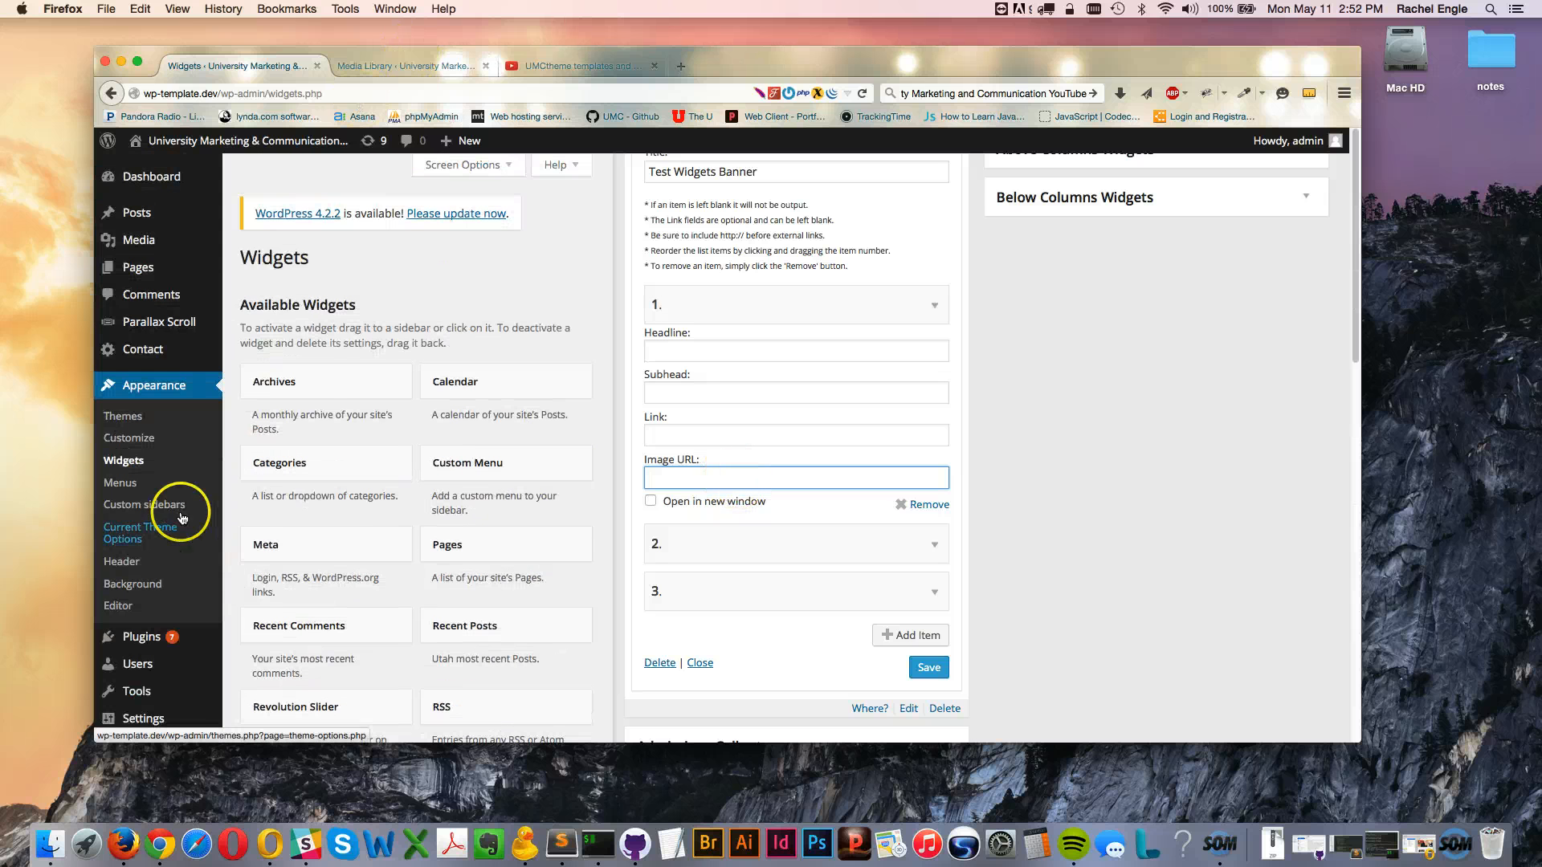
mouse_move(127, 239)
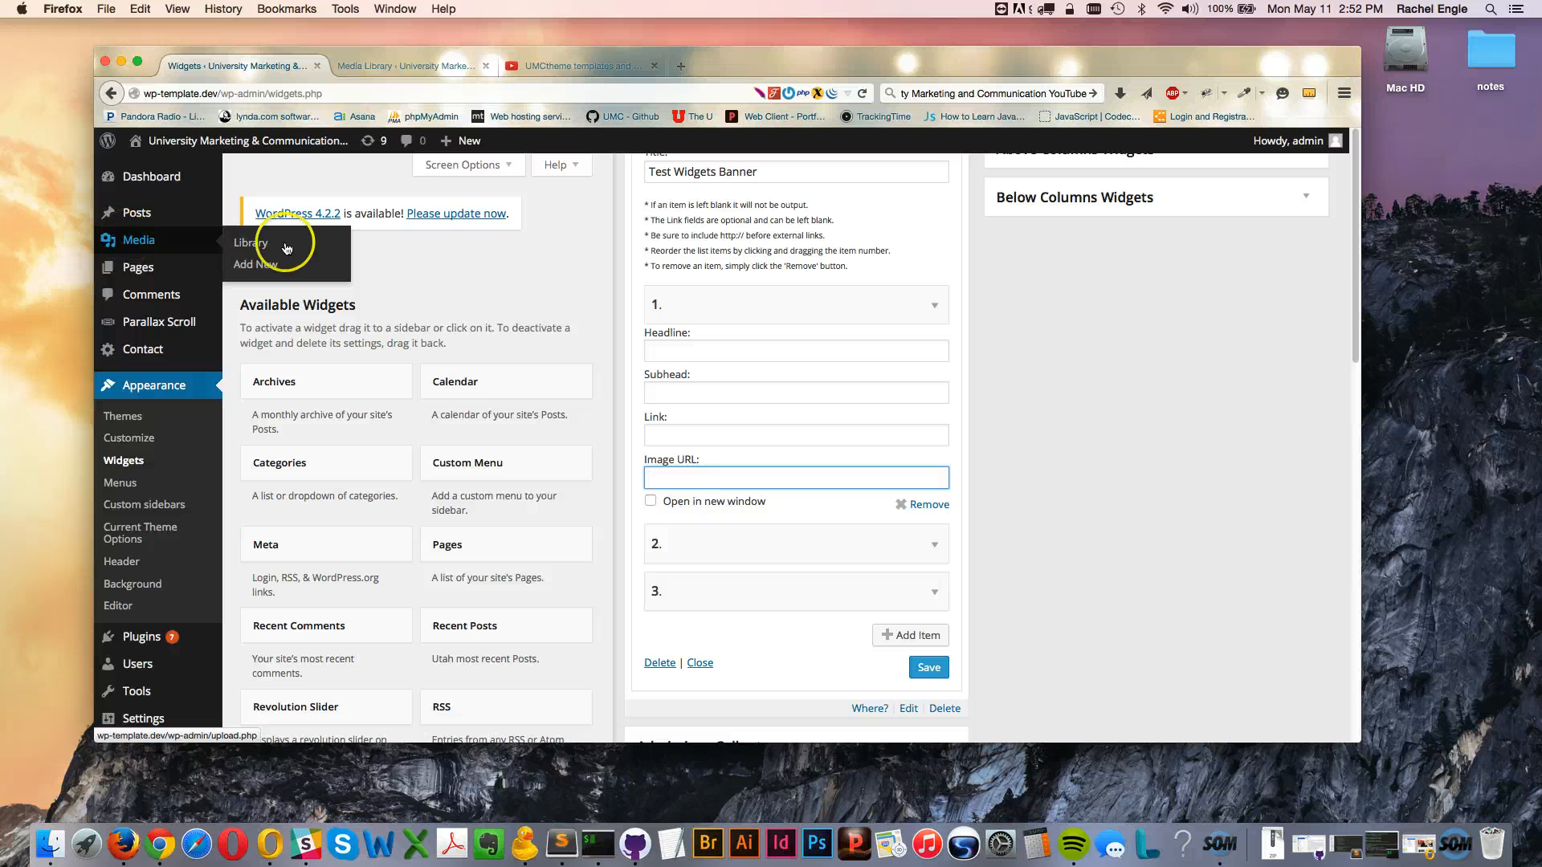
right_click(255, 251)
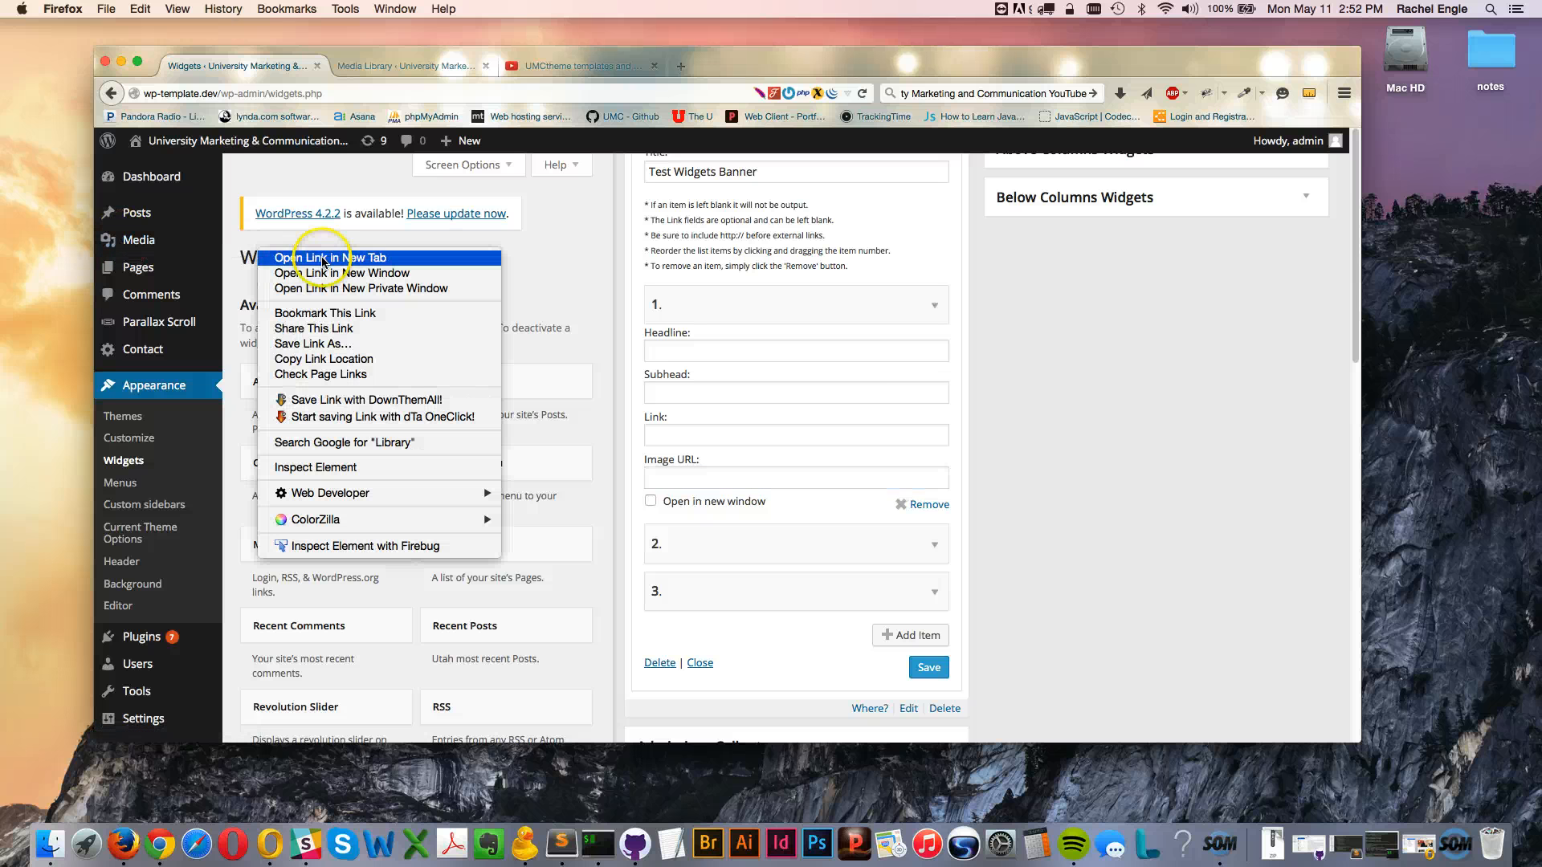
left_click(383, 61)
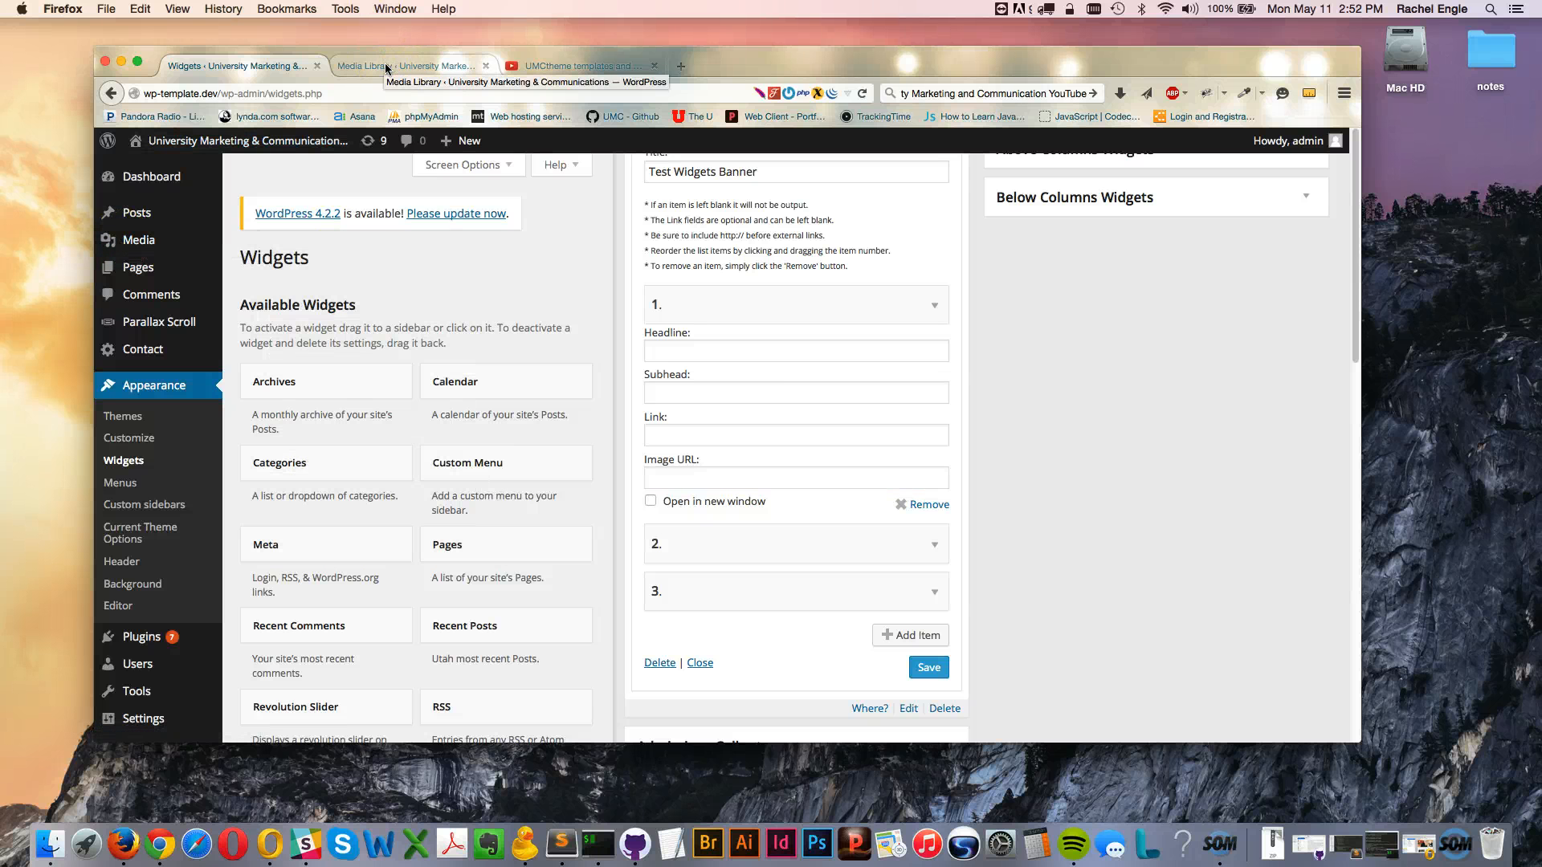
left_click(390, 66)
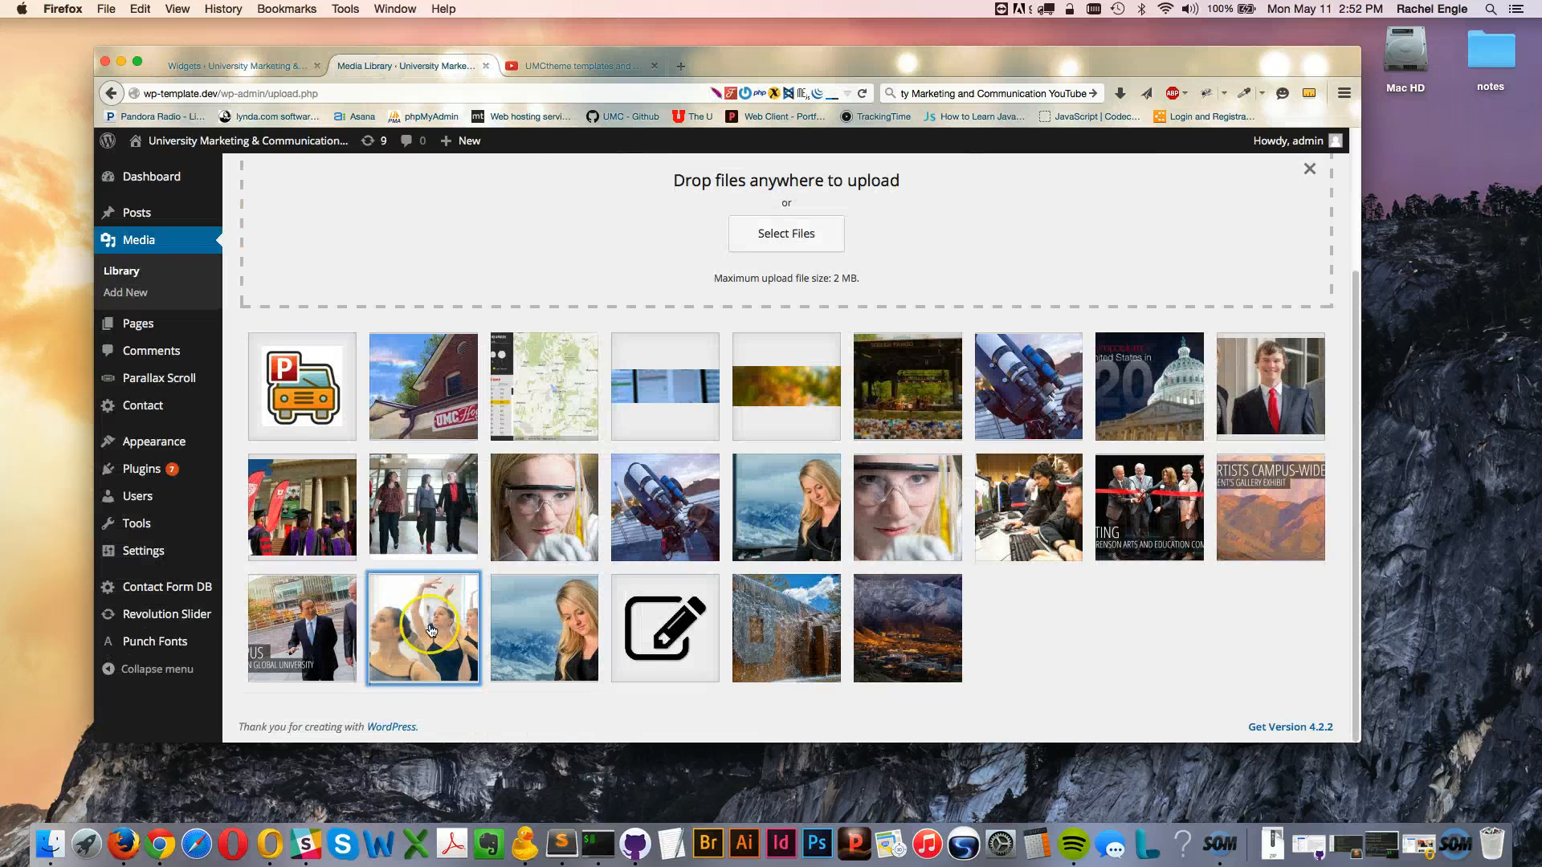
left_click(432, 630)
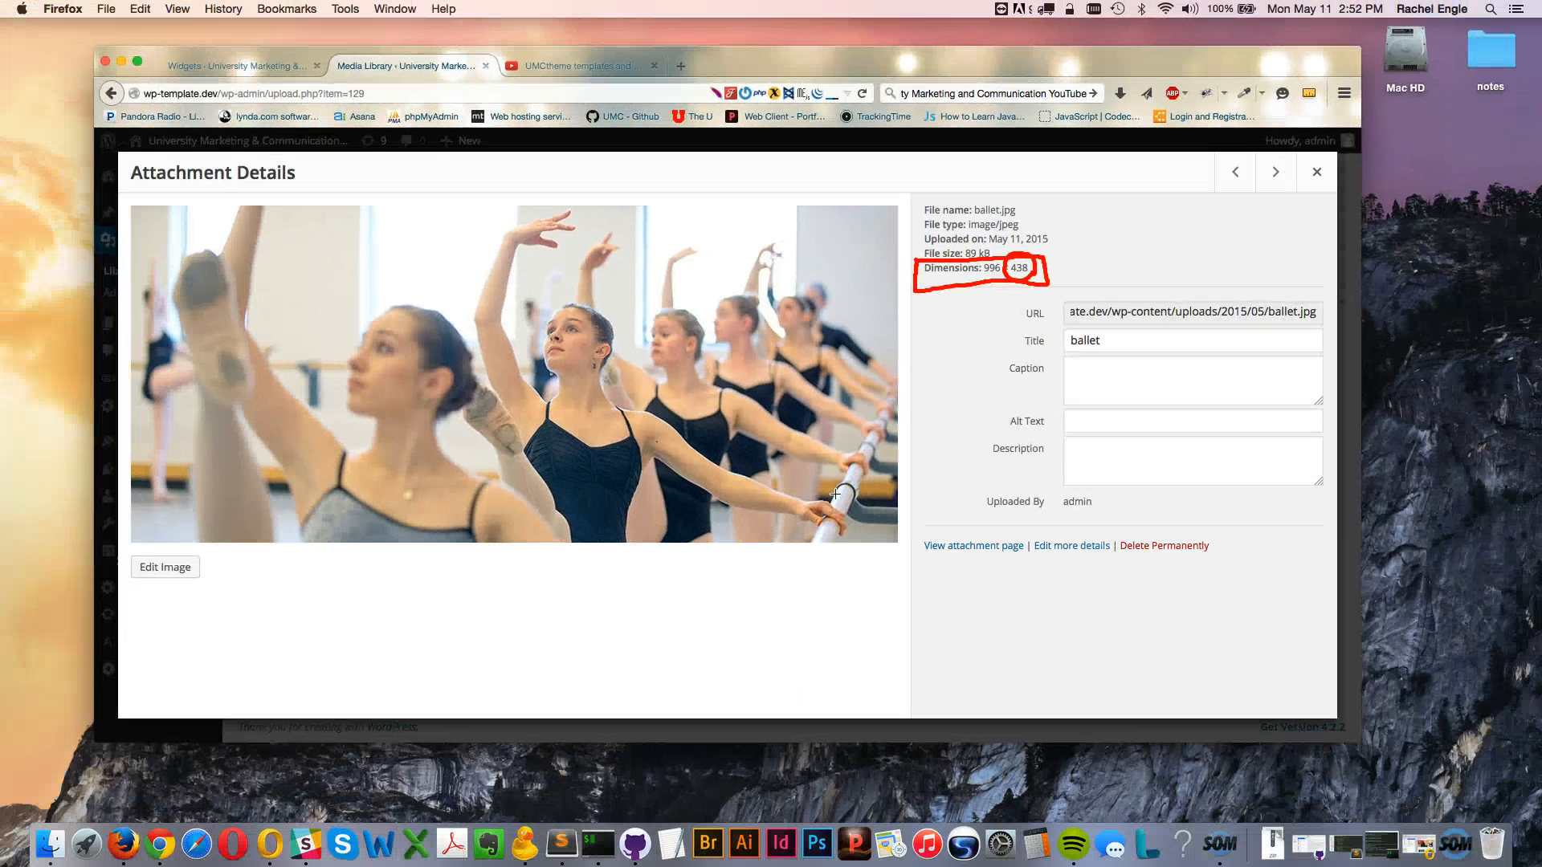
Copy the ballet image's URL path without the domain, /wp-content/uploads/2015/05/ballet.jpg, and close its attachment details
left_click(1178, 312)
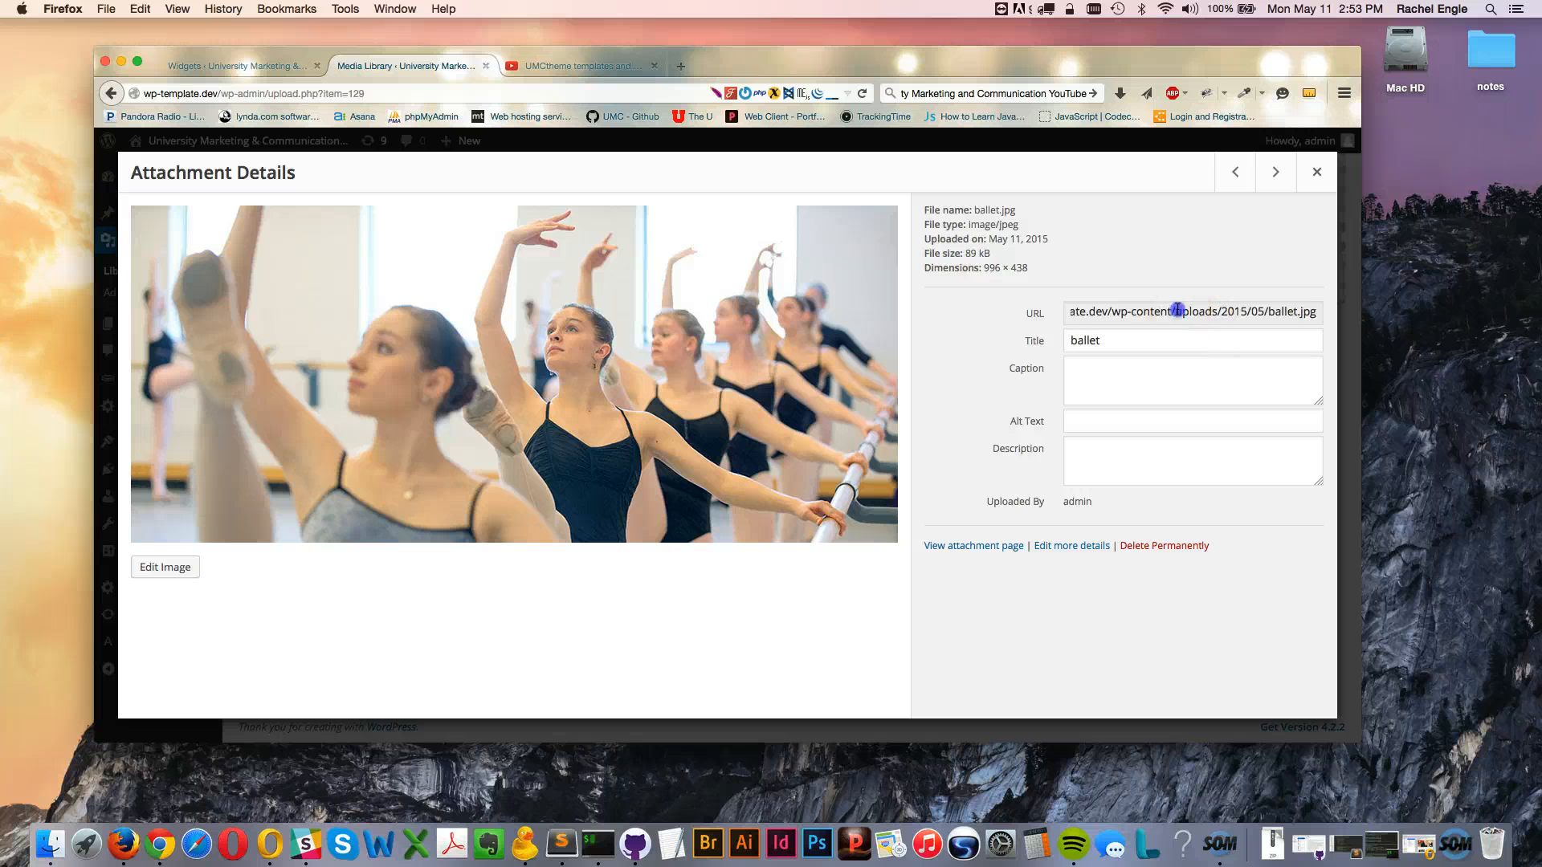
left_click(1138, 312)
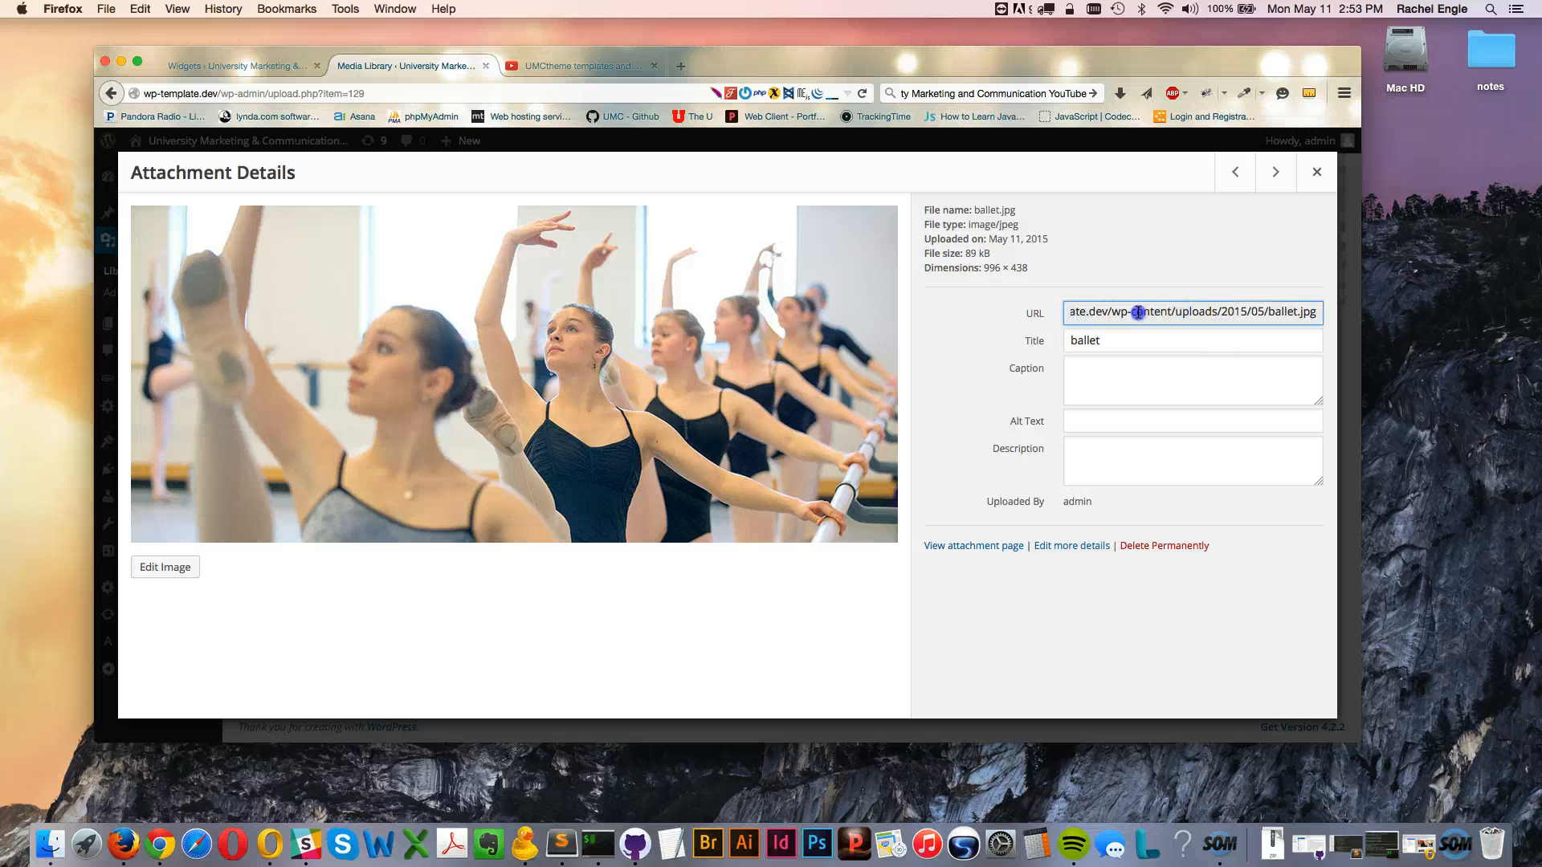
left_click(1206, 312)
left_click(1186, 311)
left_click_drag(1138, 312, 1000, 314)
left_click(1239, 322)
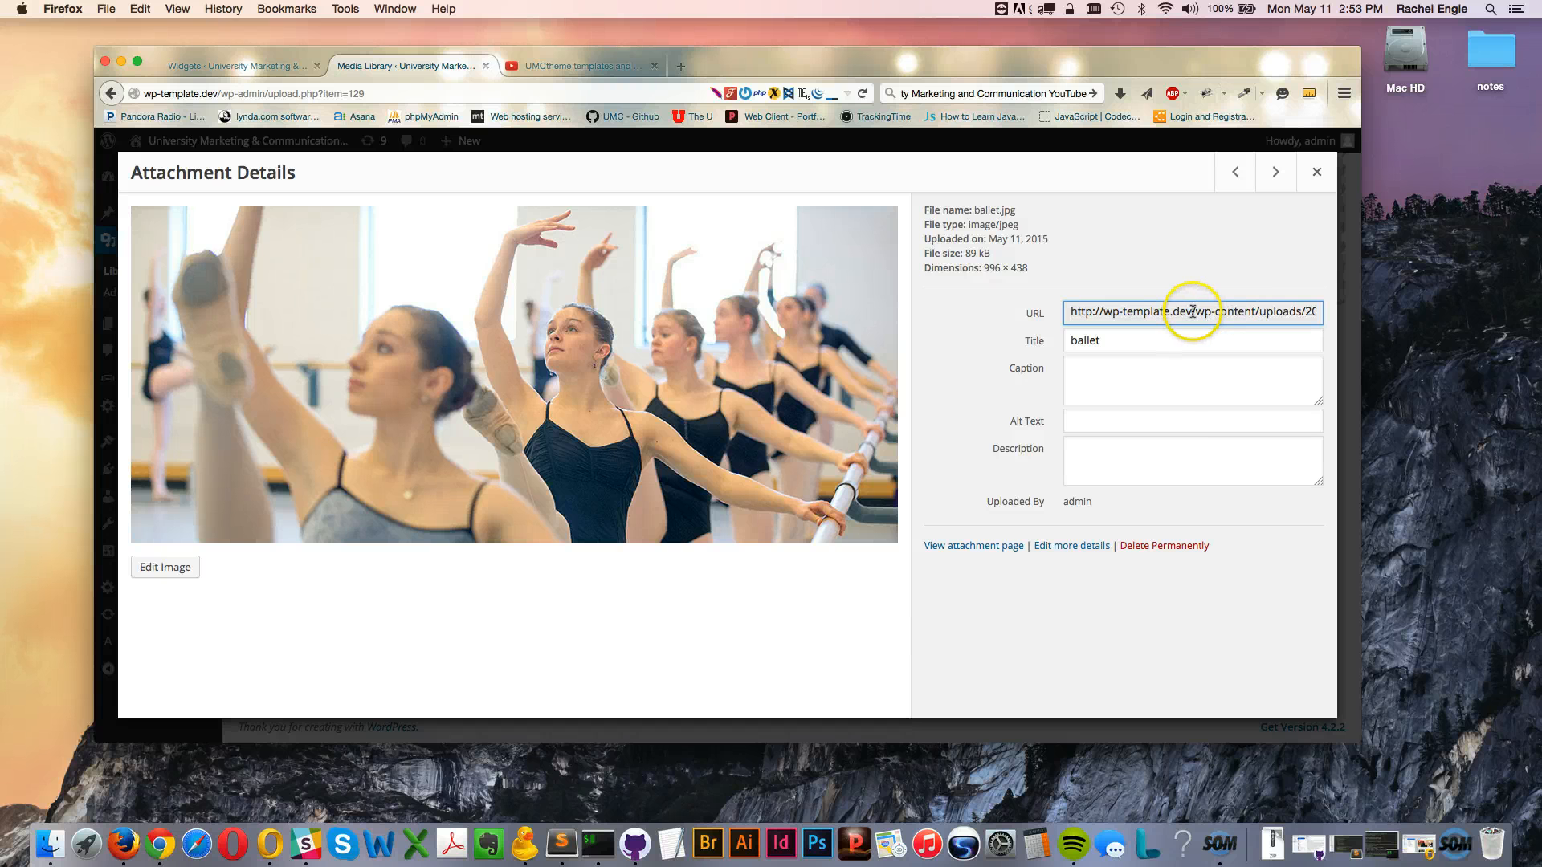
left_click(1193, 311)
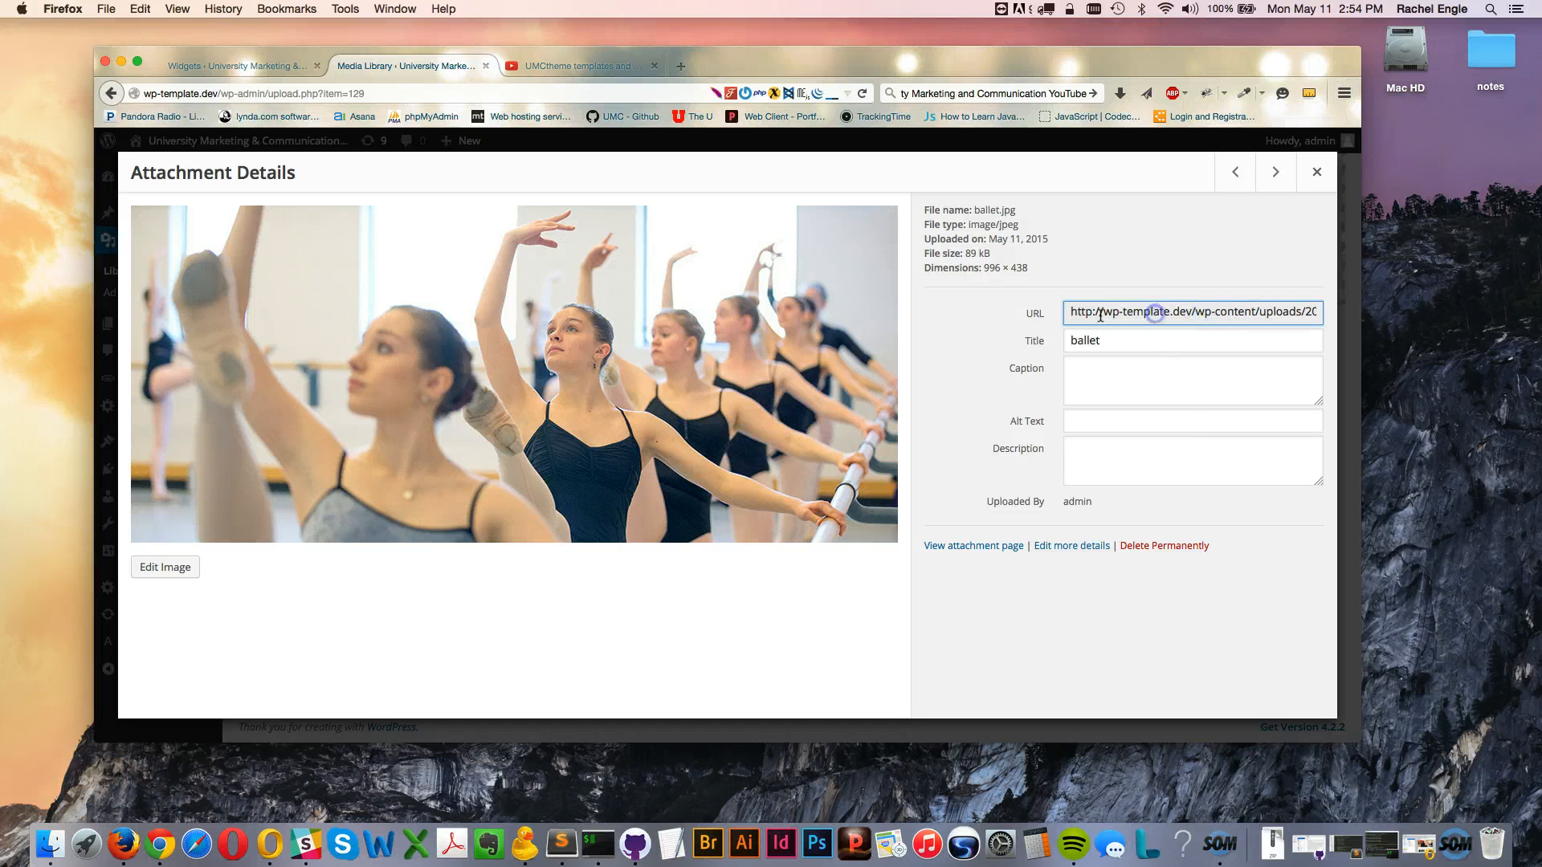
left_click(1070, 313)
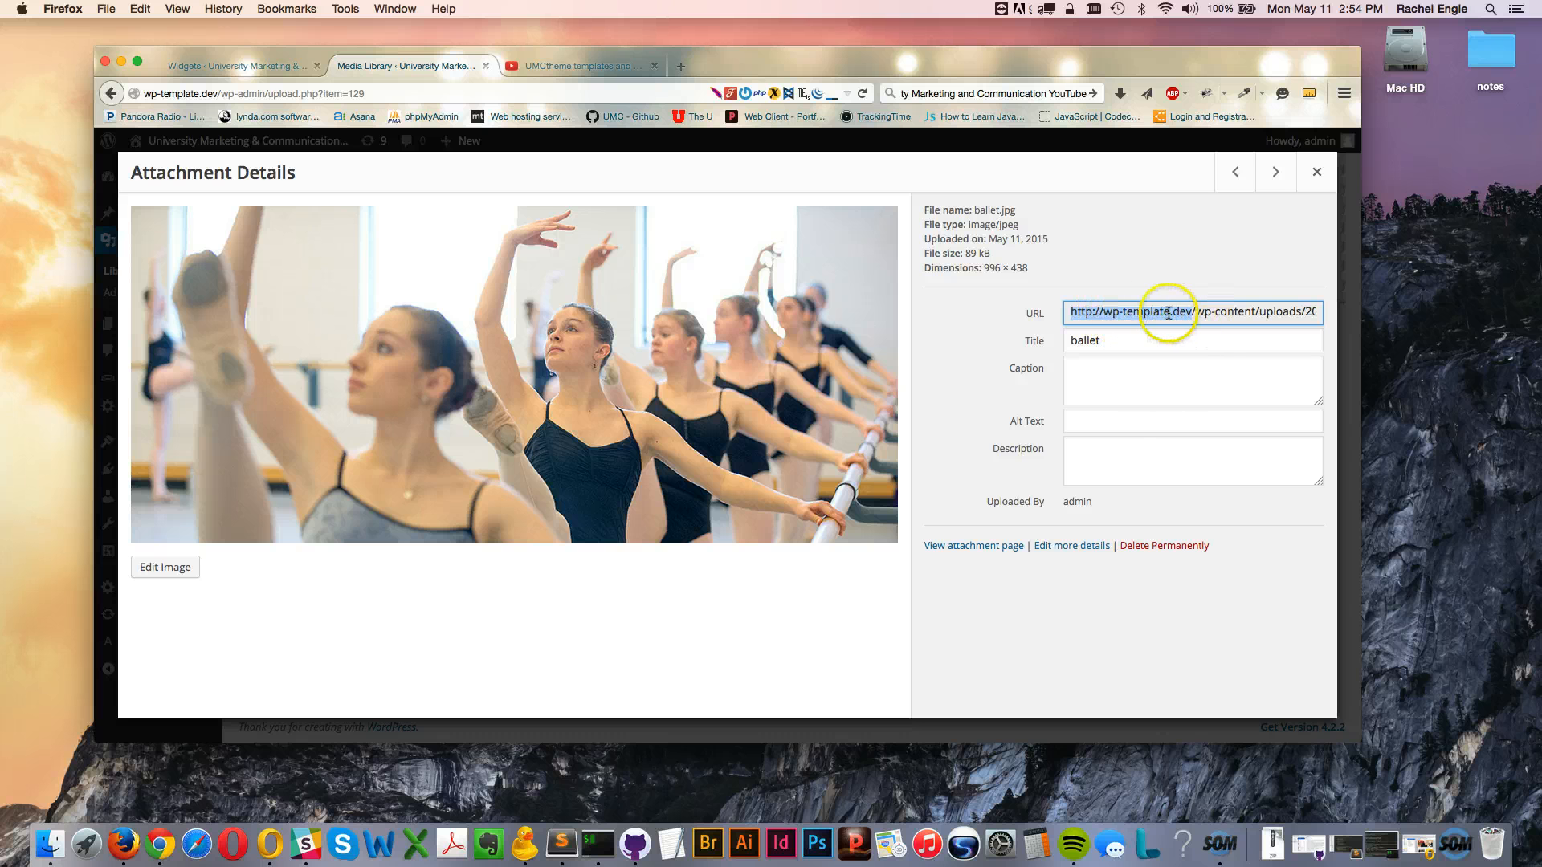
left_click(1202, 312)
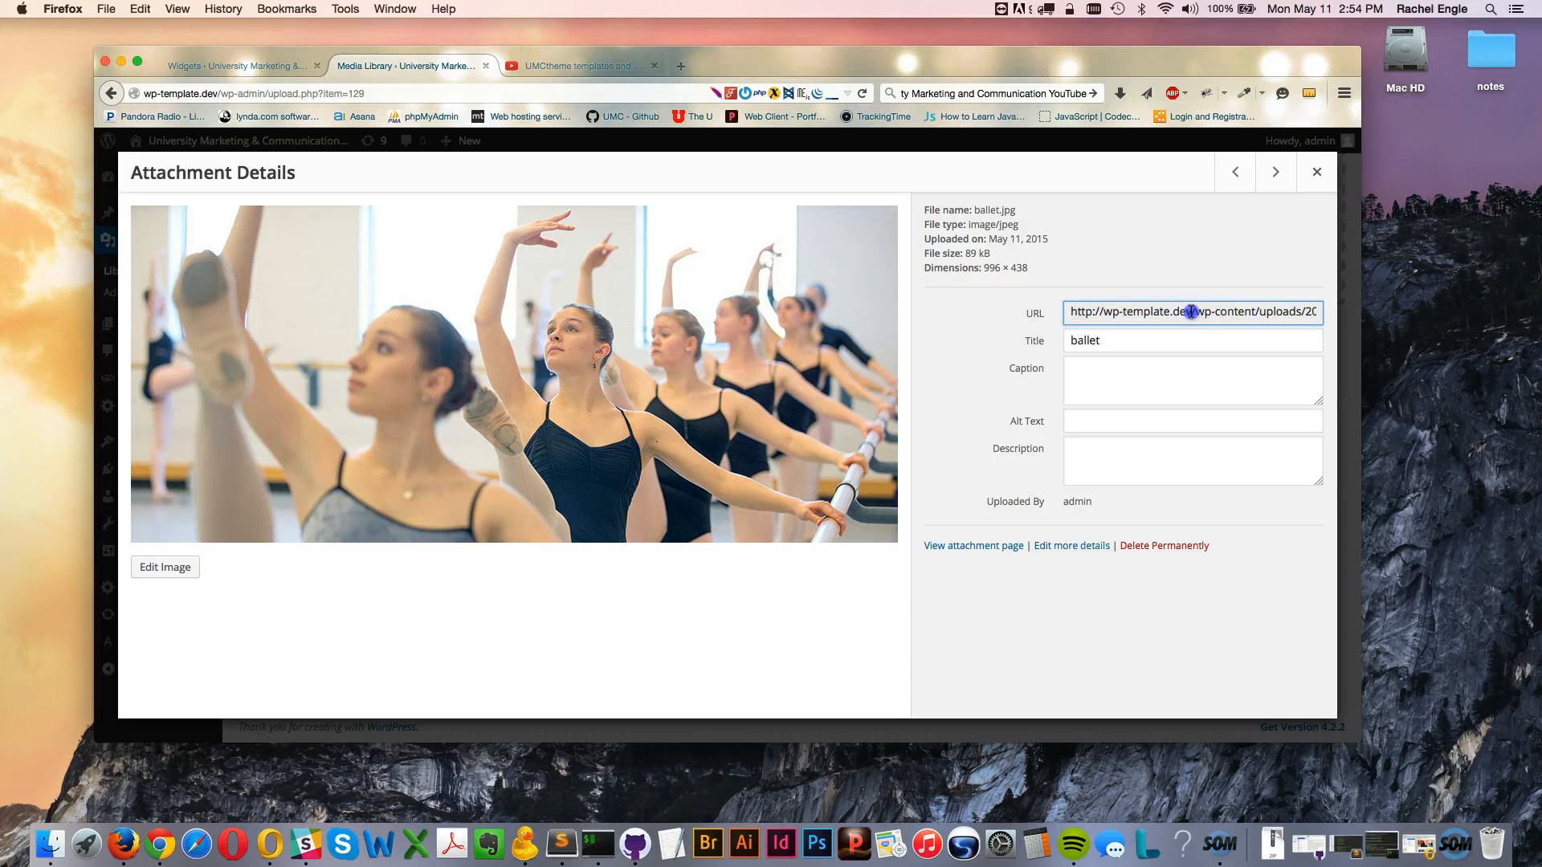
left_click_drag(1211, 312, 1343, 307)
key("super+c")
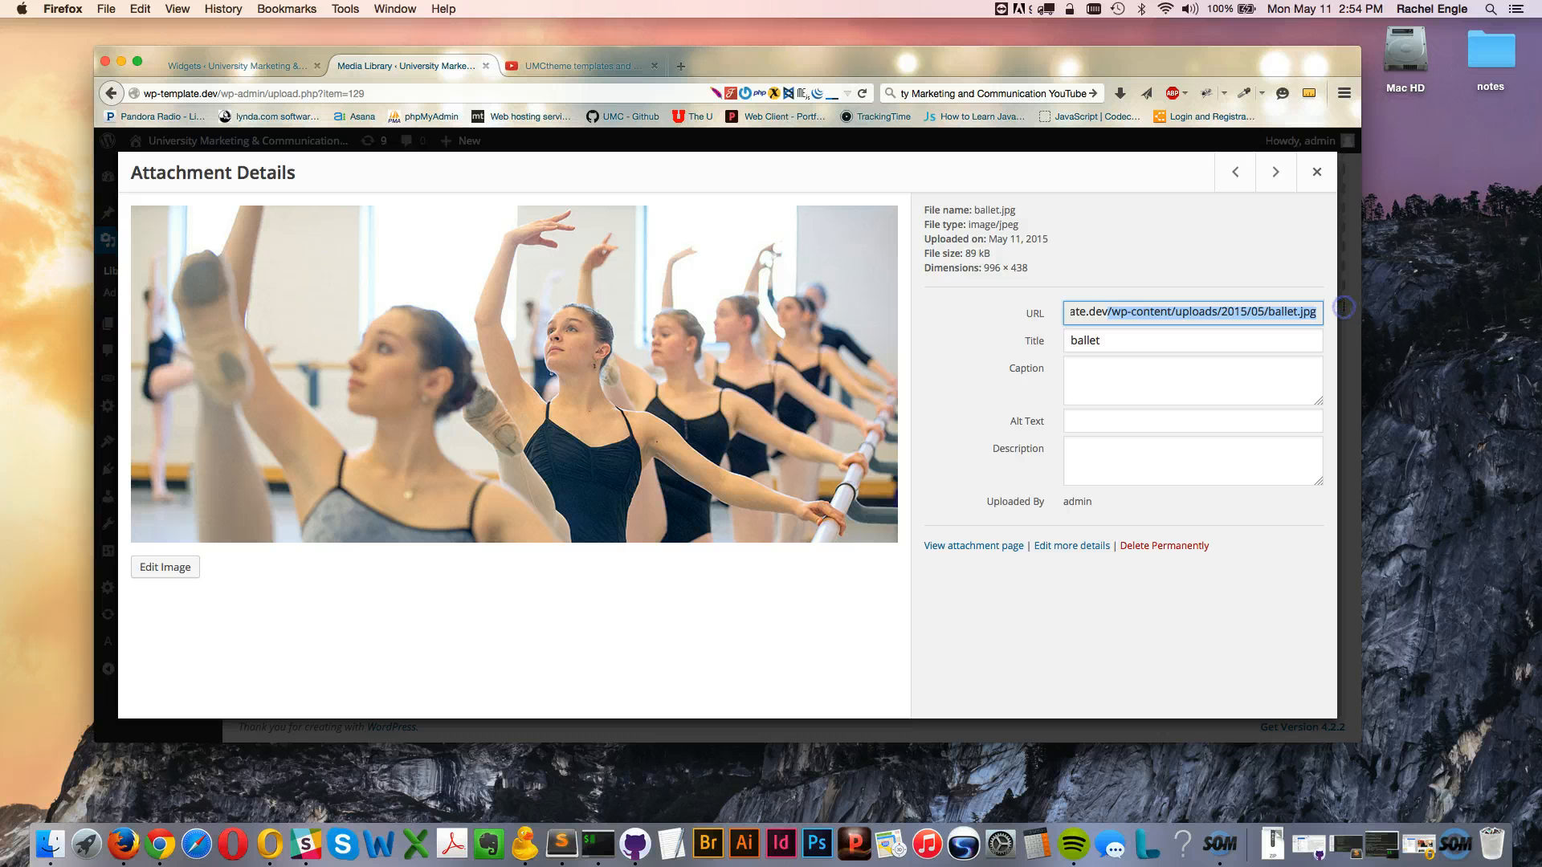
left_click(1318, 175)
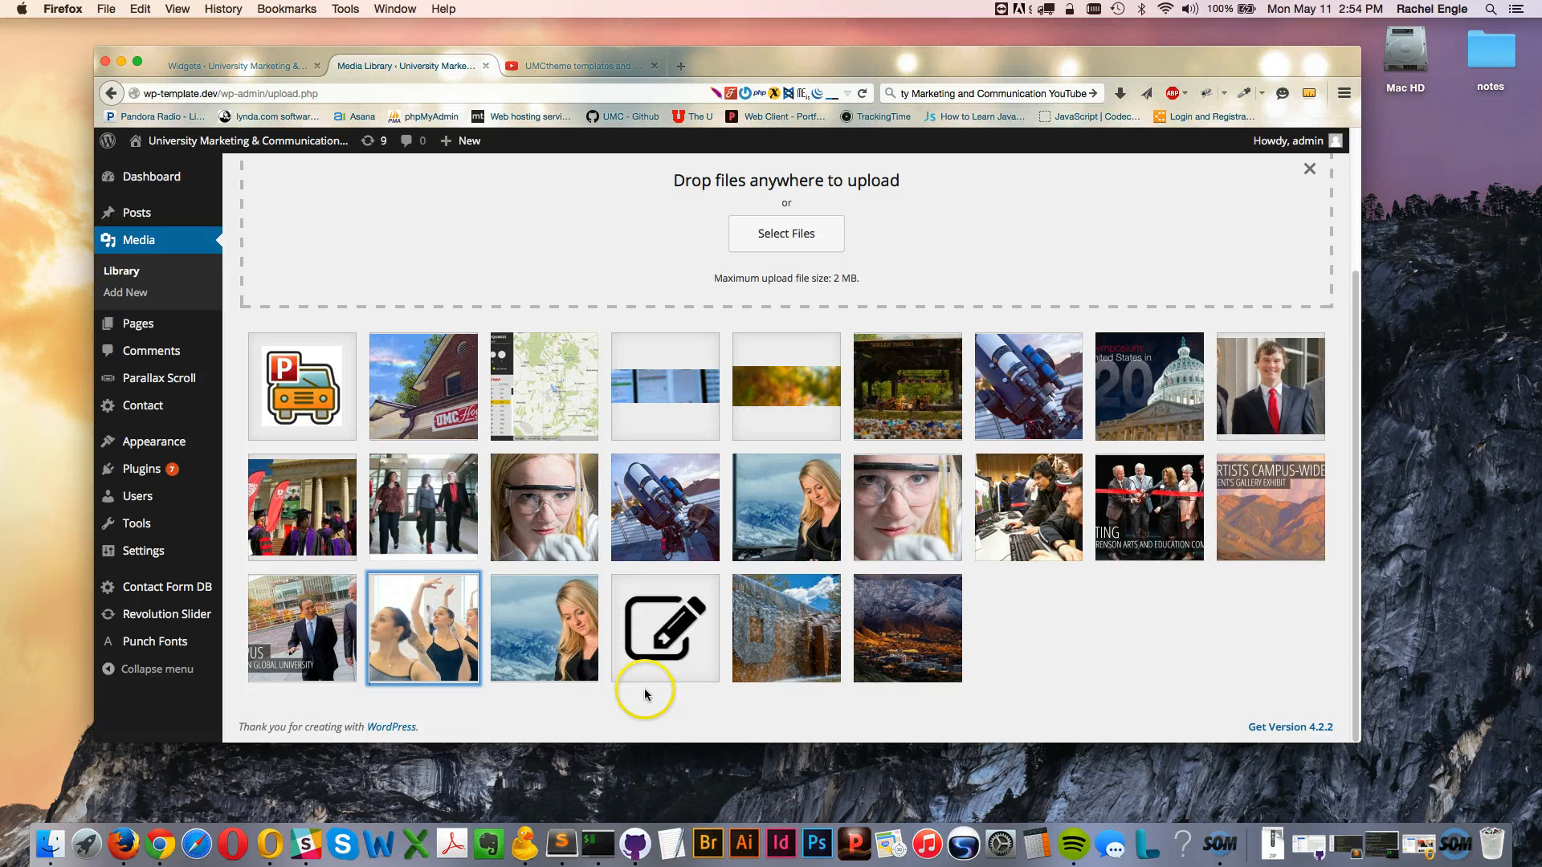
Set the first banner item's Image URL on the Widgets page to /wp-content/uploads/2015/05/ballet.jpg
left_click(265, 65)
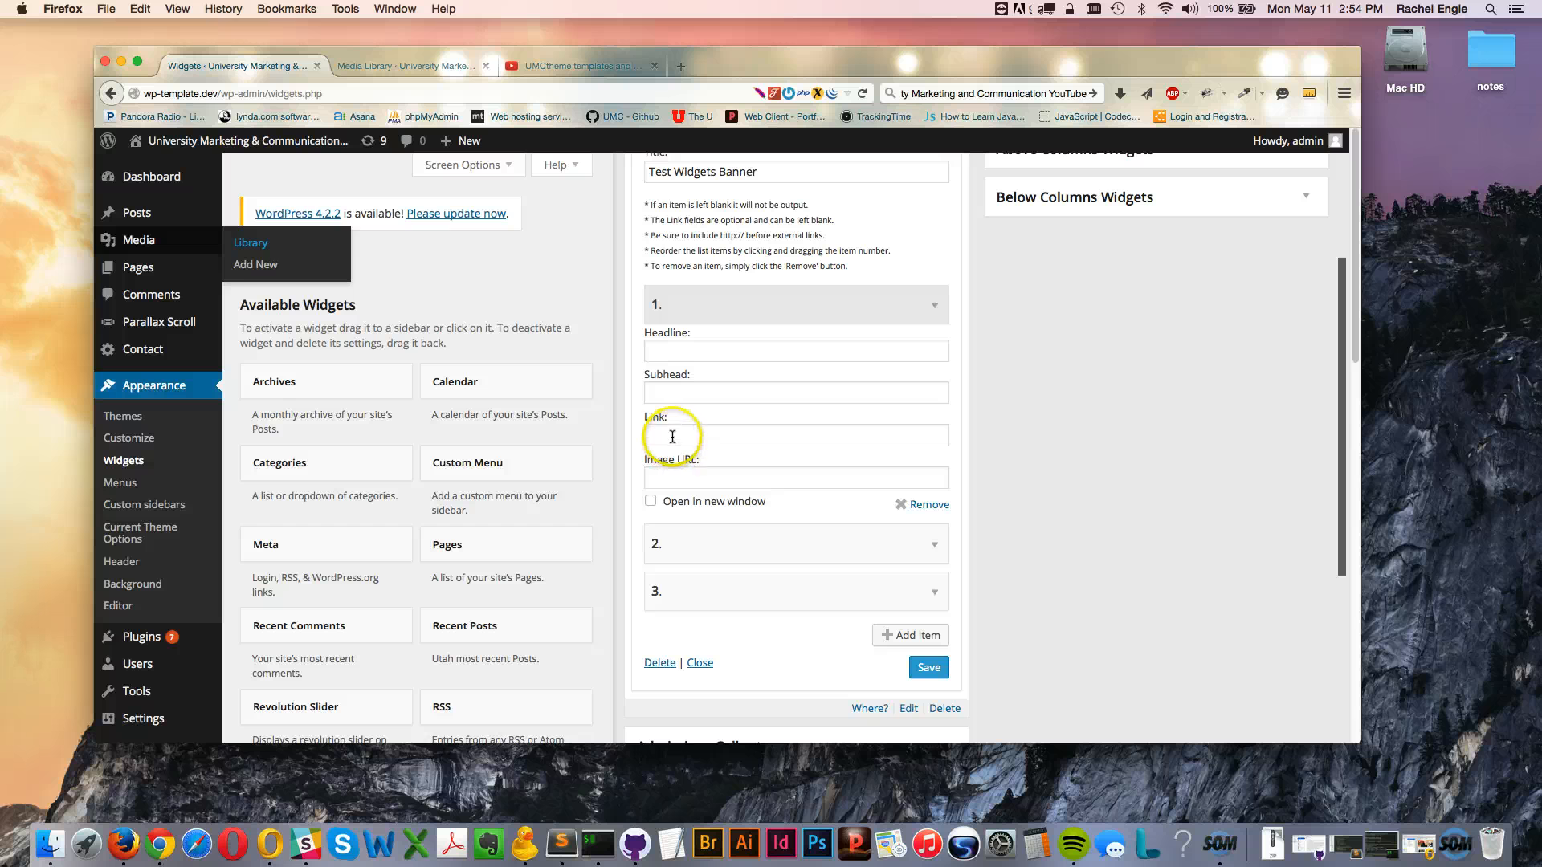
left_click(685, 477)
key("super+v")
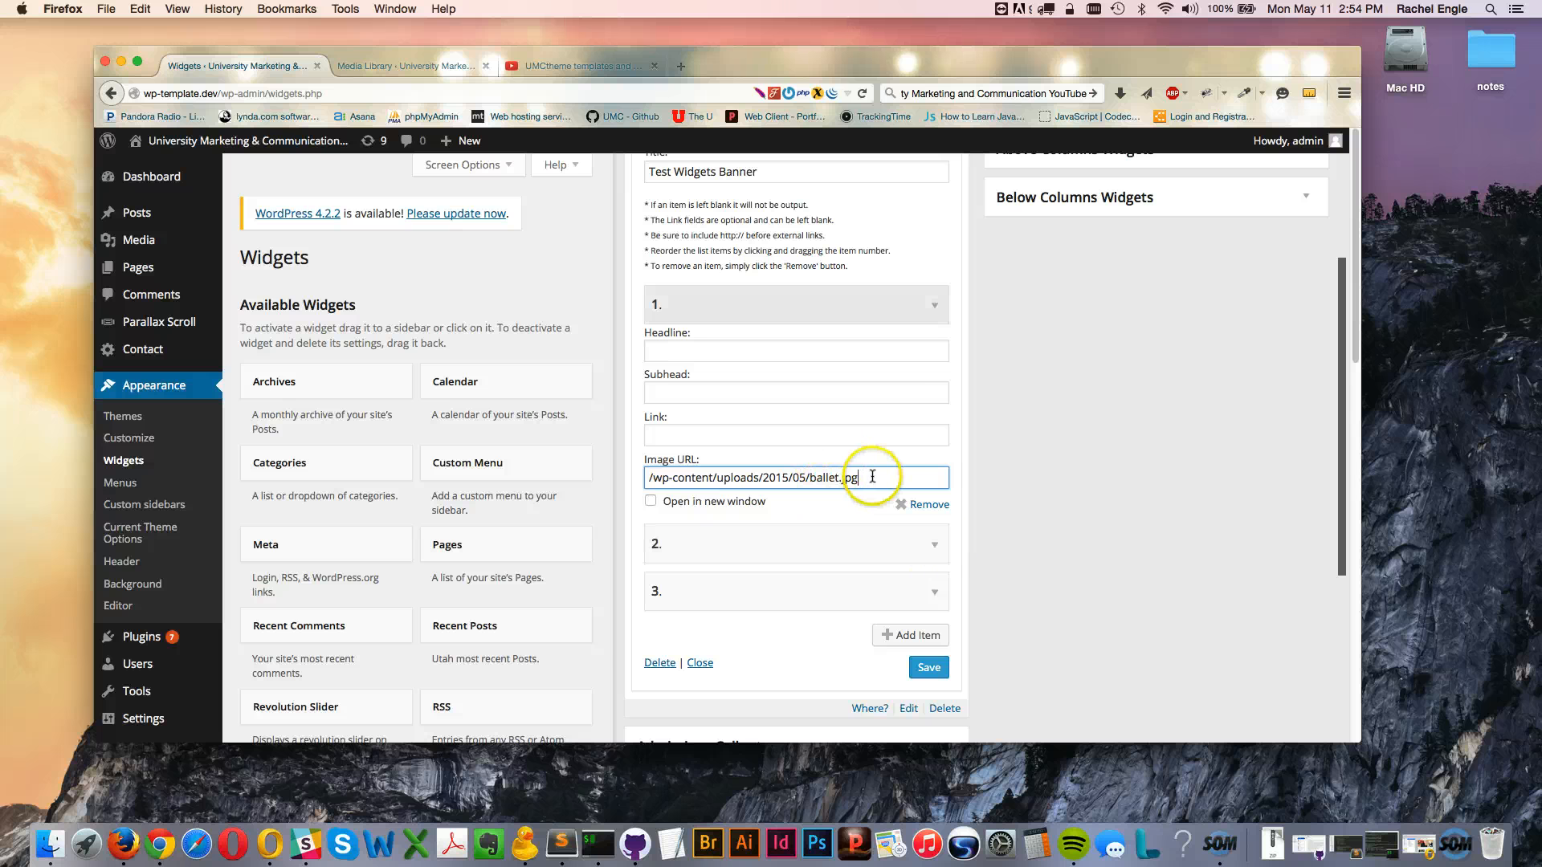
Copy the domain-free URL path /wp-content/uploads/2015/05/admissions.jpg from the admissions image's details in the Media Library, and close the details
key("ctrl+Tab")
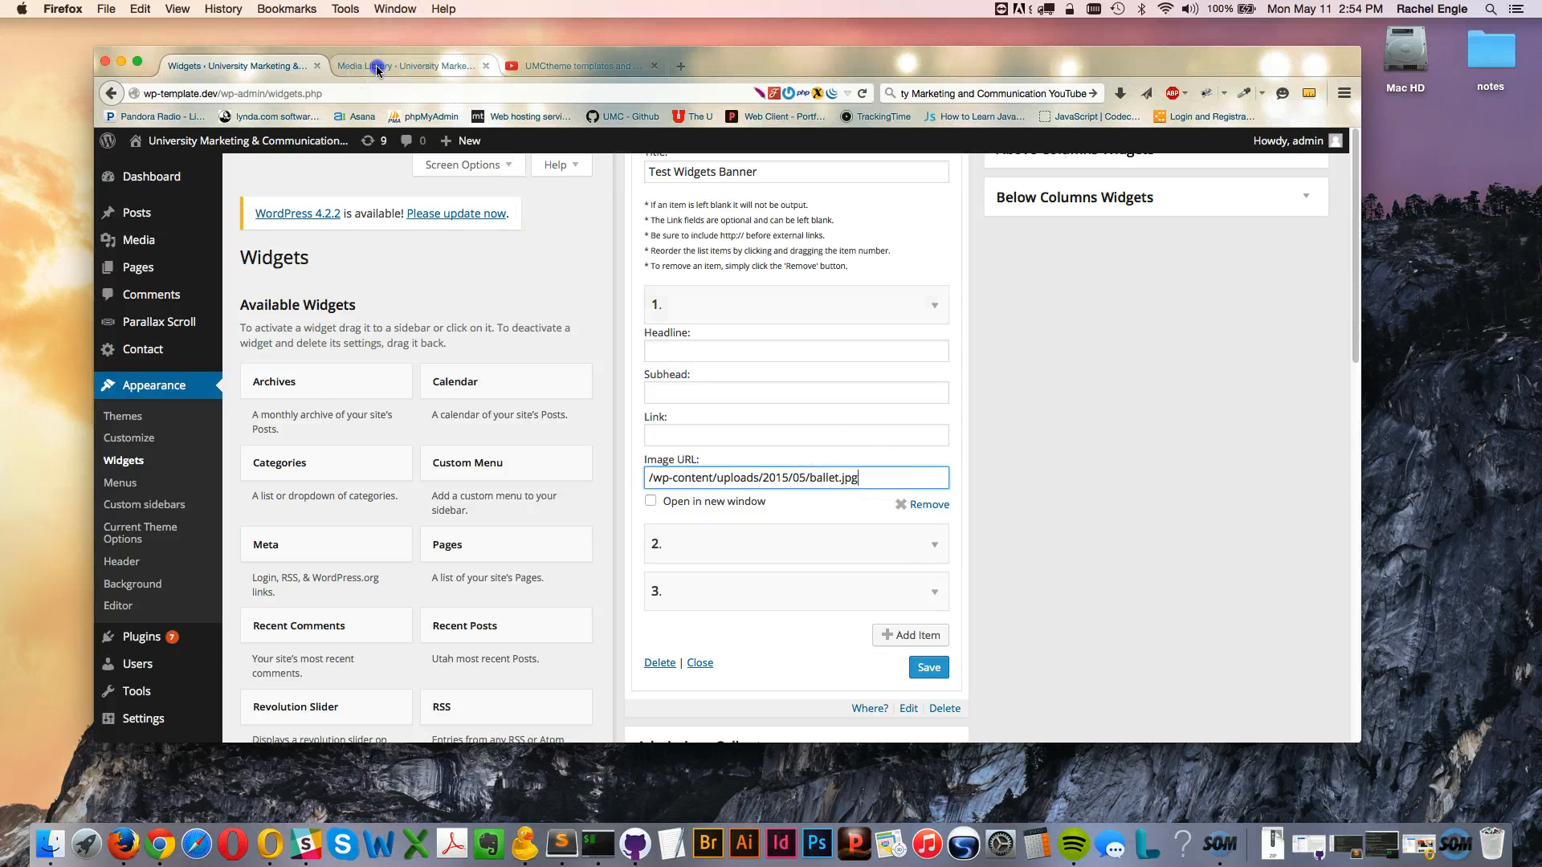
left_click(556, 608)
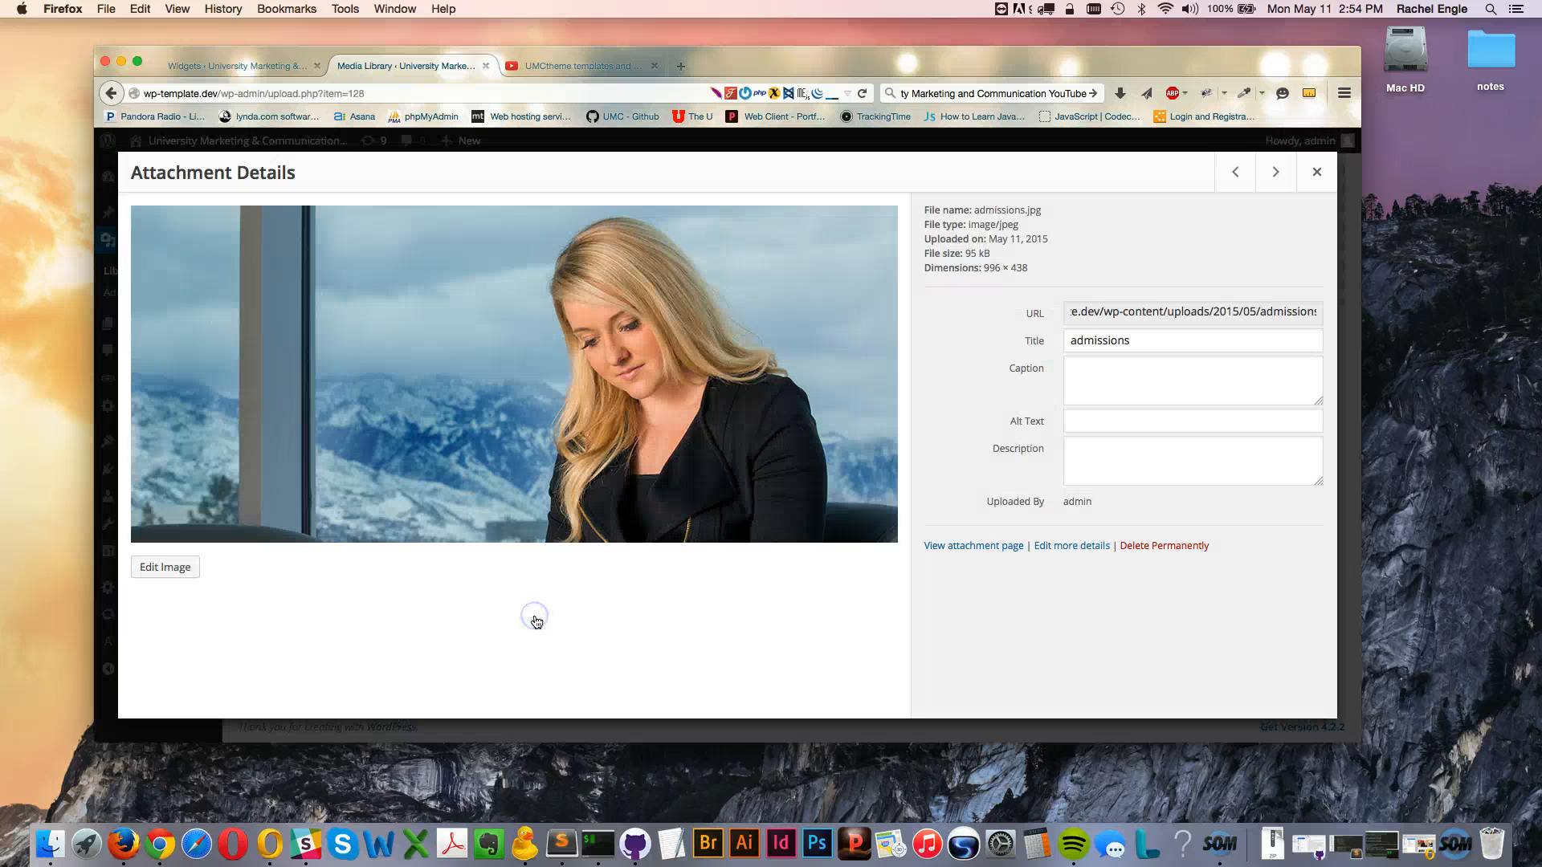
left_click_drag(1035, 274, 1010, 274)
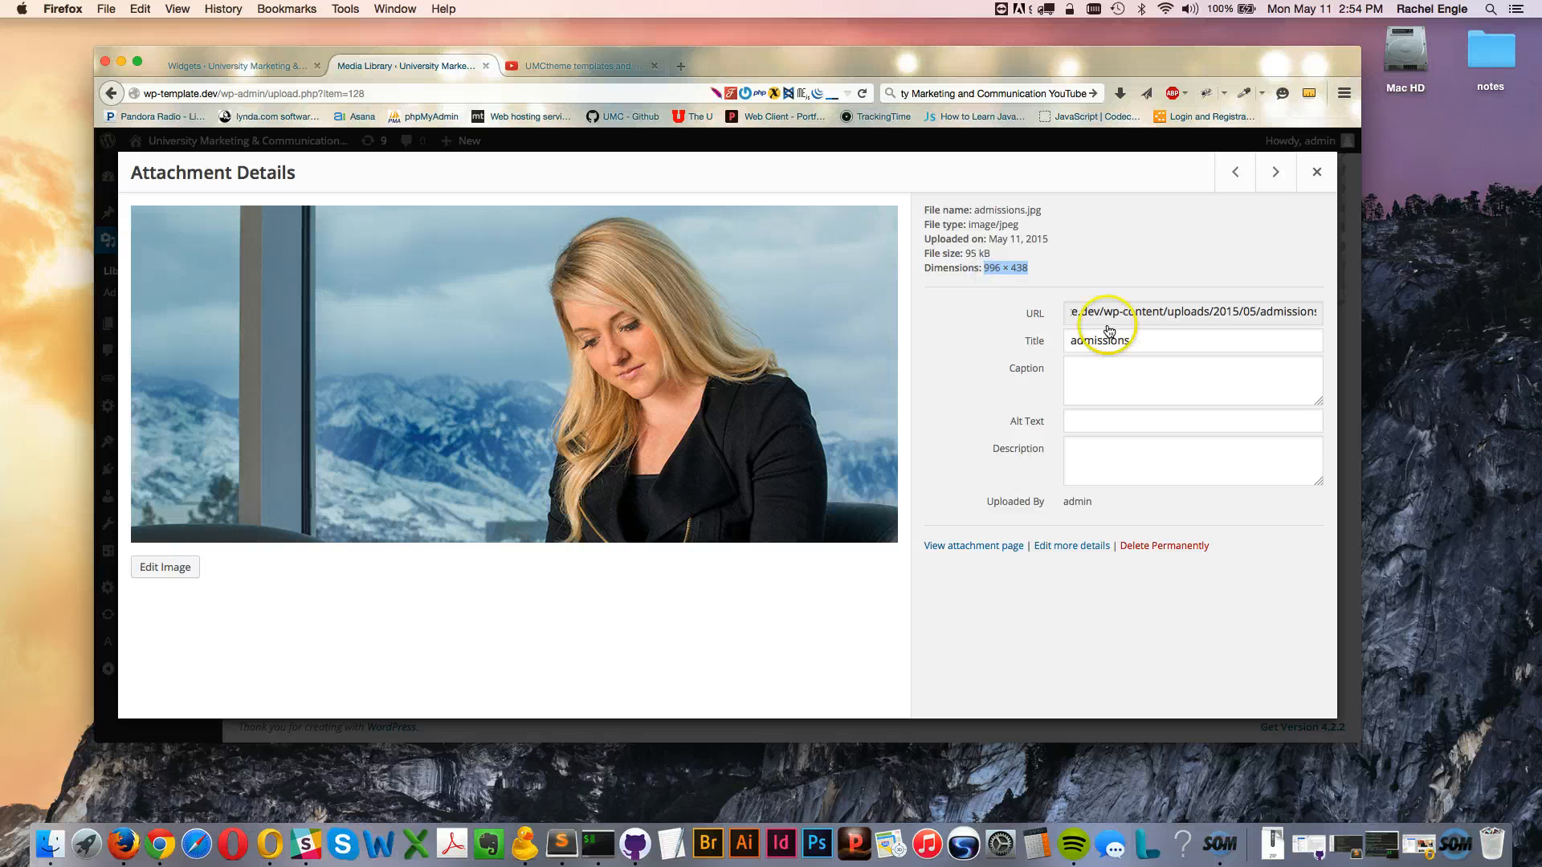
left_click(1170, 312)
left_click_drag(1098, 311, 1372, 320)
key("super+c")
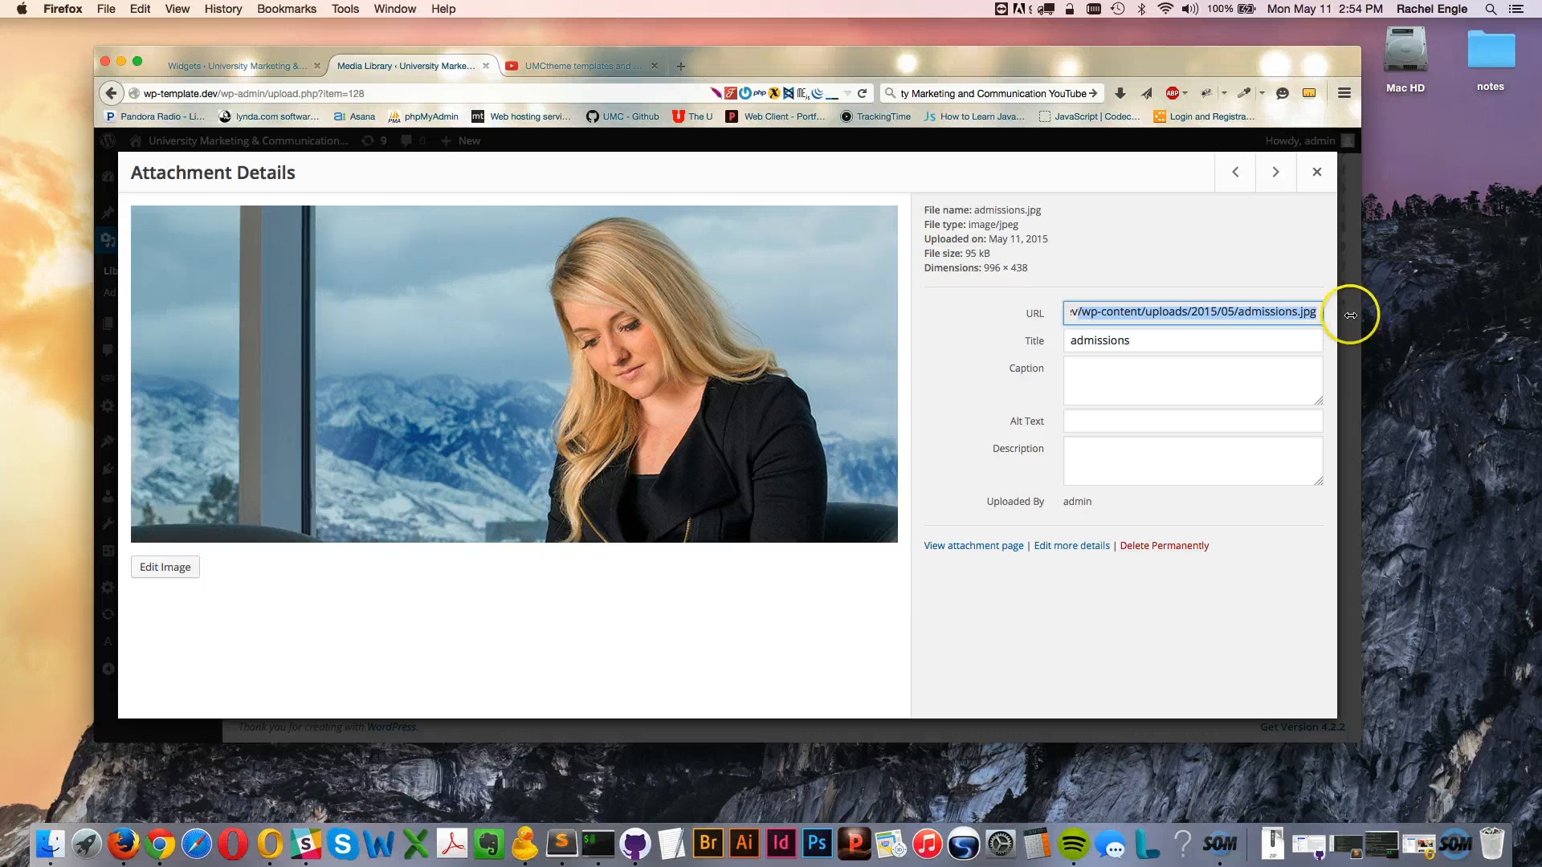
left_click(1315, 171)
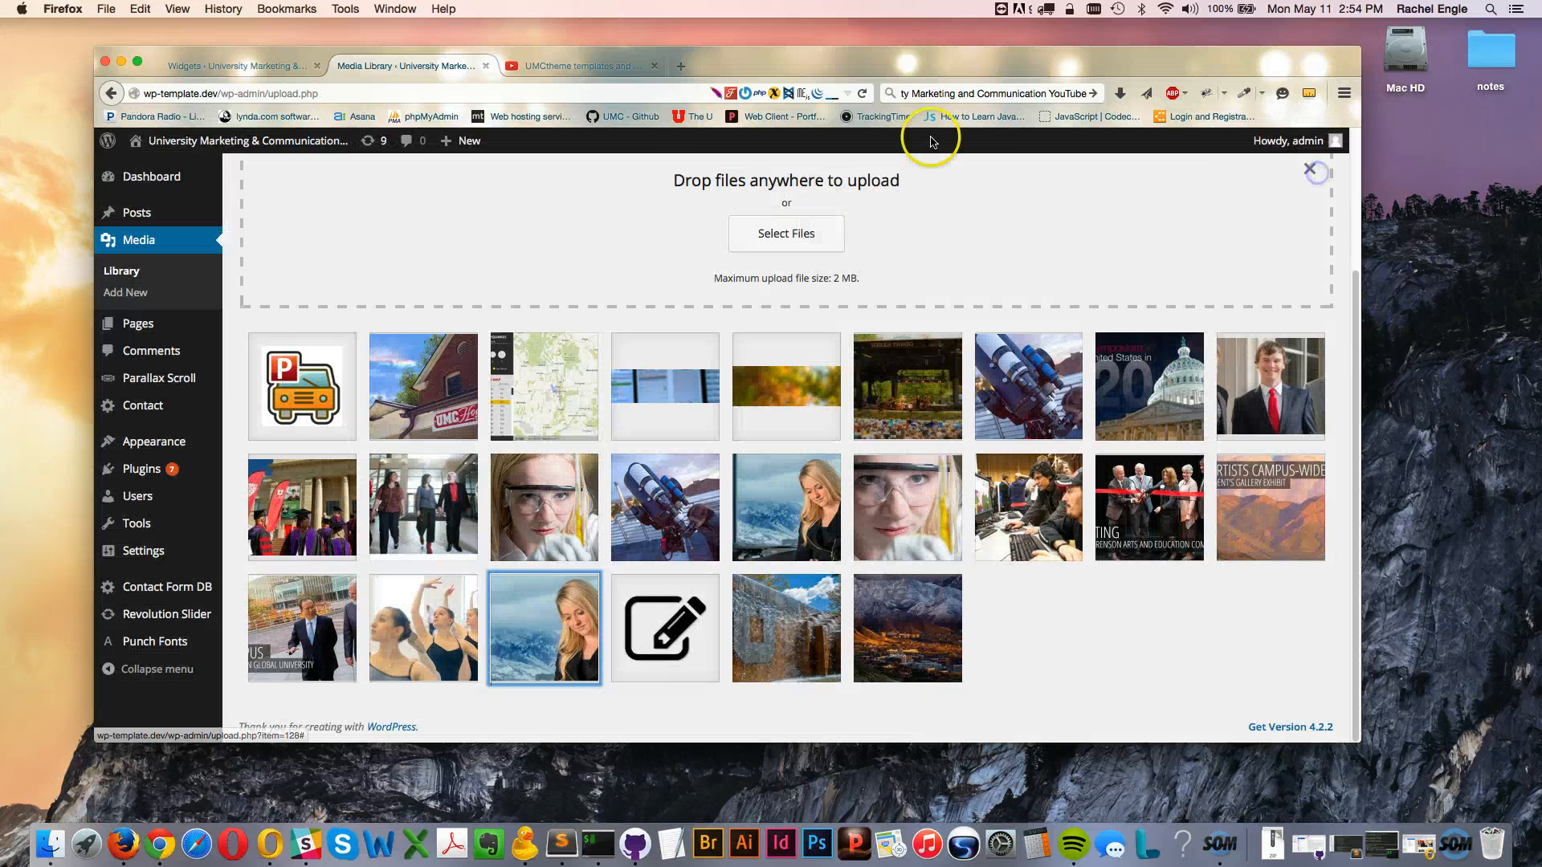
Expand the second banner item on the Widgets page and set its Image URL to /wp-content/uploads/2015/05/admissions.jpg
left_click(267, 54)
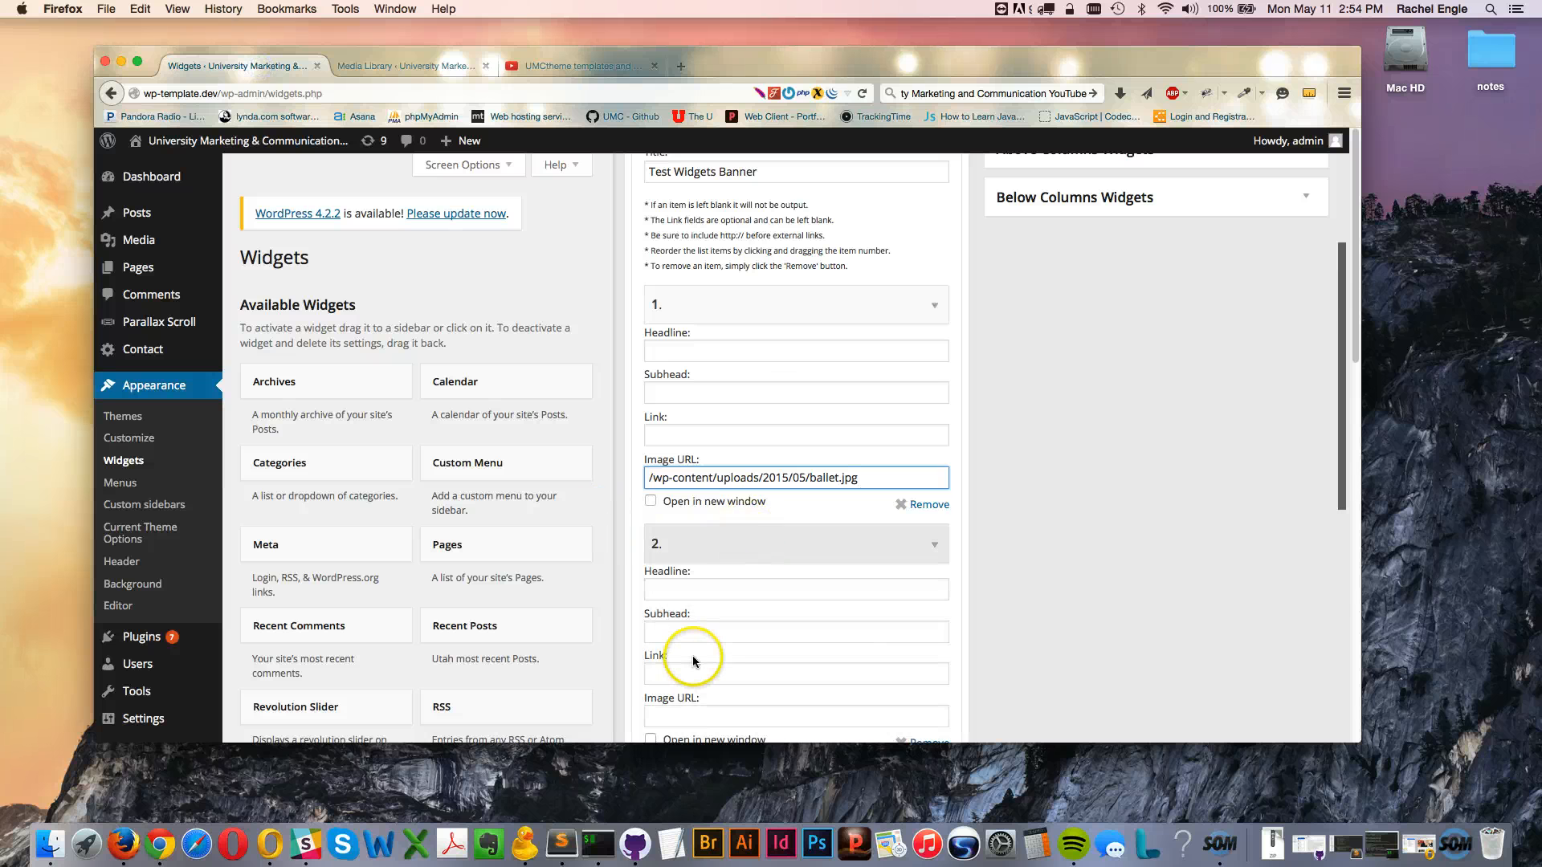
scroll(688, 618, "down", 5)
left_click(677, 511)
key("super+v")
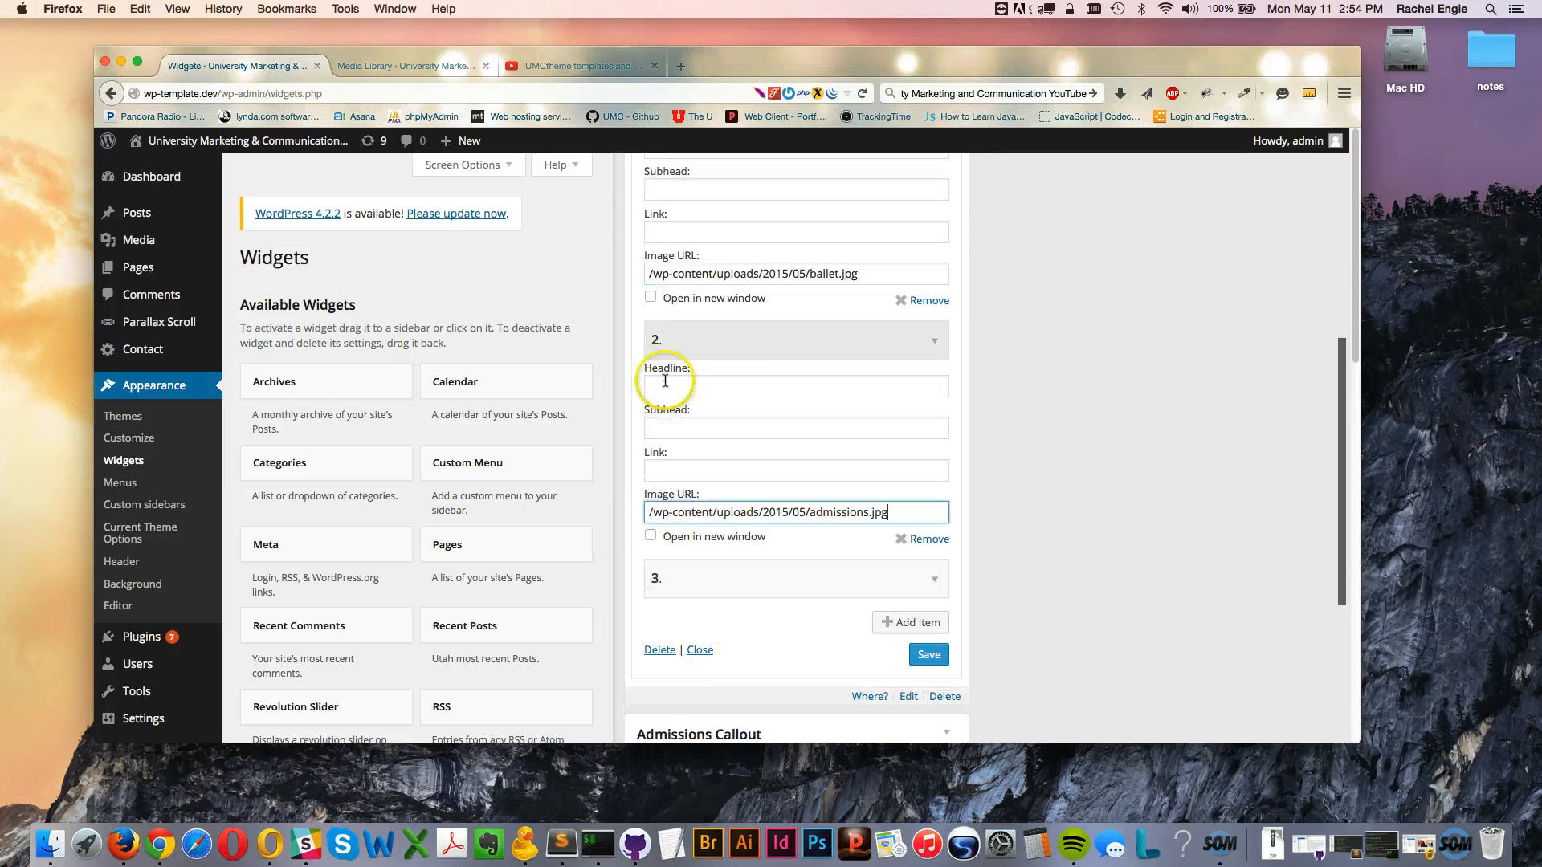
Set the second banner item's Headline to "My Custom Headline" and its Link to #, then save and collapse the banner widget
left_click(664, 384)
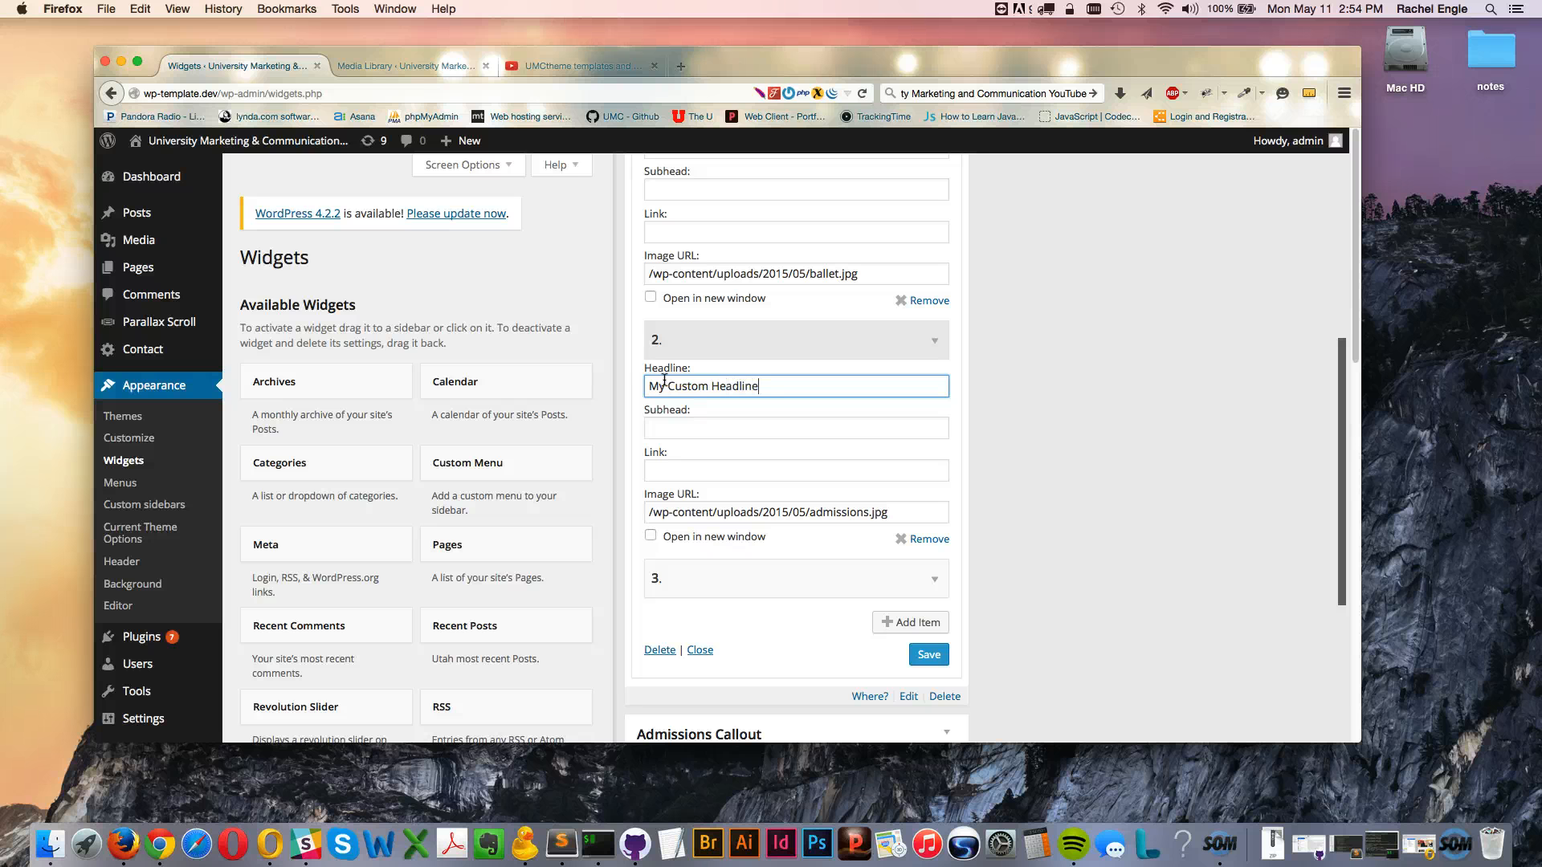
key("Tab")
key("Tab")
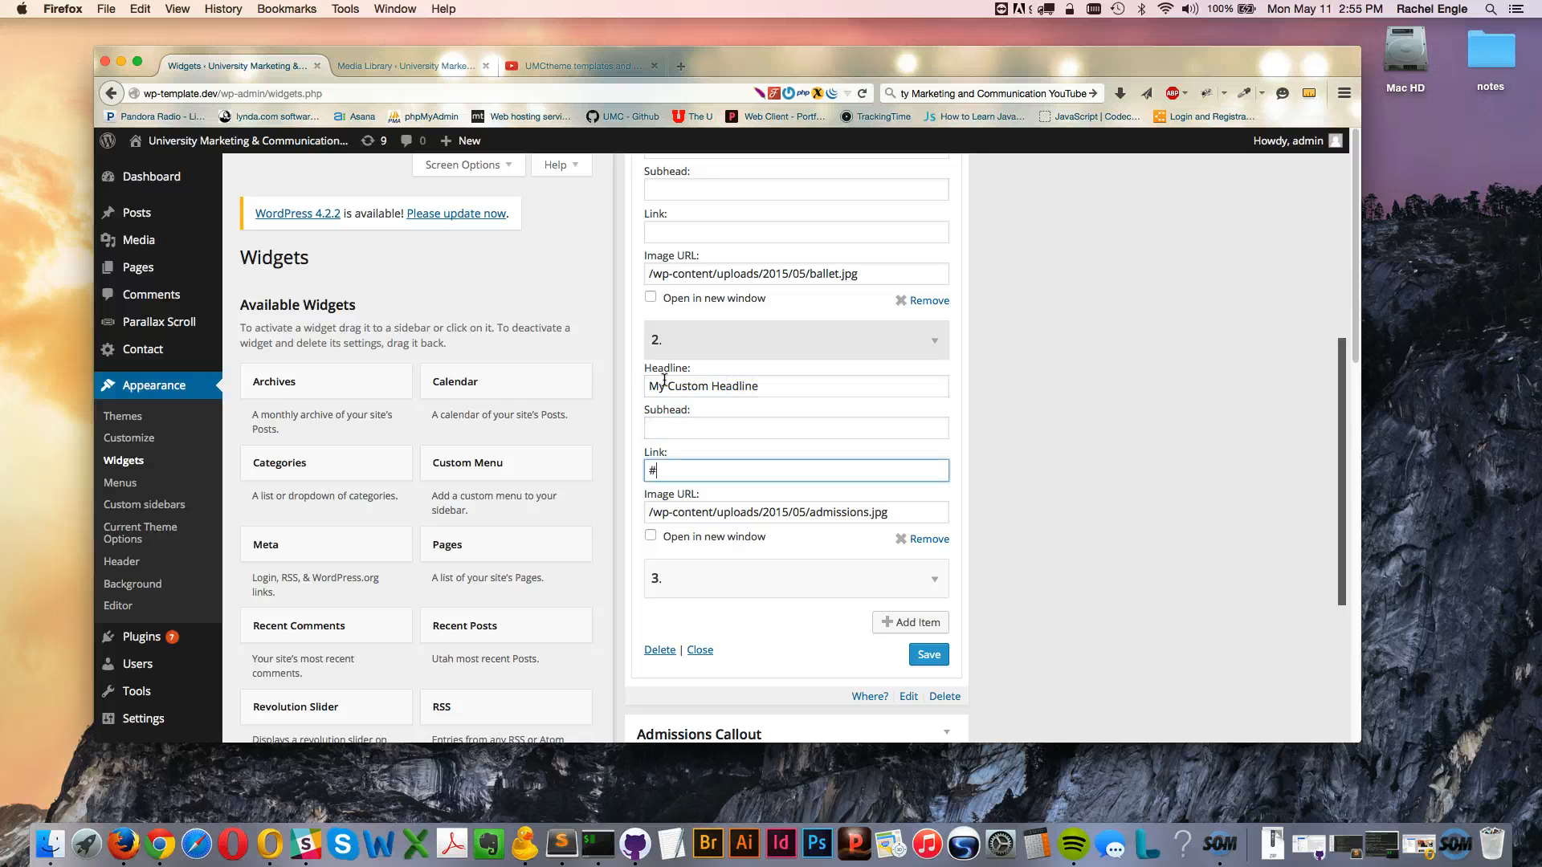
left_click(927, 654)
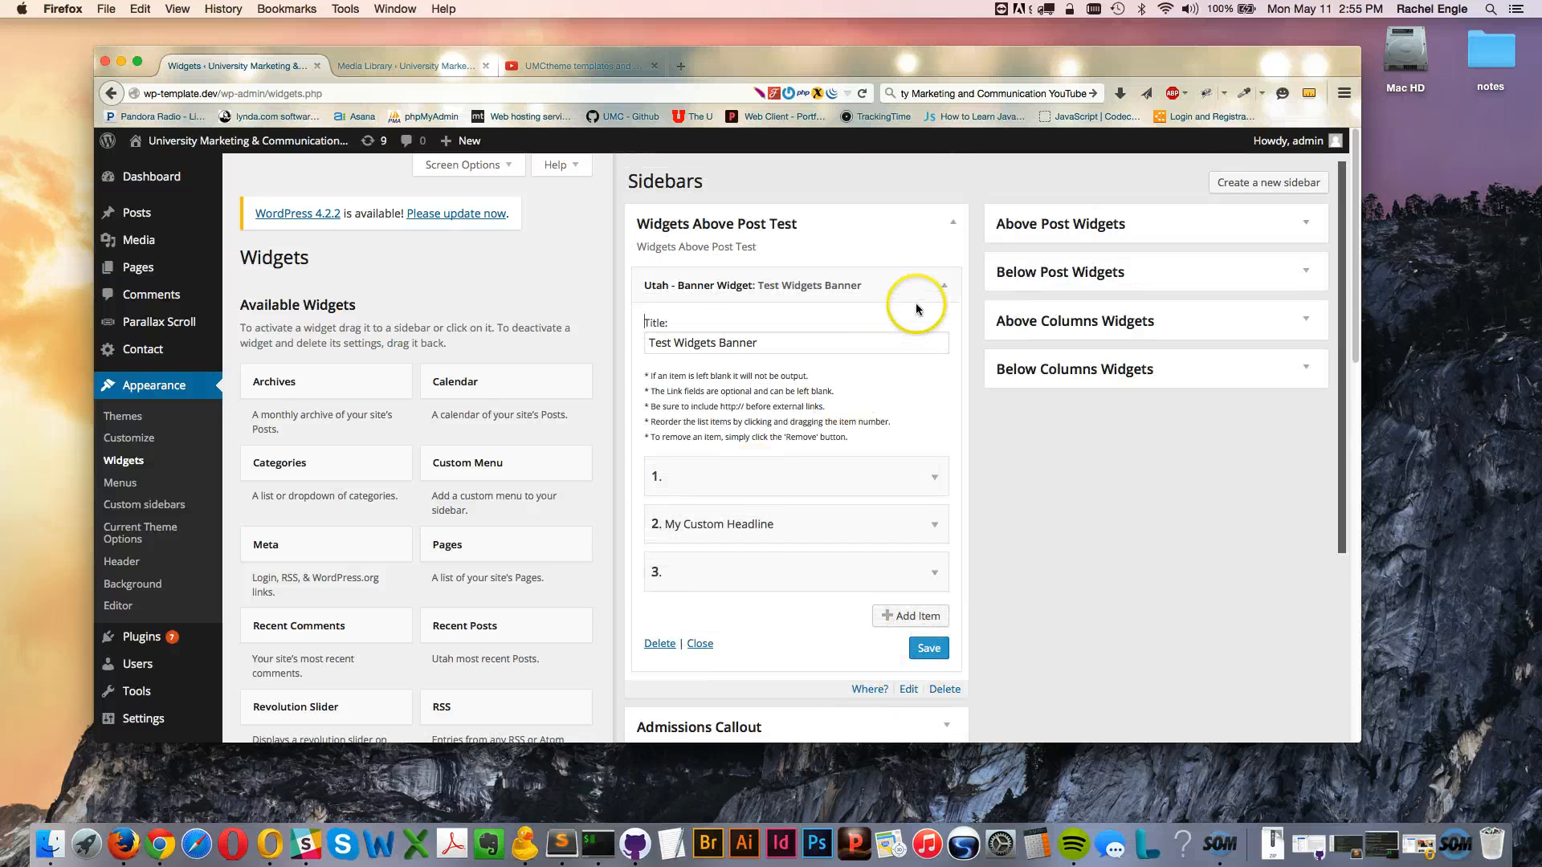
left_click(925, 287)
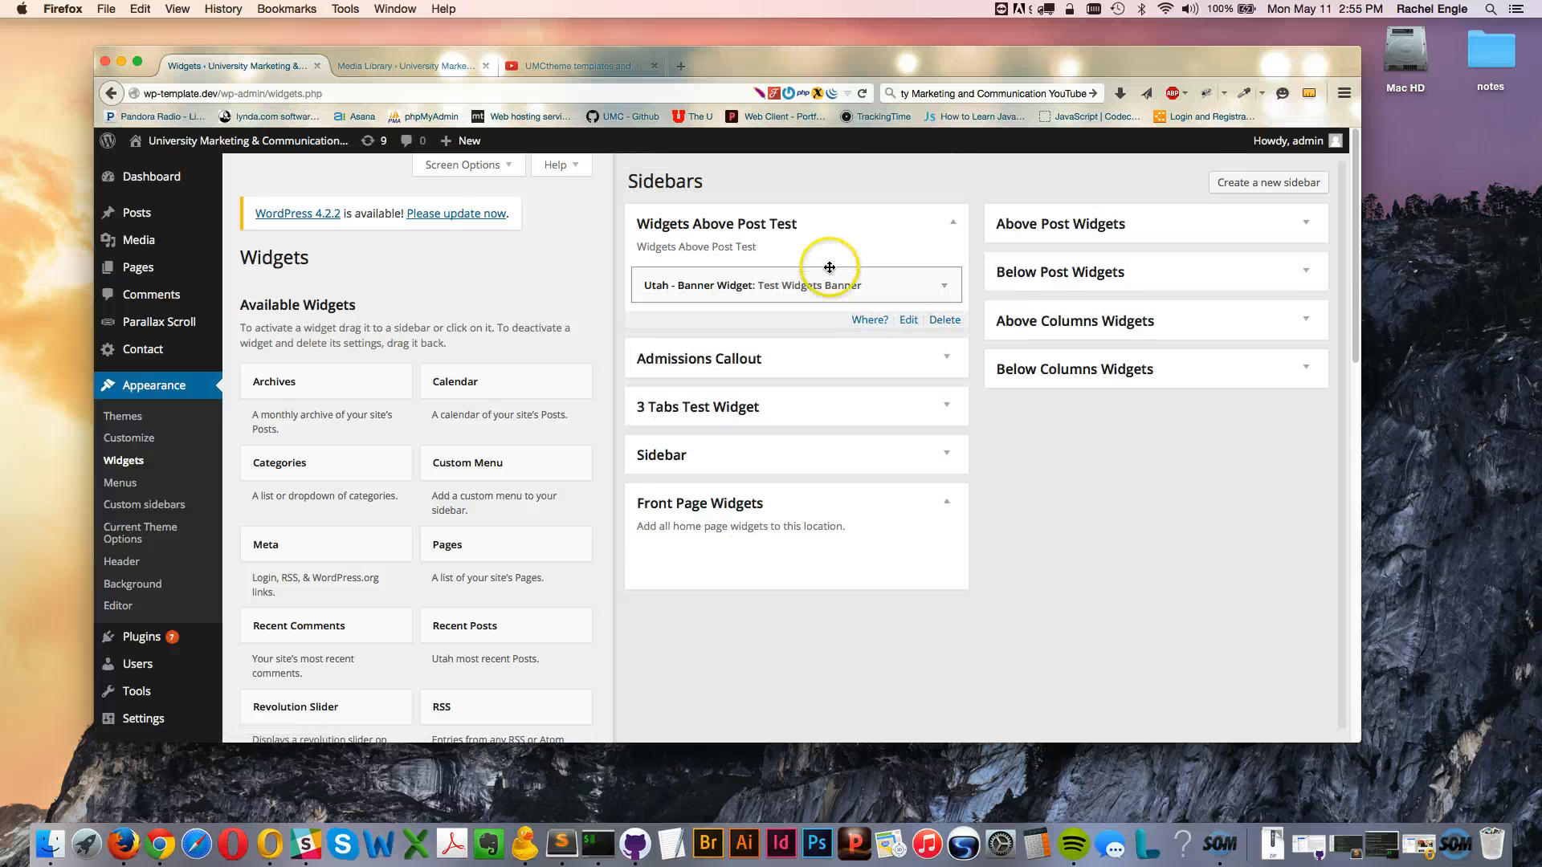
Open the list of all pages in a new tab and start editing the Widgets Test Page
mouse_move(133, 270)
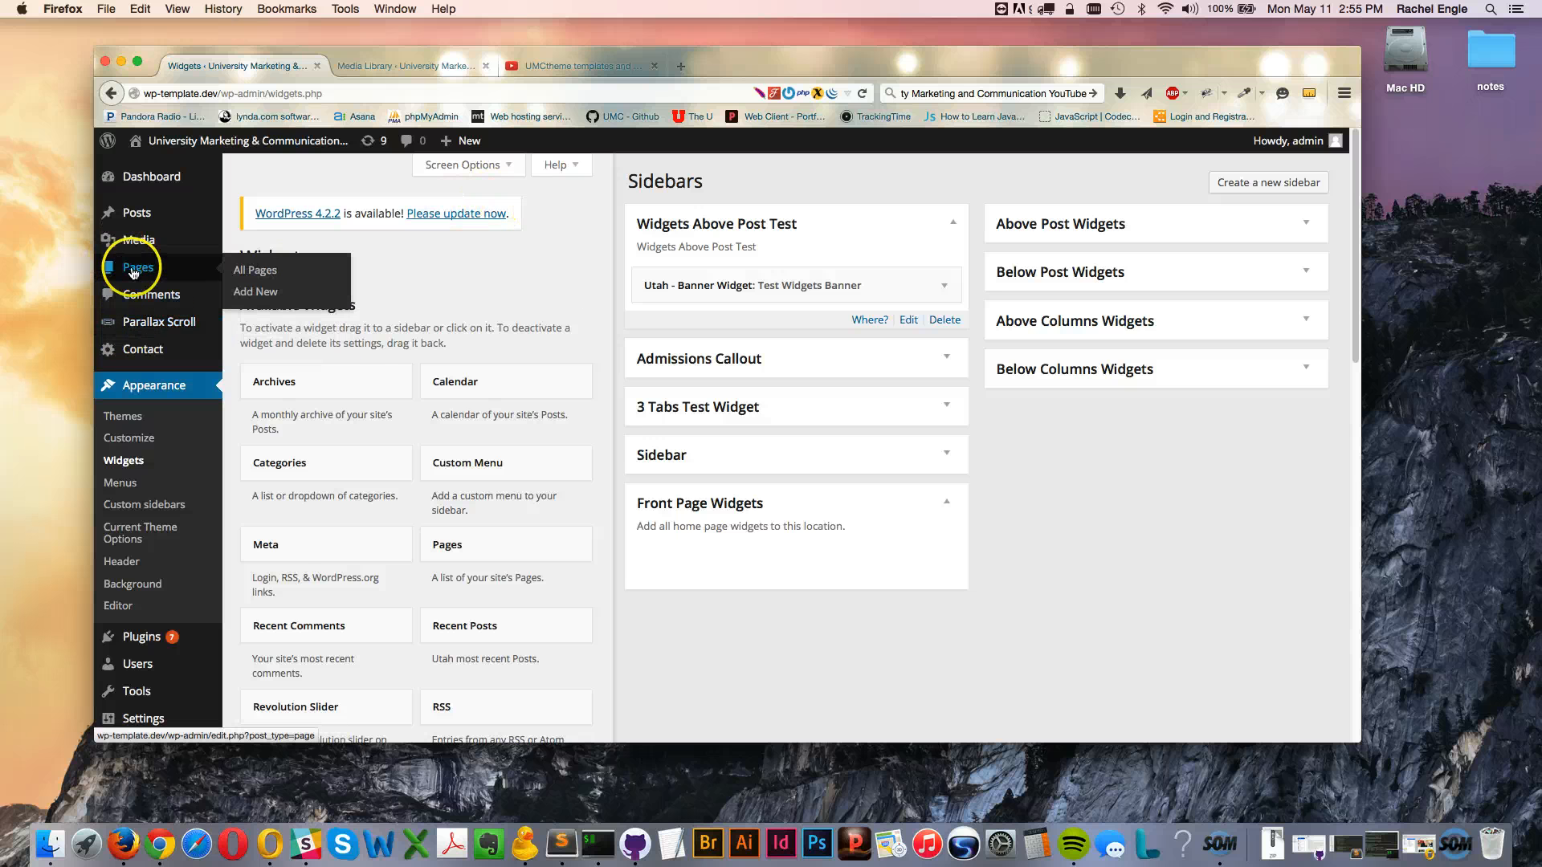
right_click(237, 269)
left_click(257, 276)
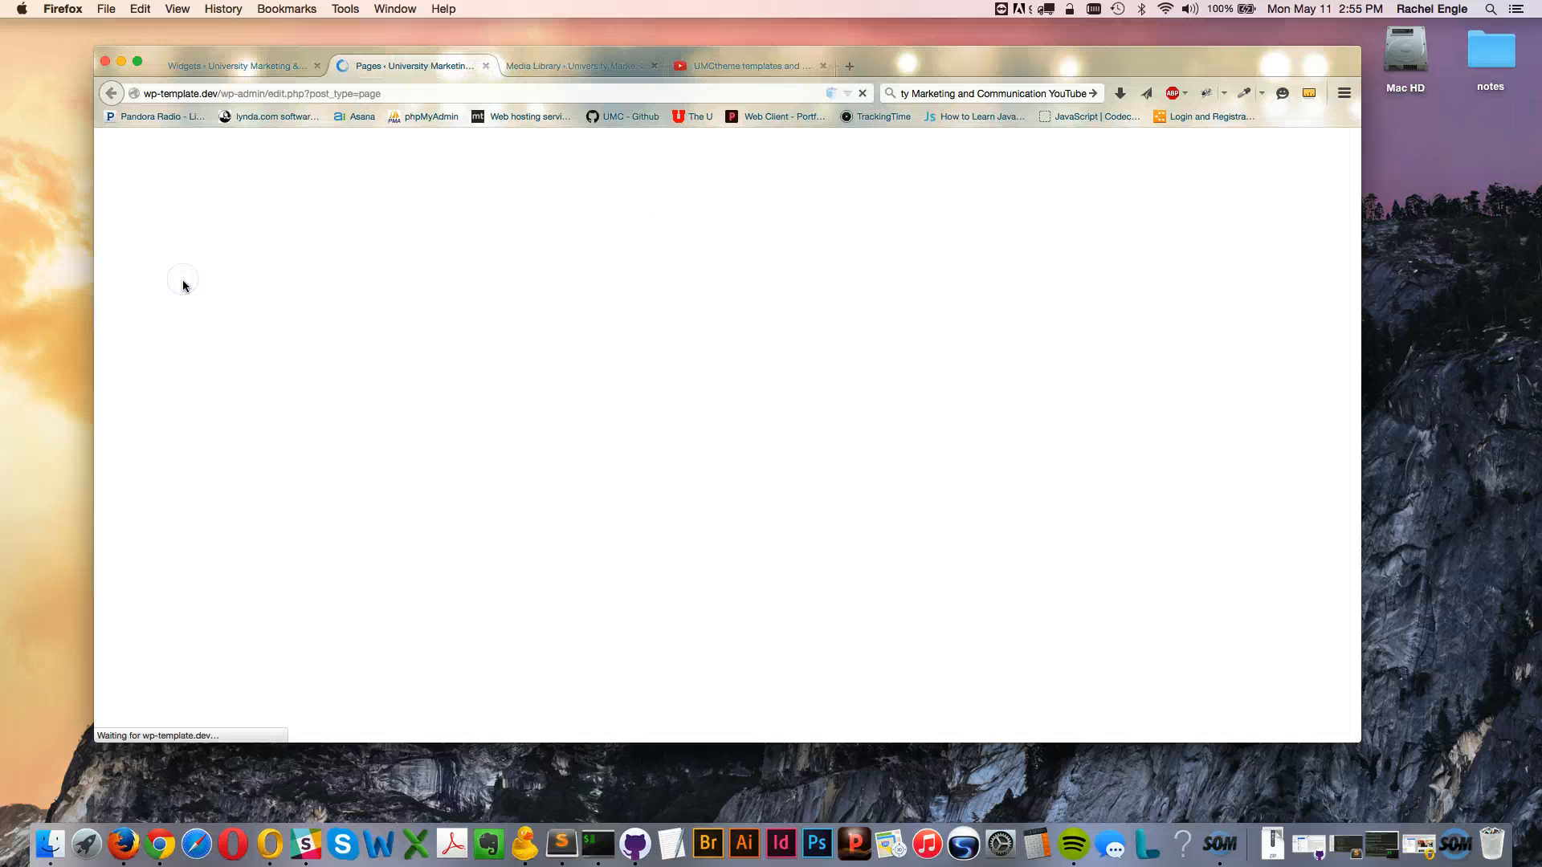
scroll(299, 450, "down", 3)
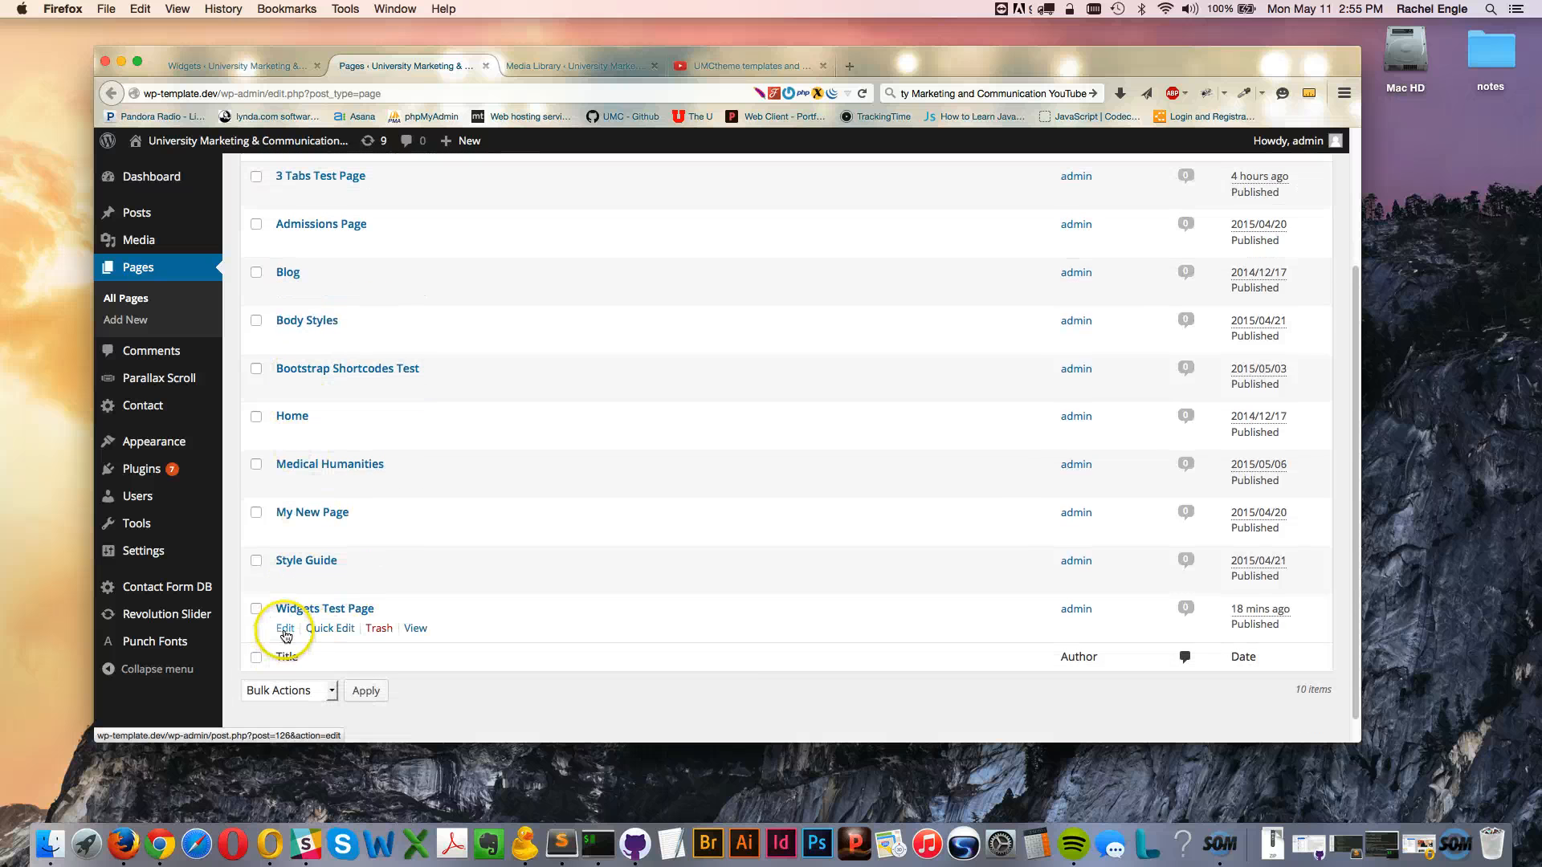
left_click(285, 629)
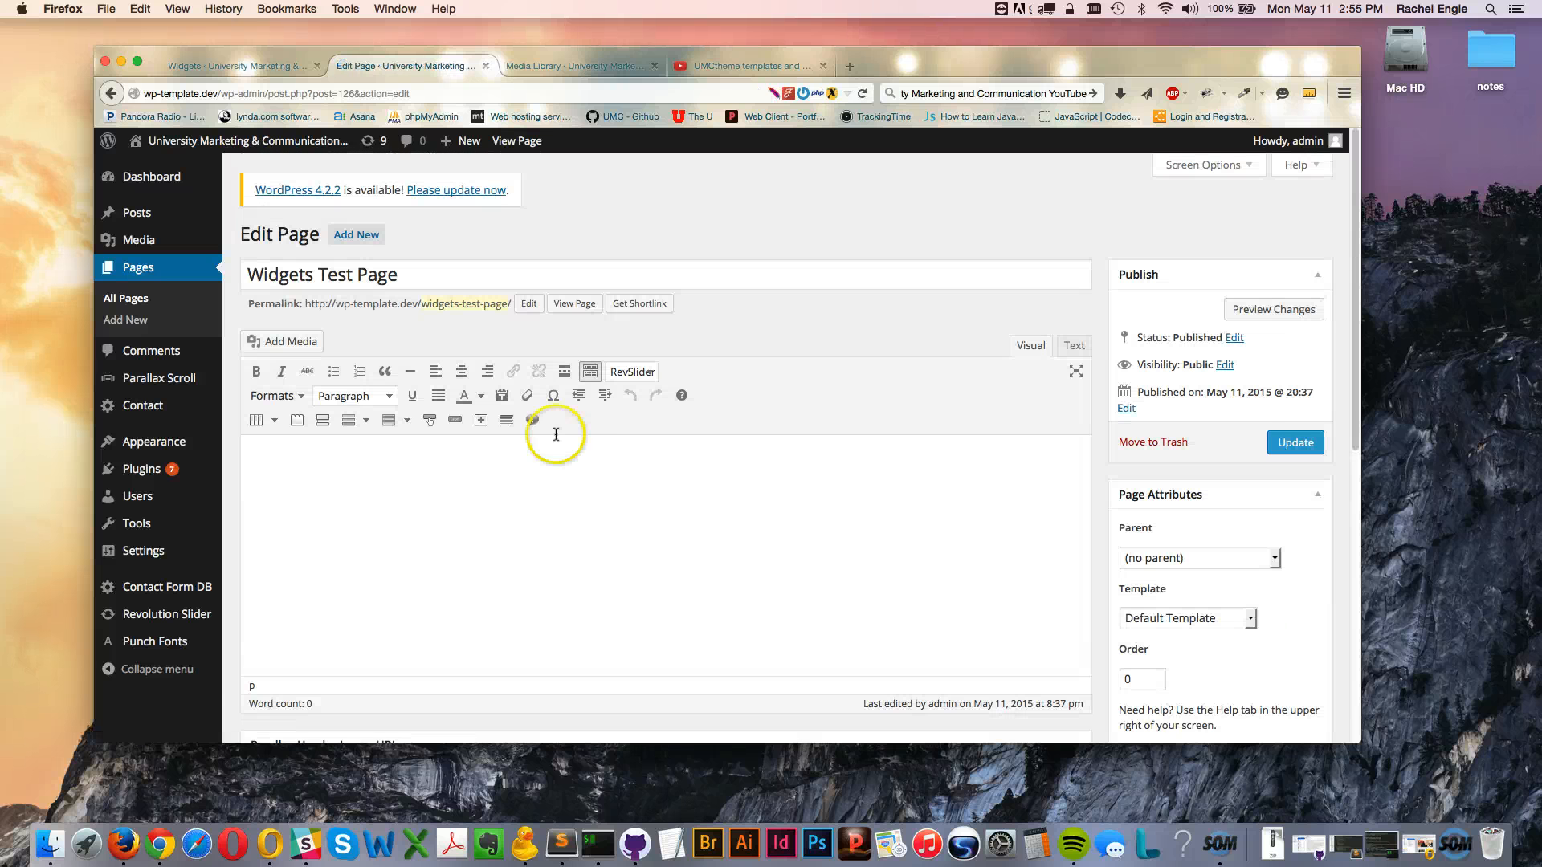
Assign the Widgets Above Post Test sidebar to the page's Above Post Widgets area and update the page
scroll(999, 468, "down", 3)
scroll(999, 468, "down", 10)
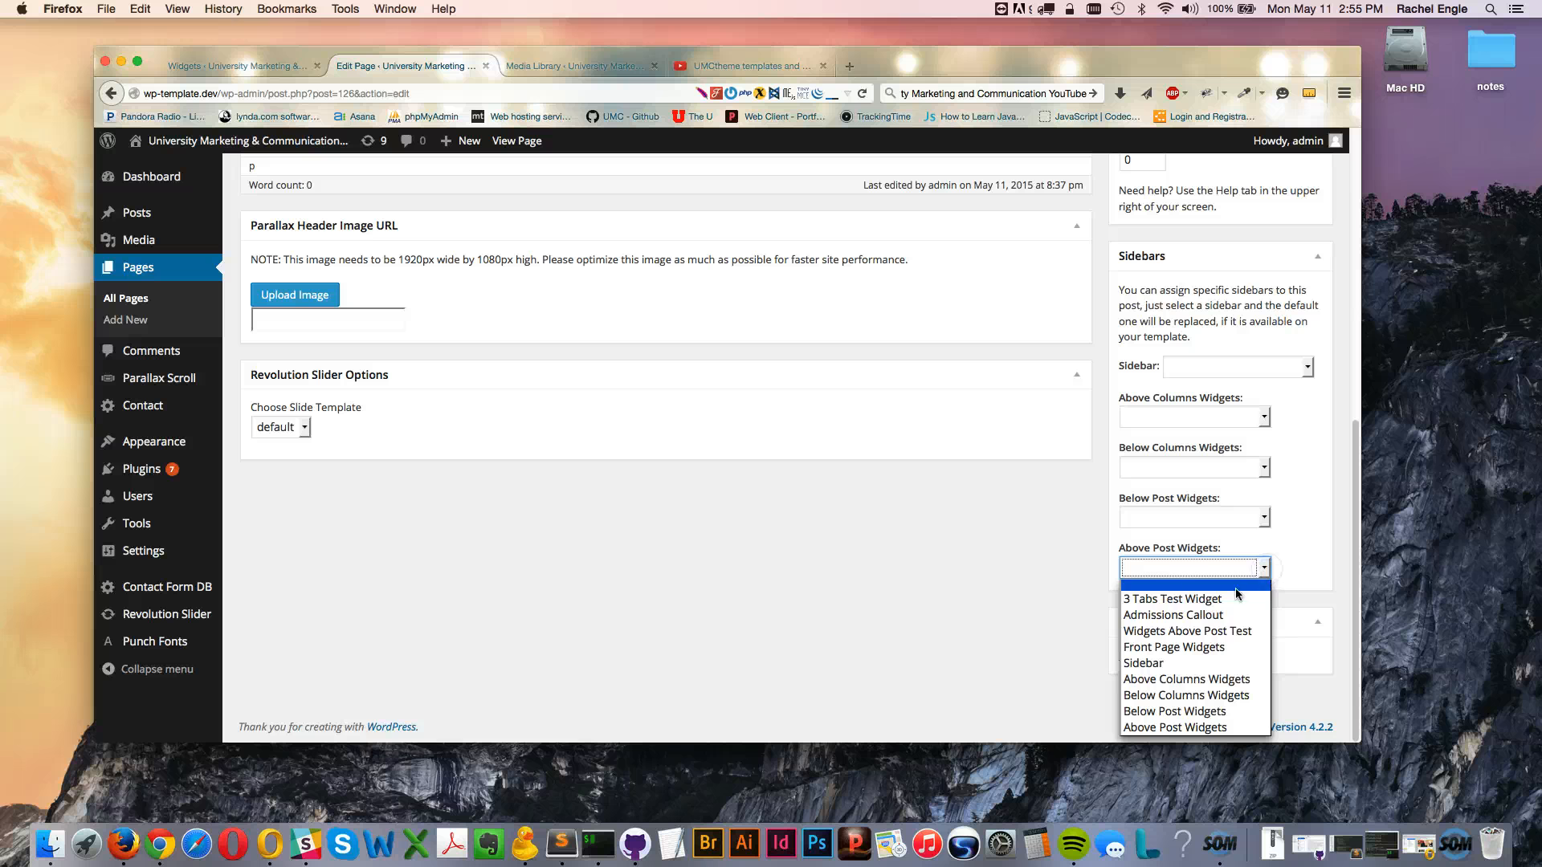
left_click(1184, 637)
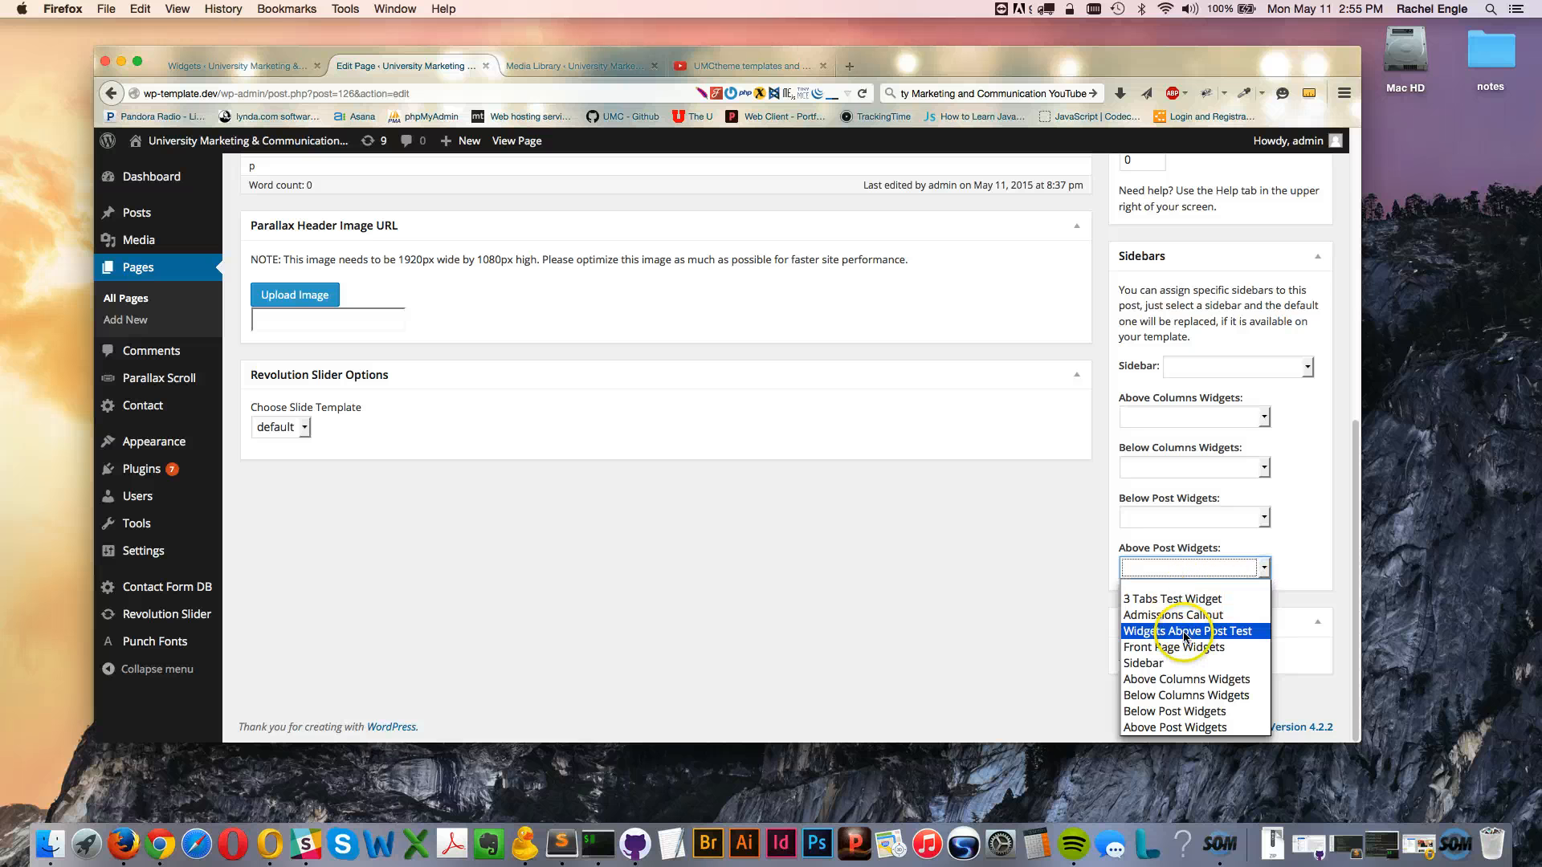
scroll(1020, 562, "up", 10)
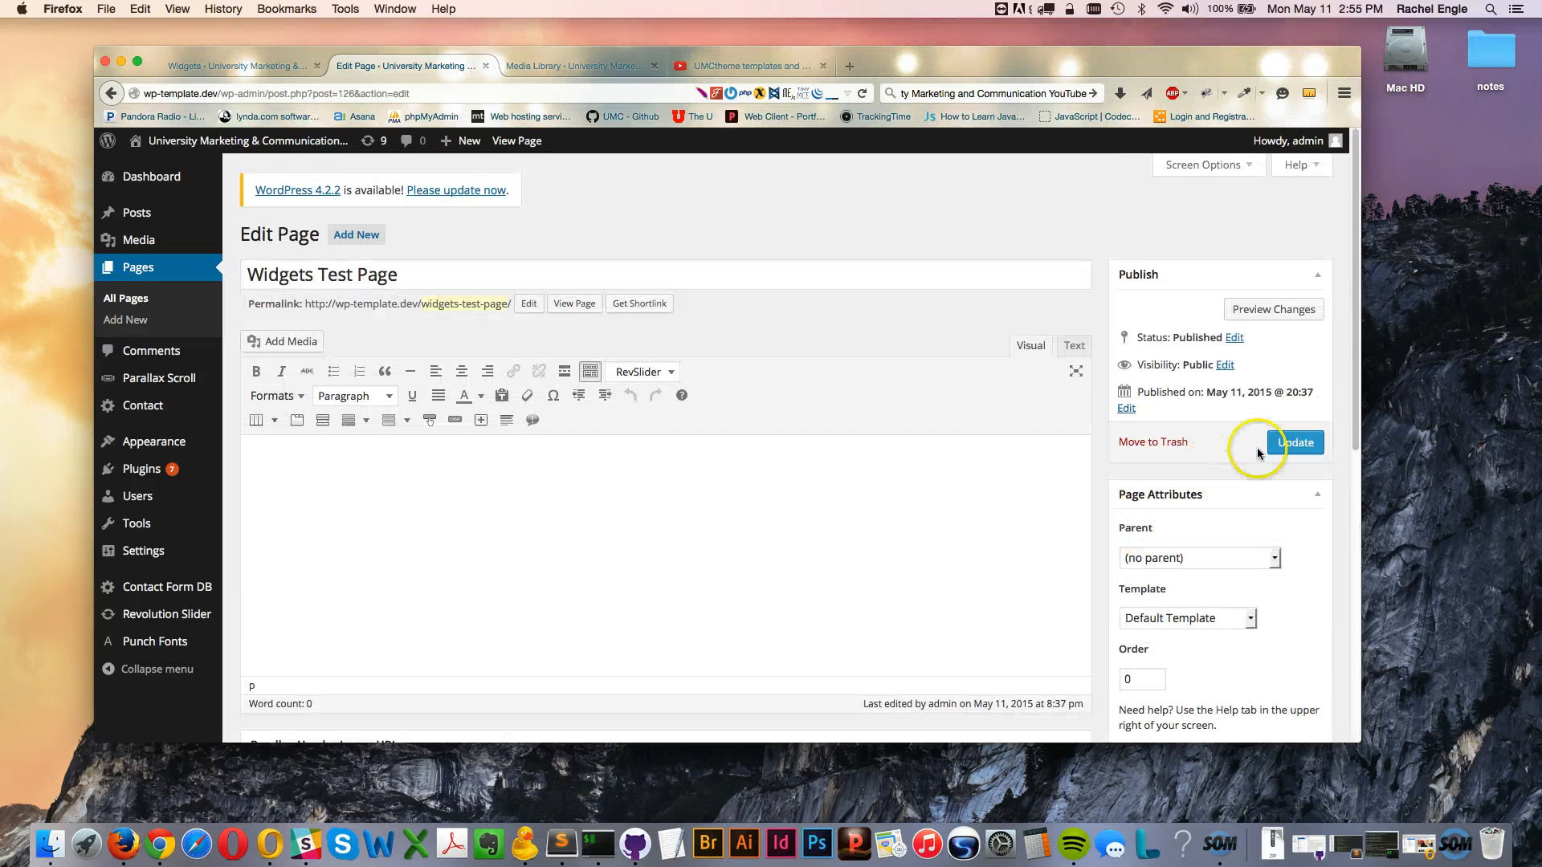
left_click(1289, 444)
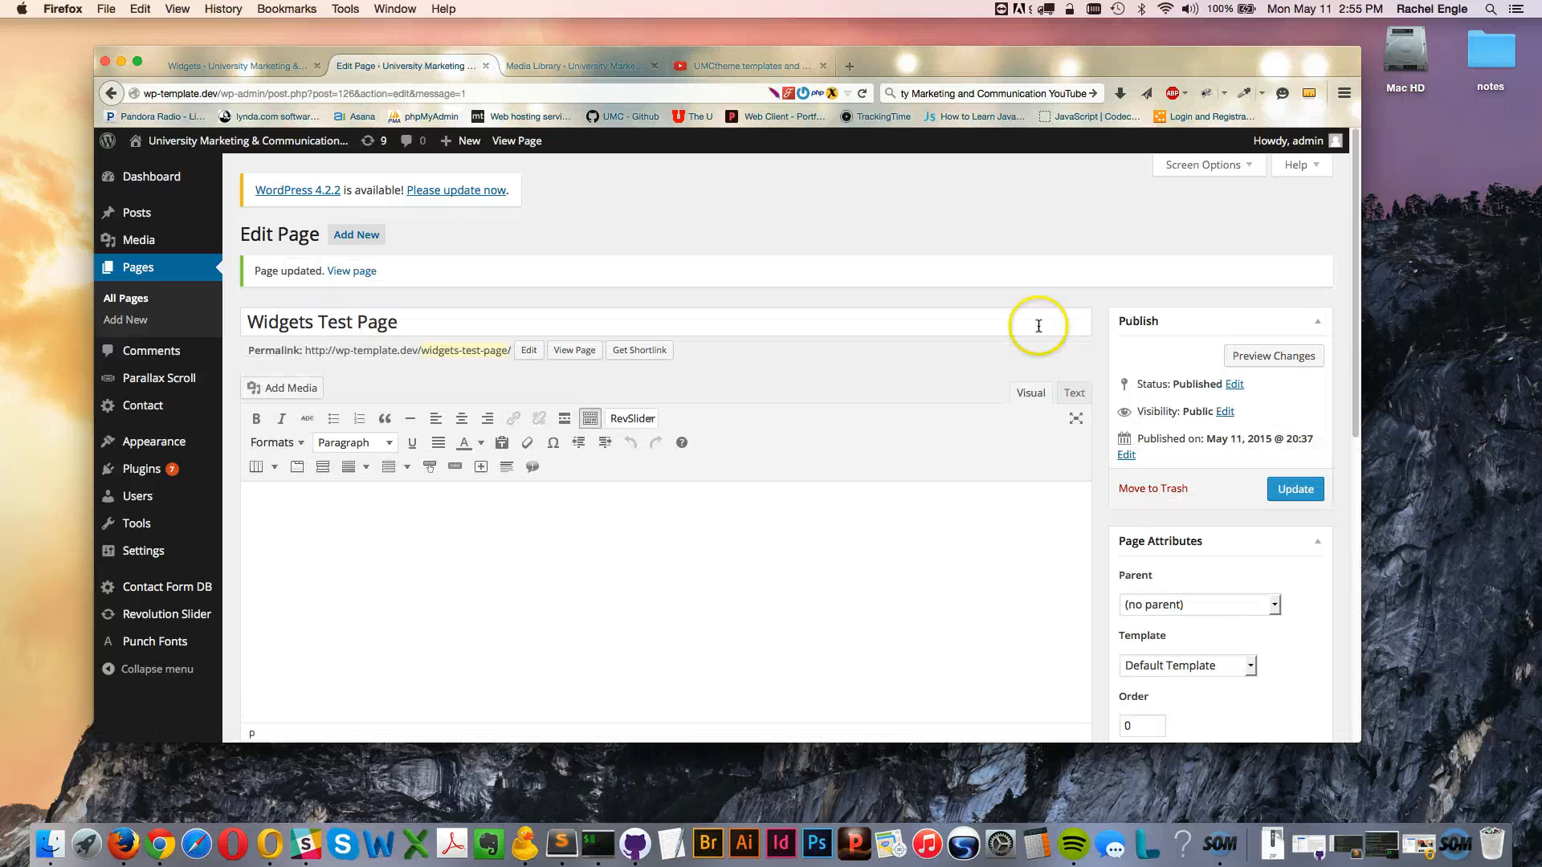
View the published Widgets Test Page and examine the banner slides, switching to the second slide to check its image and headline
left_click(523, 143)
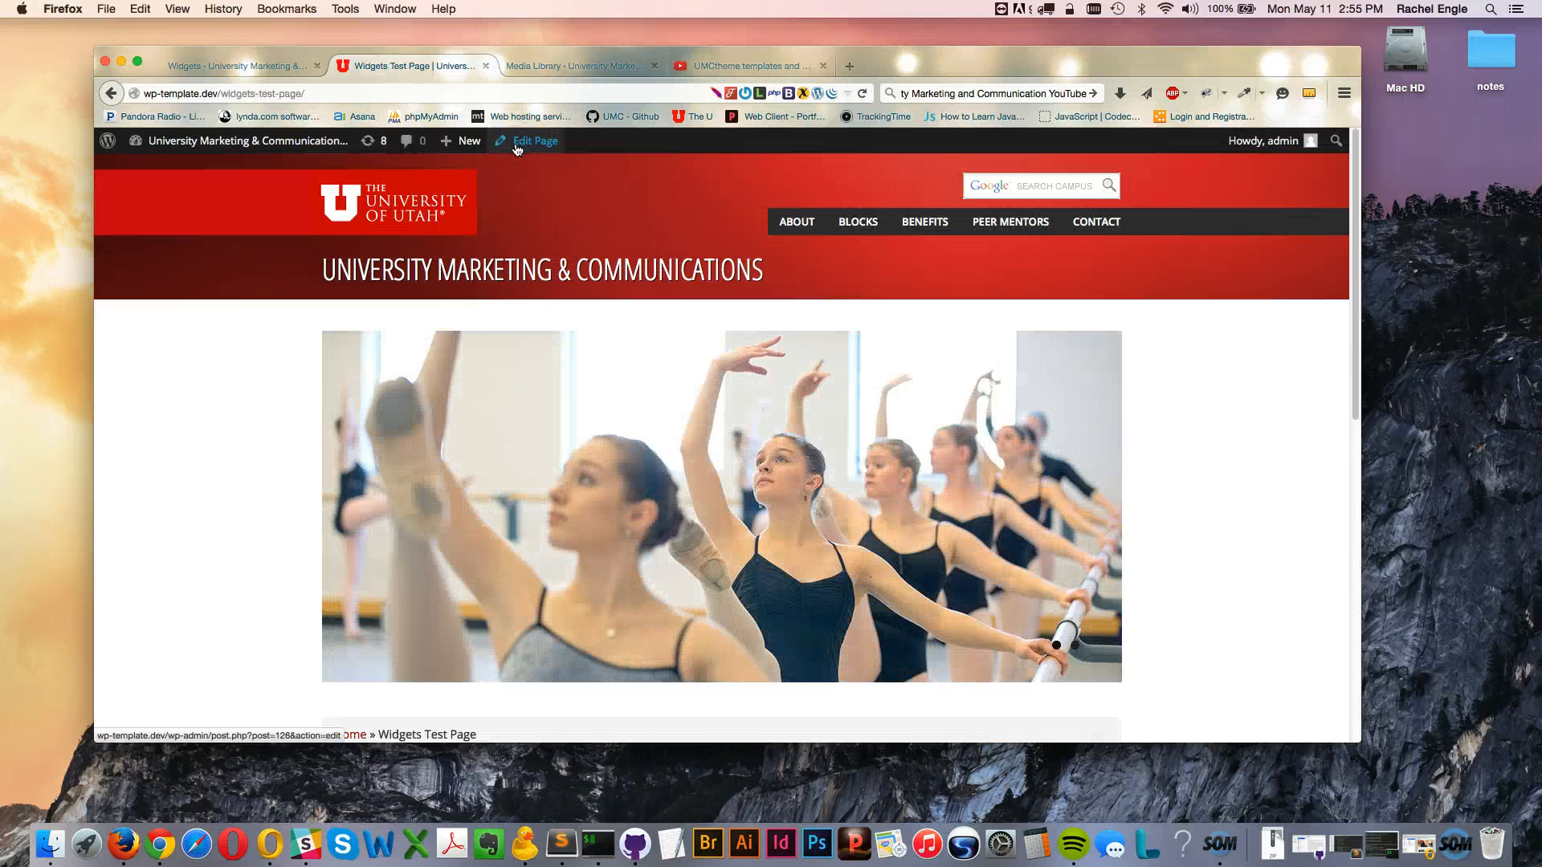
left_click(1187, 571)
scroll(1188, 569, "down", 3)
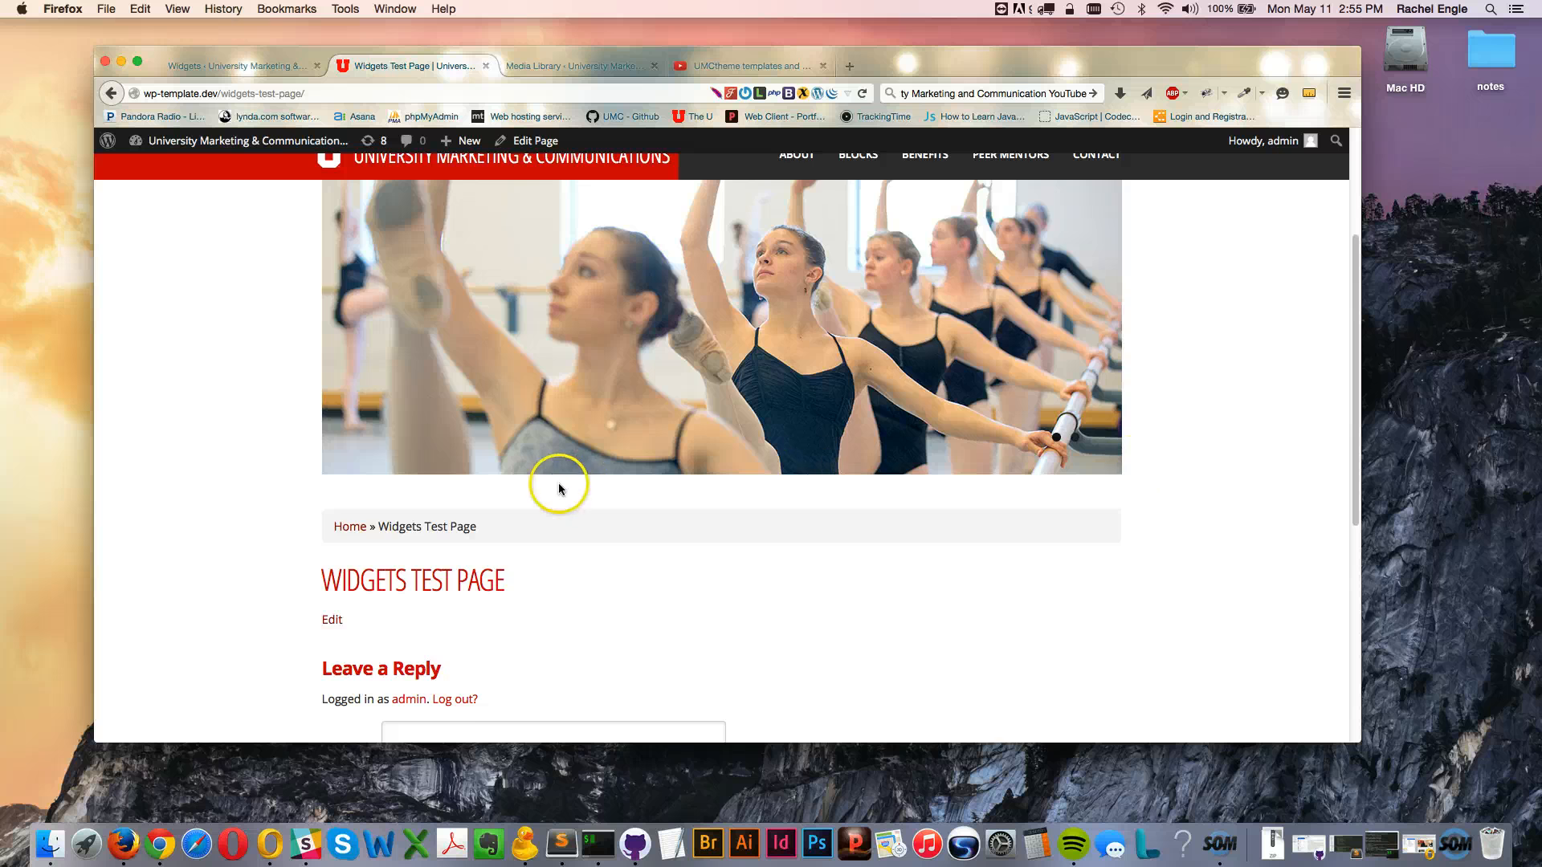
scroll(562, 487, "up", 3)
scroll(567, 491, "down", 3)
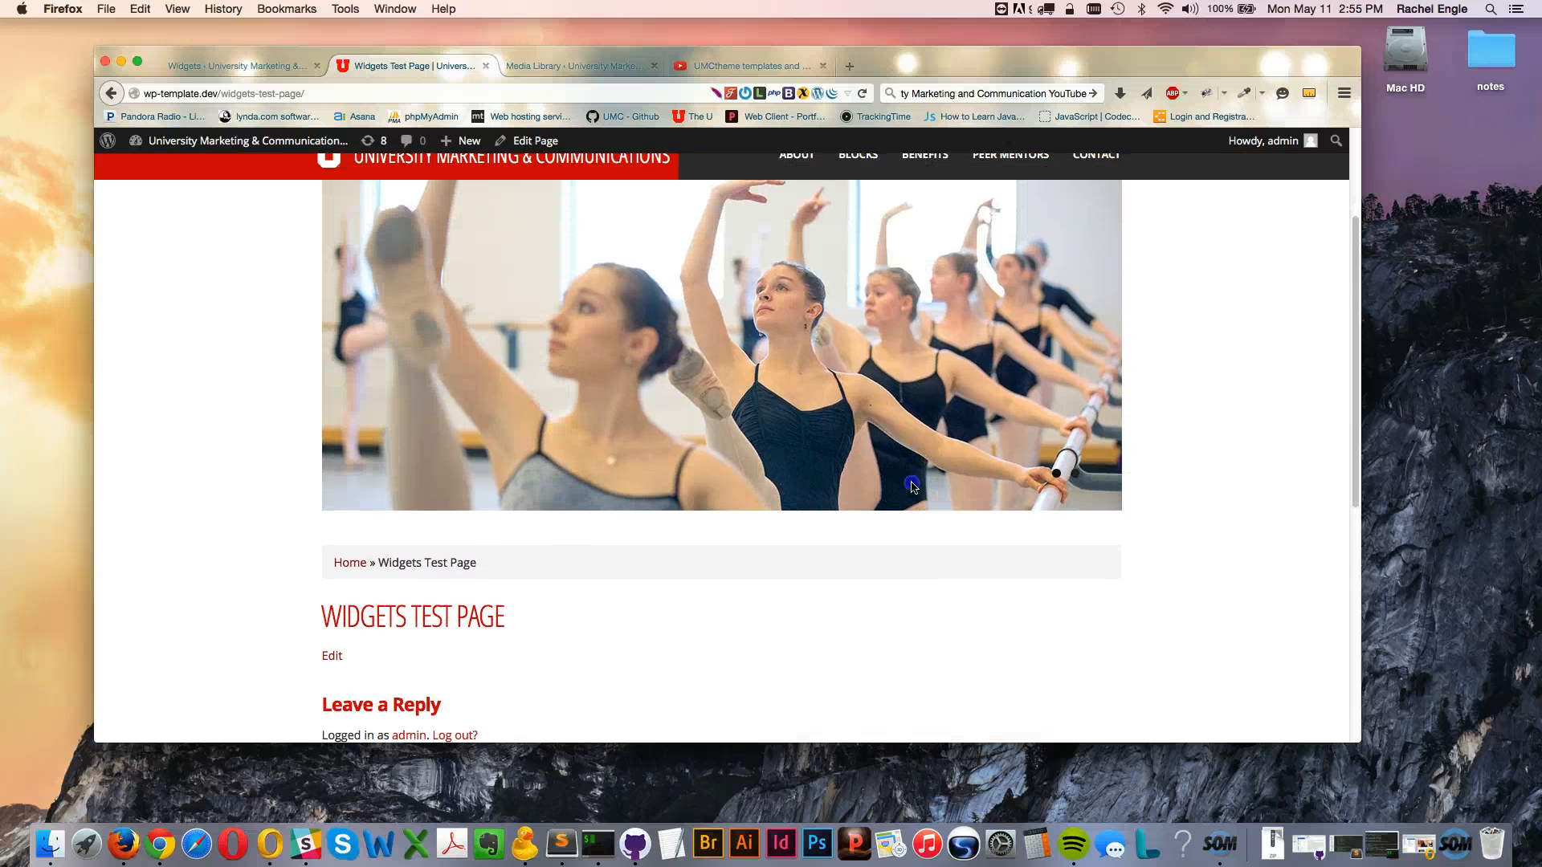
left_click(1076, 474)
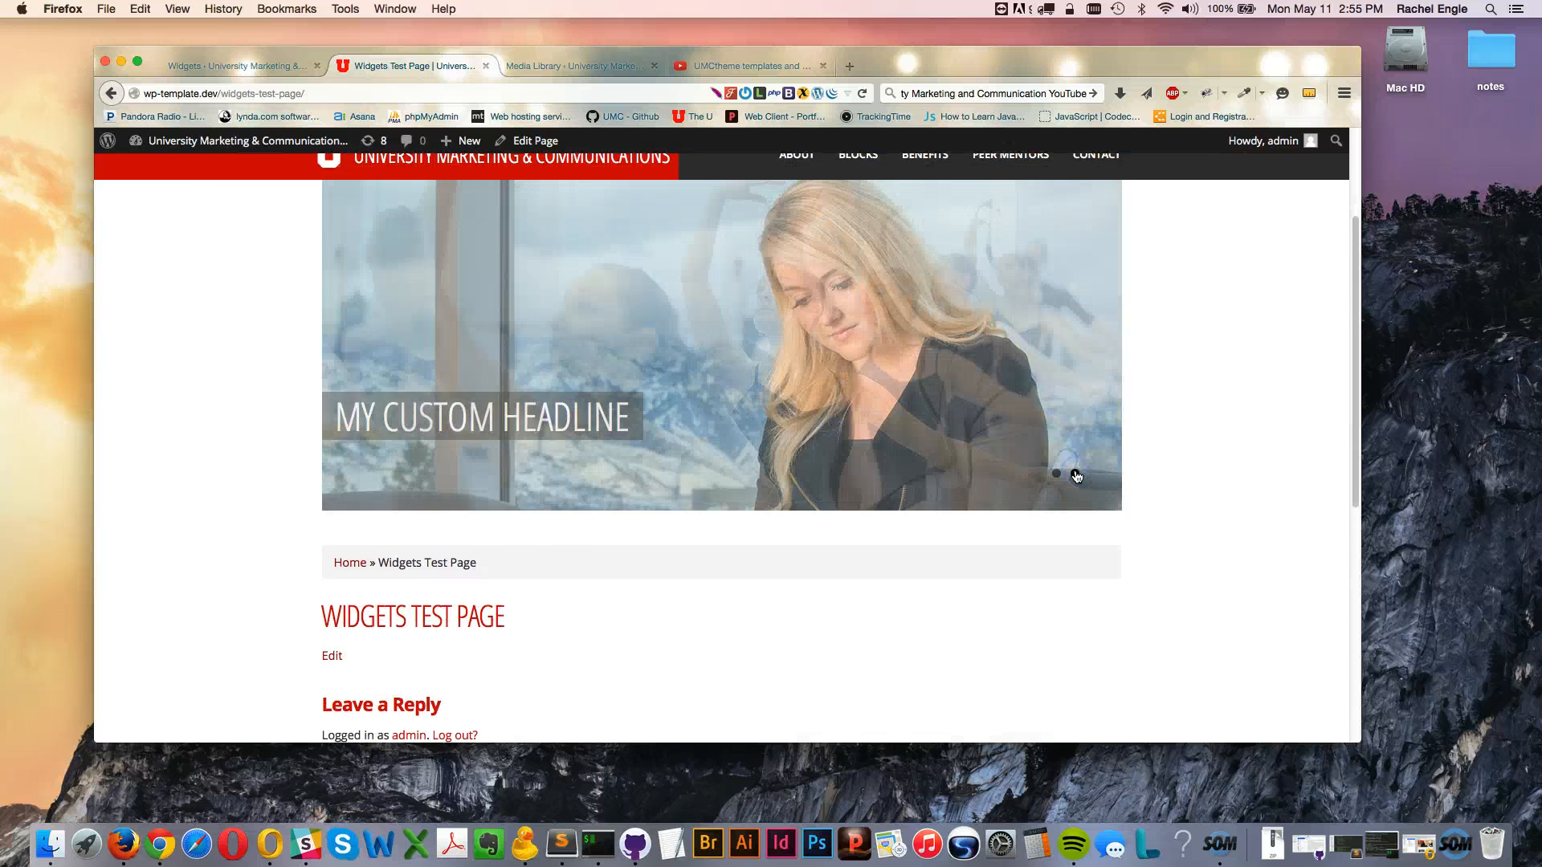
scroll(1076, 477, "up", 2)
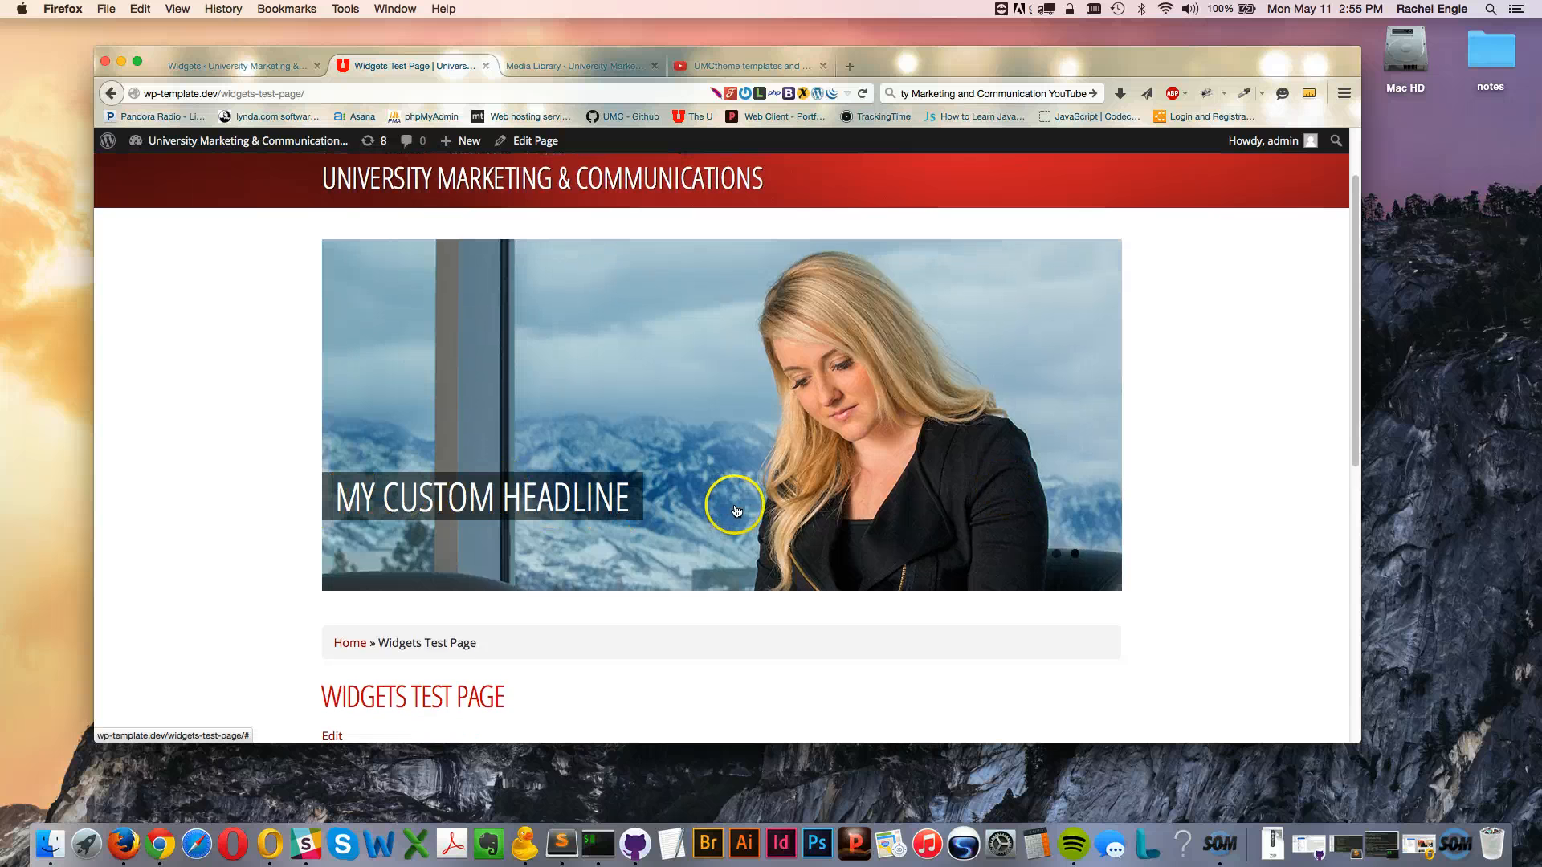
scroll(792, 523, "down", 2)
scroll(793, 533, "up", 4)
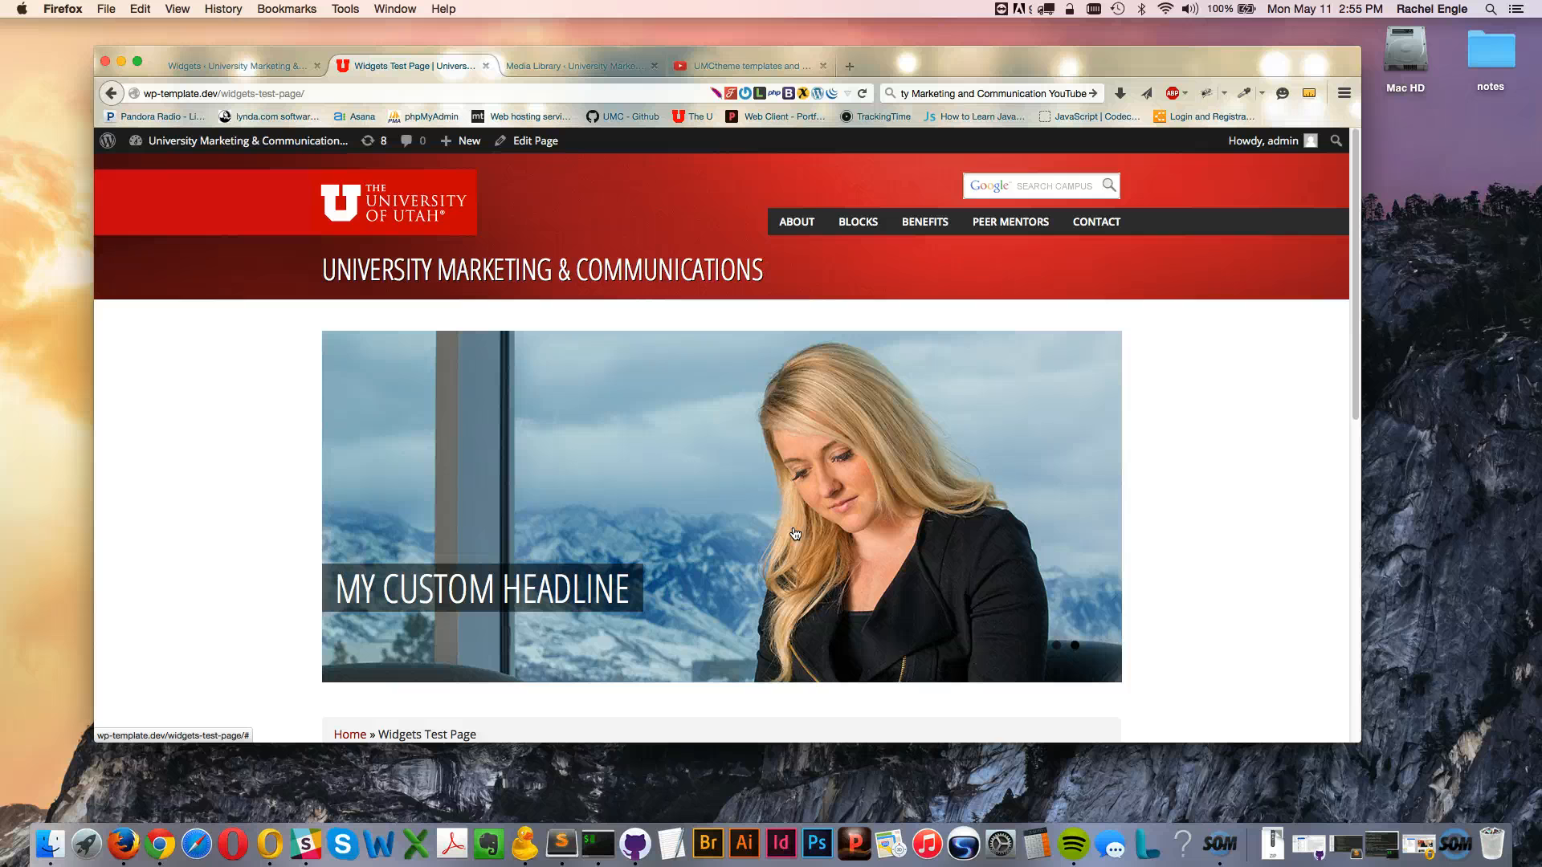
scroll(795, 534, "down", 3)
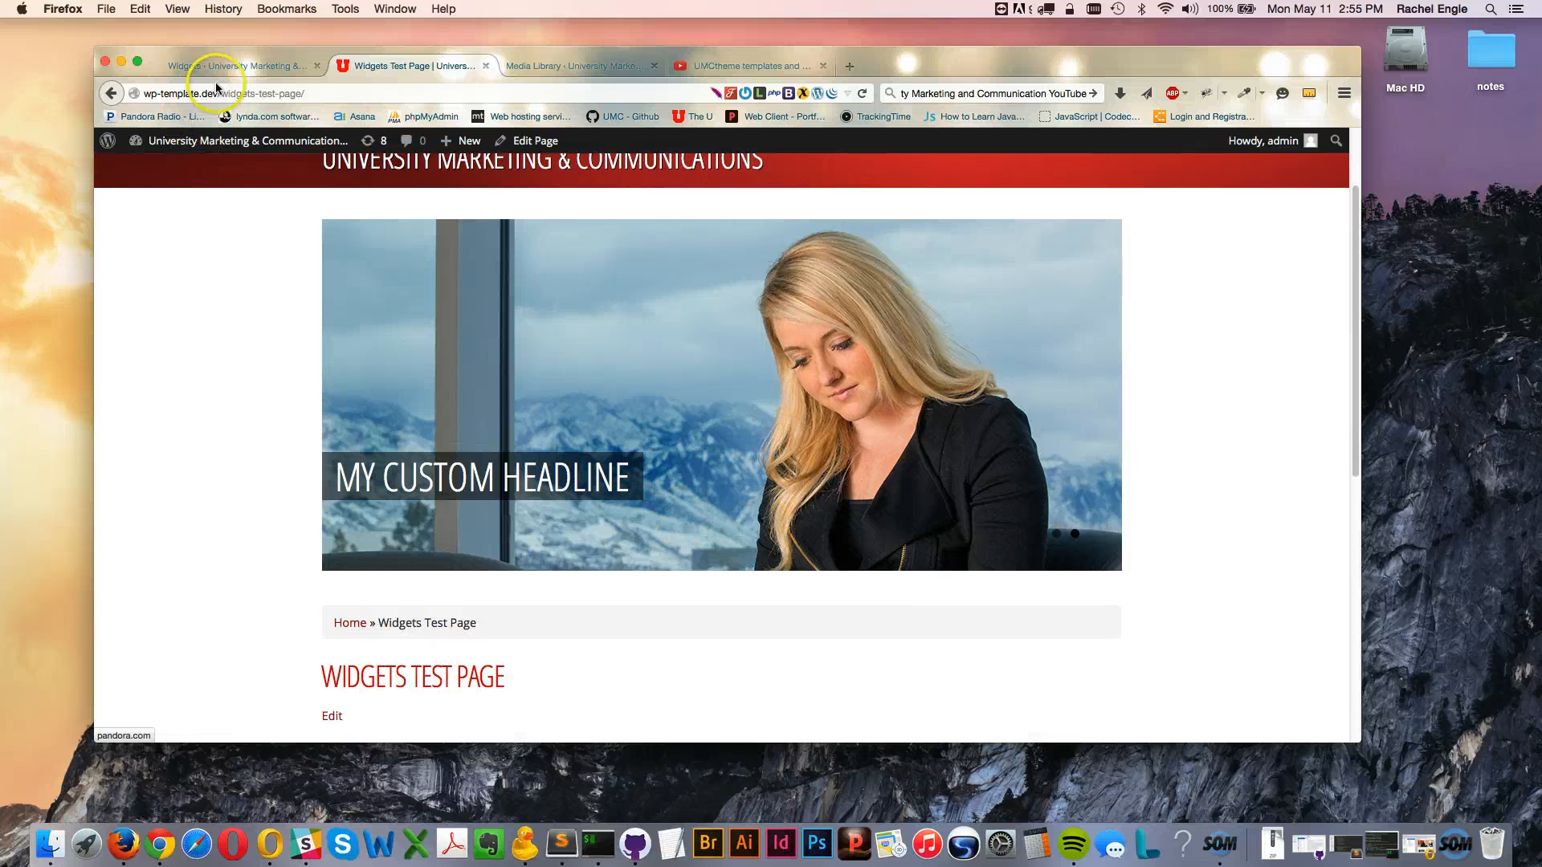
Return to the Widgets page and look through the available Utah widgets
left_click(234, 67)
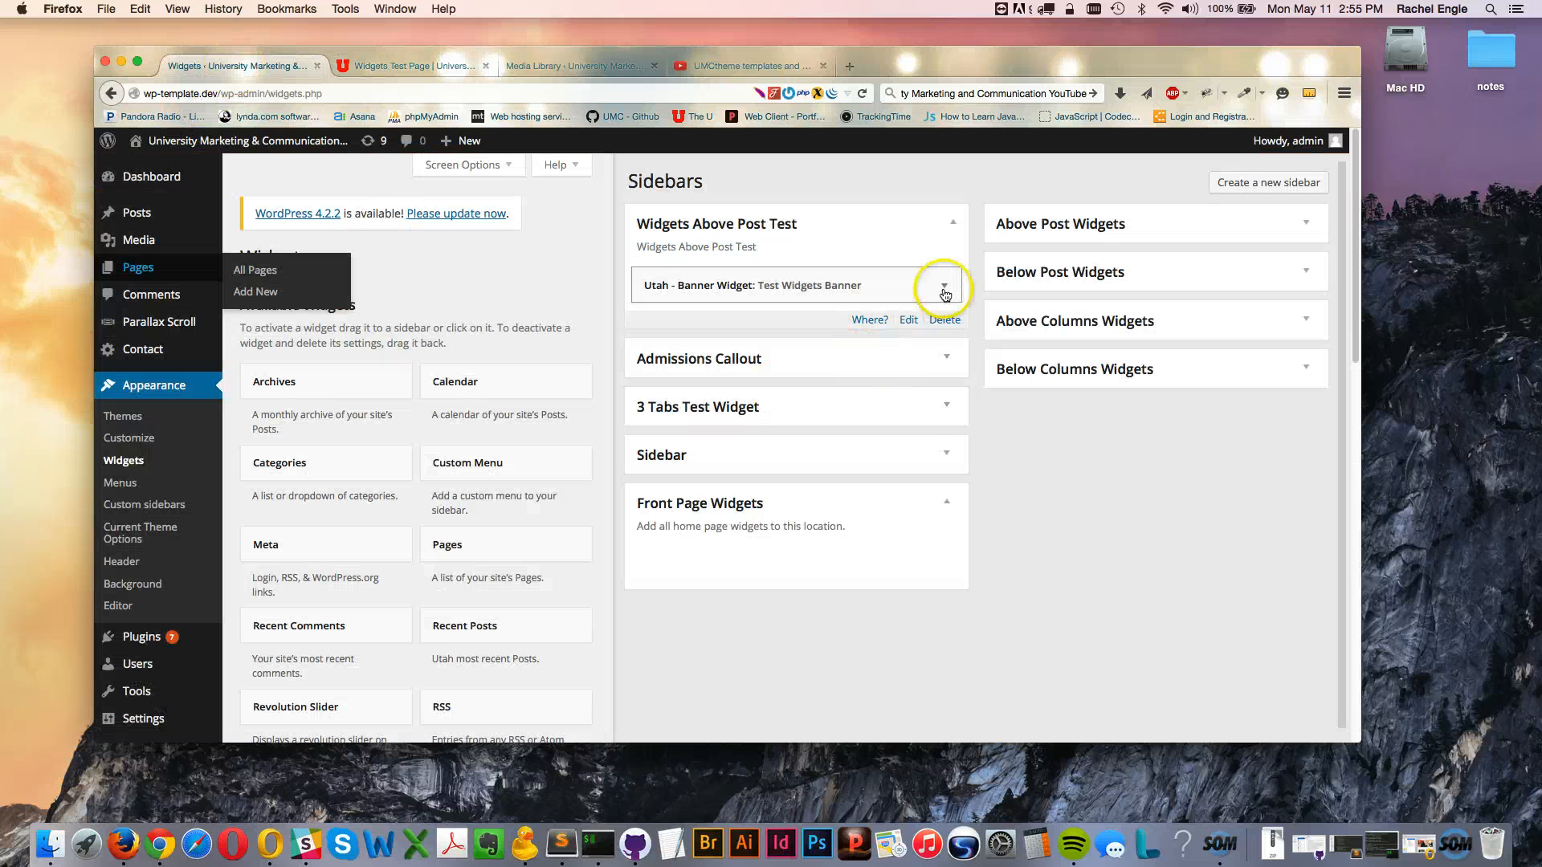
scroll(436, 482, "down", 10)
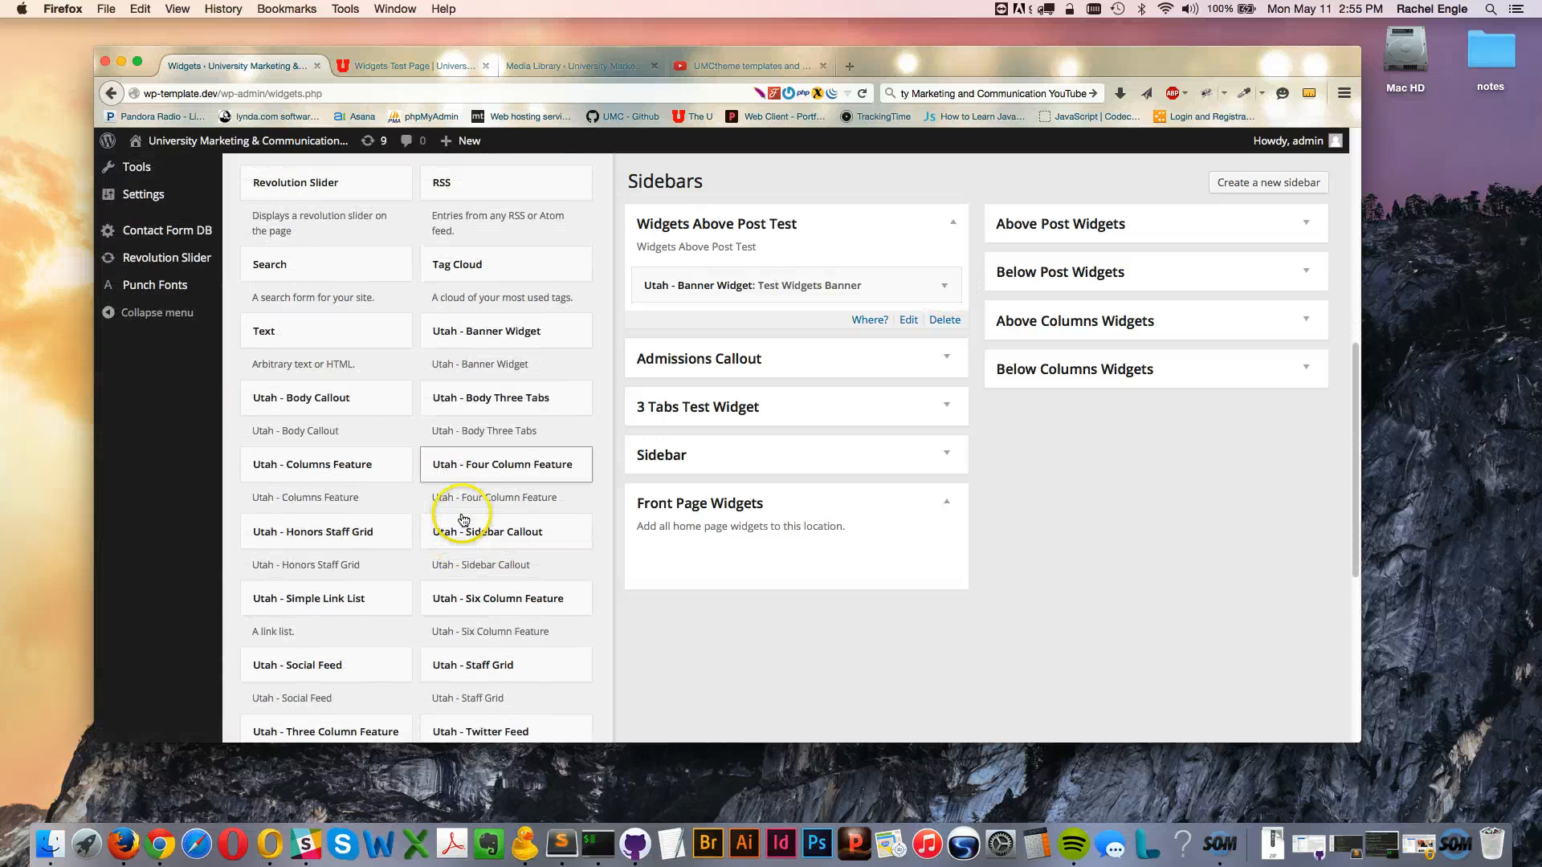
scroll(458, 514, "down", 3)
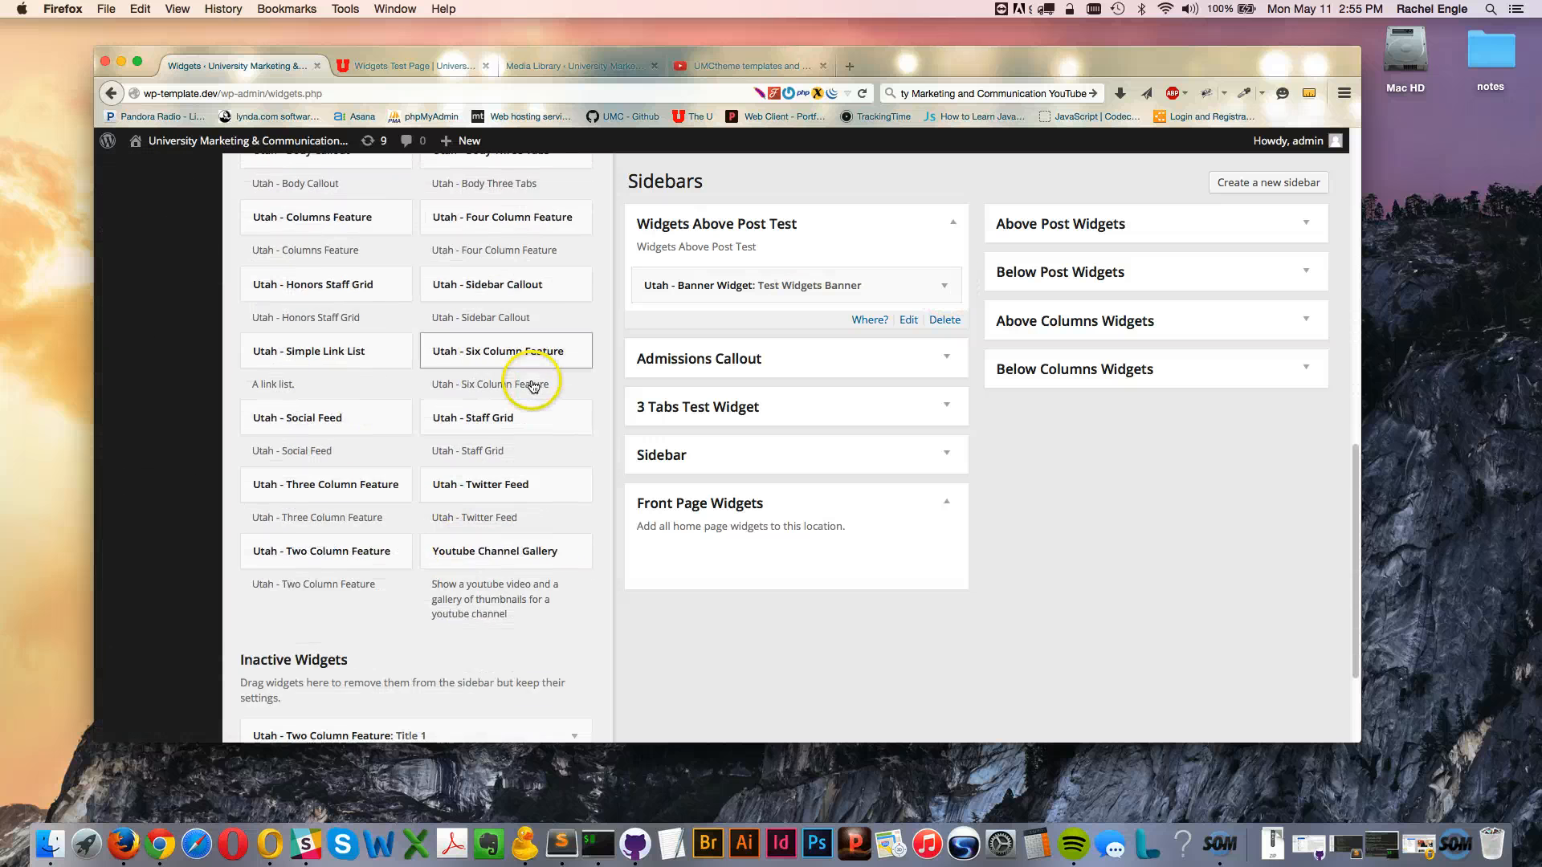
scroll(449, 534, "up", 2)
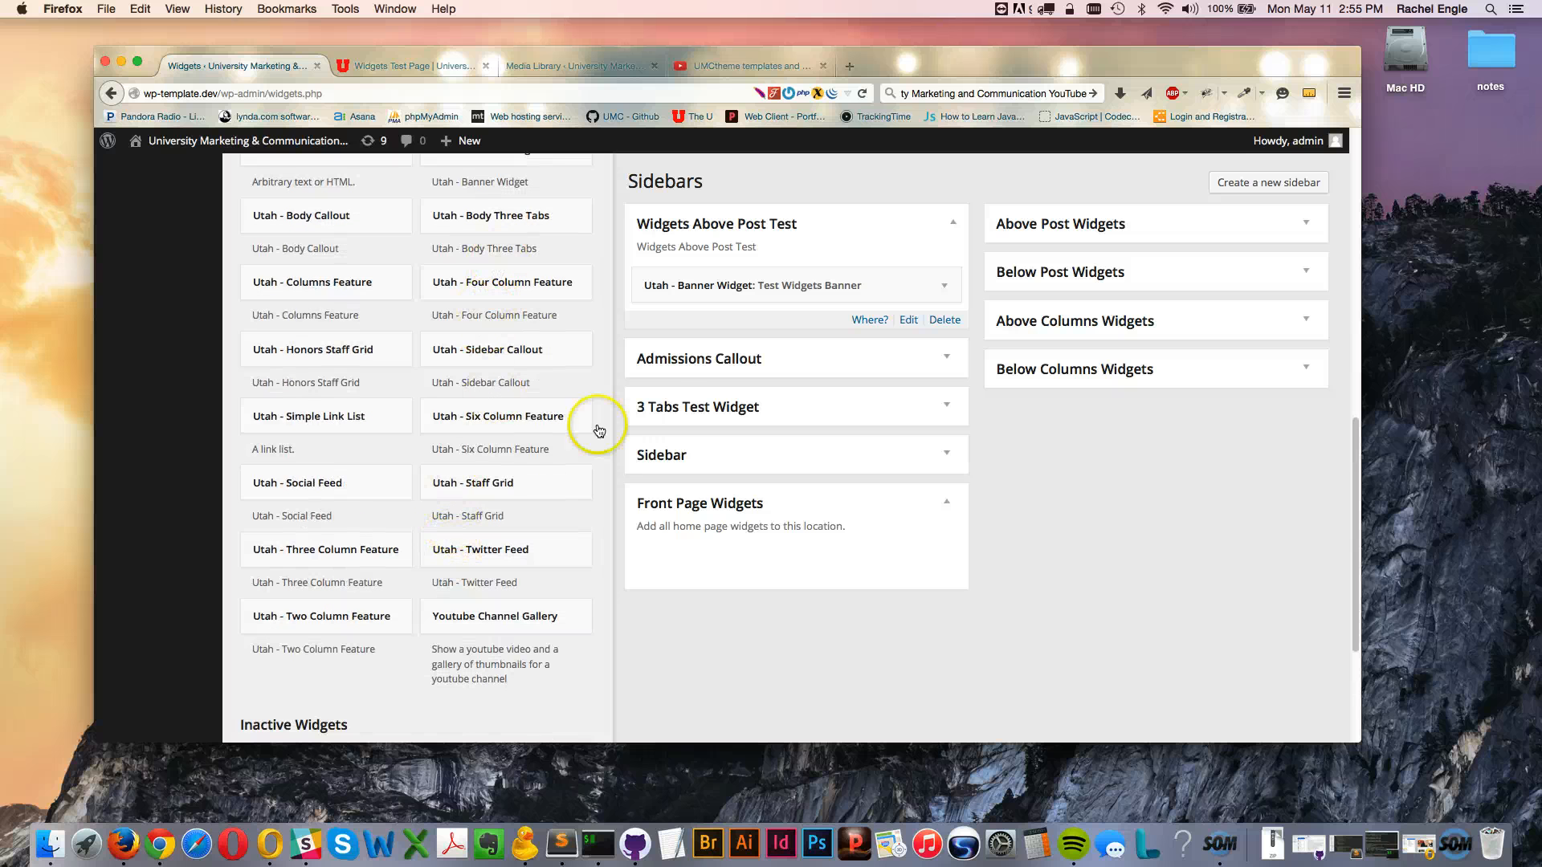
scroll(493, 413, "up", 2)
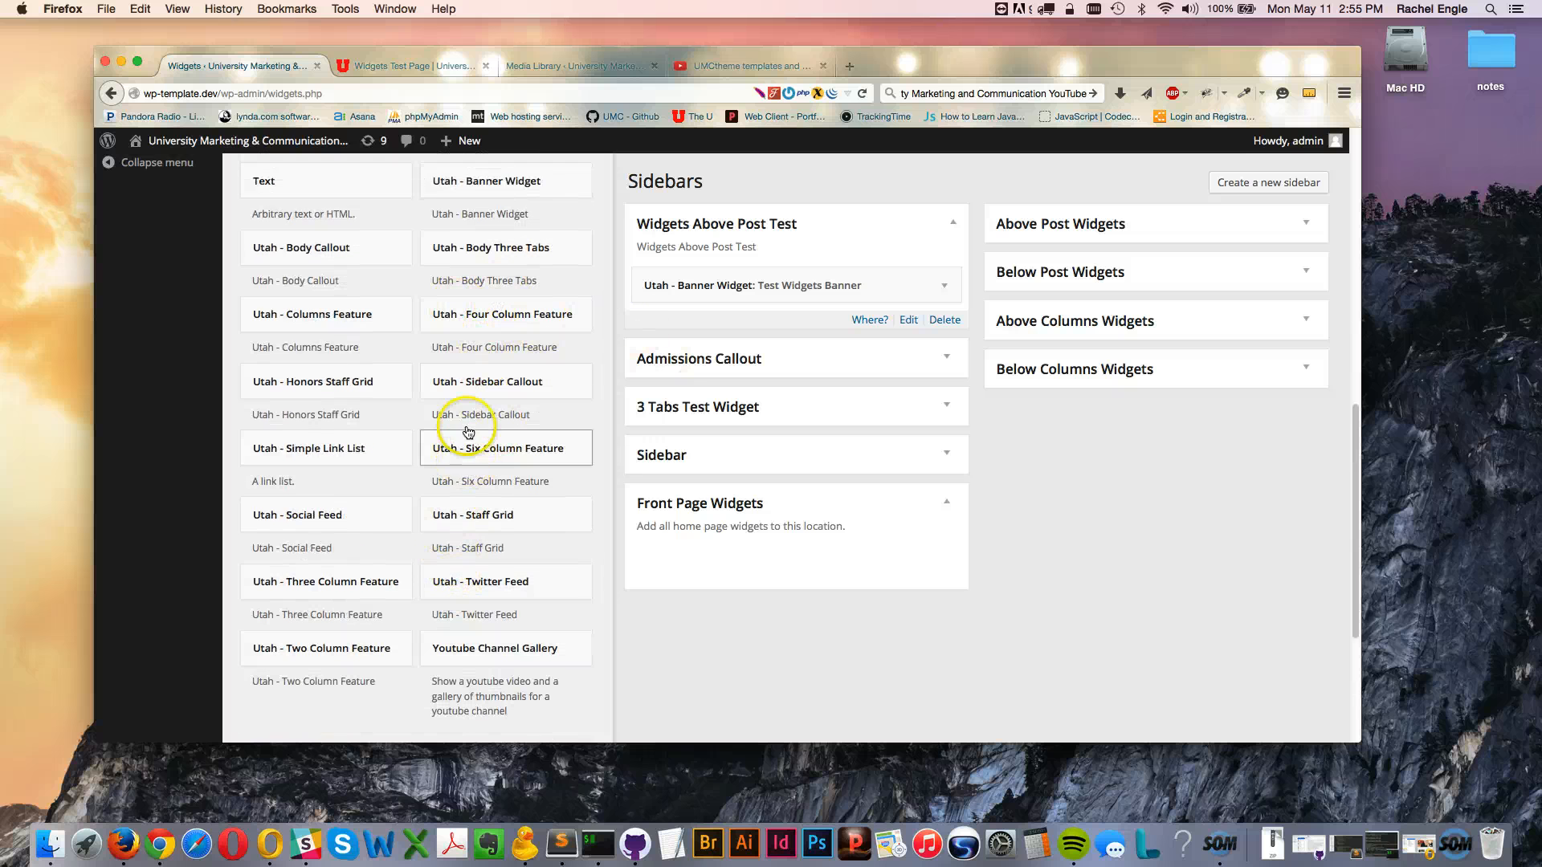
scroll(501, 415, "down", 3)
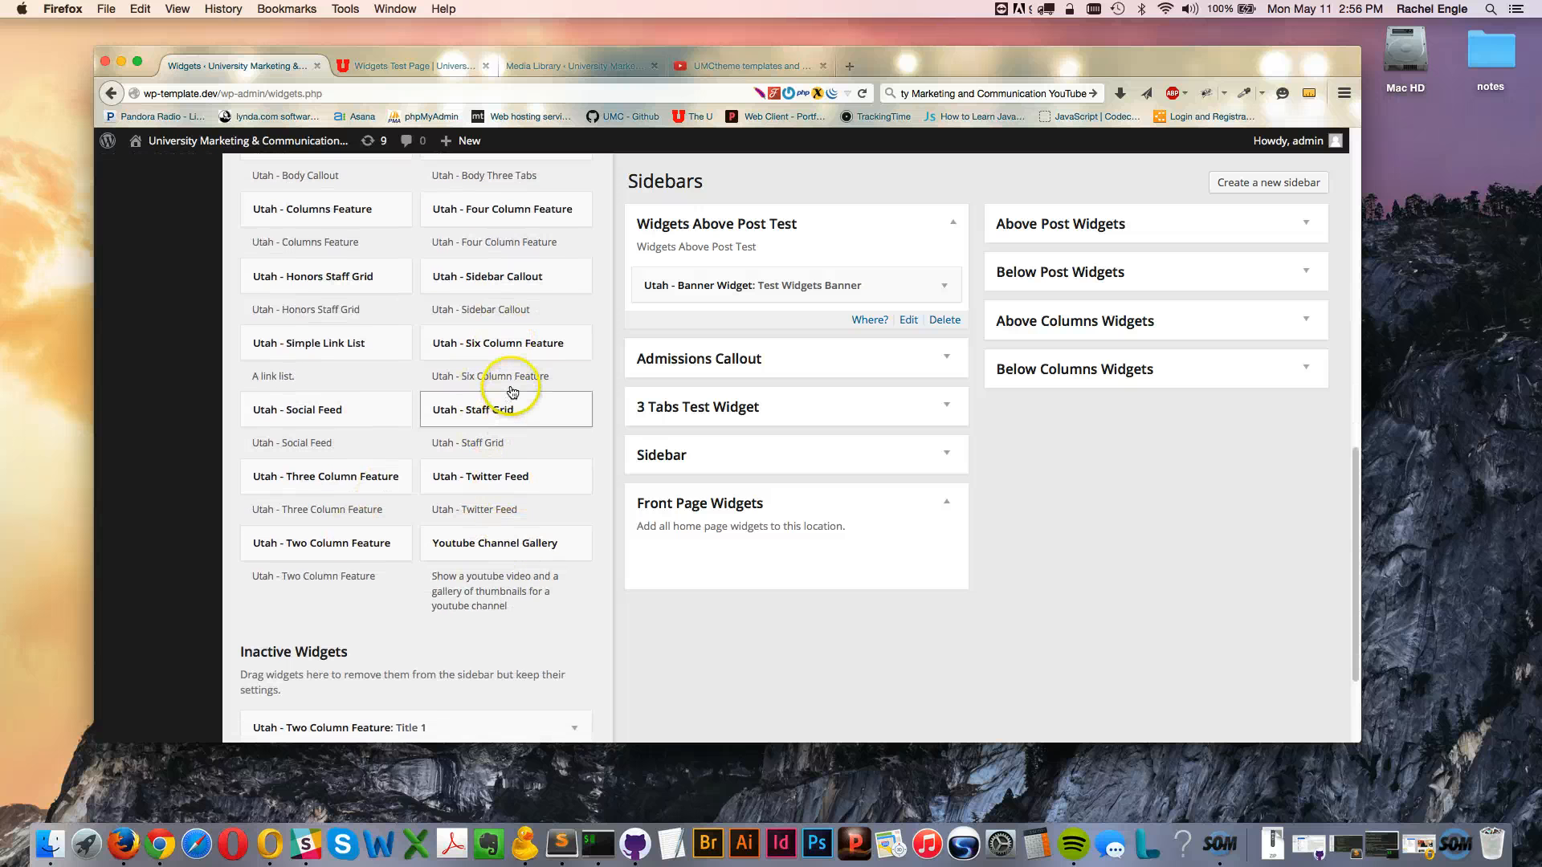
scroll(506, 380, "up", 3)
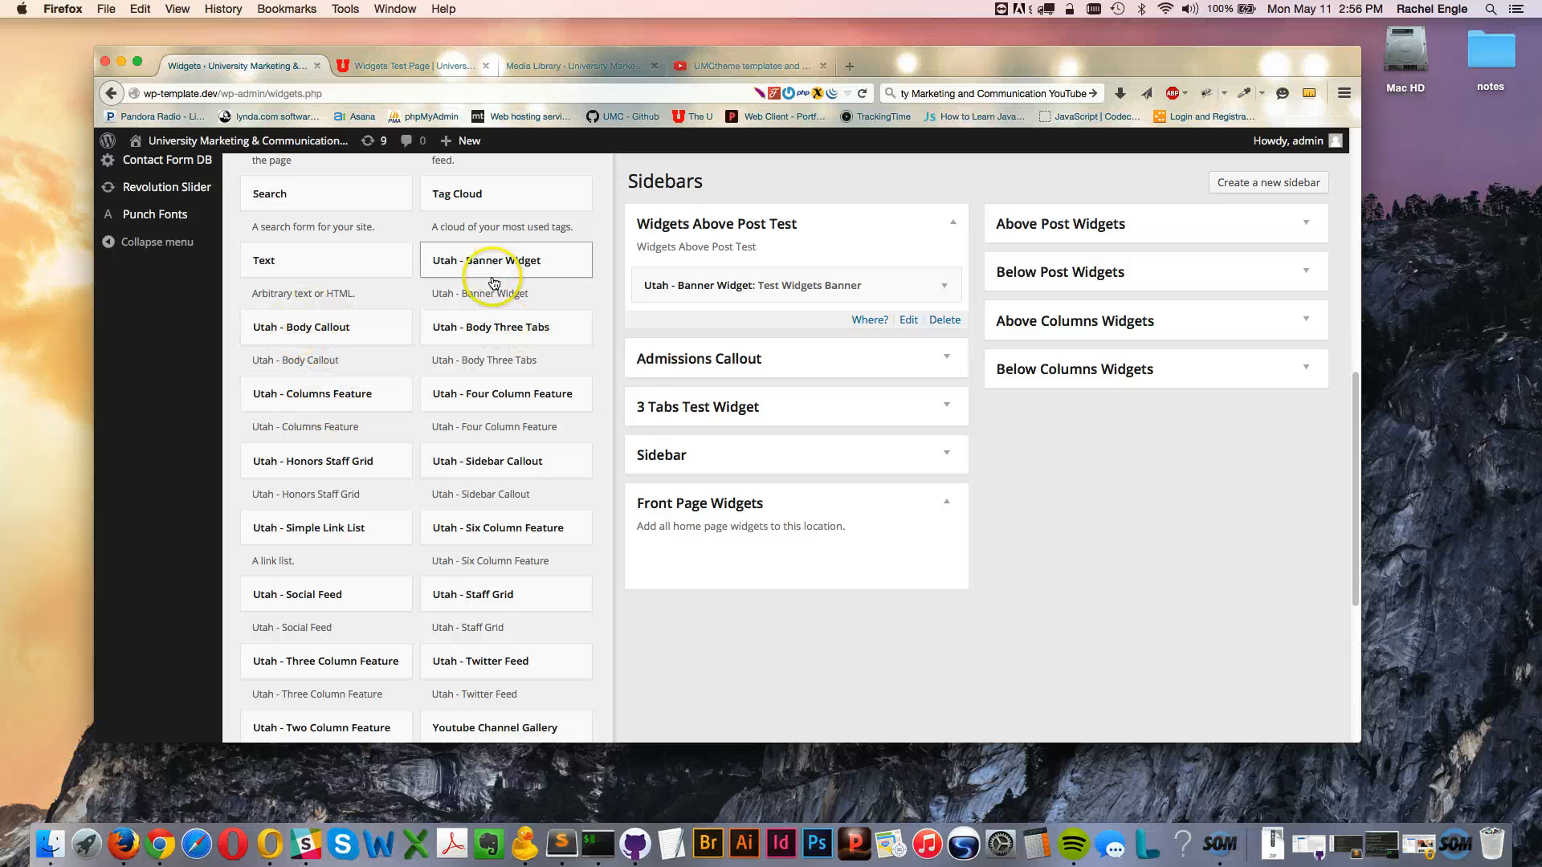
scroll(515, 474, "down", 2)
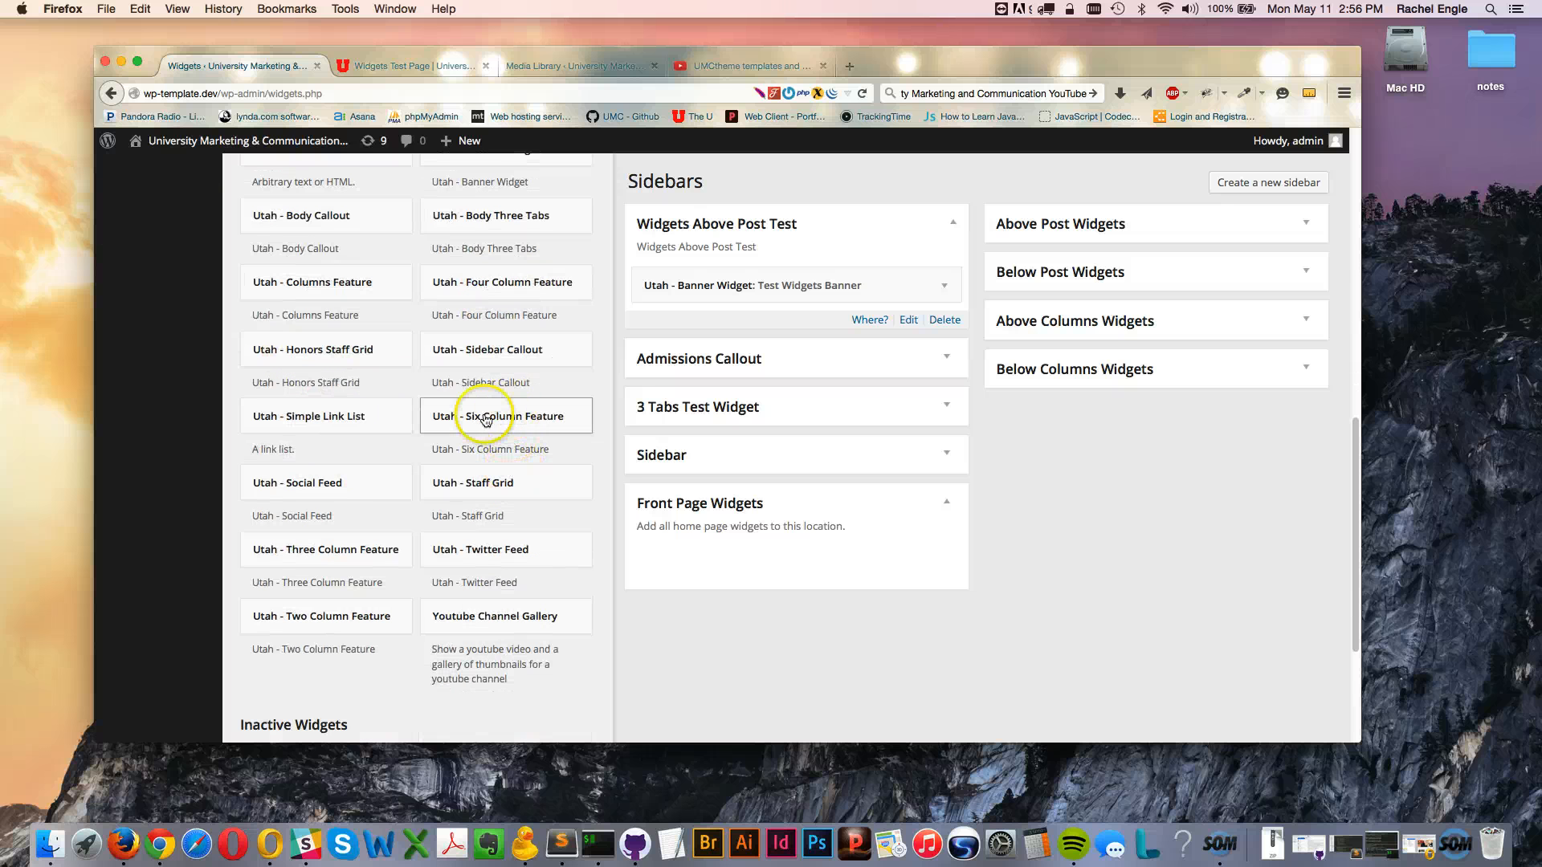
Add a Utah - Two Column Feature widget below the banner widget in the Widgets Above Post Test sidebar
scroll(409, 474, "up", 3)
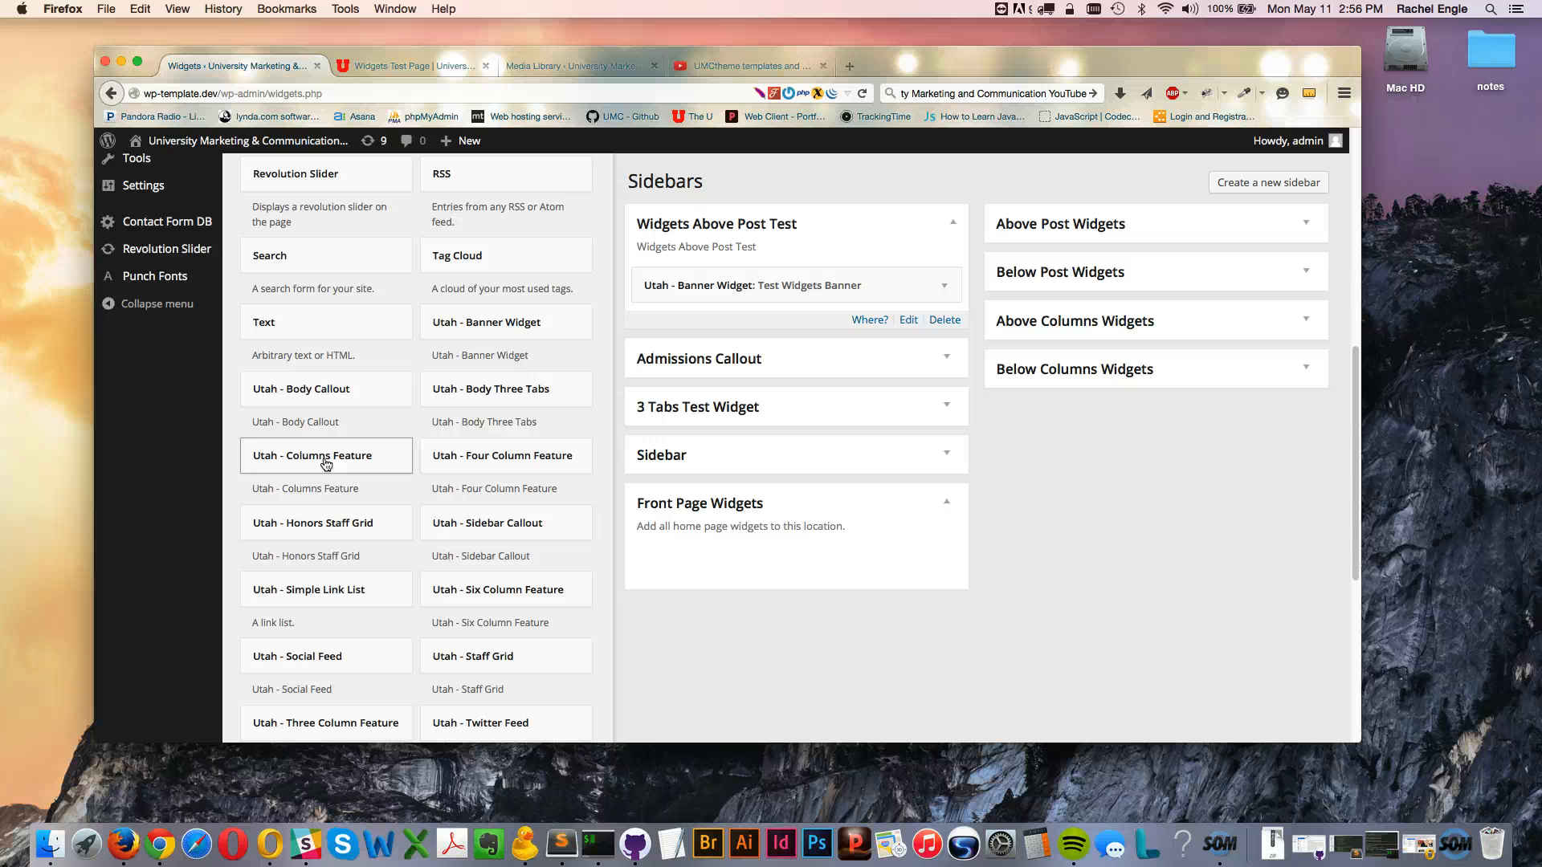
left_click(464, 497)
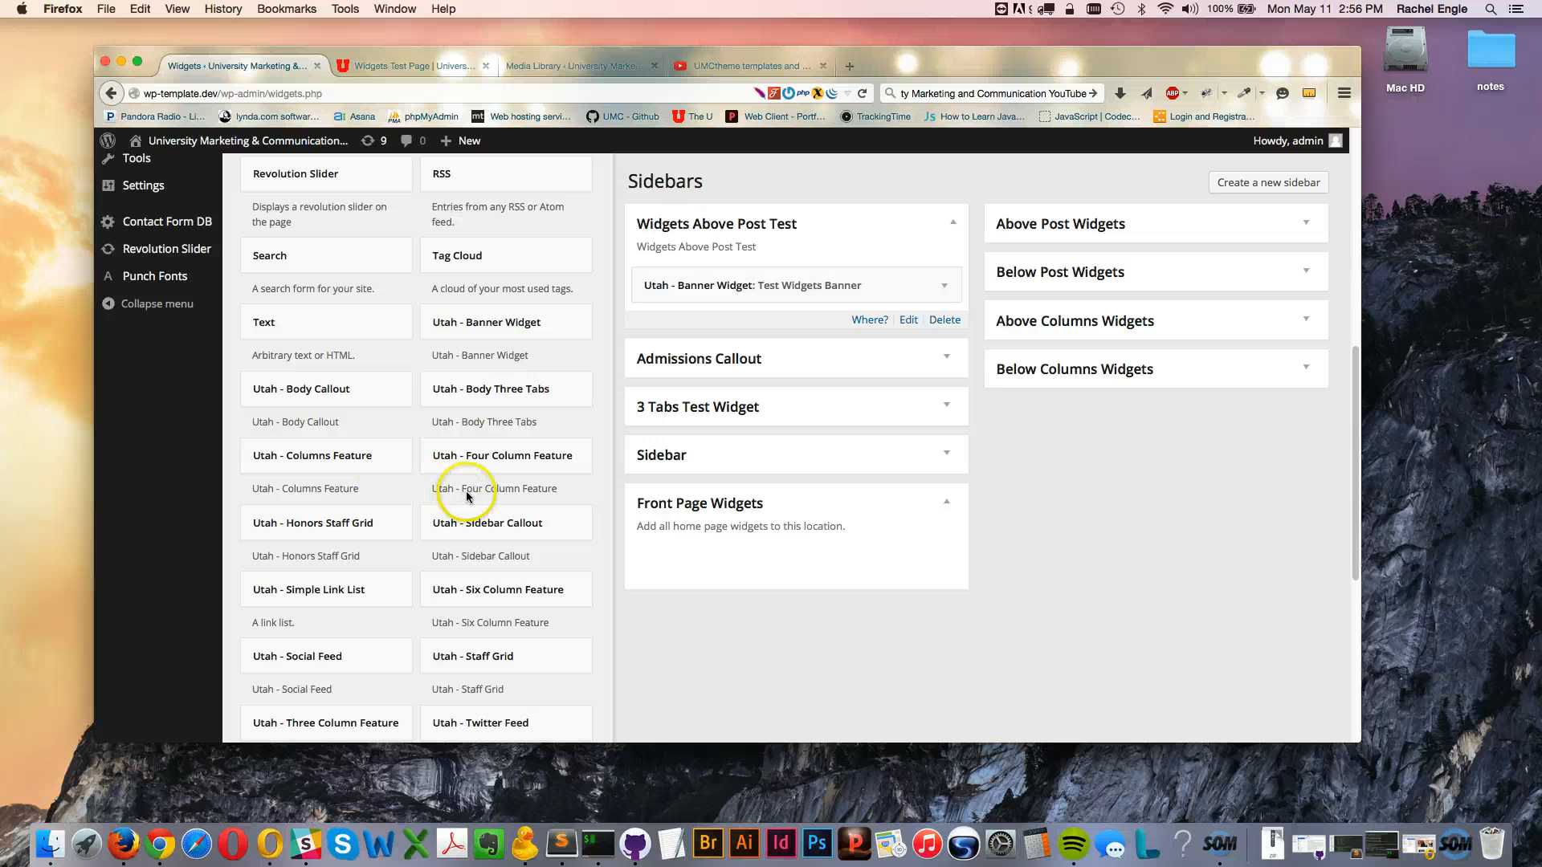
scroll(464, 496, "down", 4)
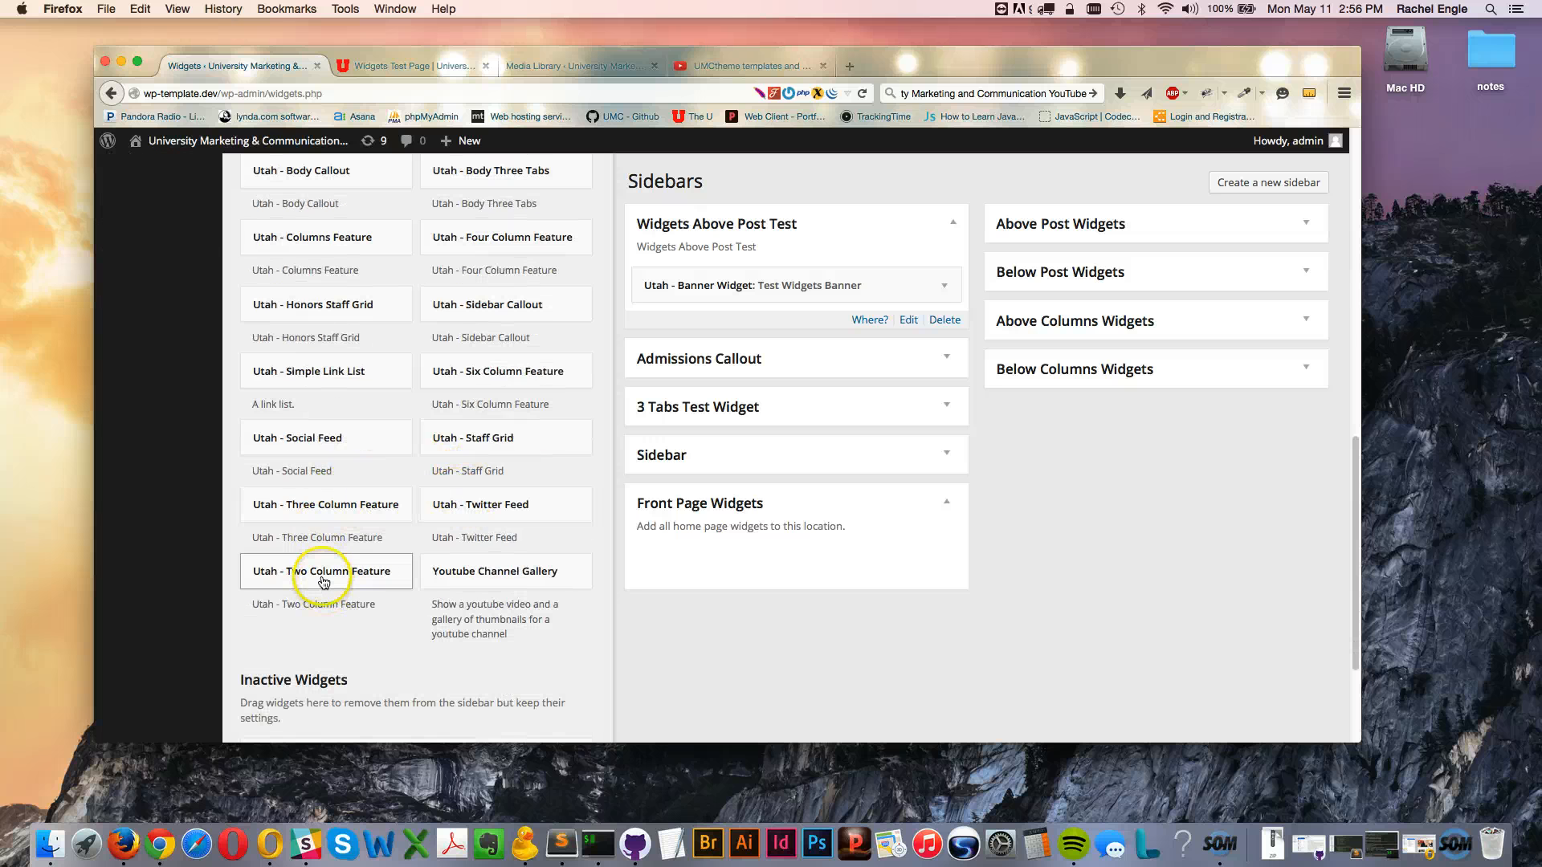
left_click_drag(323, 581, 724, 322)
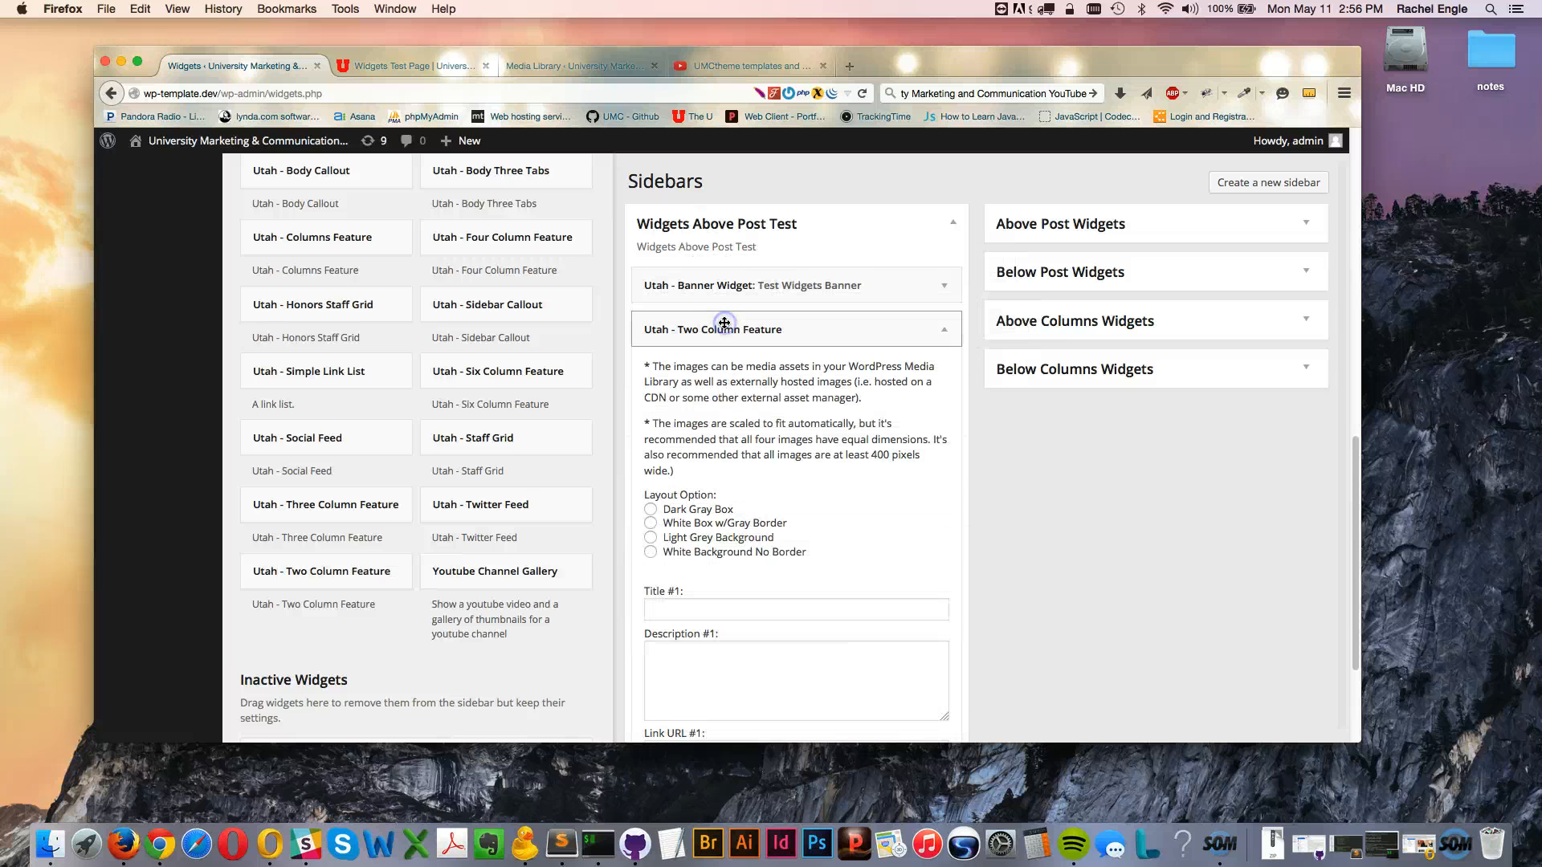
Give the Two Column Feature widget the Light Grey Background layout, with Title #1 set to "Column 1" and Title #2 to "Column 2"
scroll(771, 385, "down", 3)
left_click(699, 428)
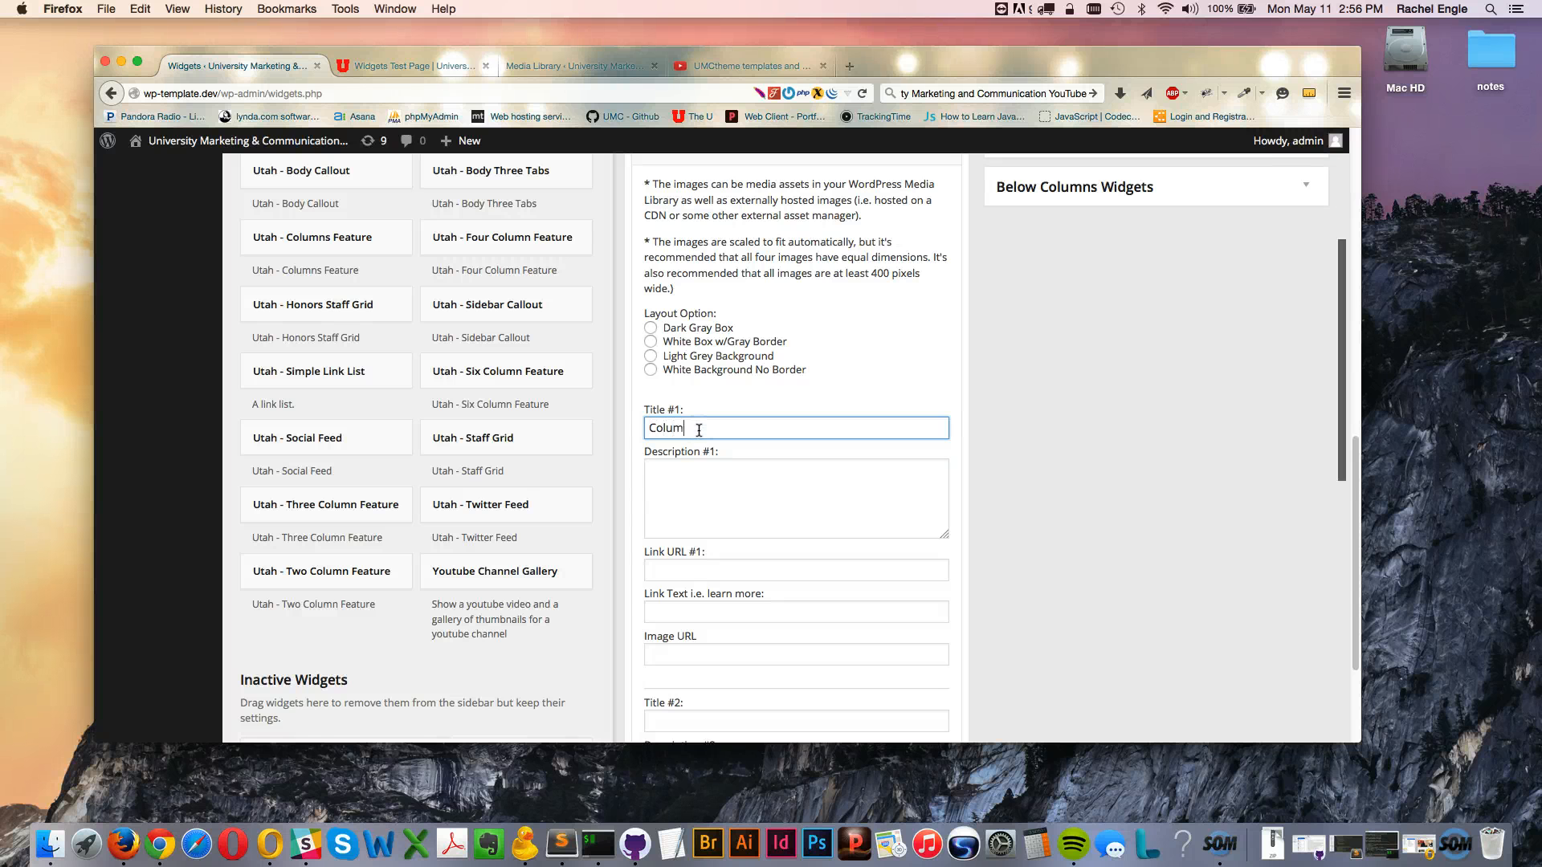
left_click(650, 356)
scroll(757, 494, "down", 3)
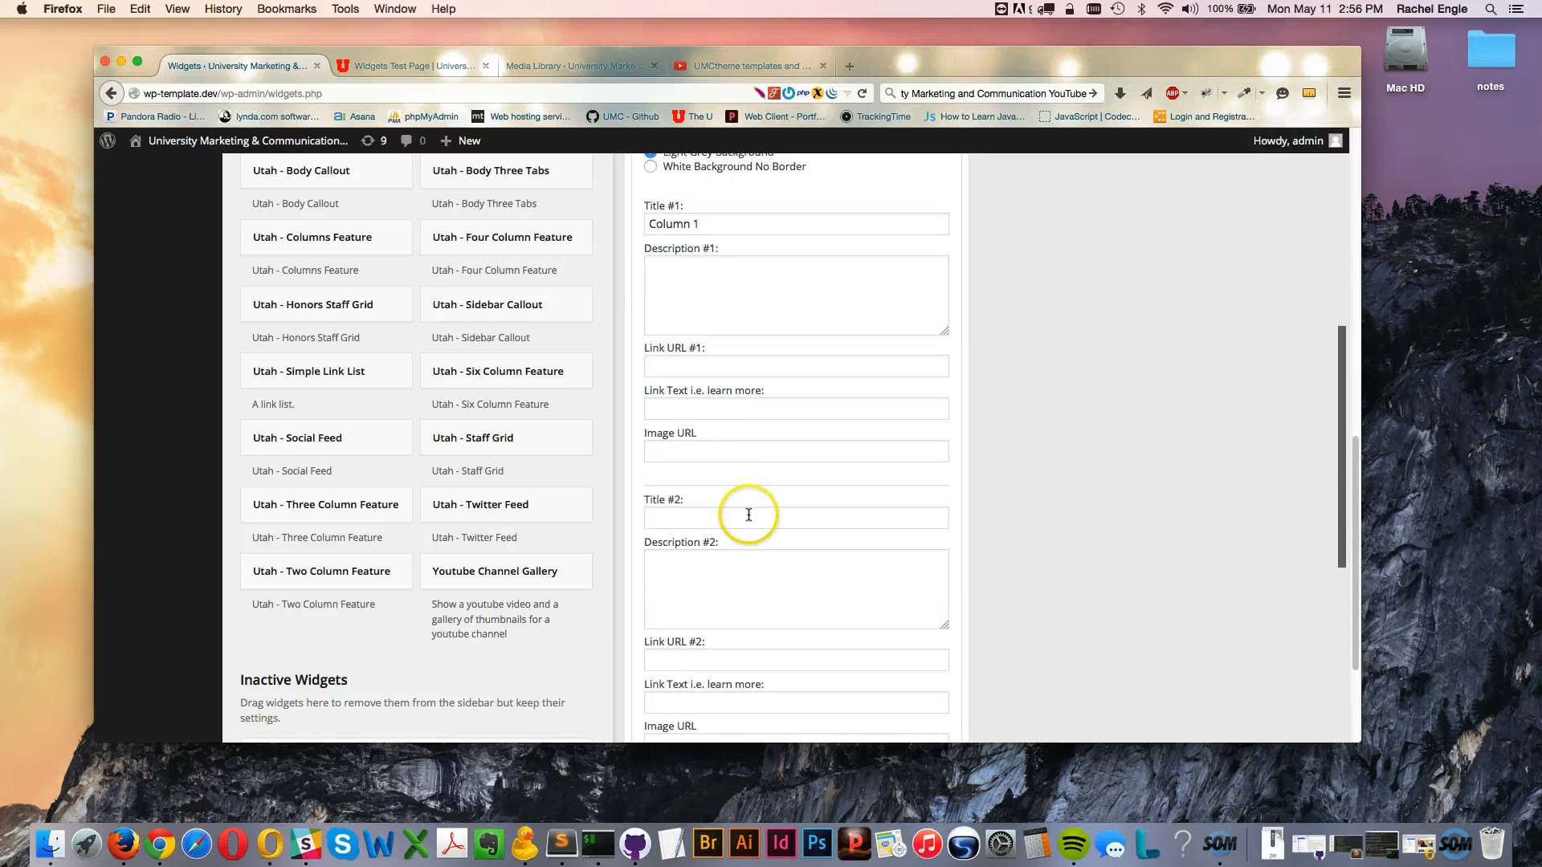
scroll(750, 506, "down", 2)
left_click(688, 413)
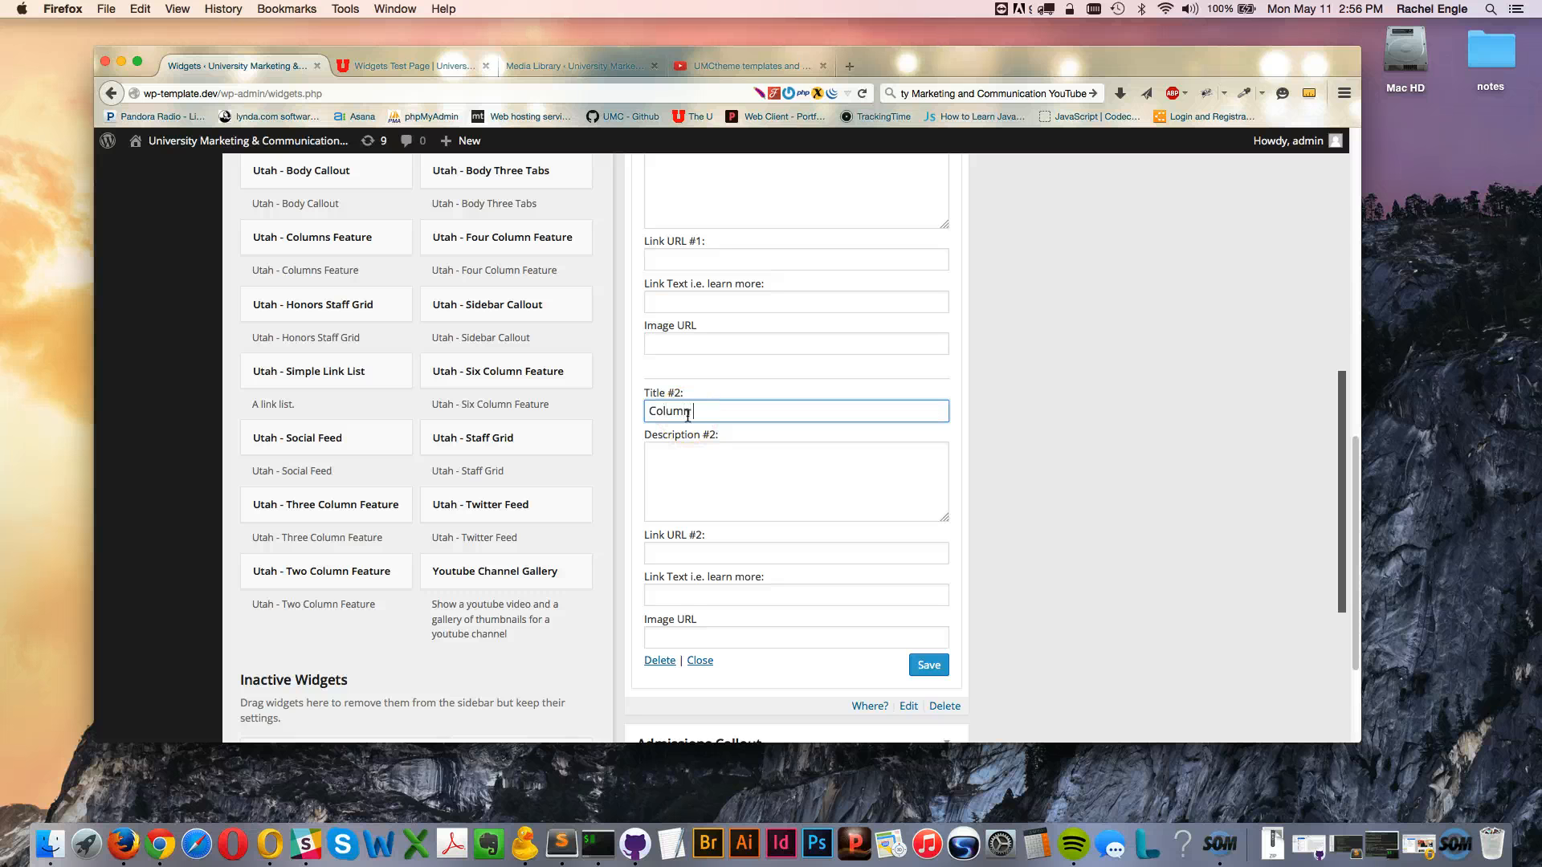
scroll(705, 598, "up", 4)
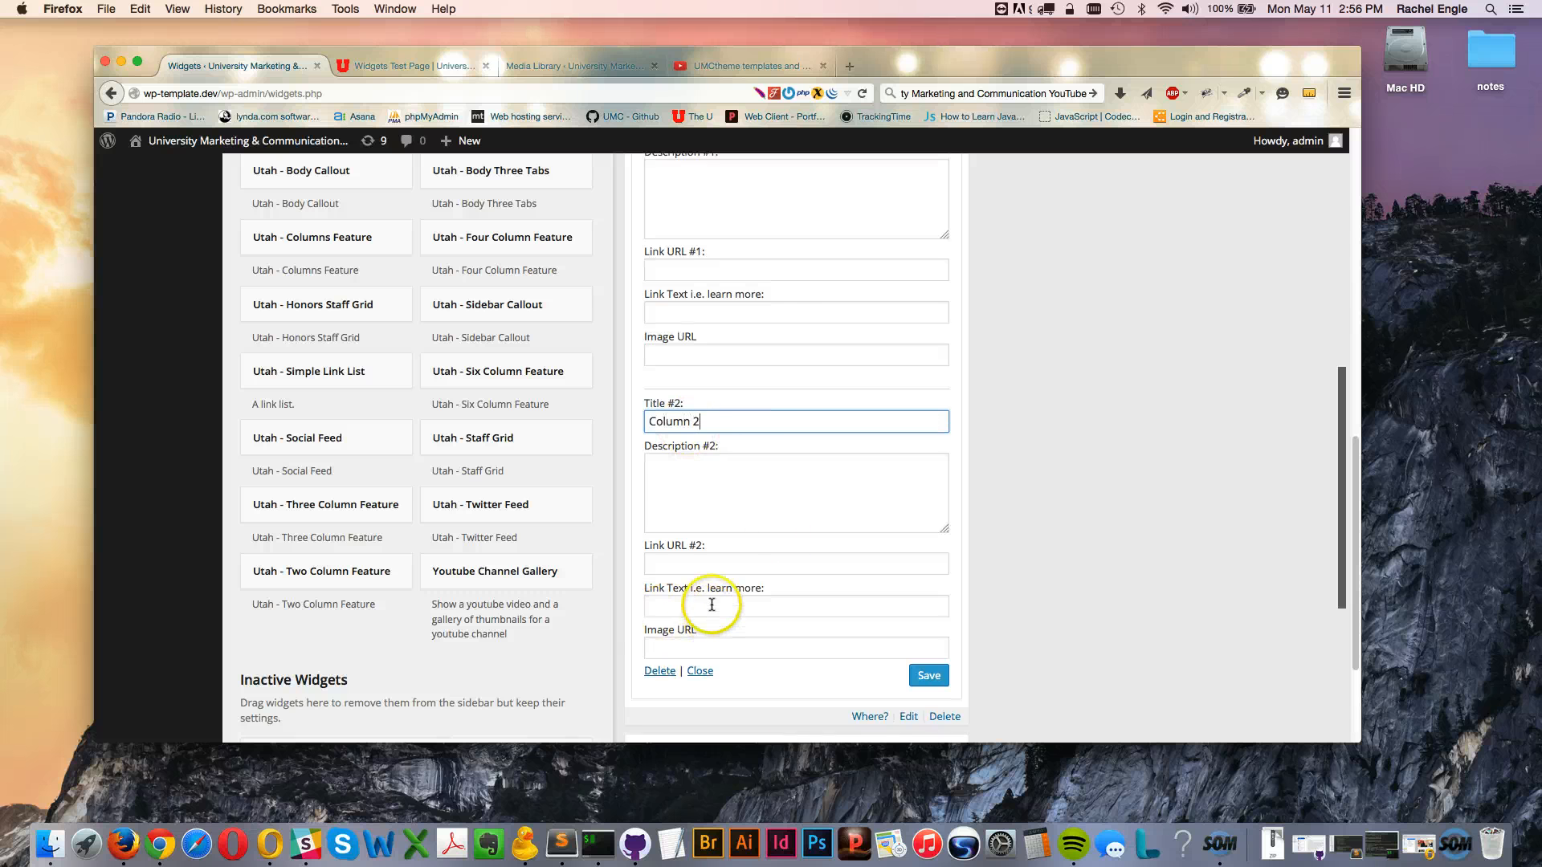
Review the description, link and image fields available for both columns in the Two Column Feature widget
left_click(706, 440)
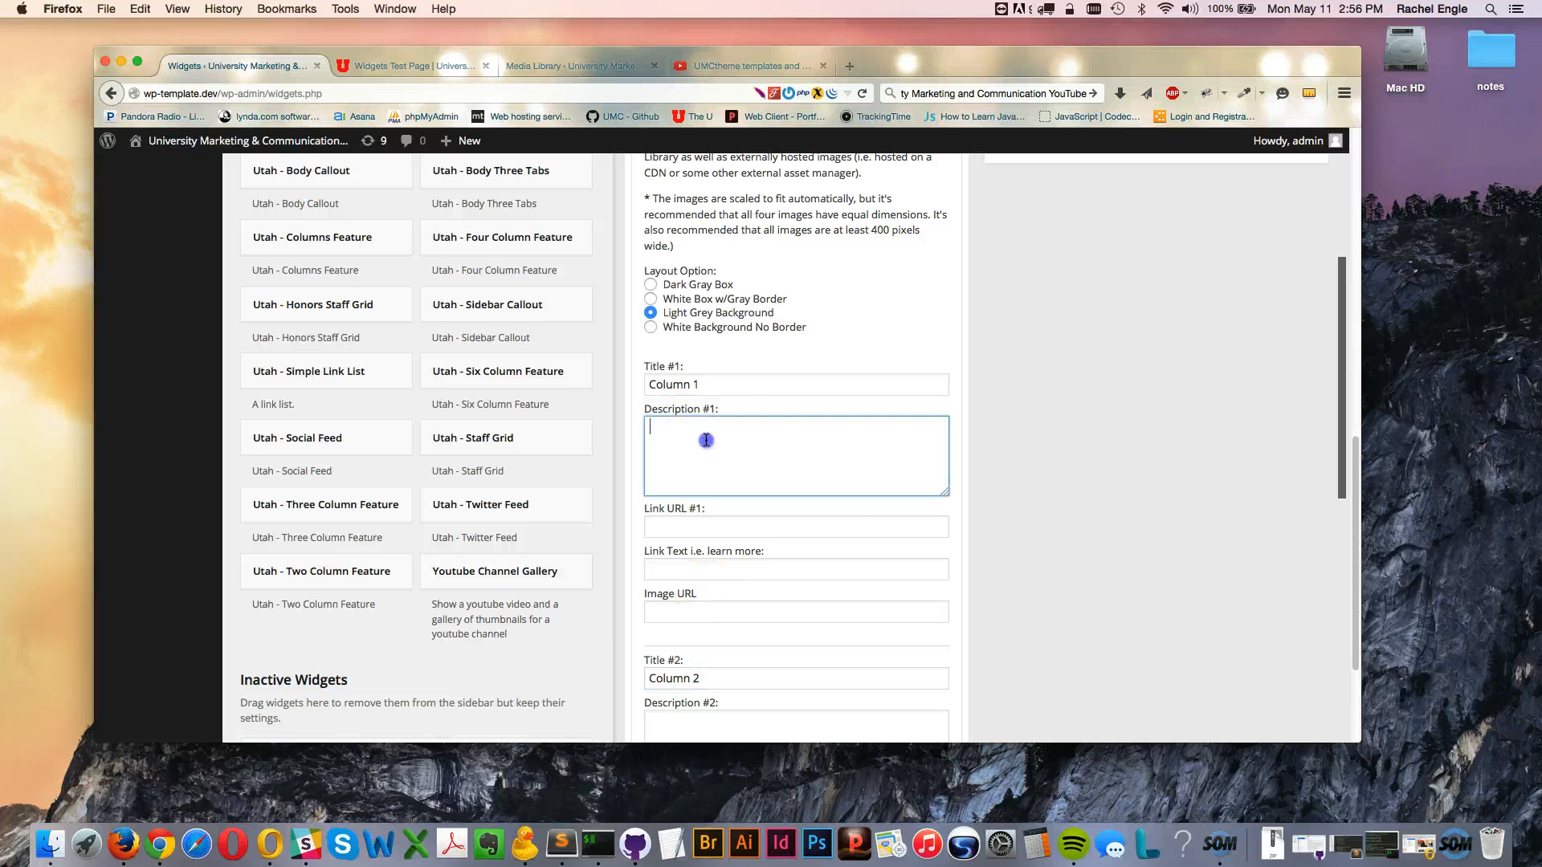
scroll(819, 490, "down", 1)
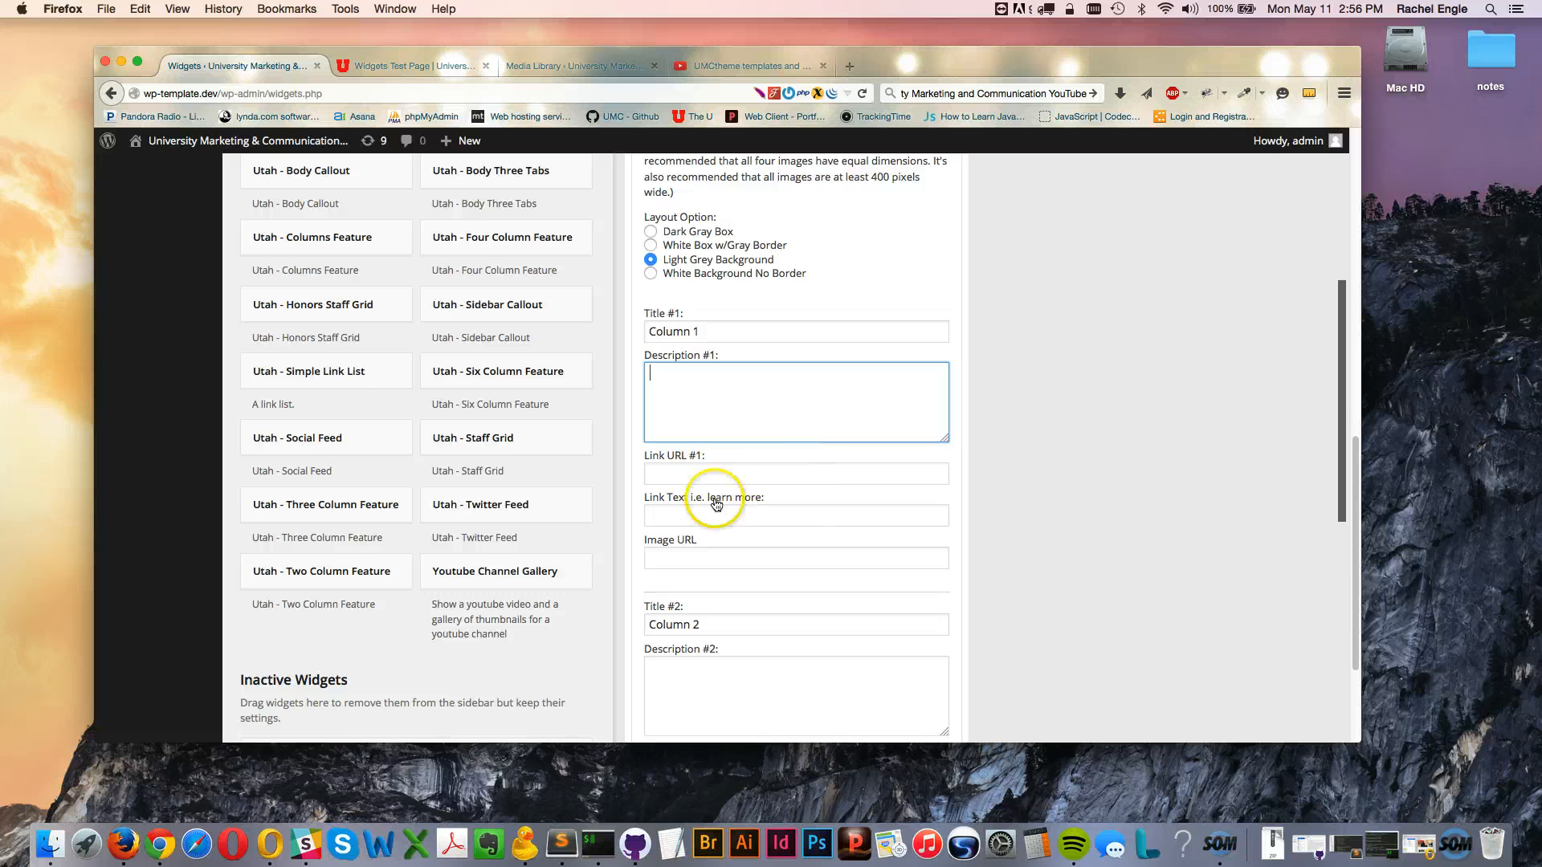
scroll(725, 516, "down", 2)
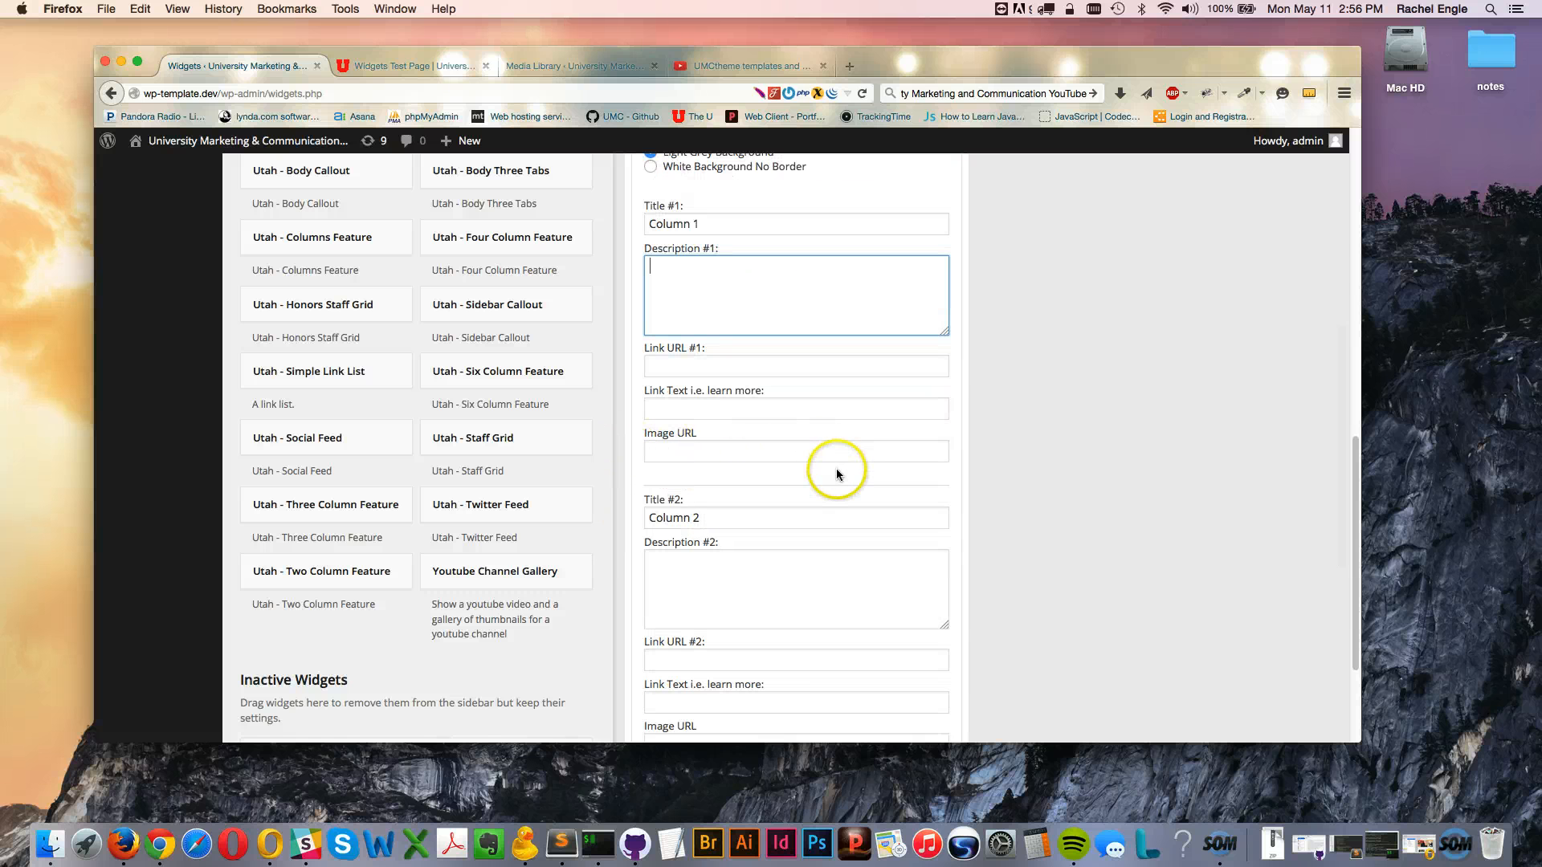
scroll(835, 469, "down", 4)
scroll(835, 470, "up", 2)
scroll(835, 470, "up", 5)
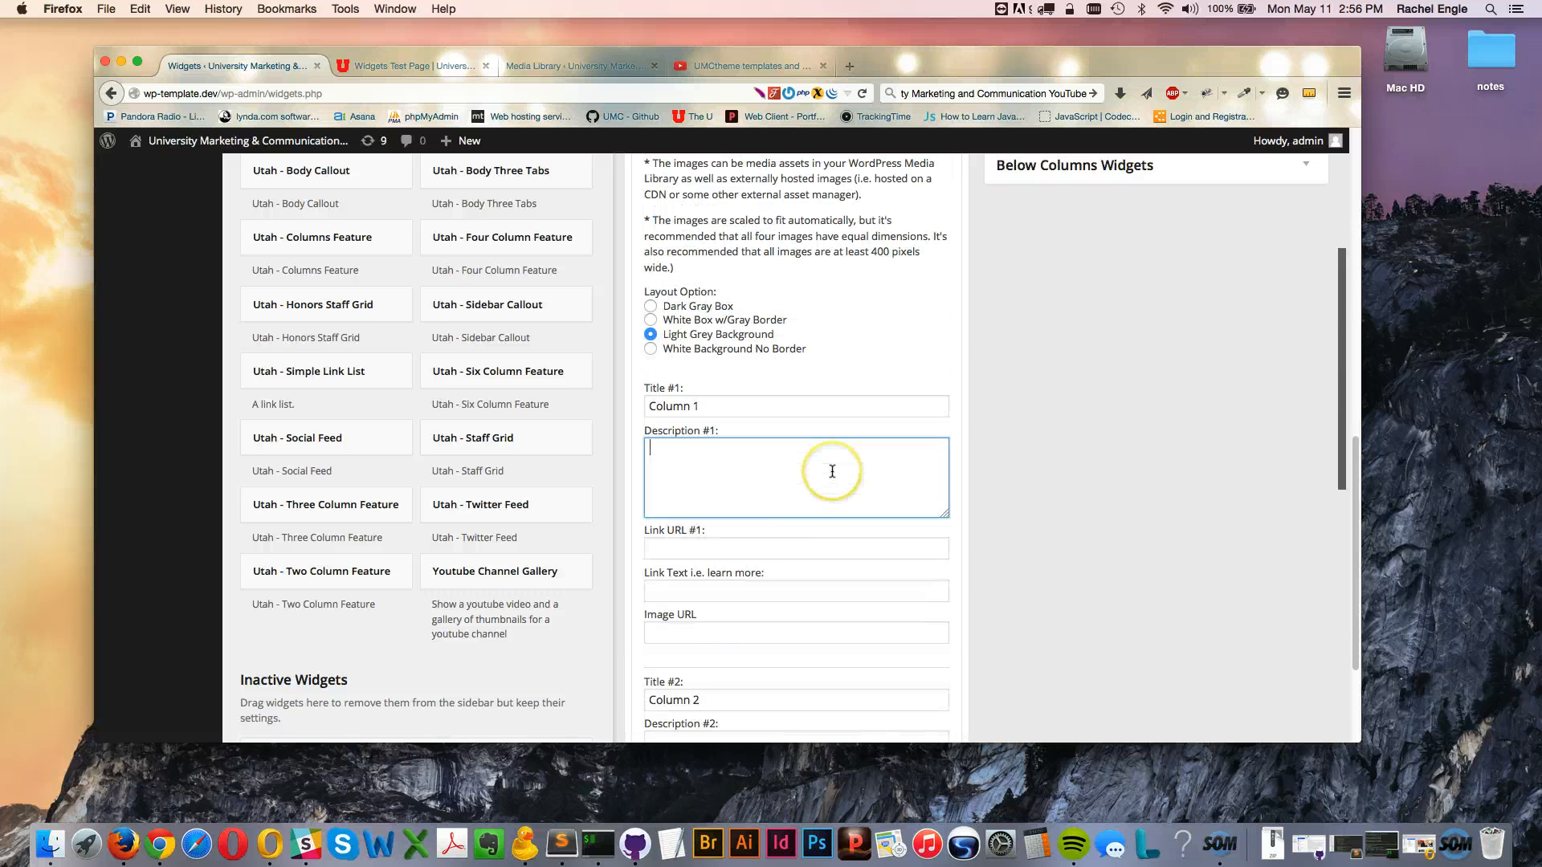
scroll(808, 556, "down", 2)
scroll(811, 546, "down", 1)
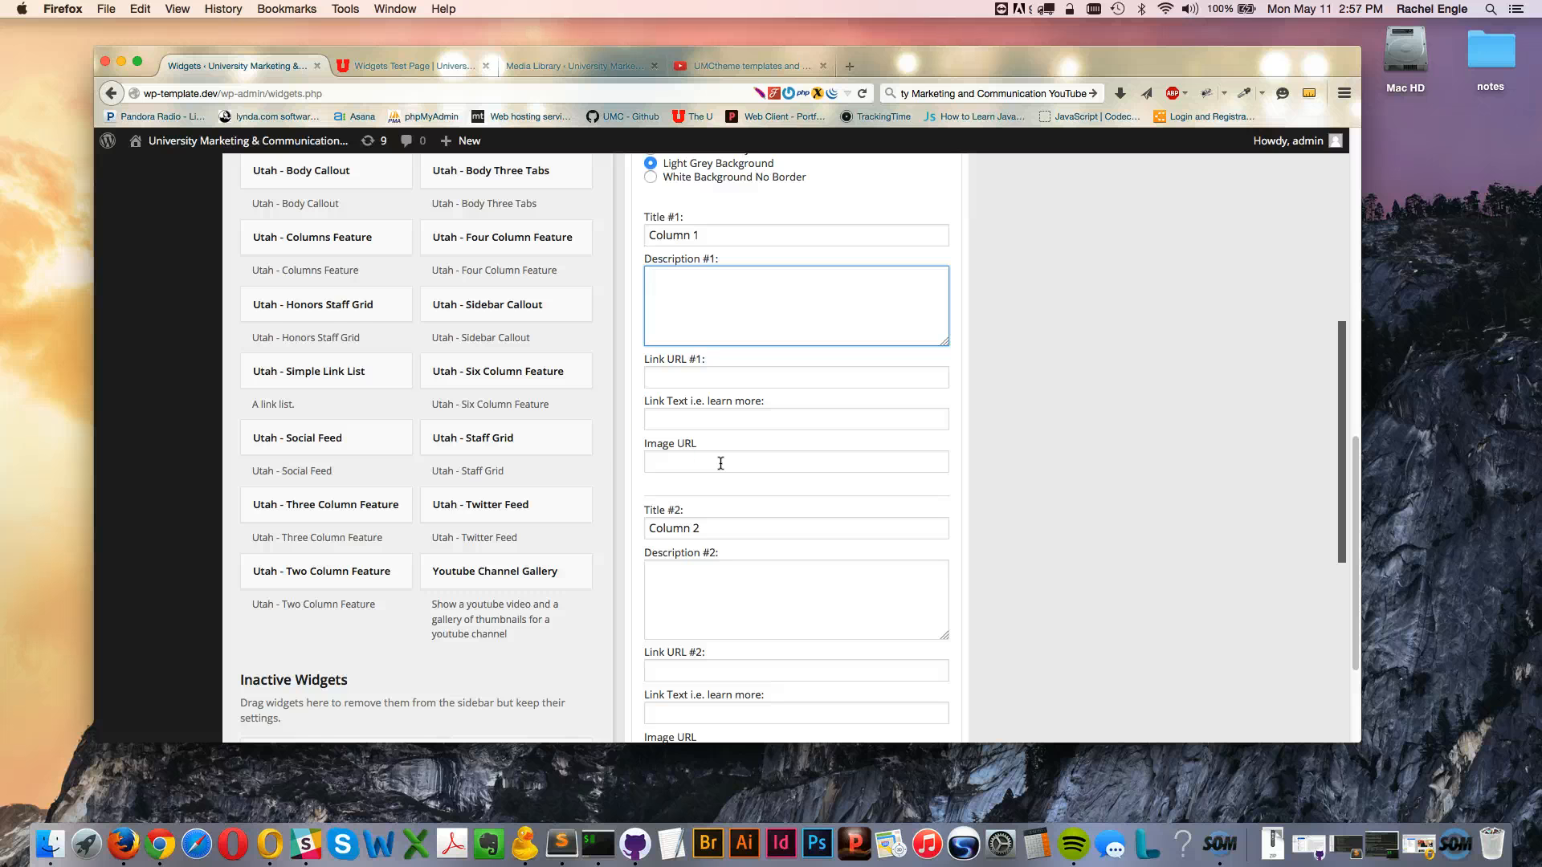
Copy the relative file URL of white-box-image.jpg from its attachment details in the Media Library
left_click(560, 57)
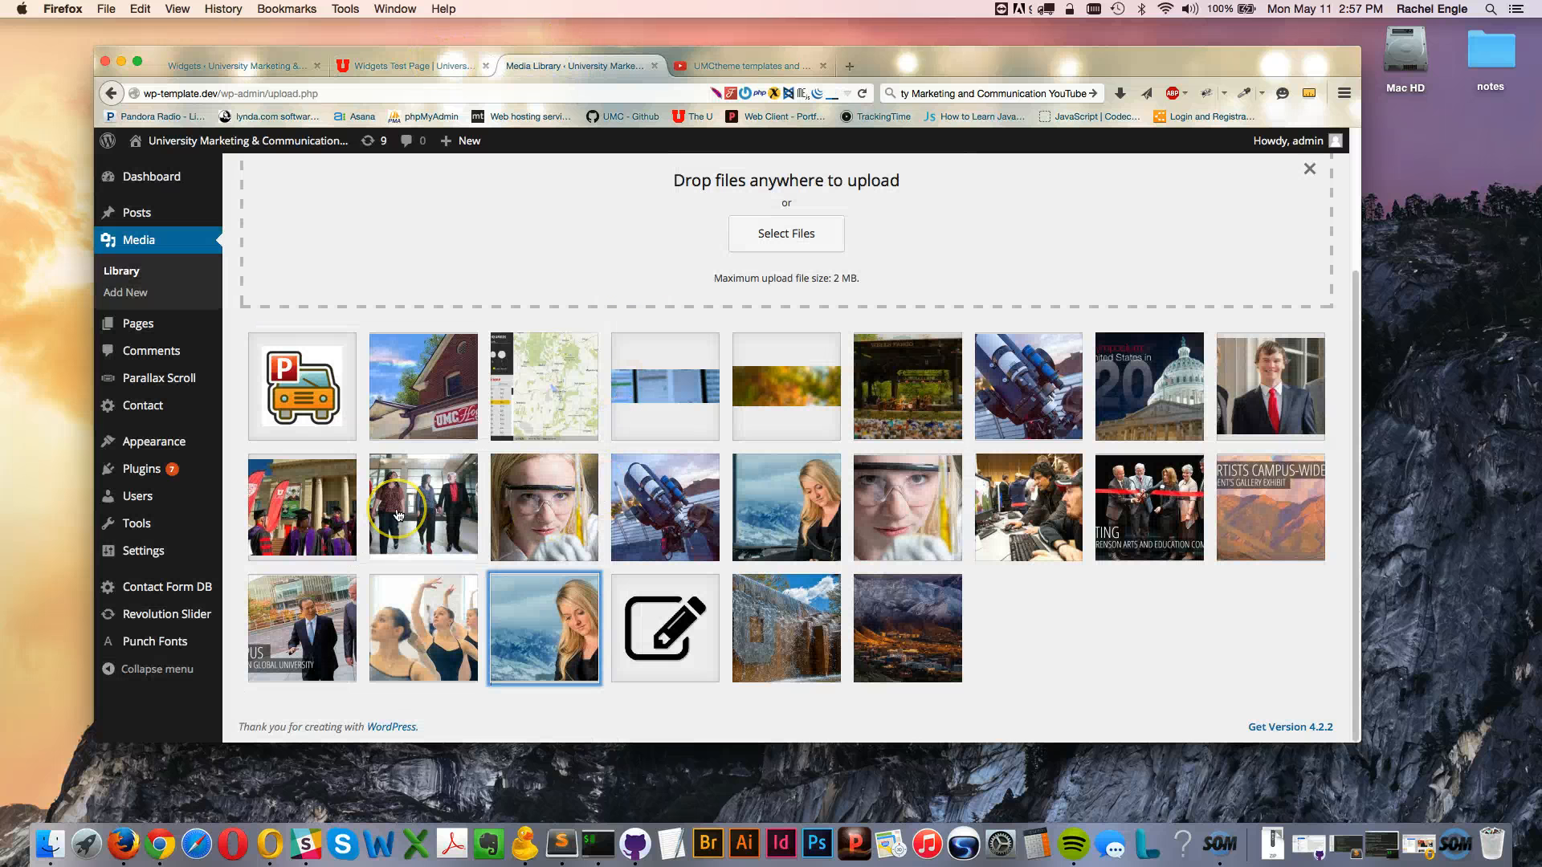
left_click(299, 398)
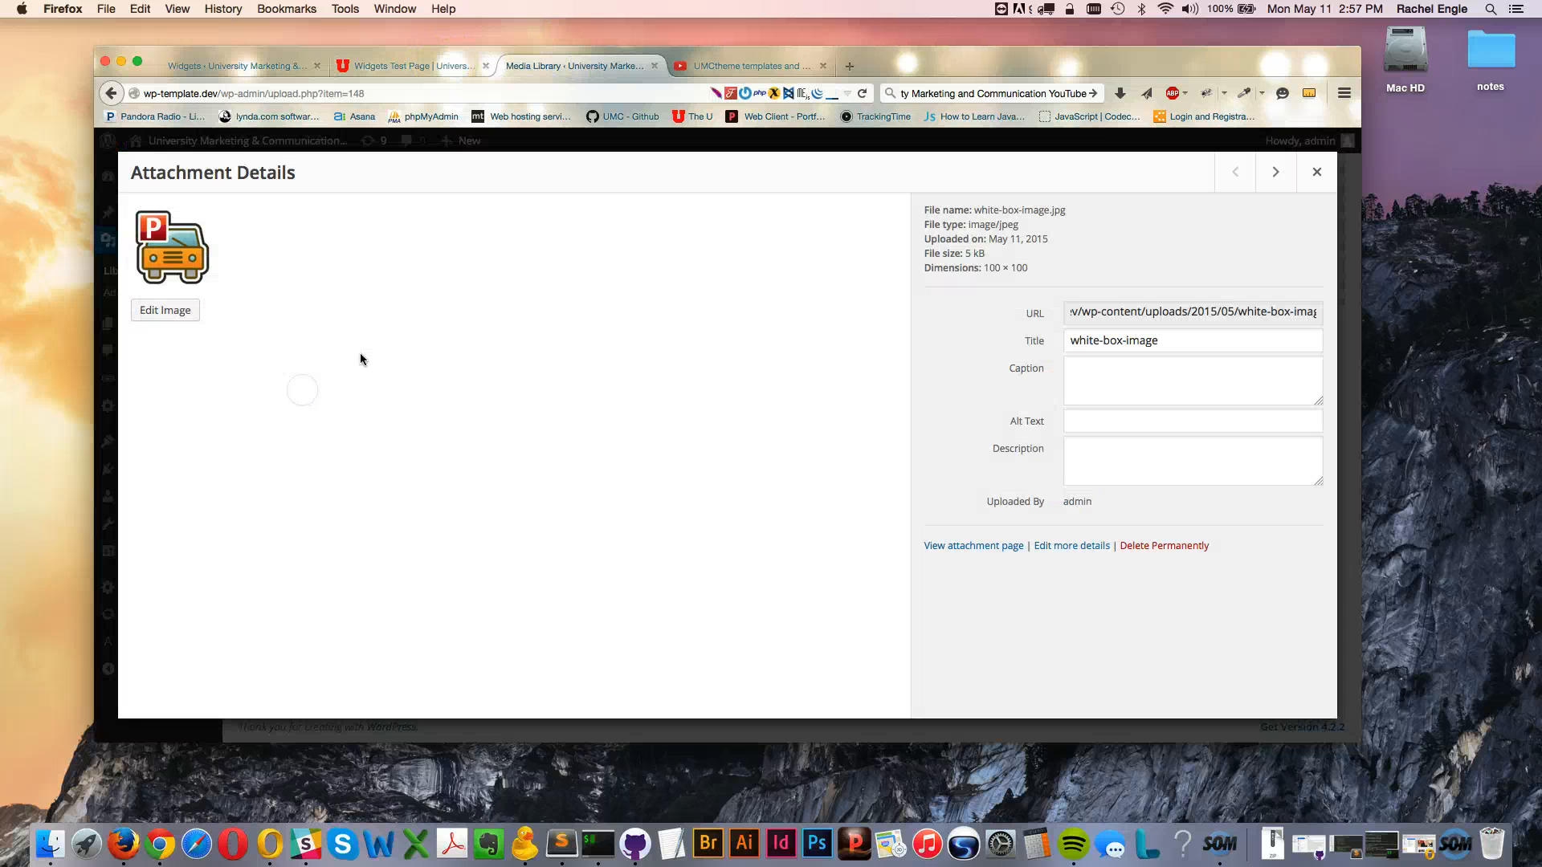
left_click(1162, 313)
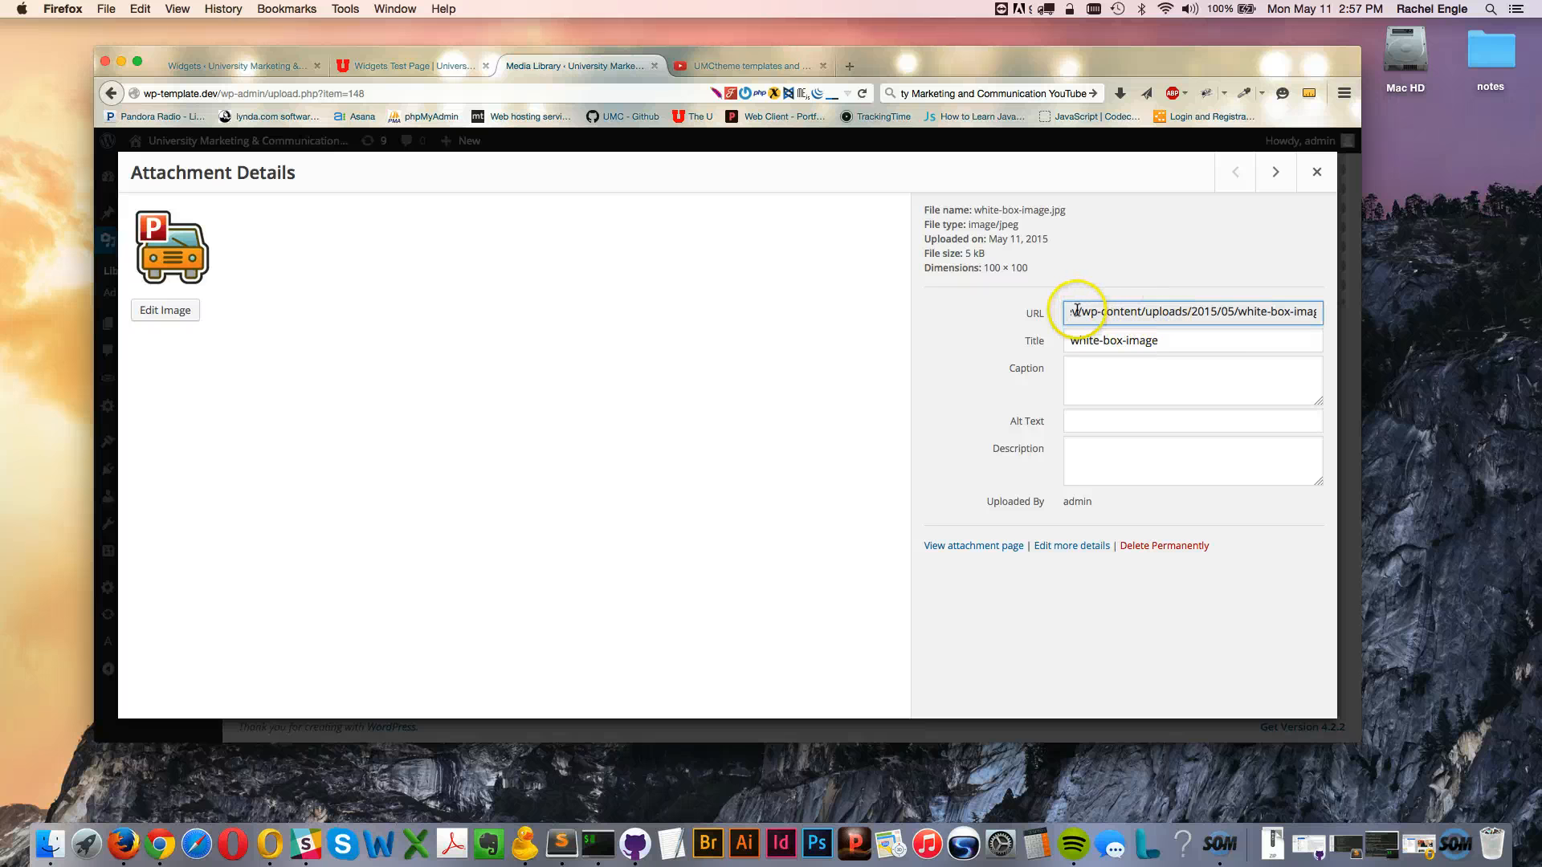
left_click_drag(1087, 311, 1351, 318)
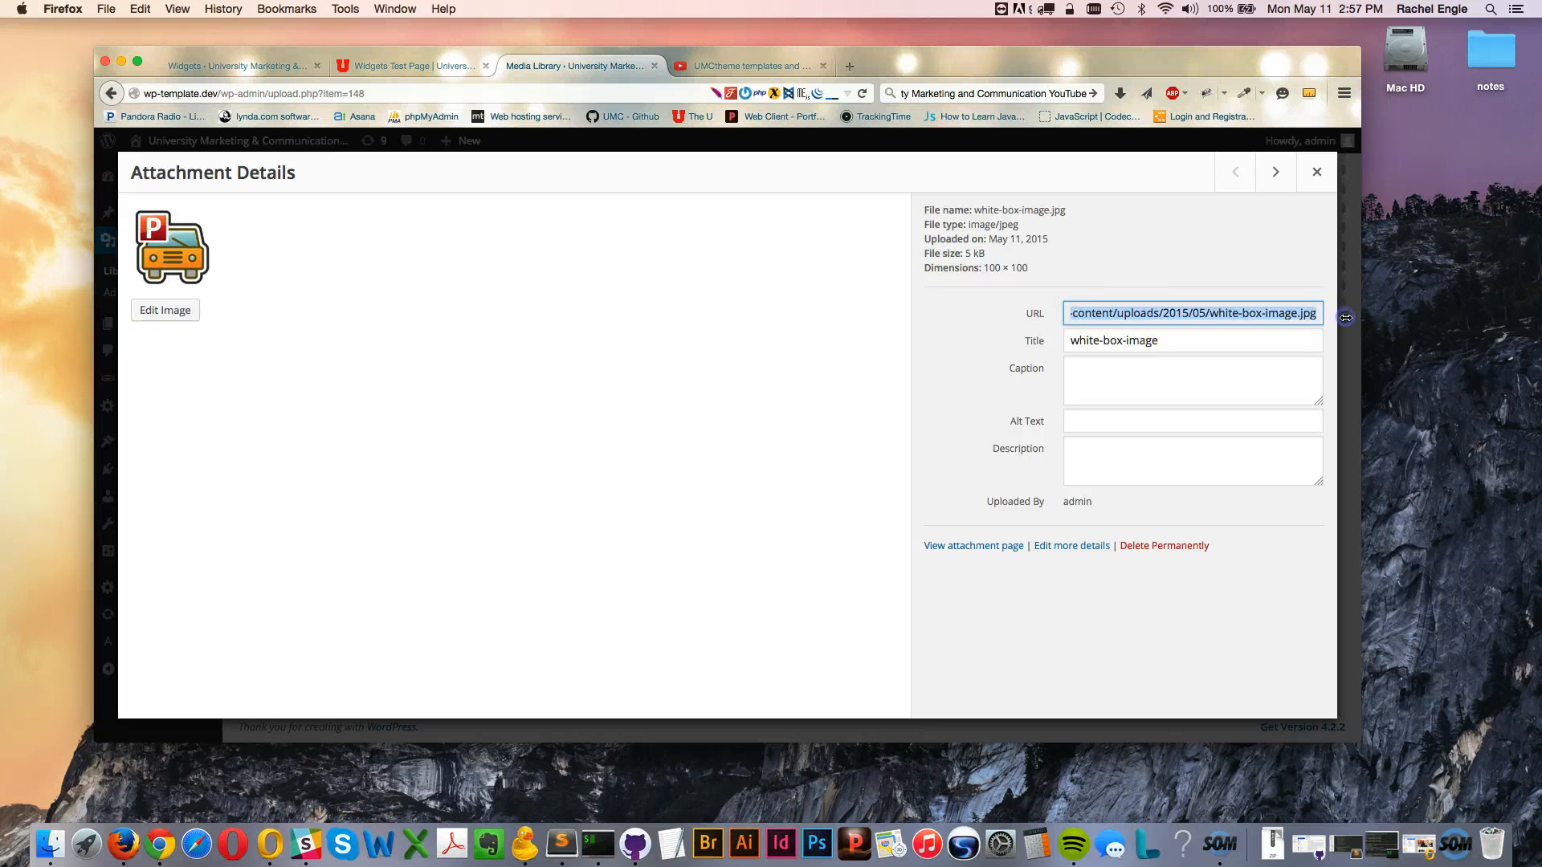
left_click(1316, 171)
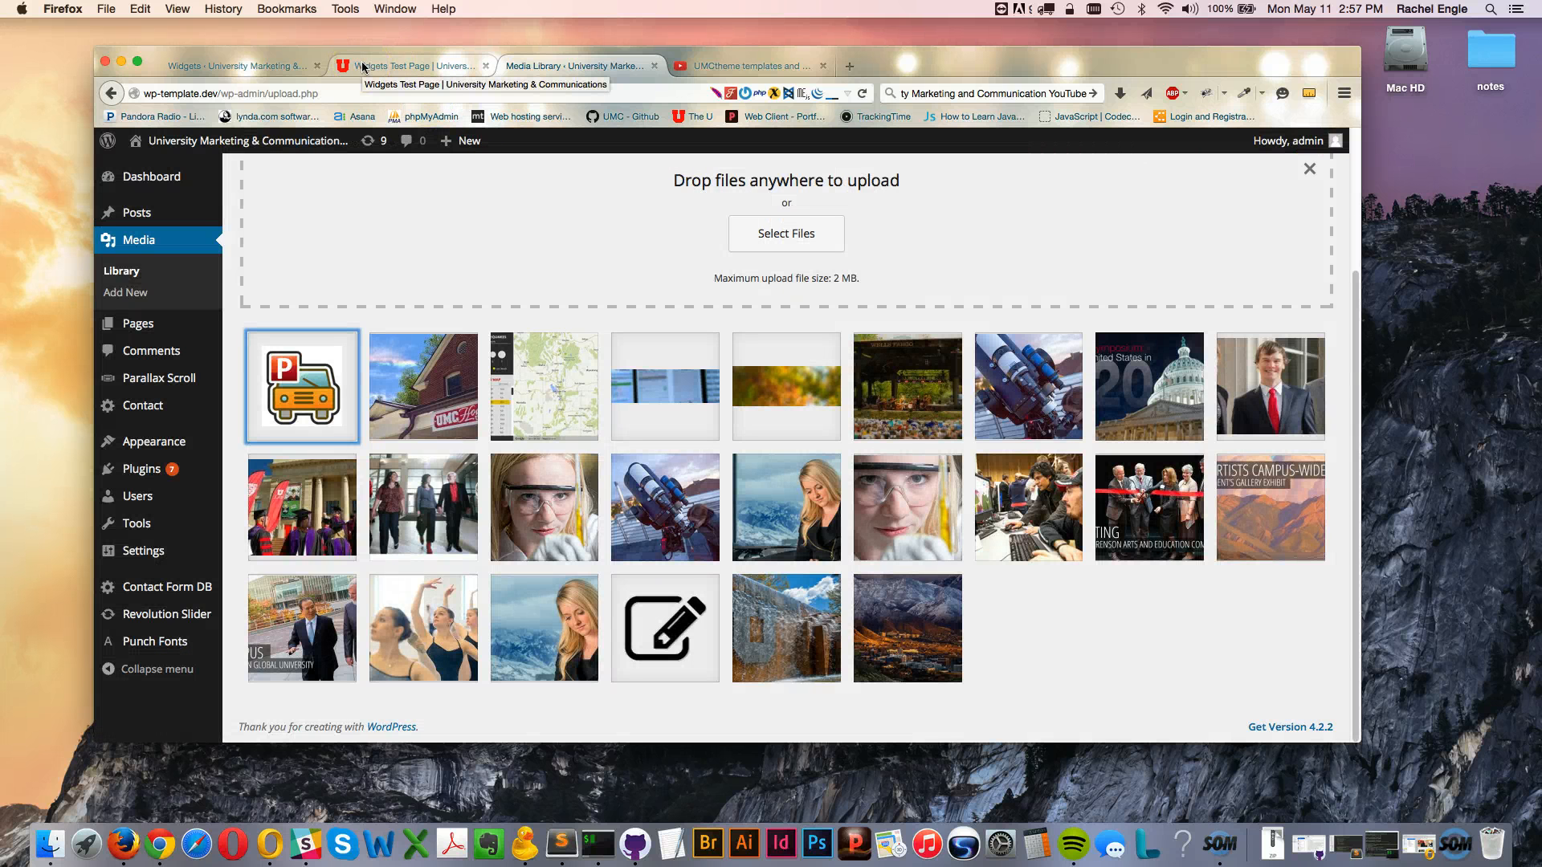
Set the first column's Image URL to /wp-content/uploads/2015/05/white-box-image.jpg in the Two Column Feature widget and save the widget
left_click(425, 70)
left_click(286, 64)
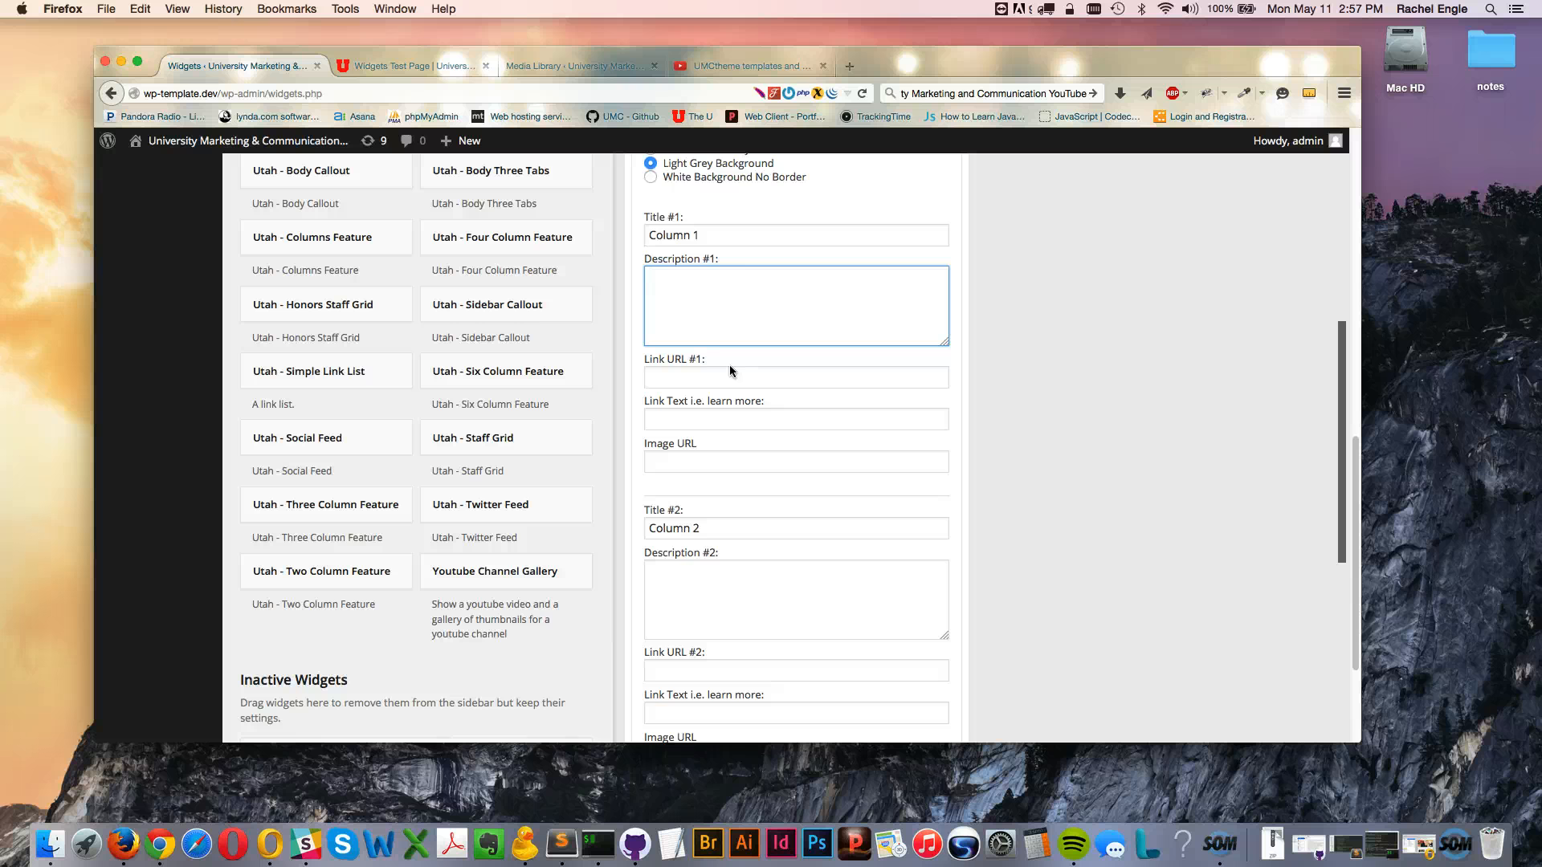
scroll(731, 454, "down", 2)
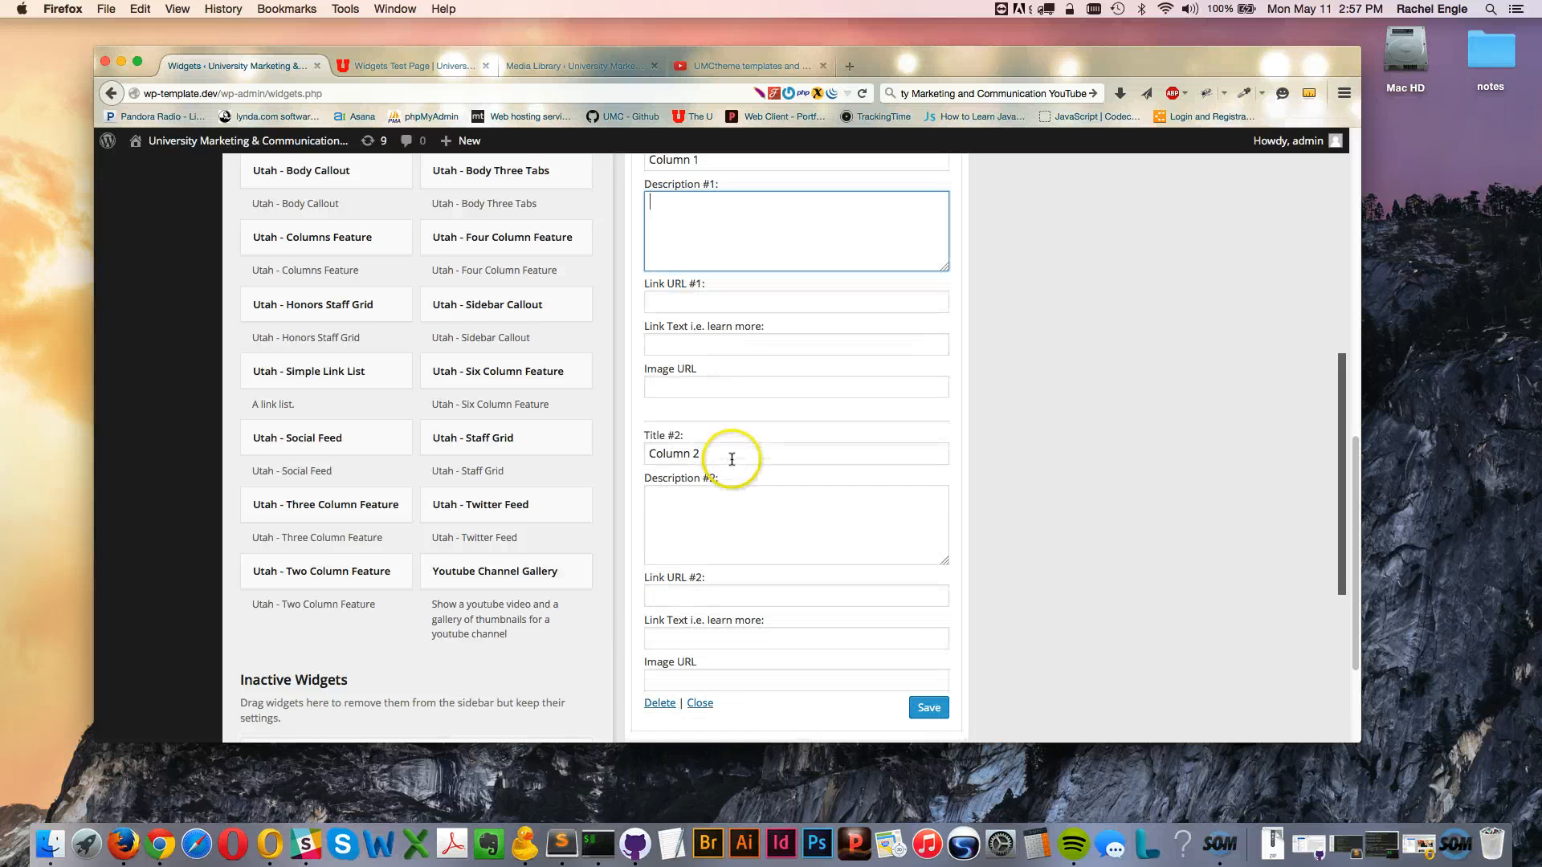
left_click(670, 391)
type("/wp-content/uploads/2015/05/white-box-image.jpg")
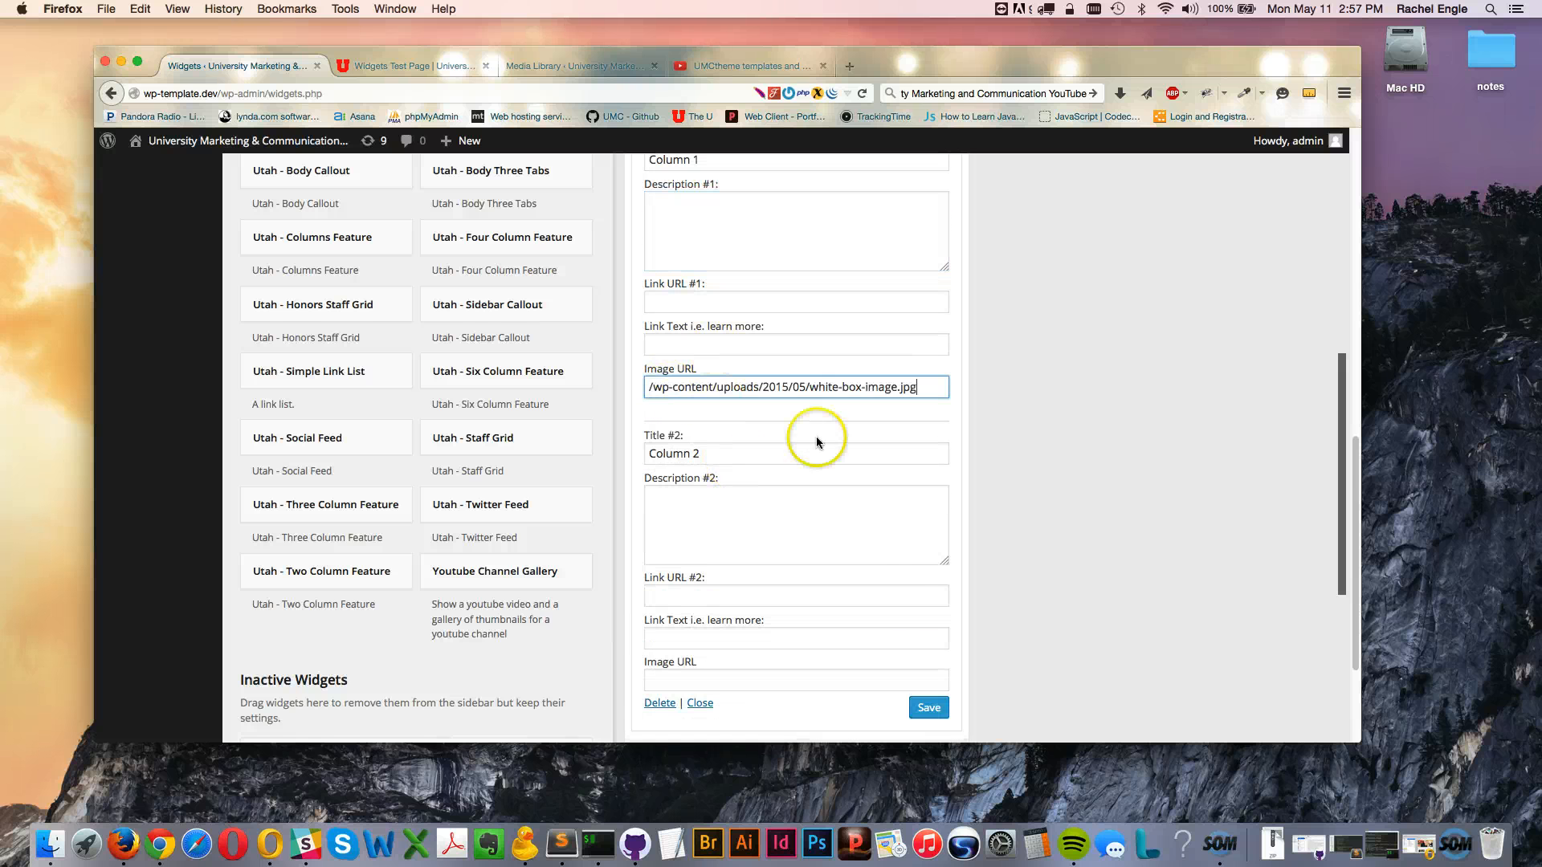
left_click(930, 711)
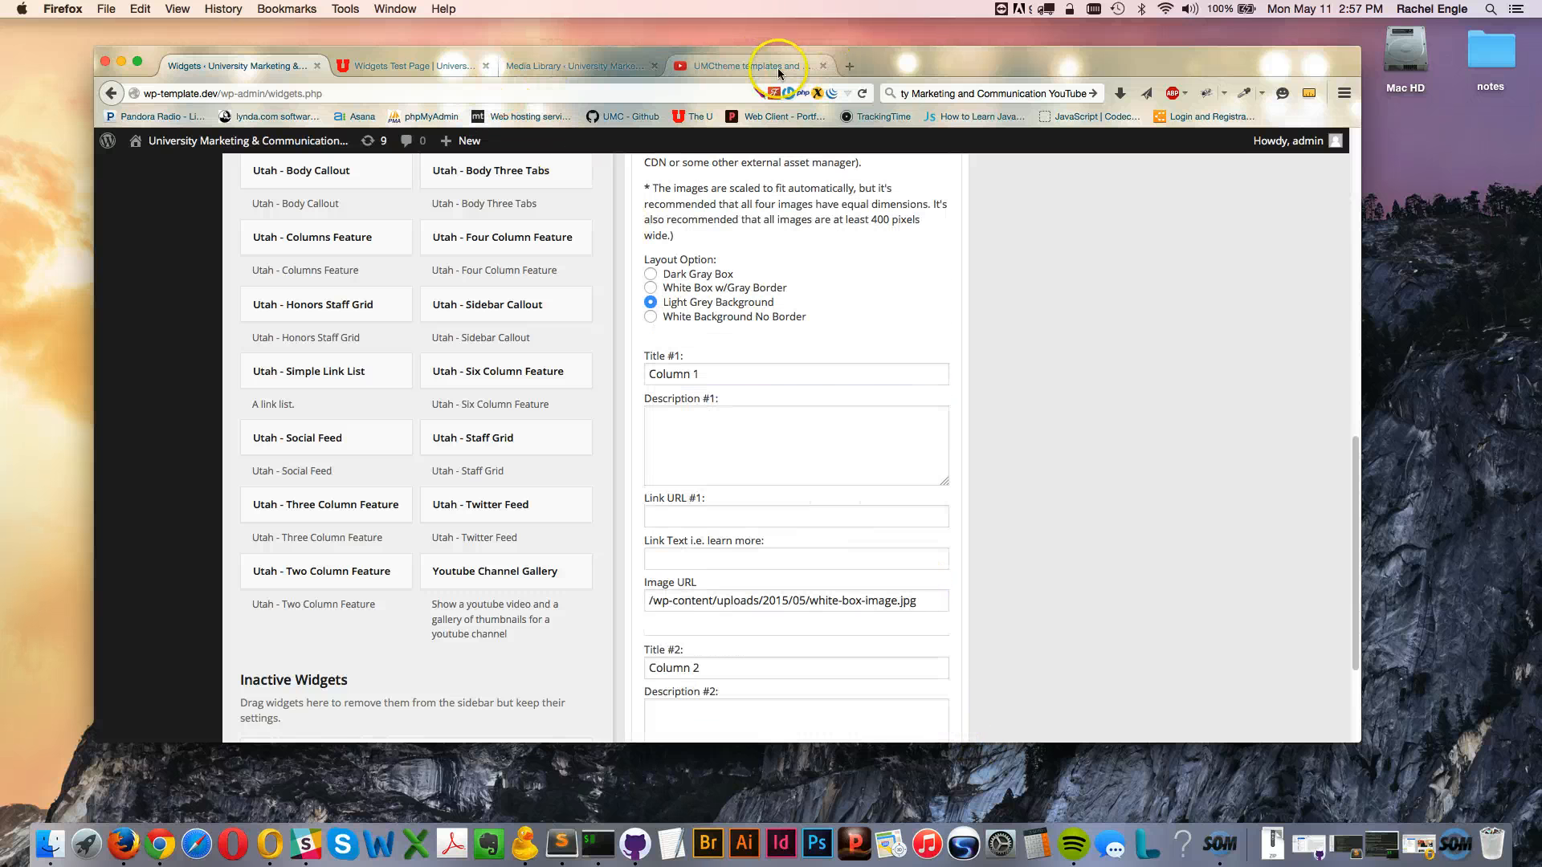
Close the YouTube page and reload the published Widgets Test Page
left_click(753, 68)
left_click(409, 67)
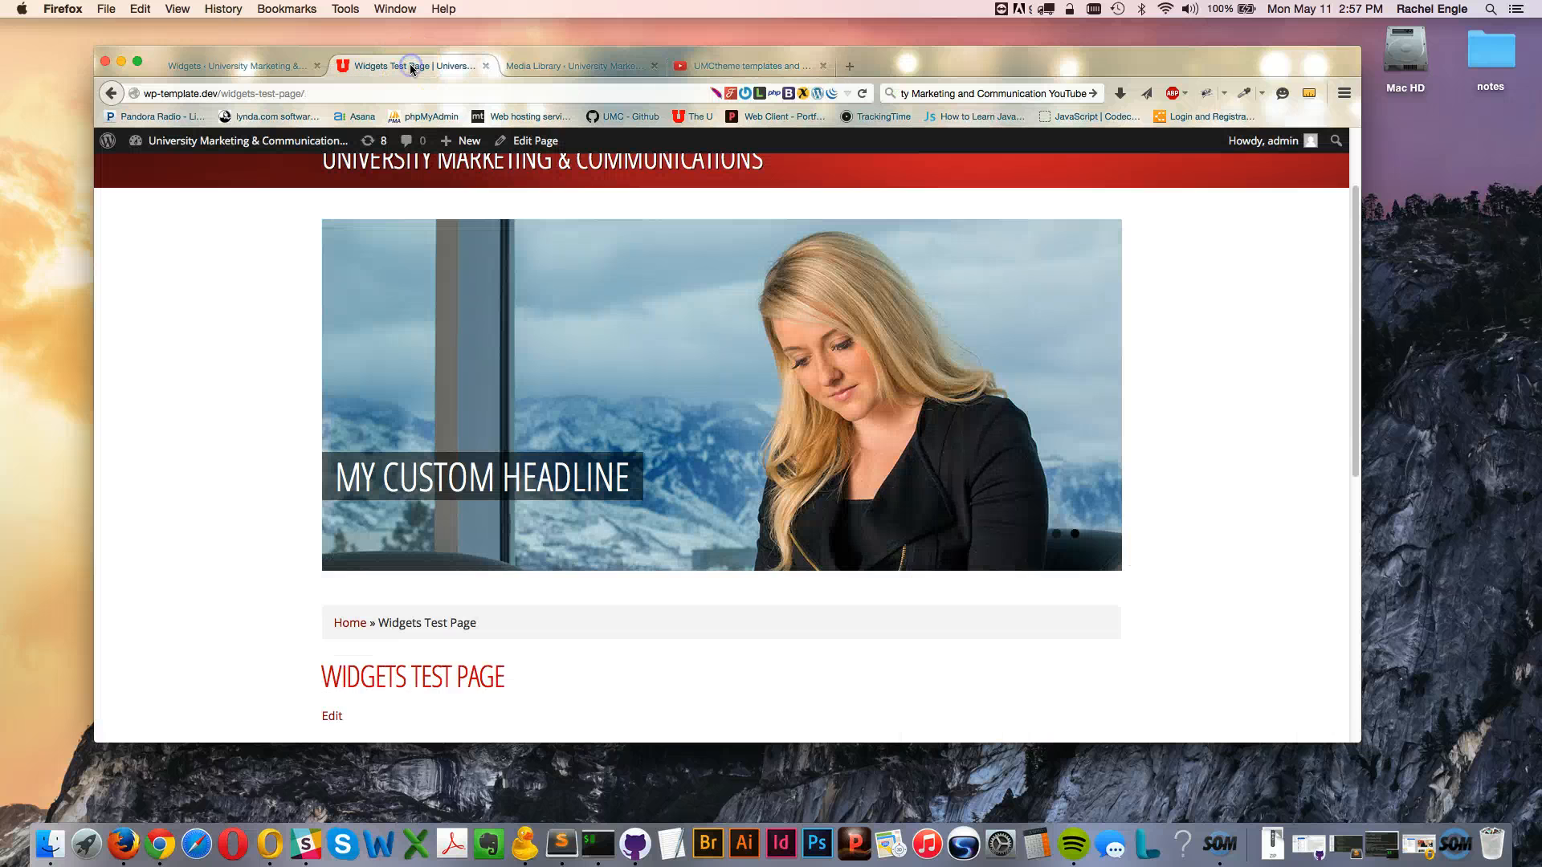
left_click(822, 66)
scroll(244, 602, "down", 5)
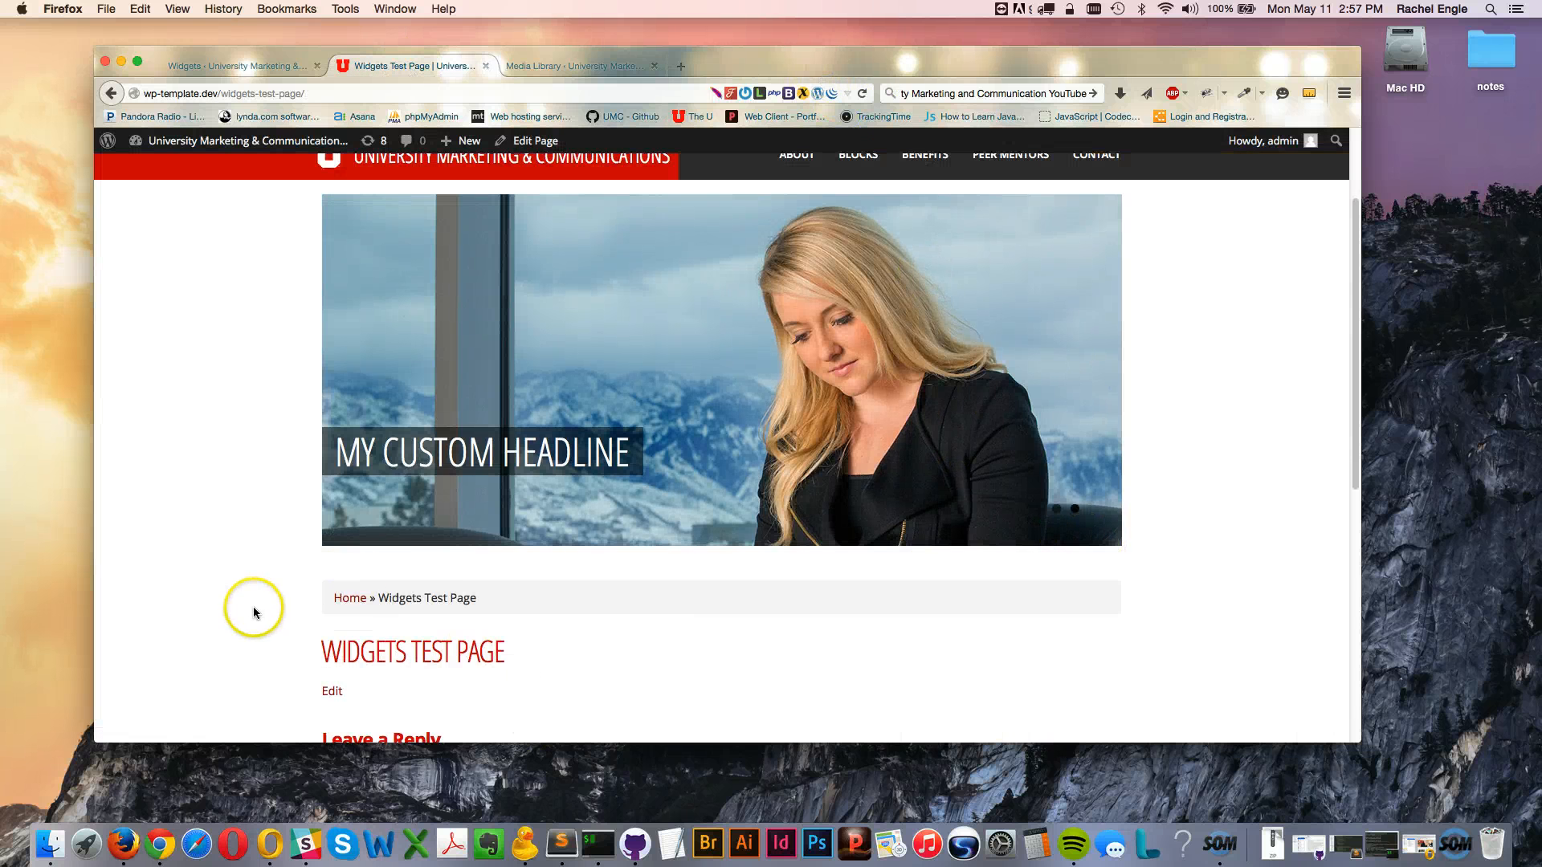
key("super+r")
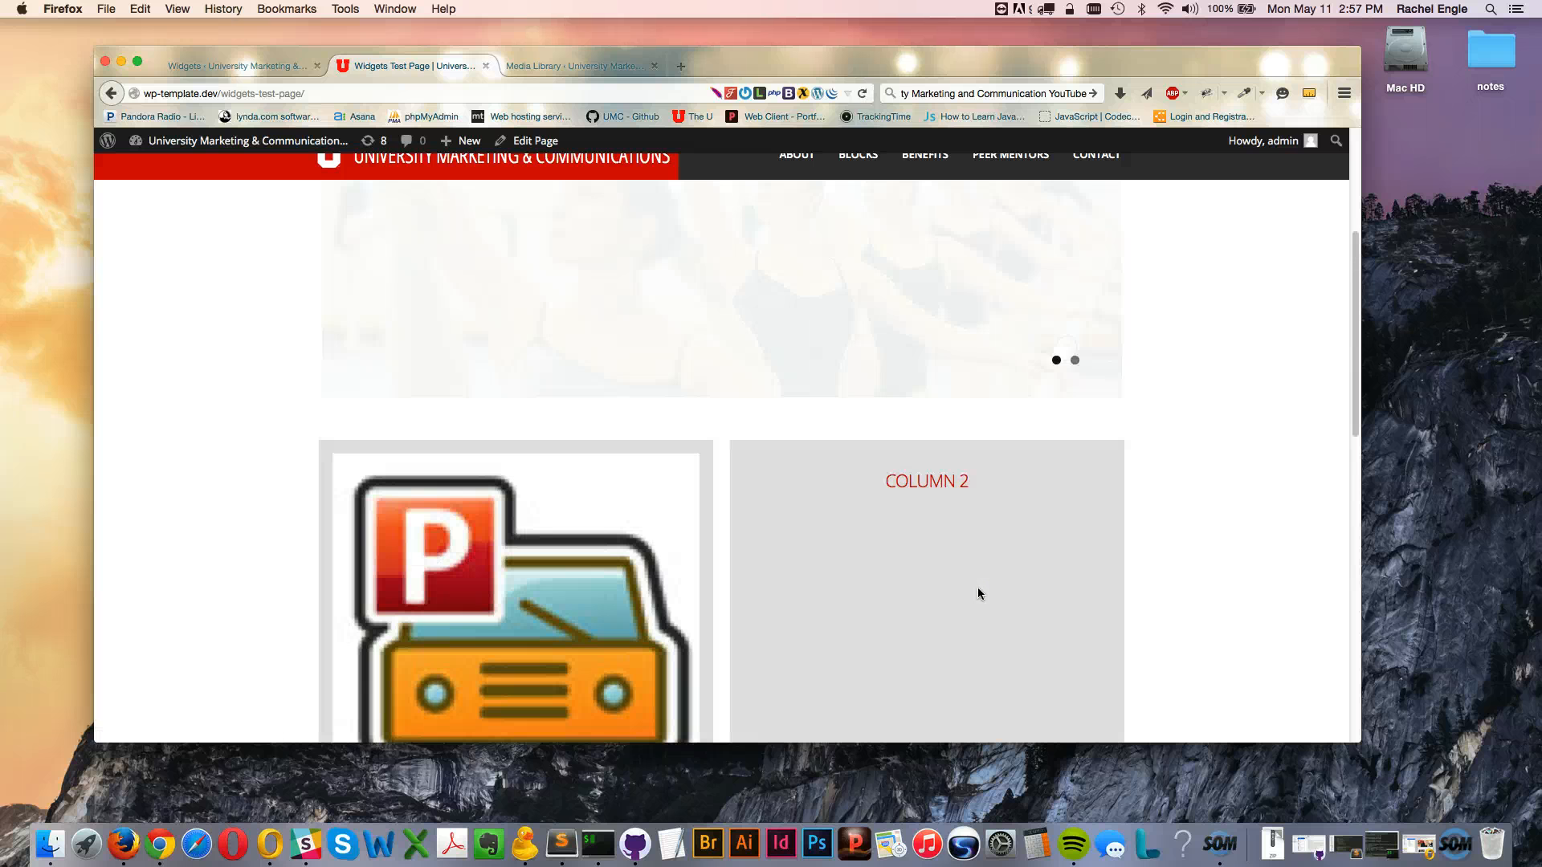
Examine the two-column feature below the banner, comparing the column with the image and the one without
scroll(978, 594, "down", 5)
left_click(623, 372)
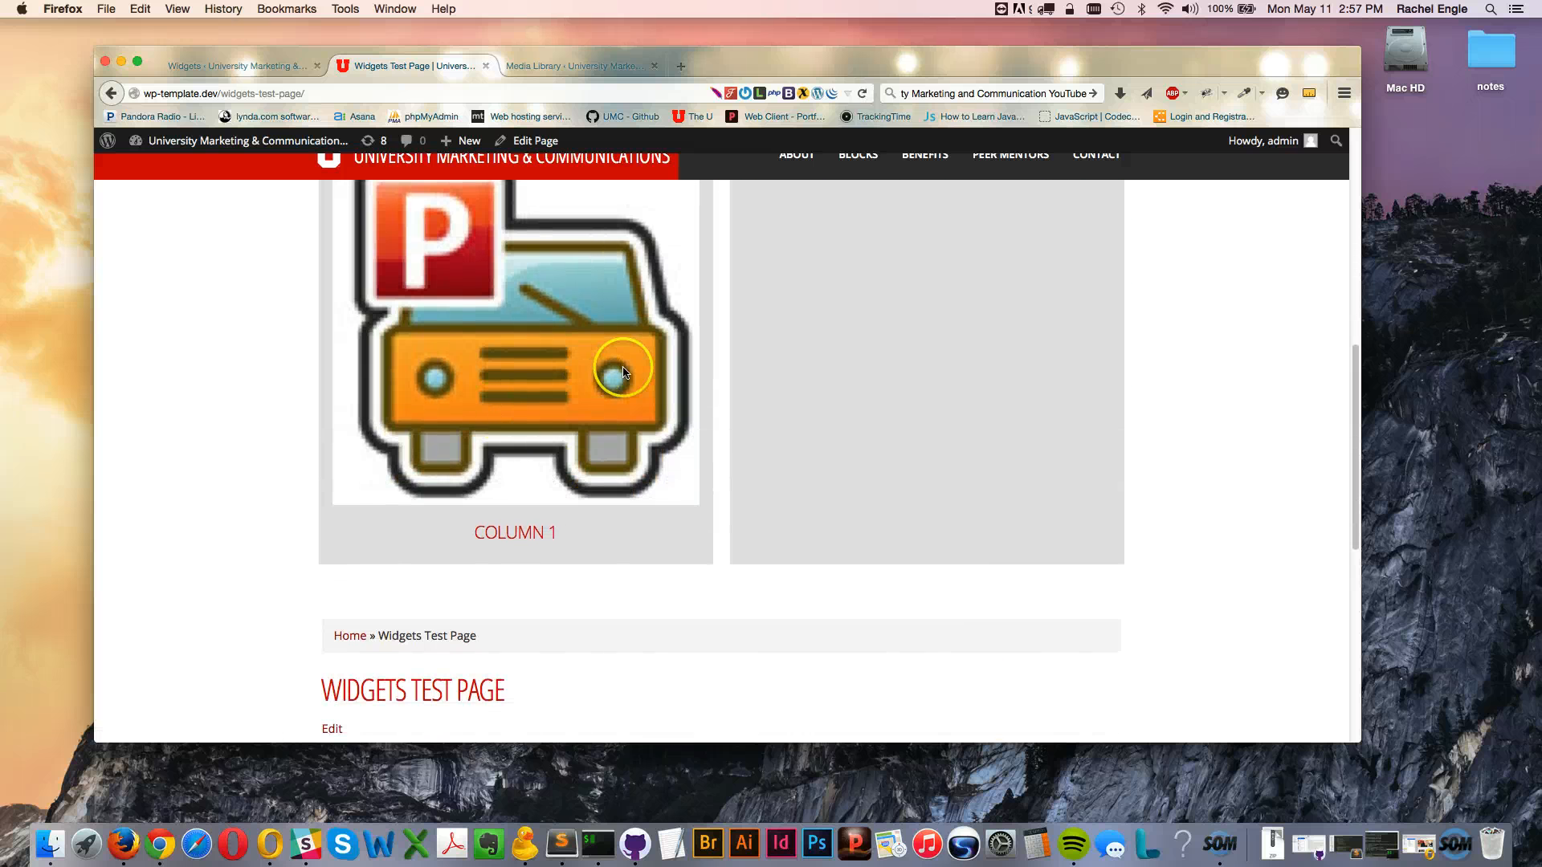
scroll(717, 354, "up", 5)
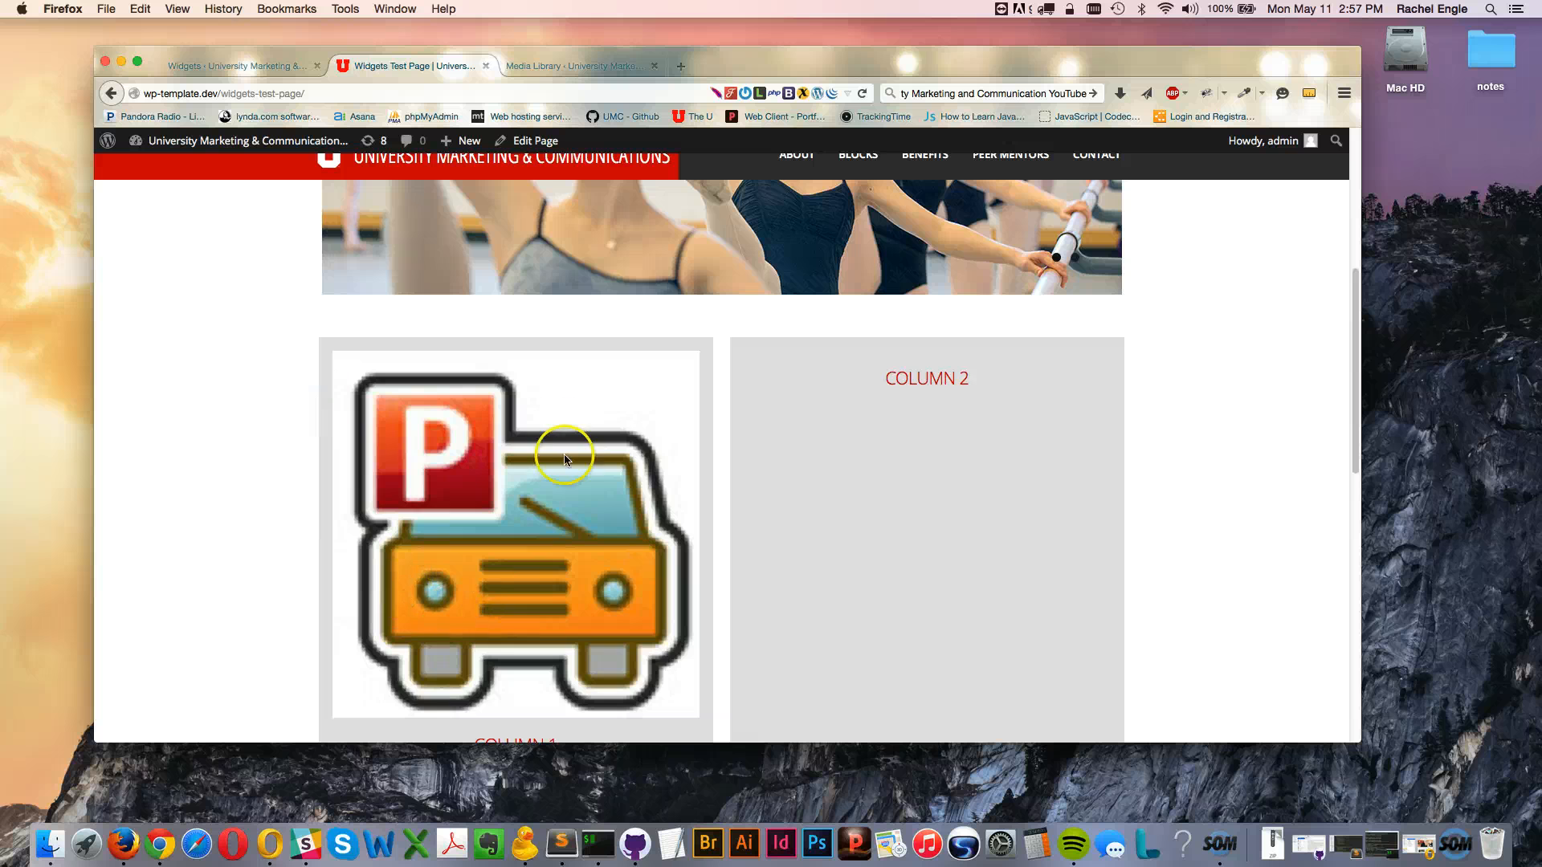
scroll(574, 525, "down", 5)
scroll(574, 524, "up", 4)
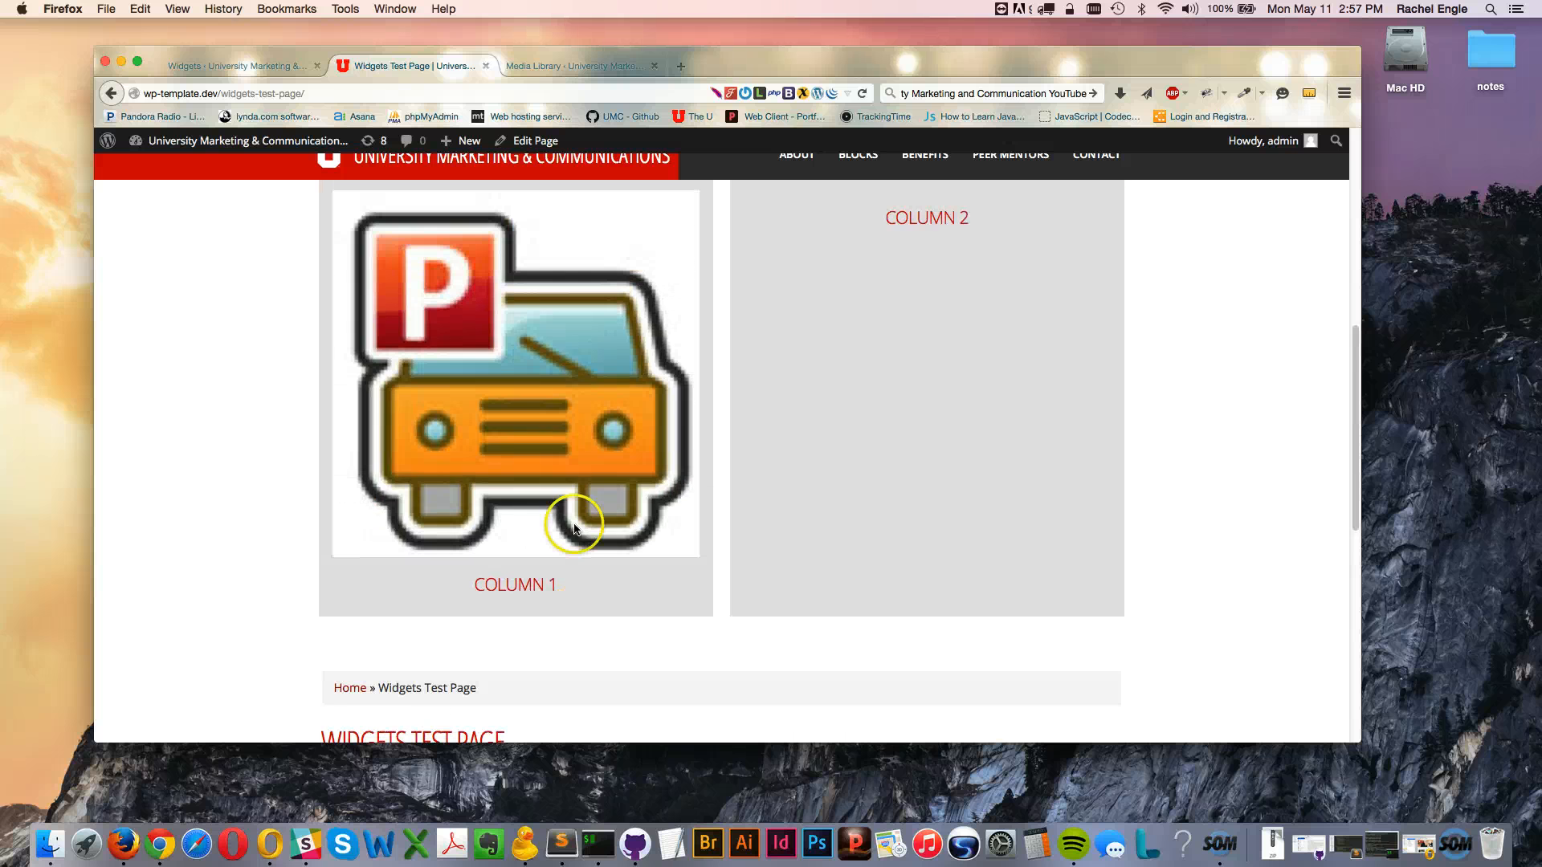
scroll(575, 523, "up", 5)
scroll(576, 523, "down", 6)
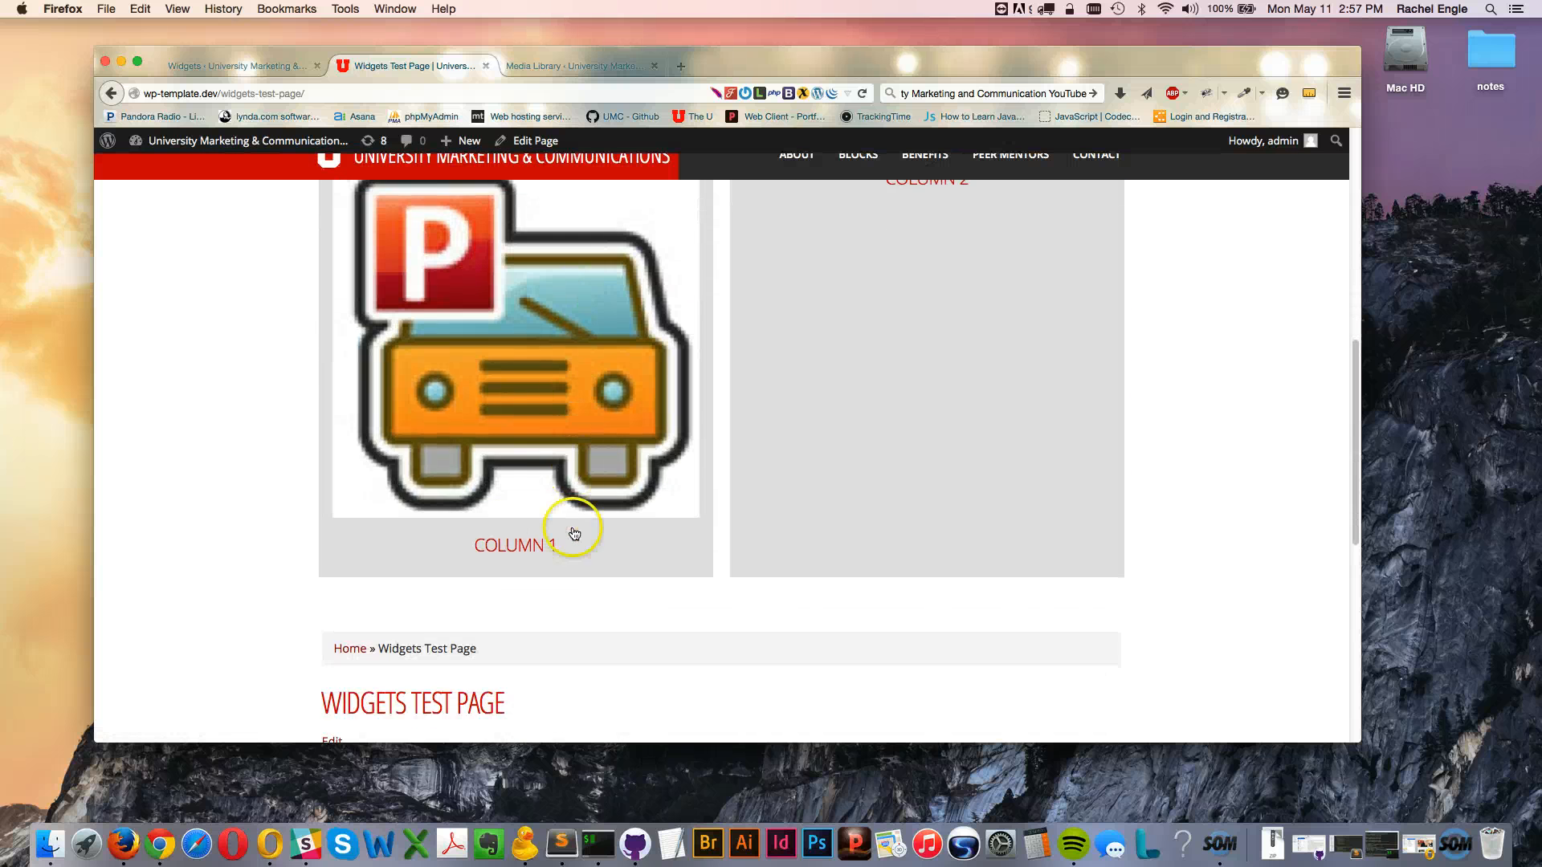
scroll(595, 537, "up", 8)
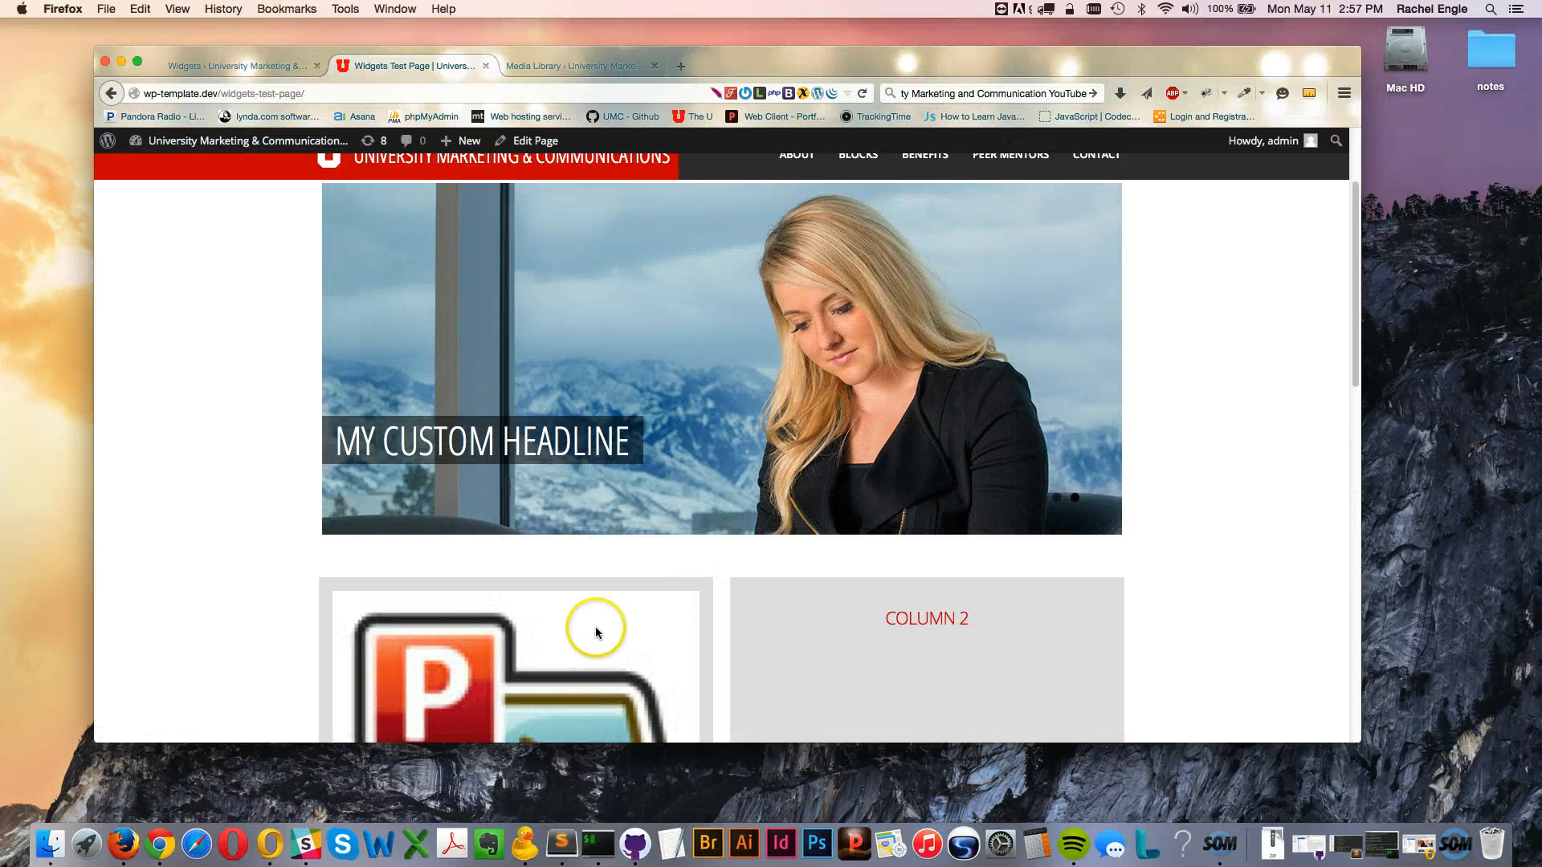
scroll(598, 638, "down", 3)
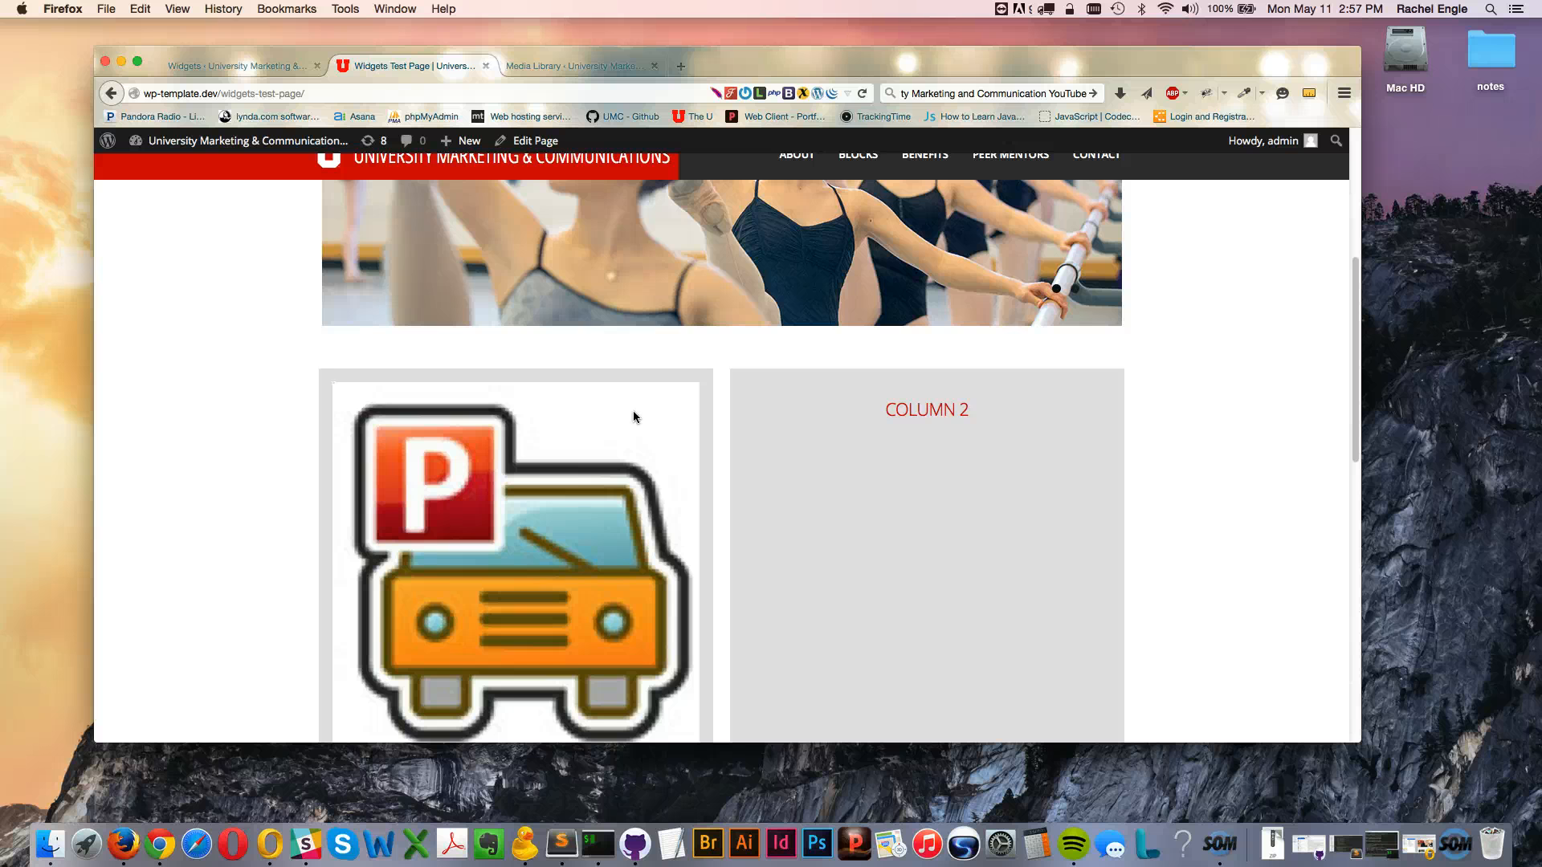
left_click_drag(633, 411, 700, 555)
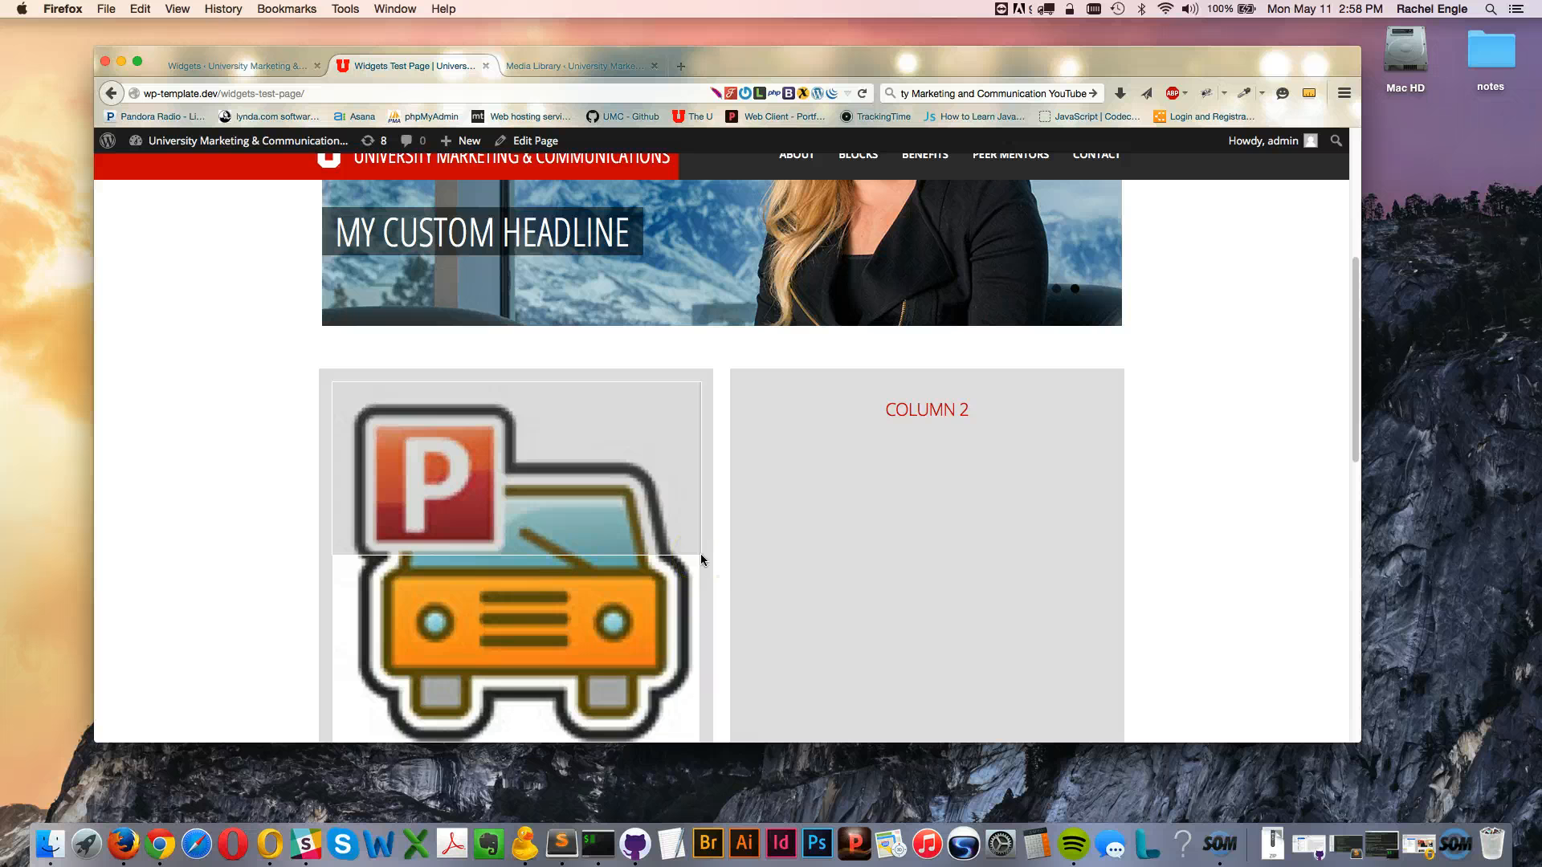
left_click_drag(701, 555, 701, 555)
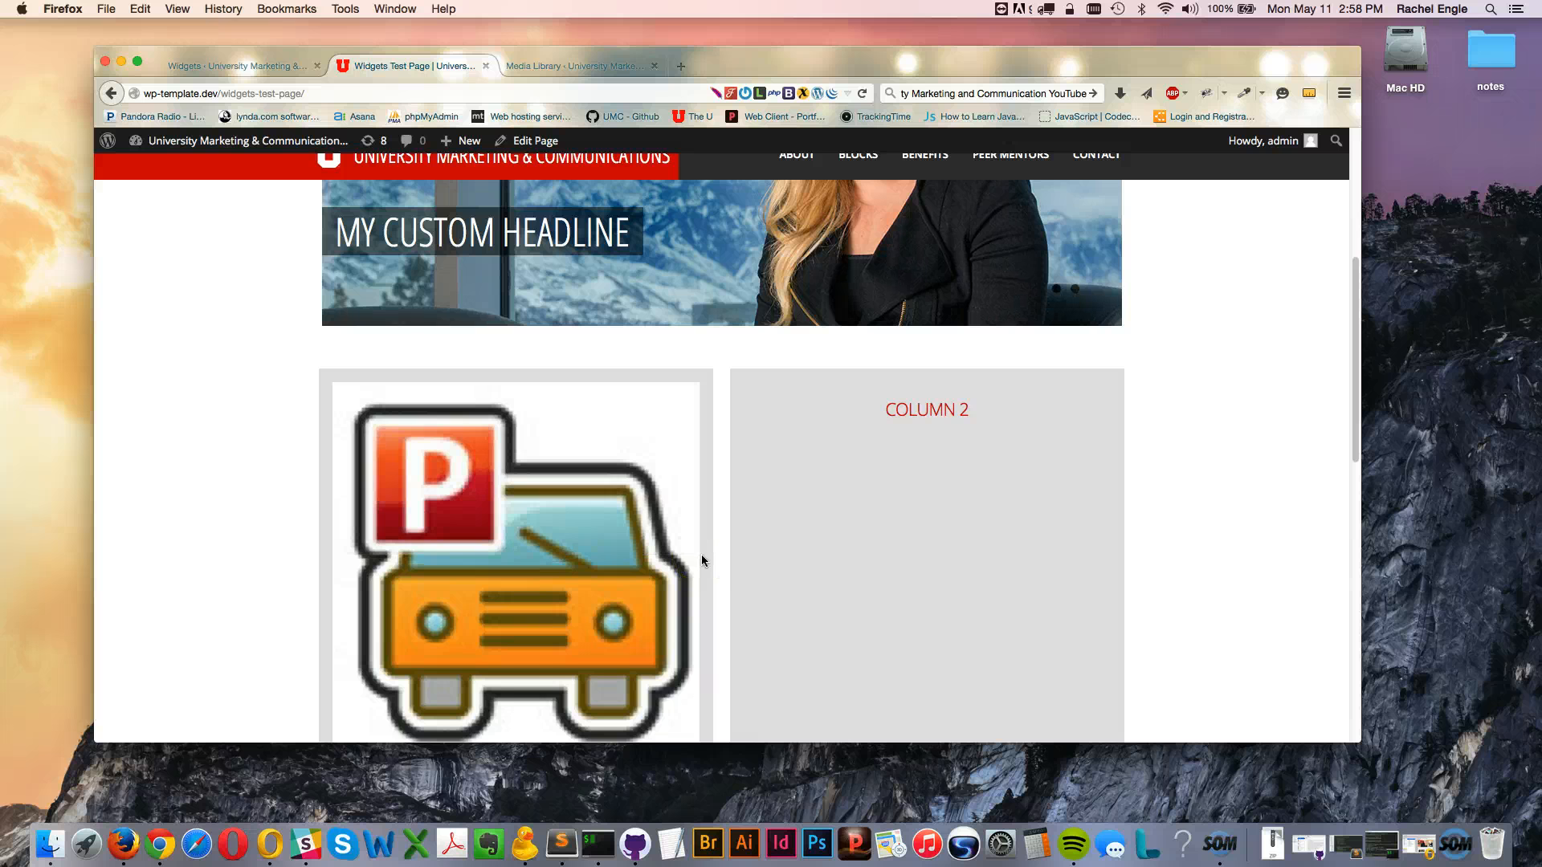
scroll(699, 563, "up", 5)
scroll(699, 567, "down", 5)
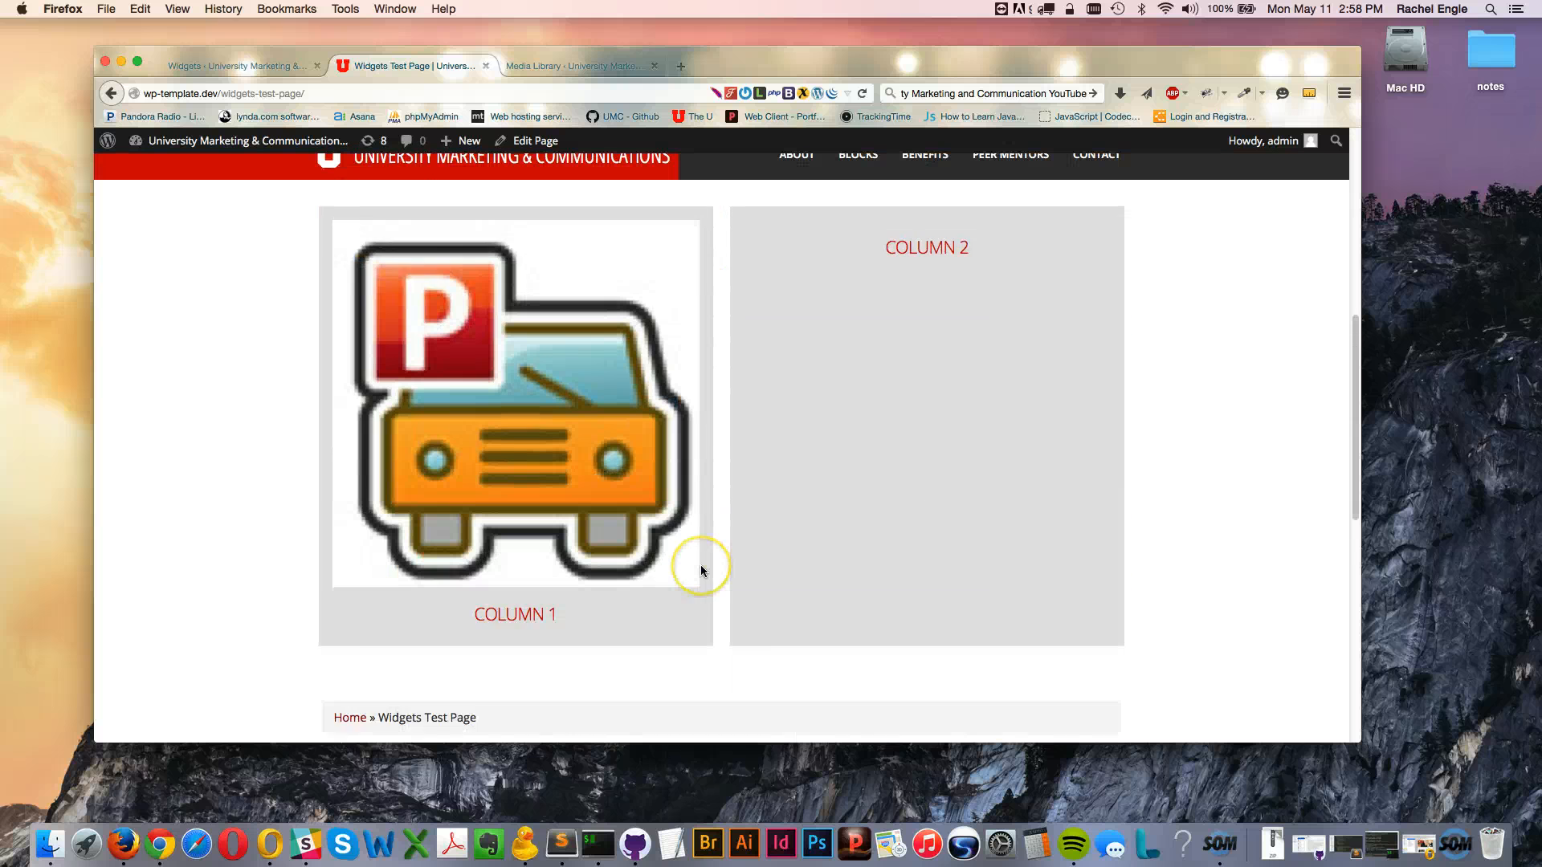
left_click(904, 538)
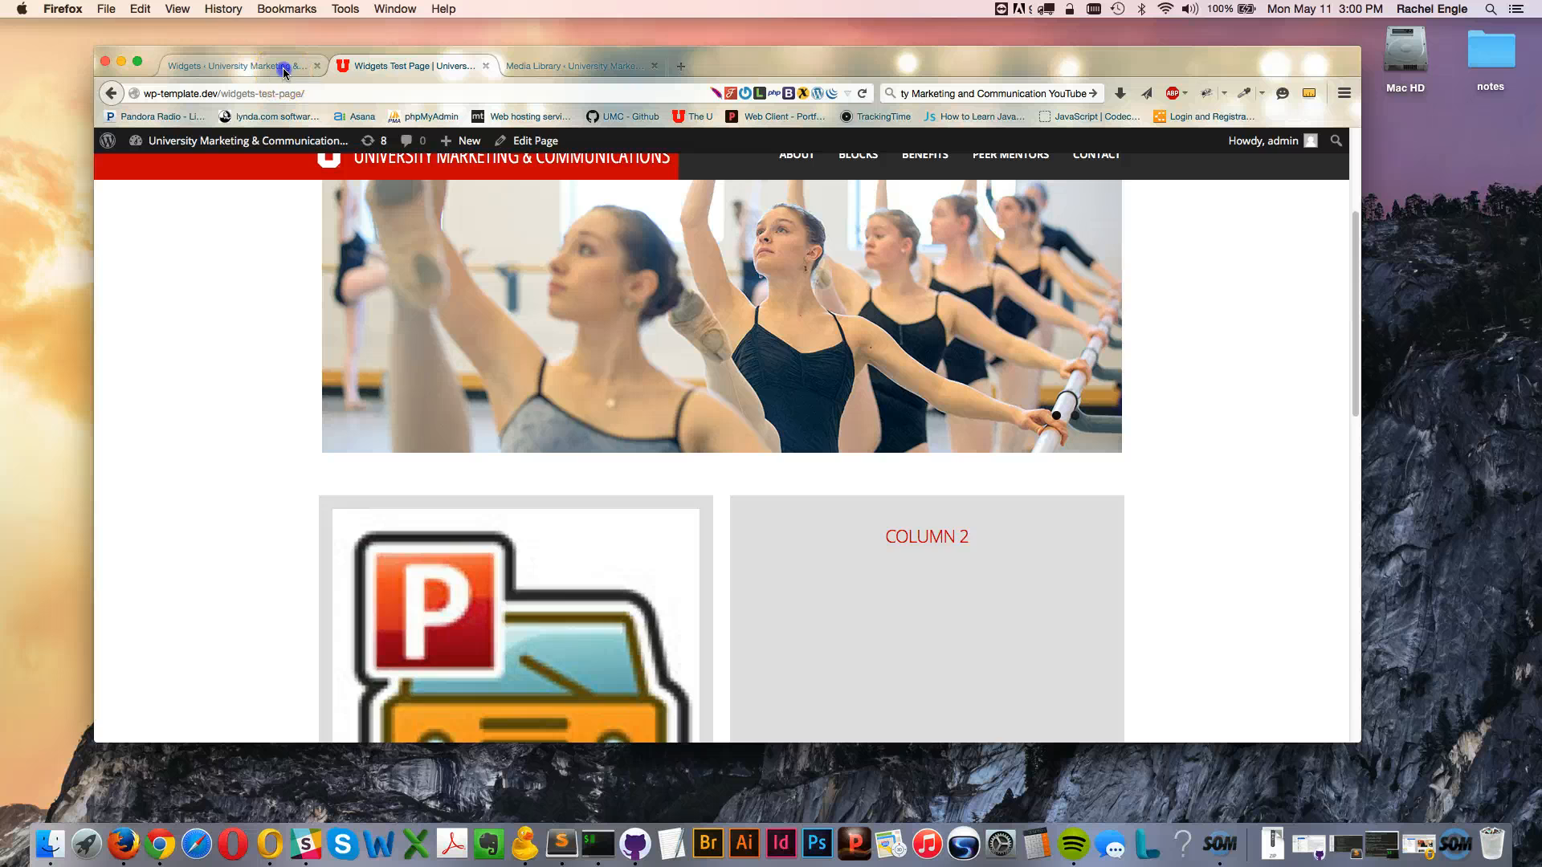
Return to the Widgets page, collapse the Two Column Feature widget and add a Utah - Body Three Tabs widget below it in Widgets Above Post Test
left_click(283, 67)
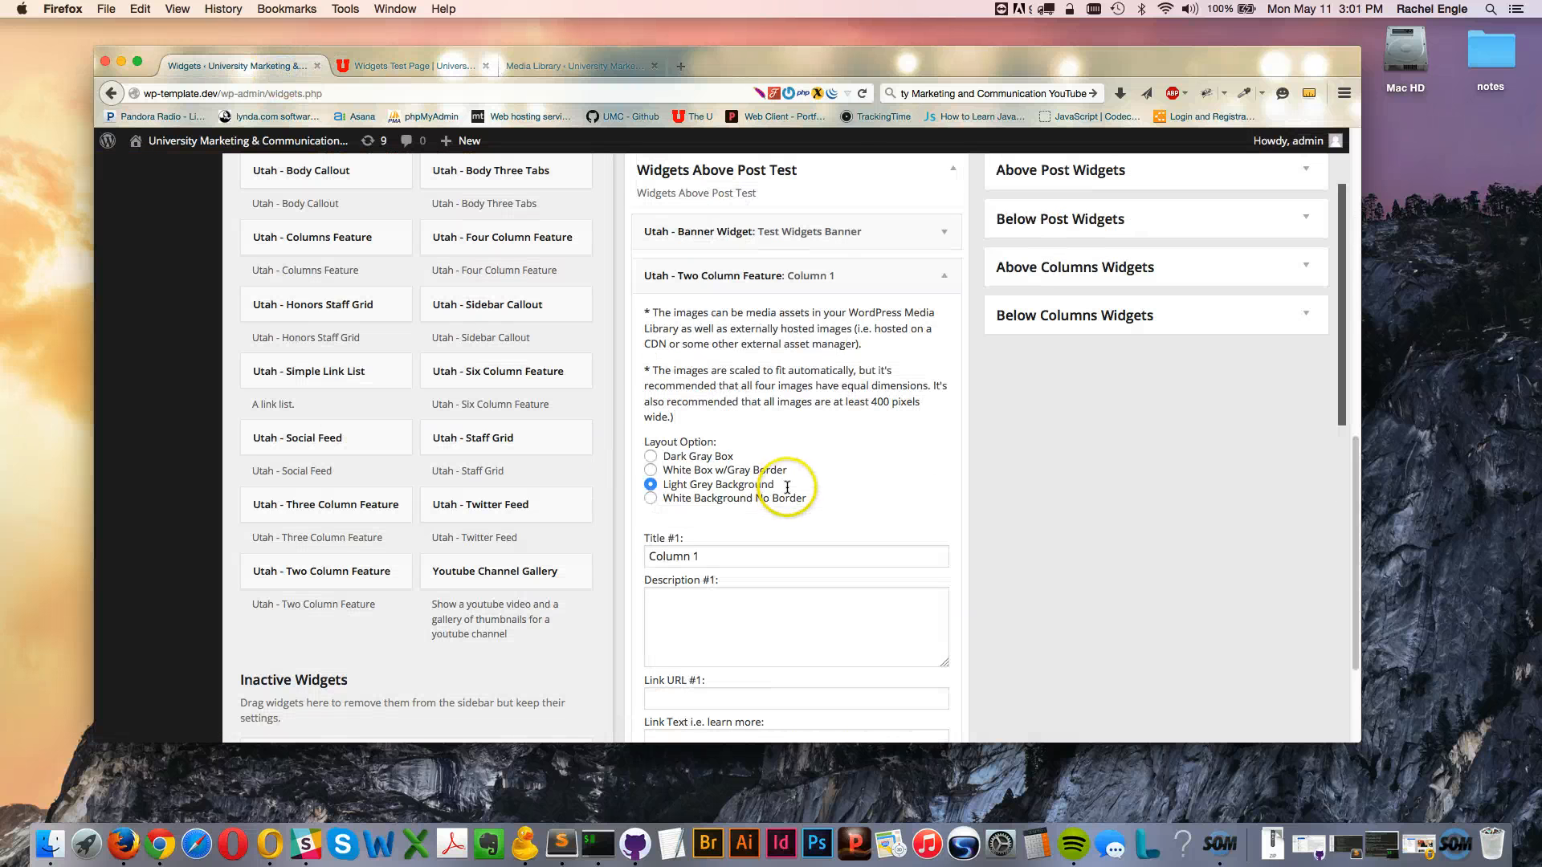
left_click(941, 276)
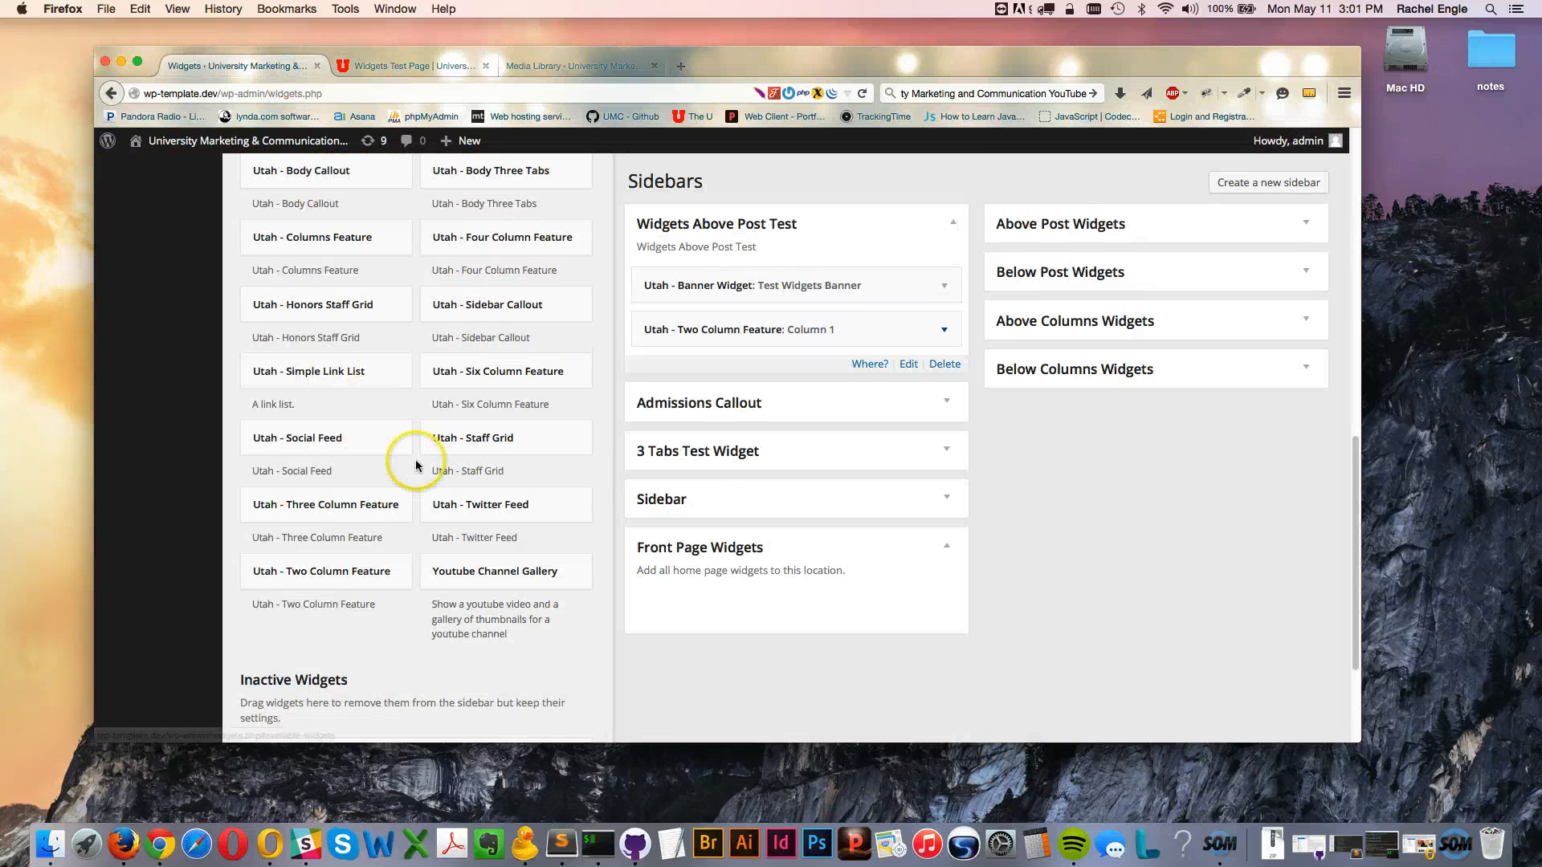
scroll(413, 489, "up", 5)
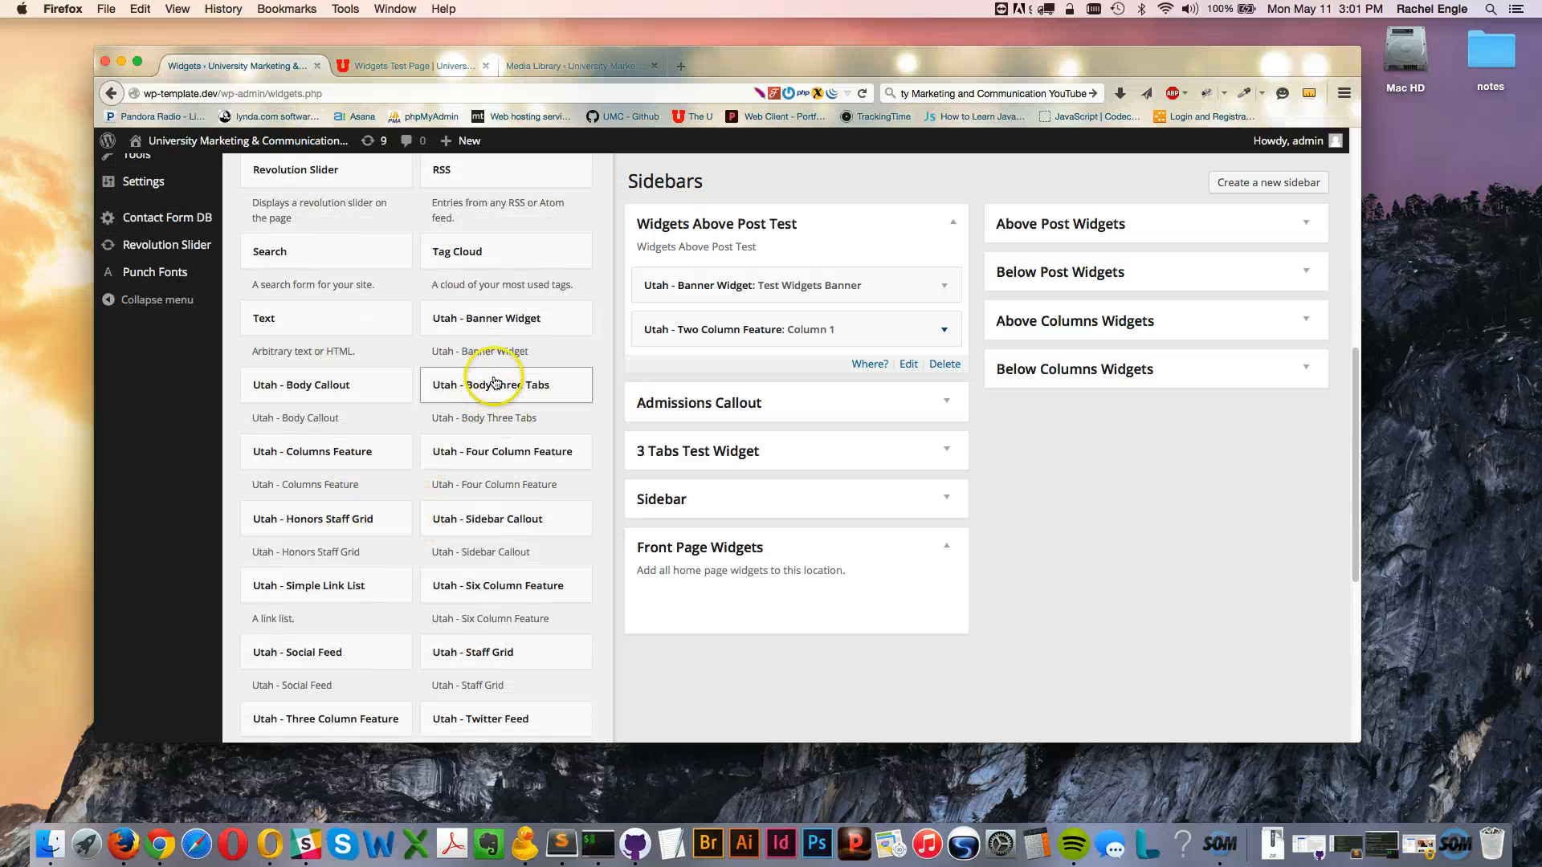
left_click_drag(482, 389, 691, 365)
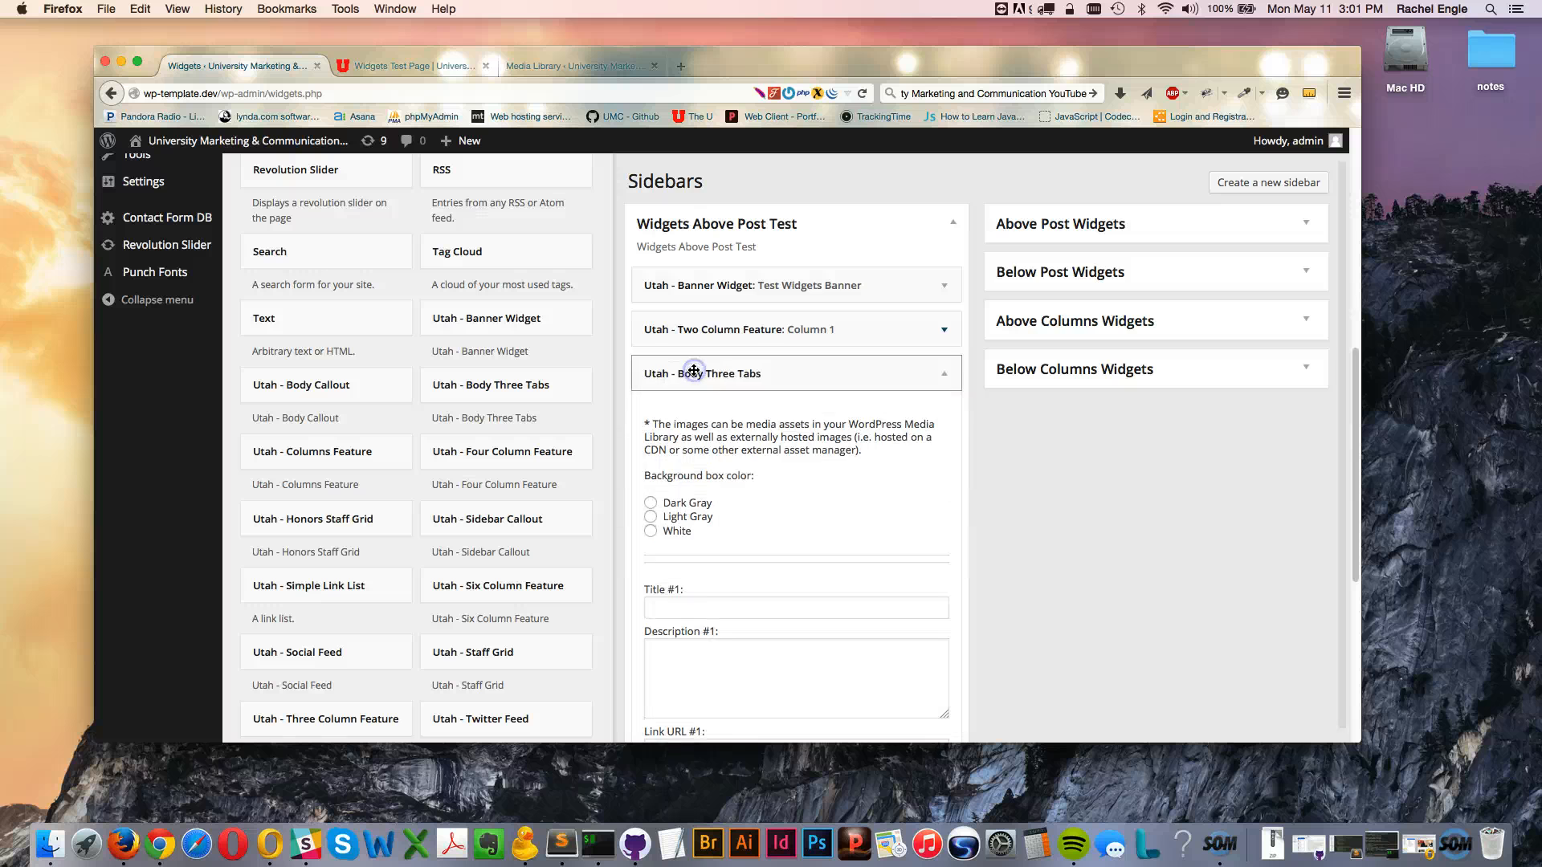
Title the three sections of the Body Three Tabs widget Tab 1, Tab 2 and Tab 3
scroll(691, 533, "down", 3)
left_click(687, 478)
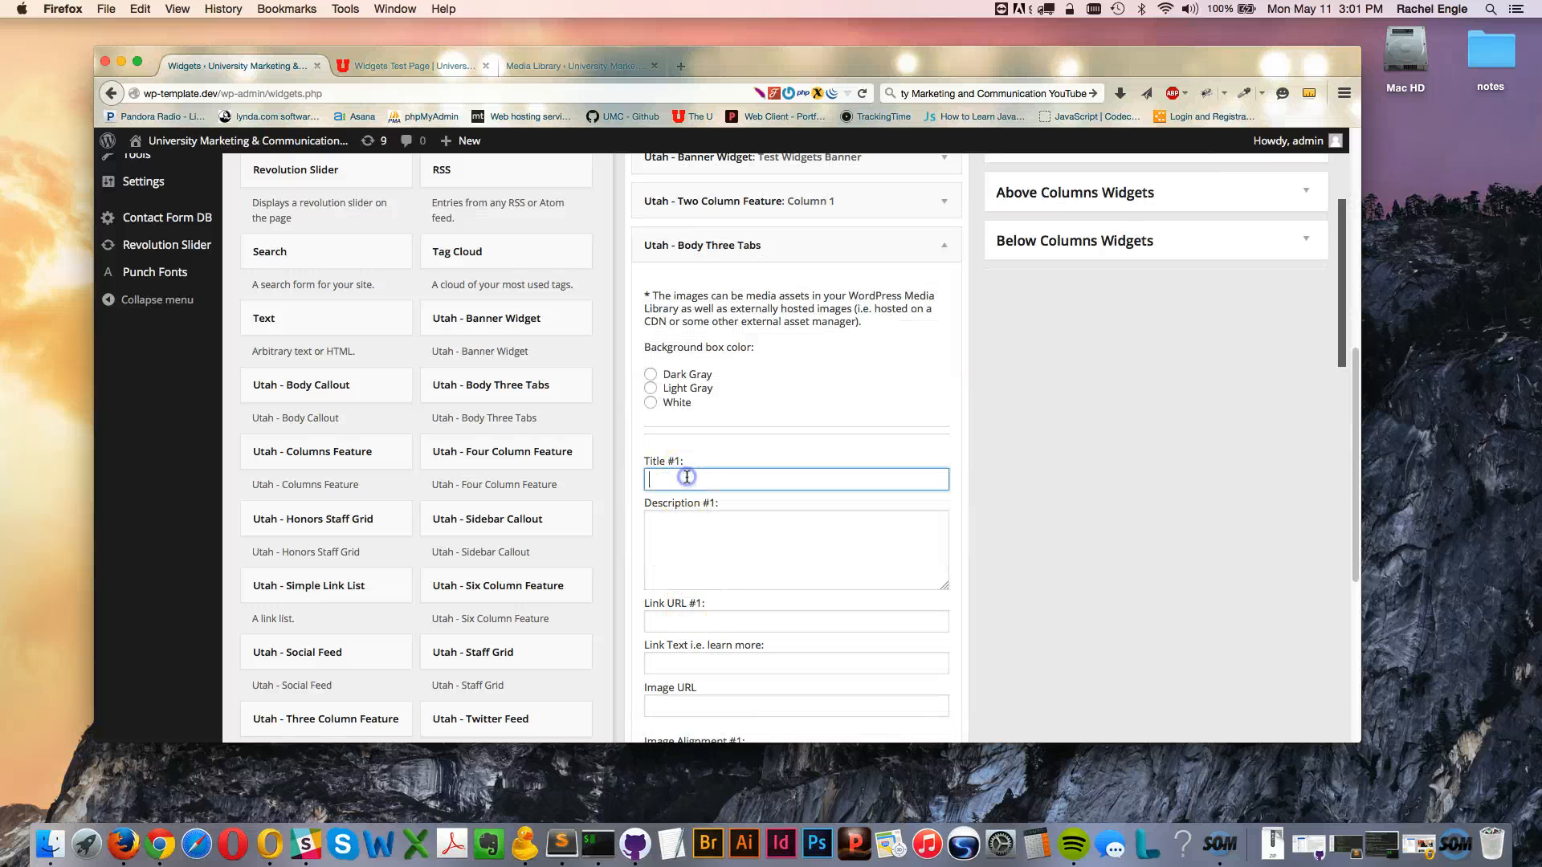
type("Tab 1")
scroll(662, 547, "down", 5)
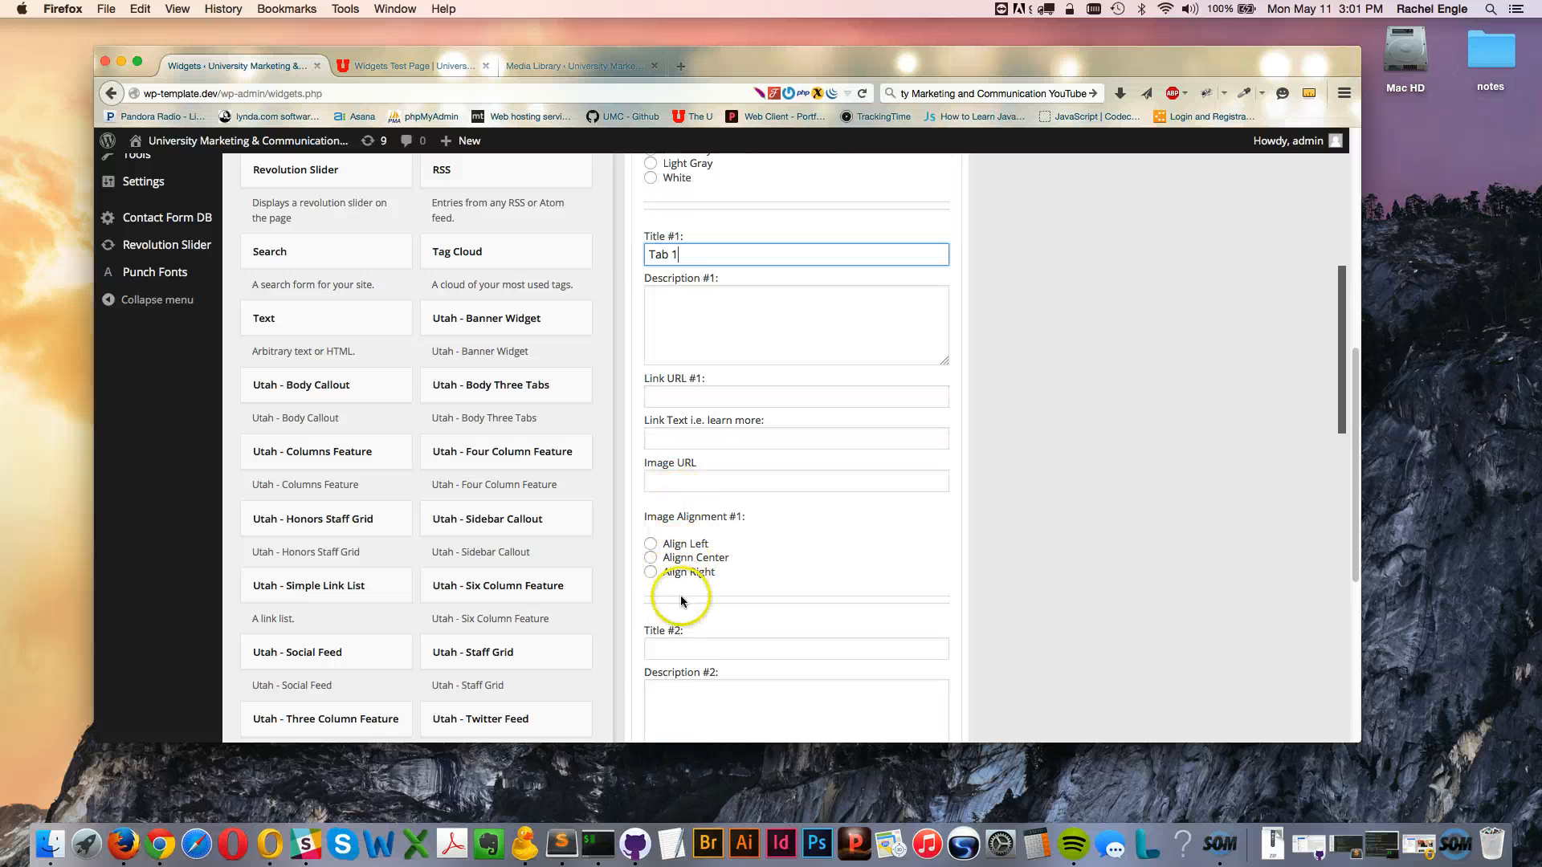
left_click(682, 648)
type("Tab 2")
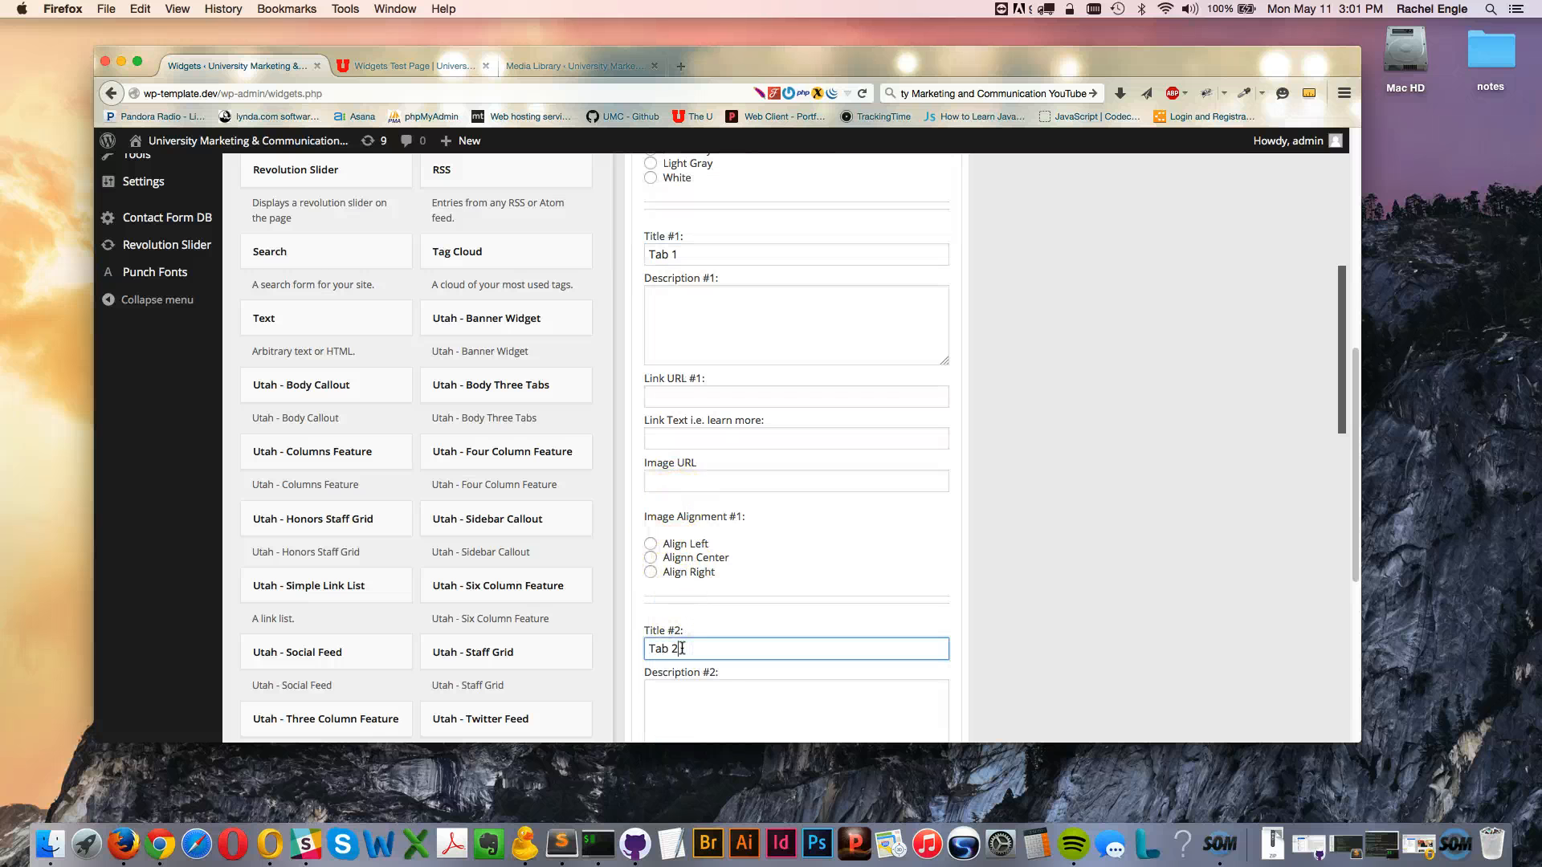
scroll(685, 646, "down", 5)
scroll(687, 583, "down", 5)
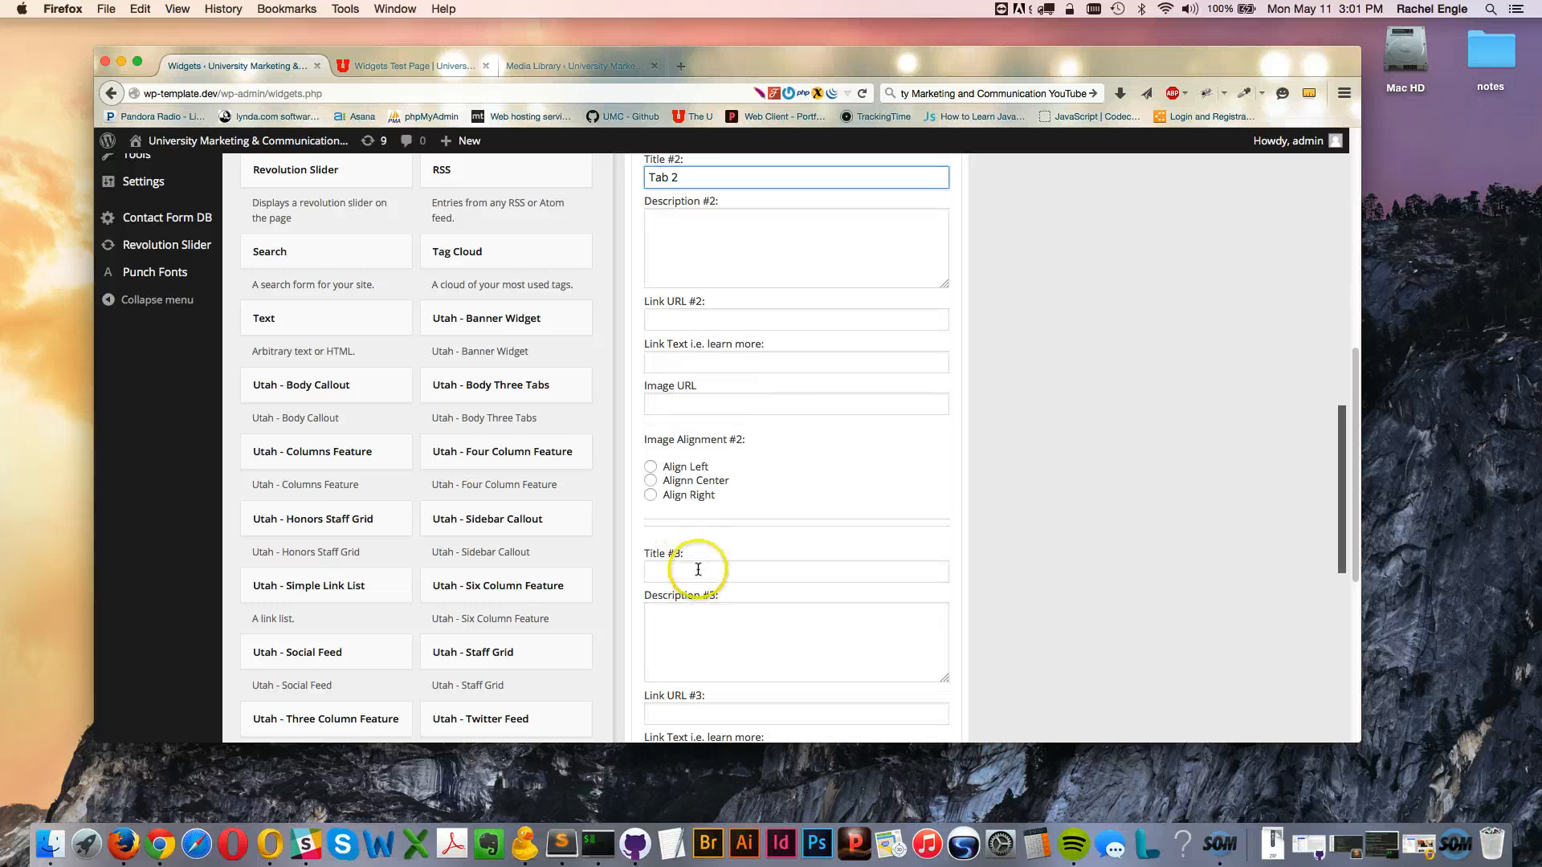
left_click(699, 570)
type("Tab 3")
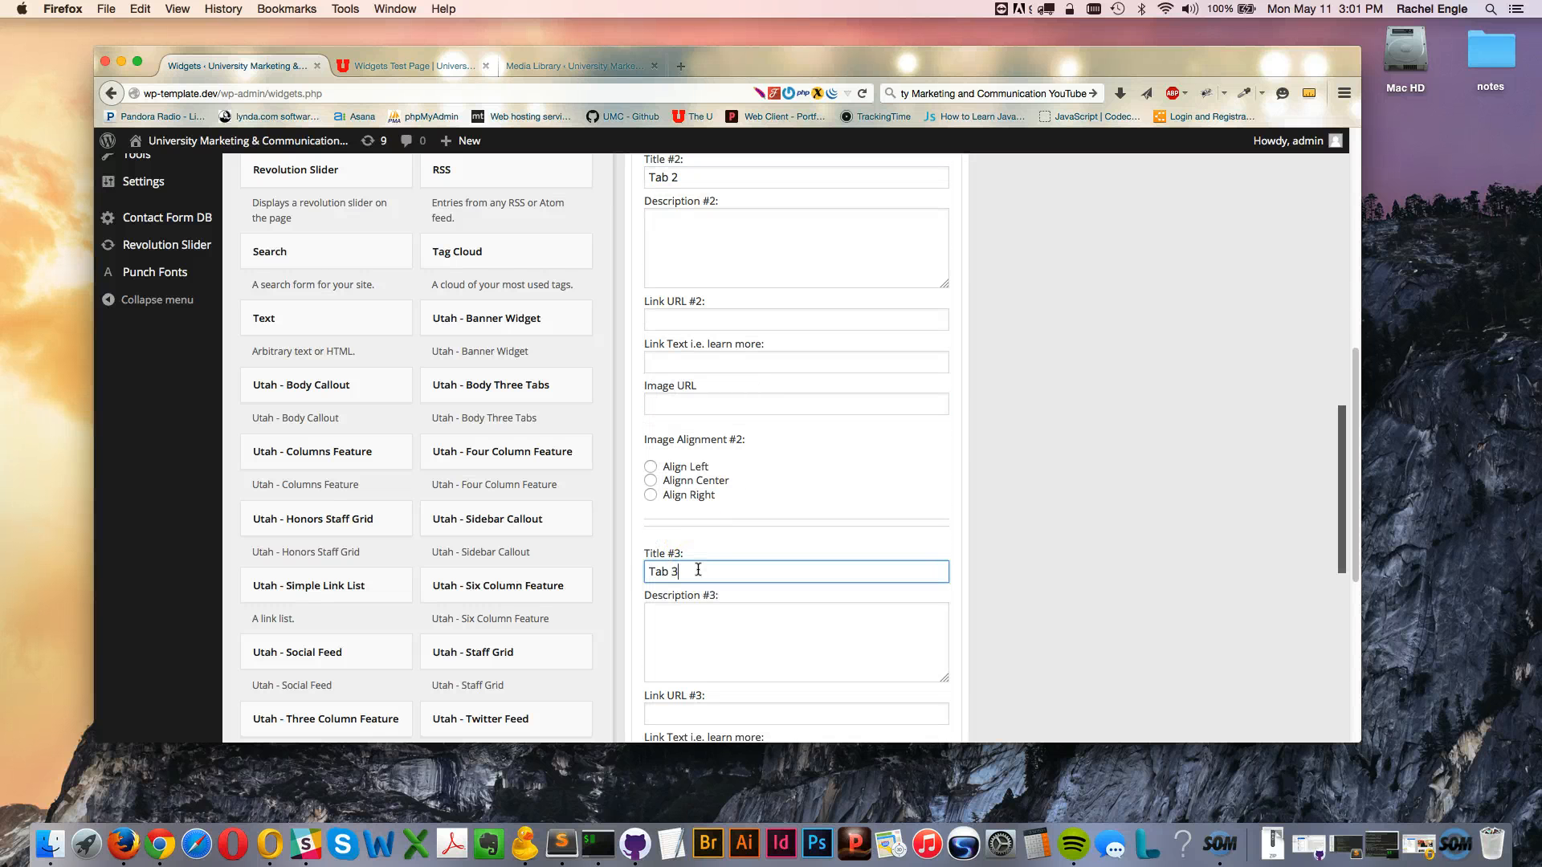
Enter the tab descriptions text, text 2 and text 3 in the Body Three Tabs widget and save it
scroll(699, 572, "up", 9)
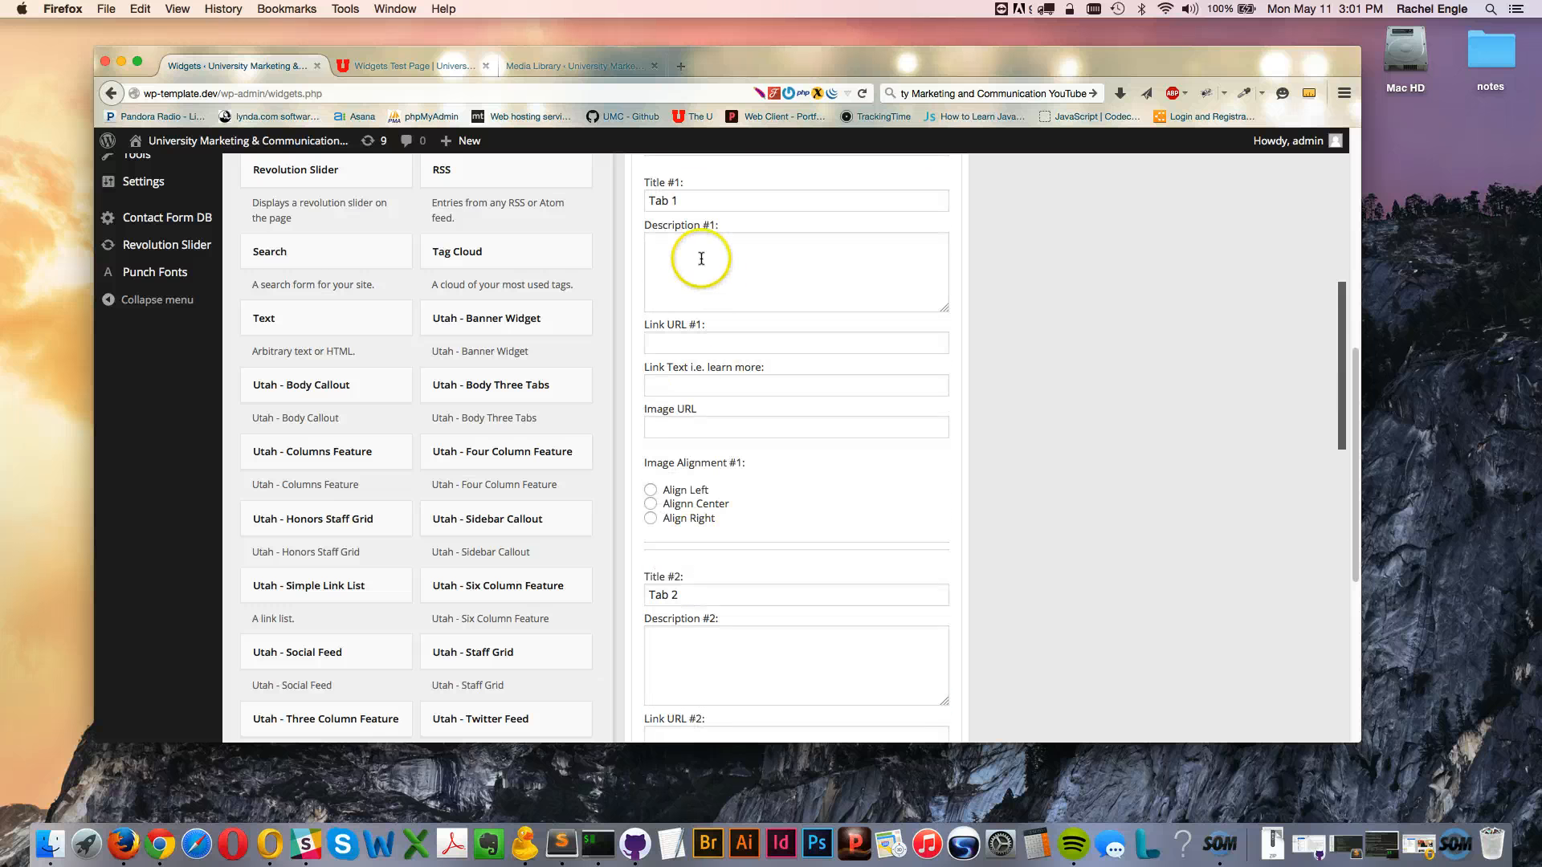
left_click(700, 257)
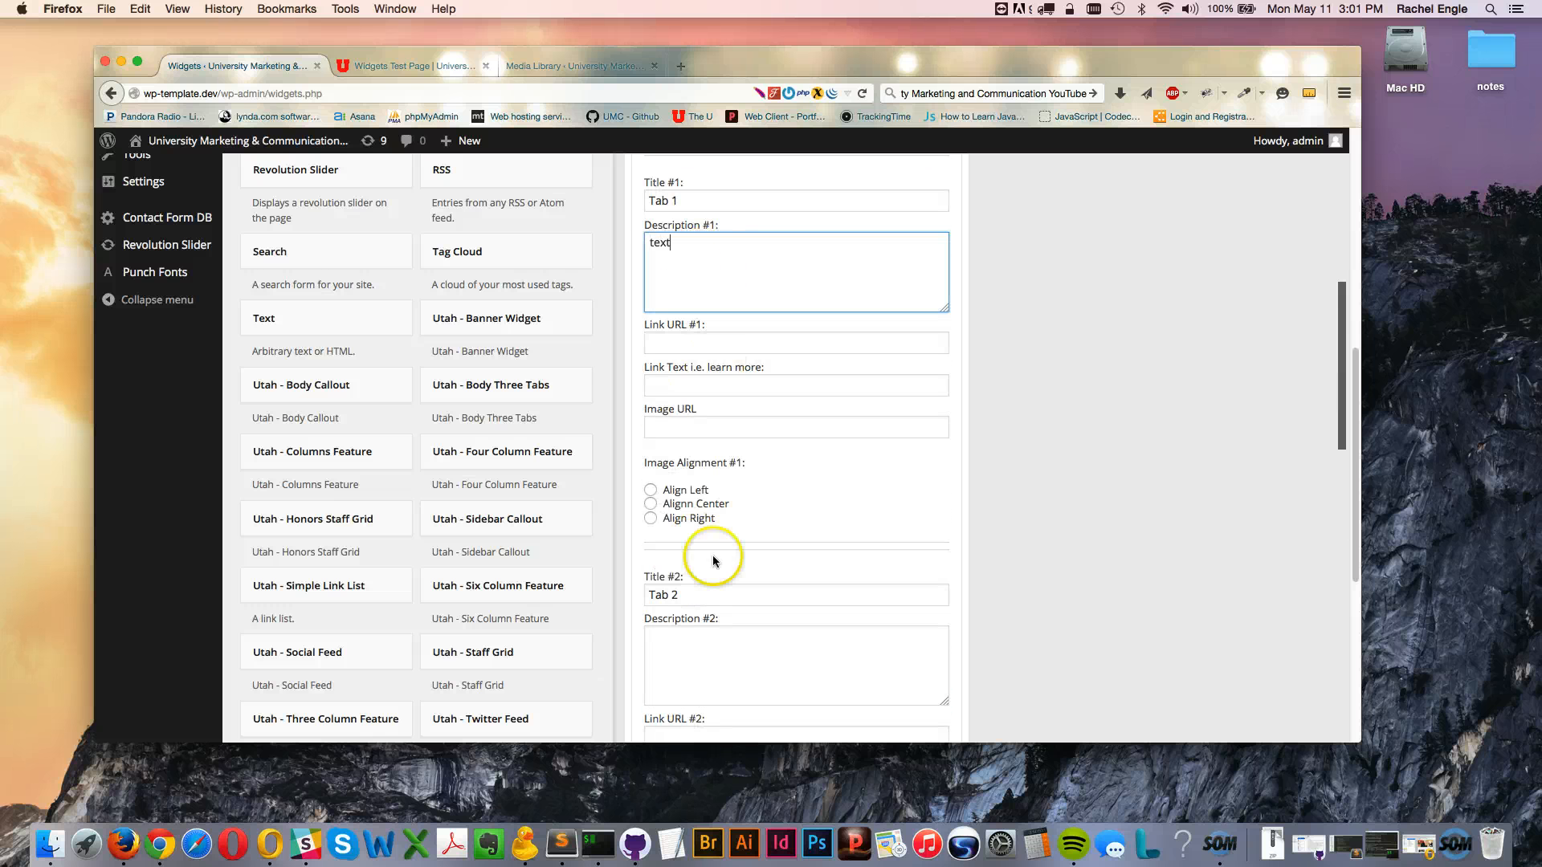
left_click(680, 666)
type("t3")
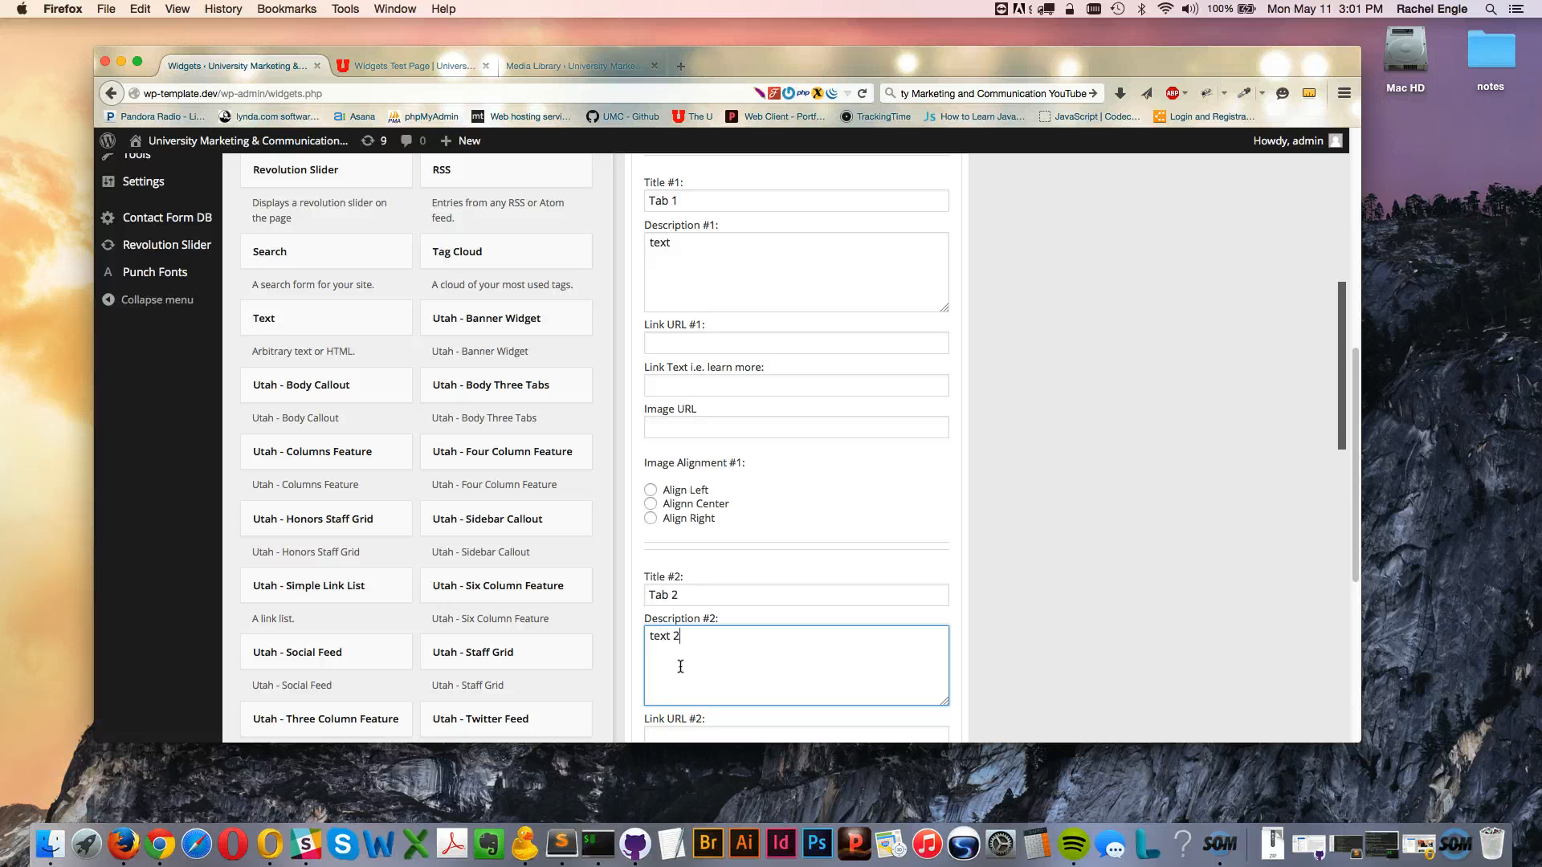
scroll(689, 655, "down", 10)
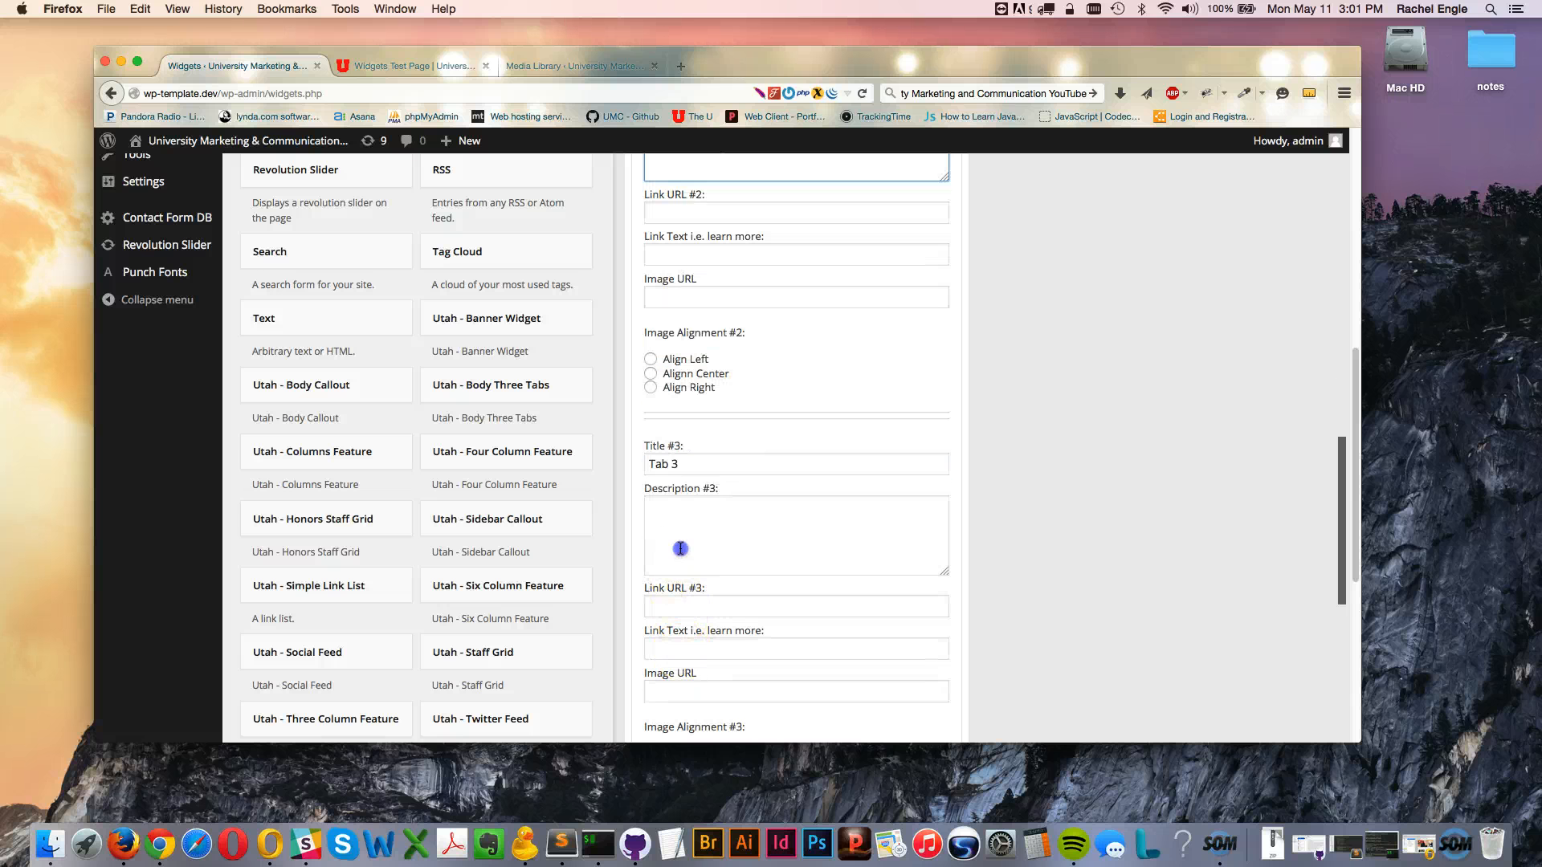
left_click(680, 547)
type("text")
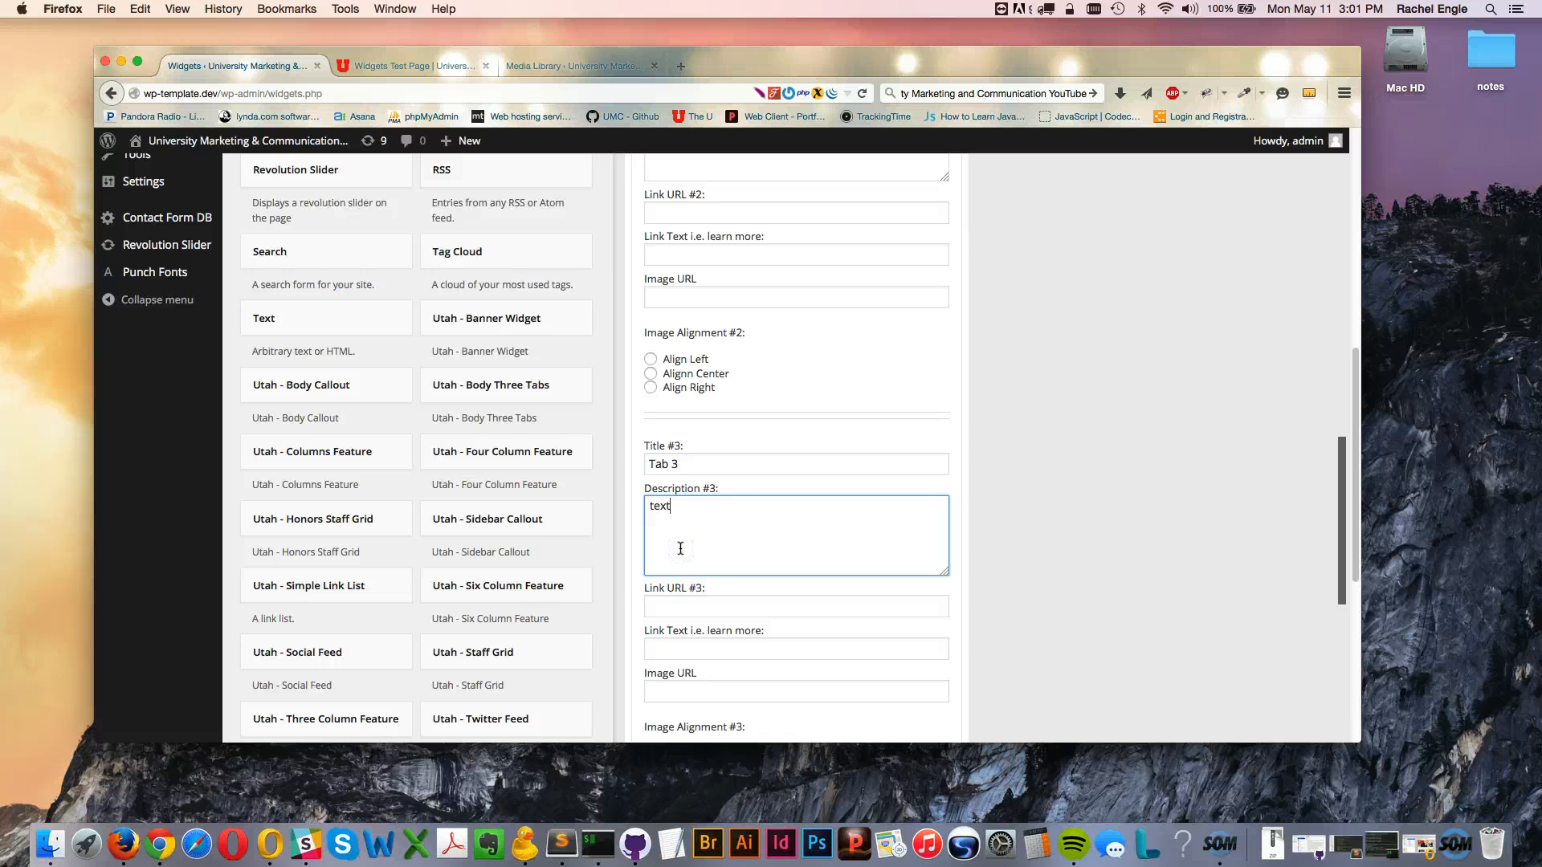
type(" 3")
scroll(692, 562, "down", 5)
left_click(922, 394)
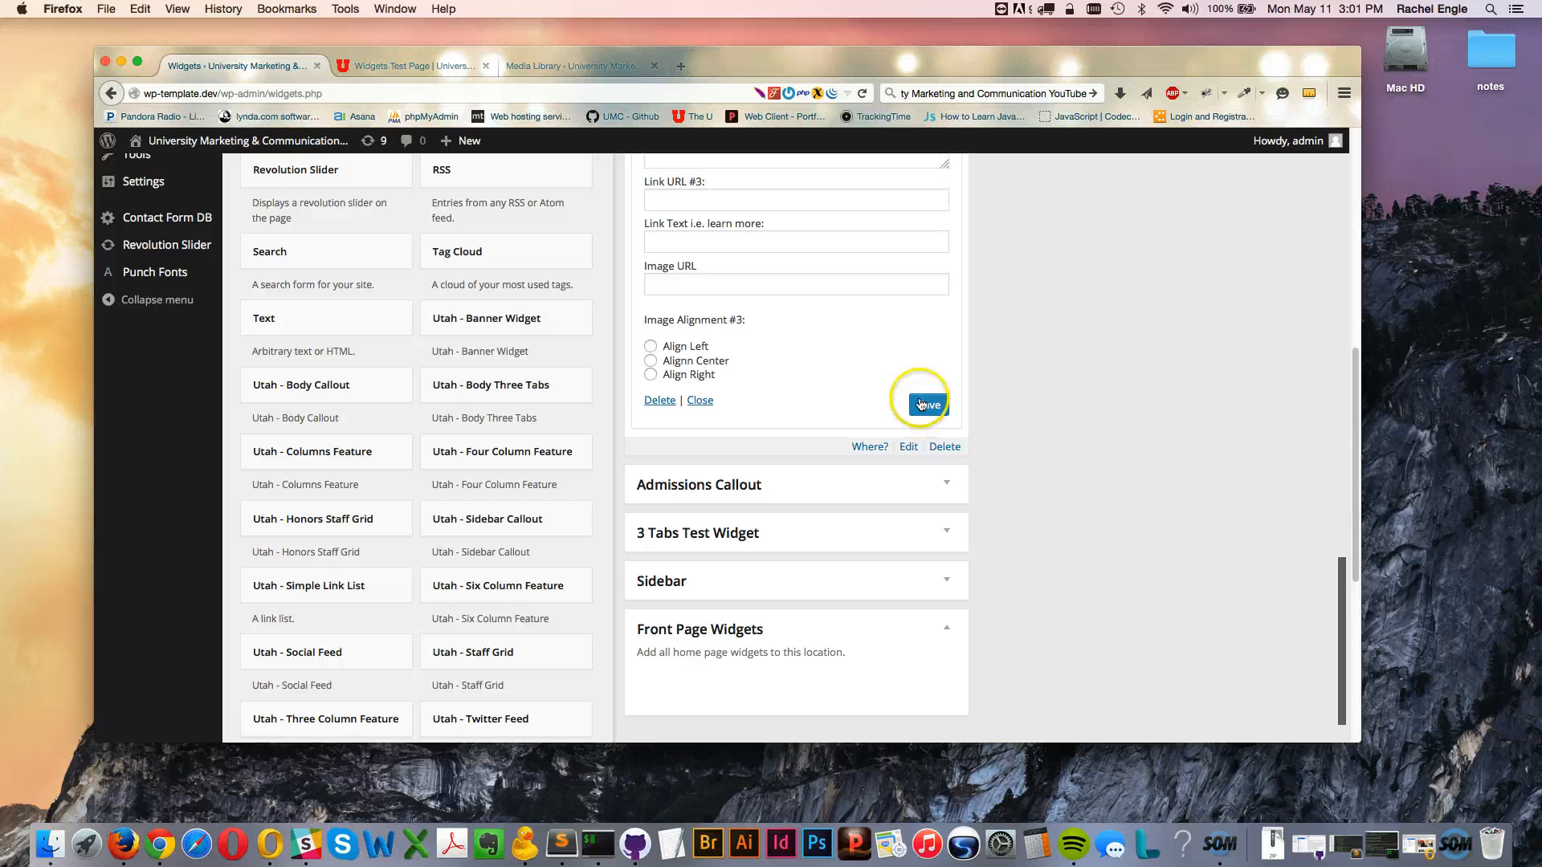
Reload the published Widgets Test Page and look at the three tabs below the two-column feature
scroll(884, 391, "up", 13)
left_click(434, 71)
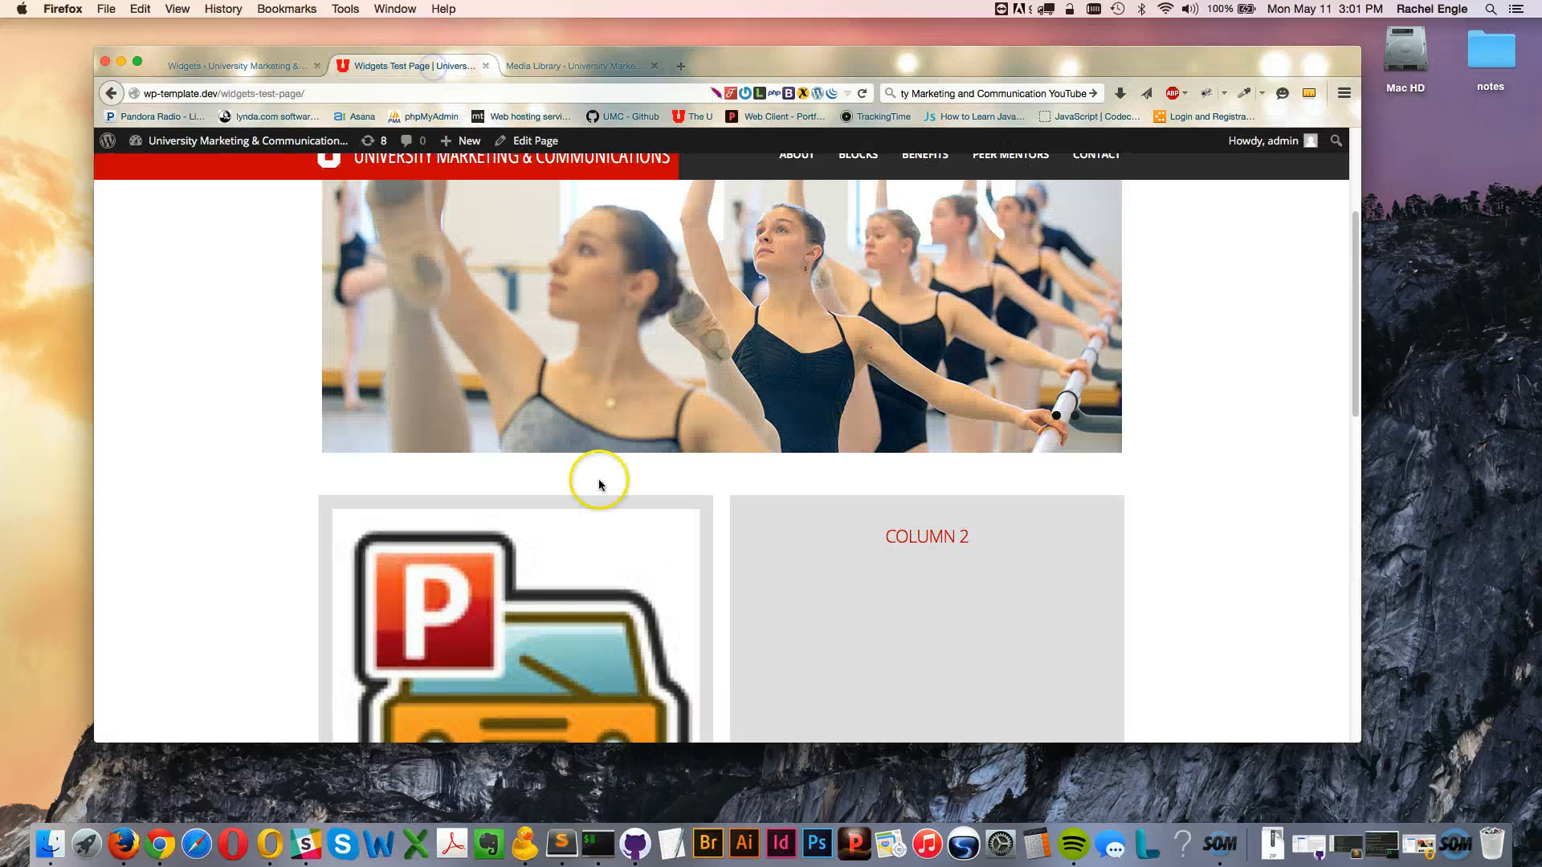
key("super+r")
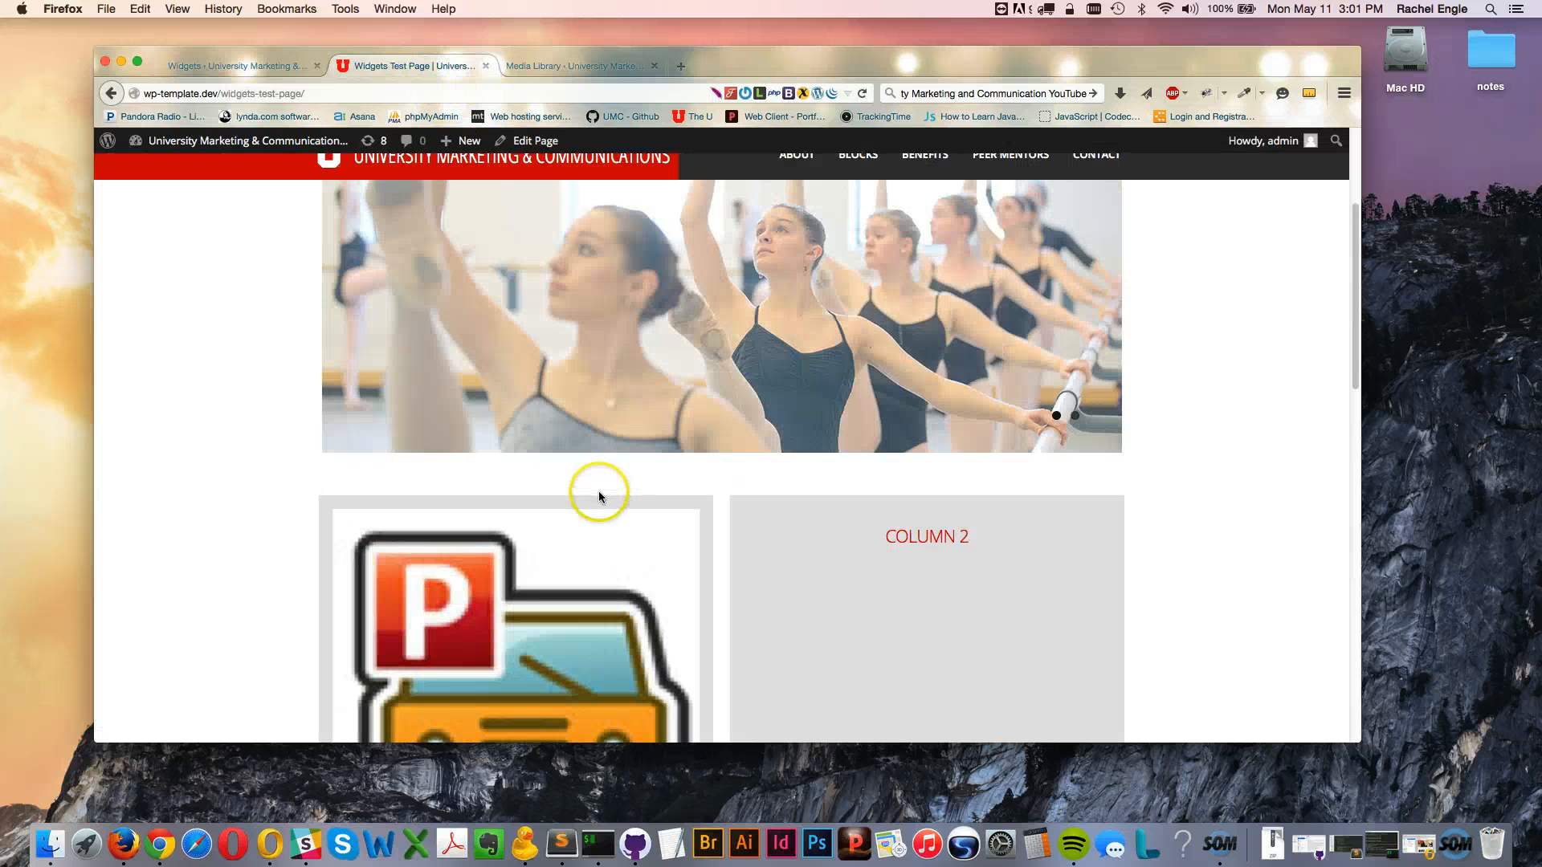
scroll(599, 498, "down", 1)
scroll(603, 497, "down", 12)
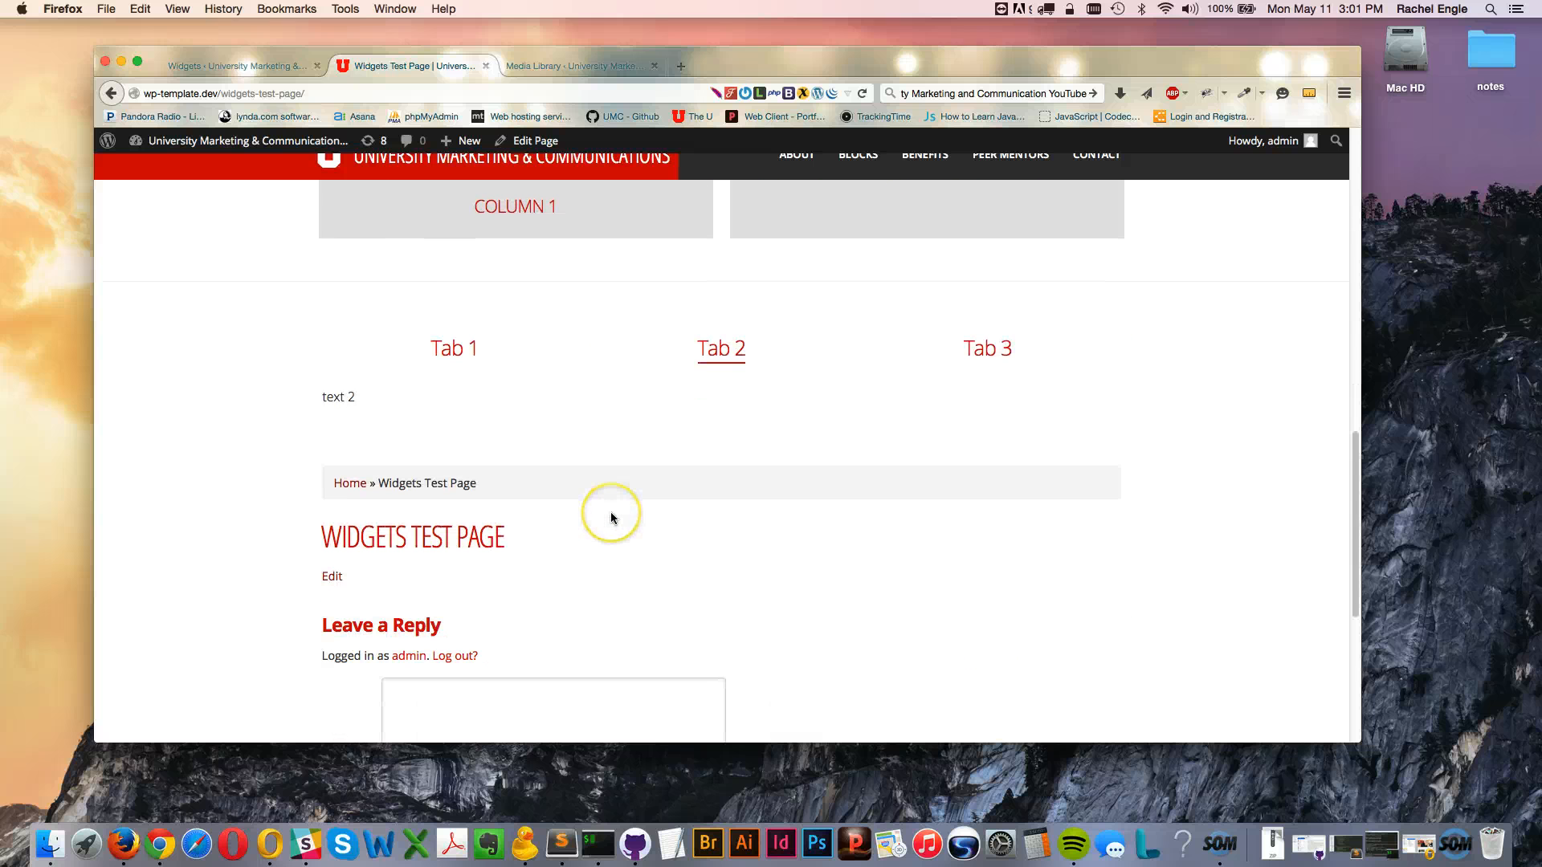
Switch between Tab 1 and Tab 2 on the published page to check their contents, and reload the page
left_click(451, 345)
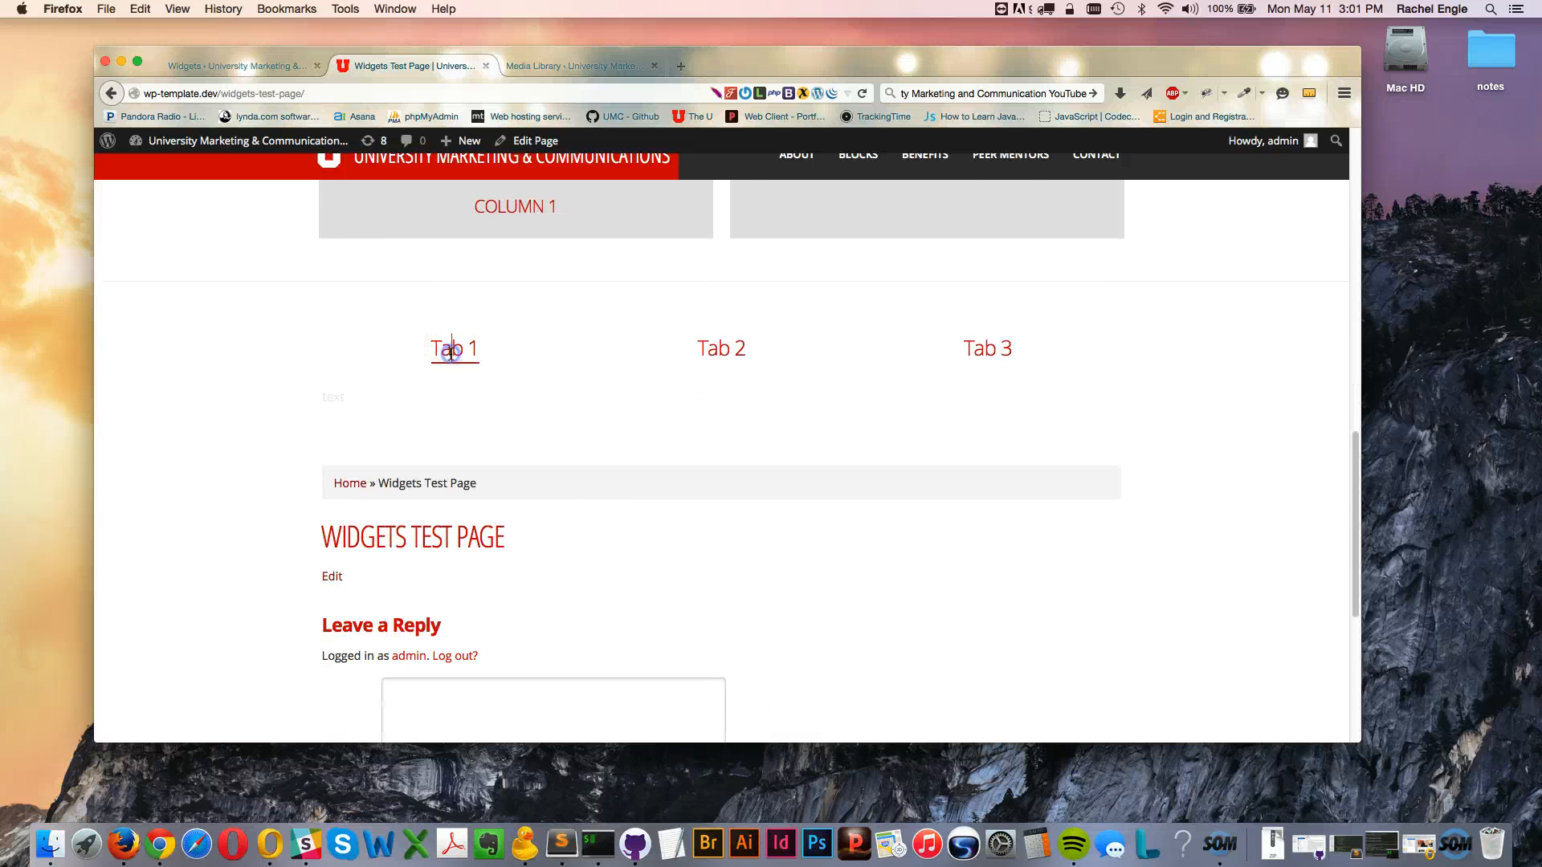
left_click(722, 349)
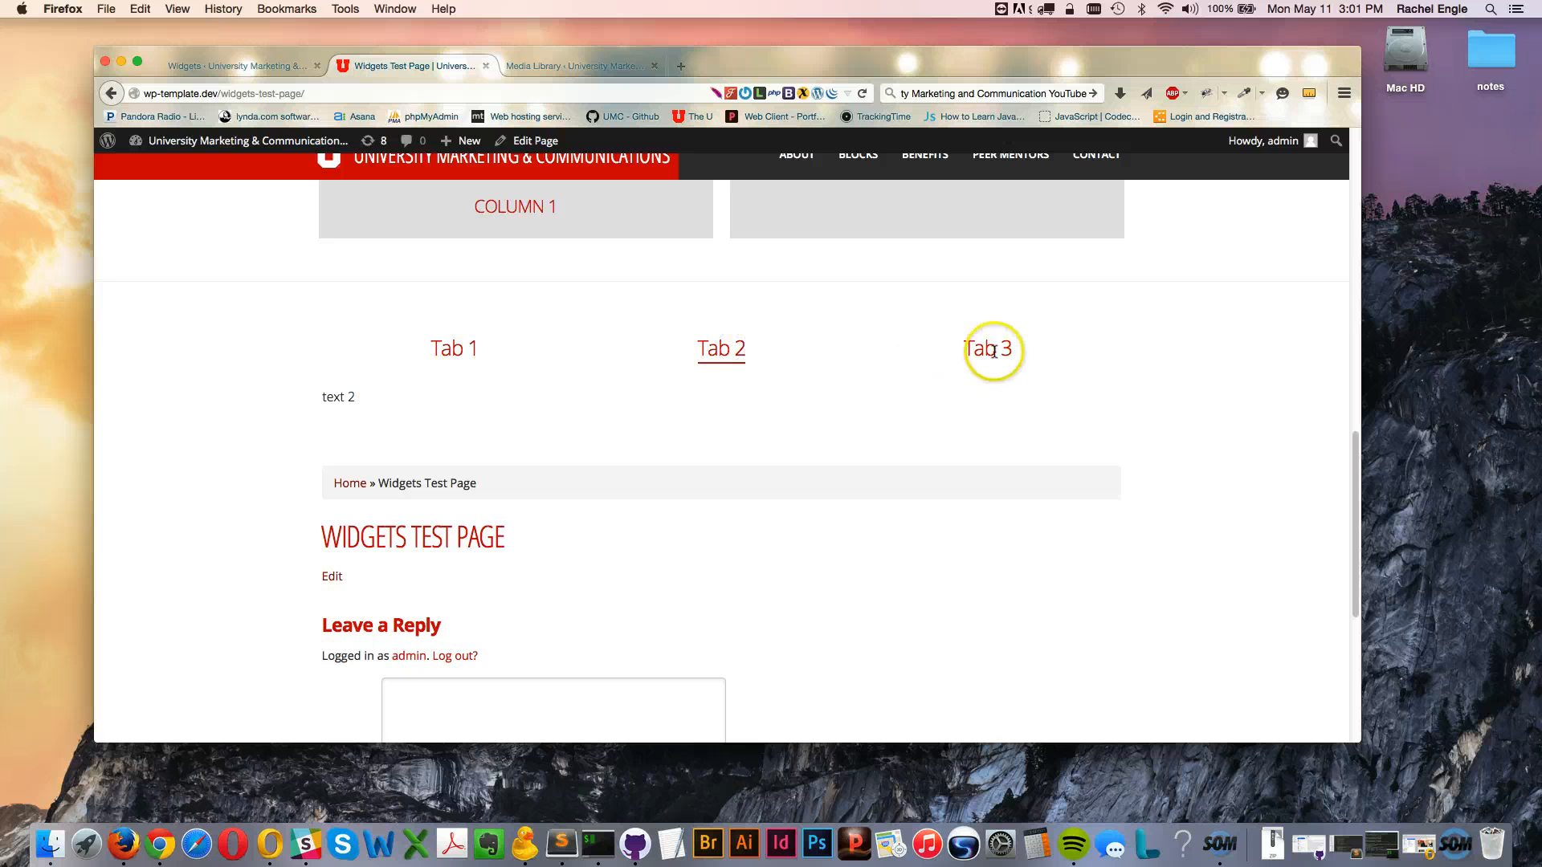
left_click(720, 348)
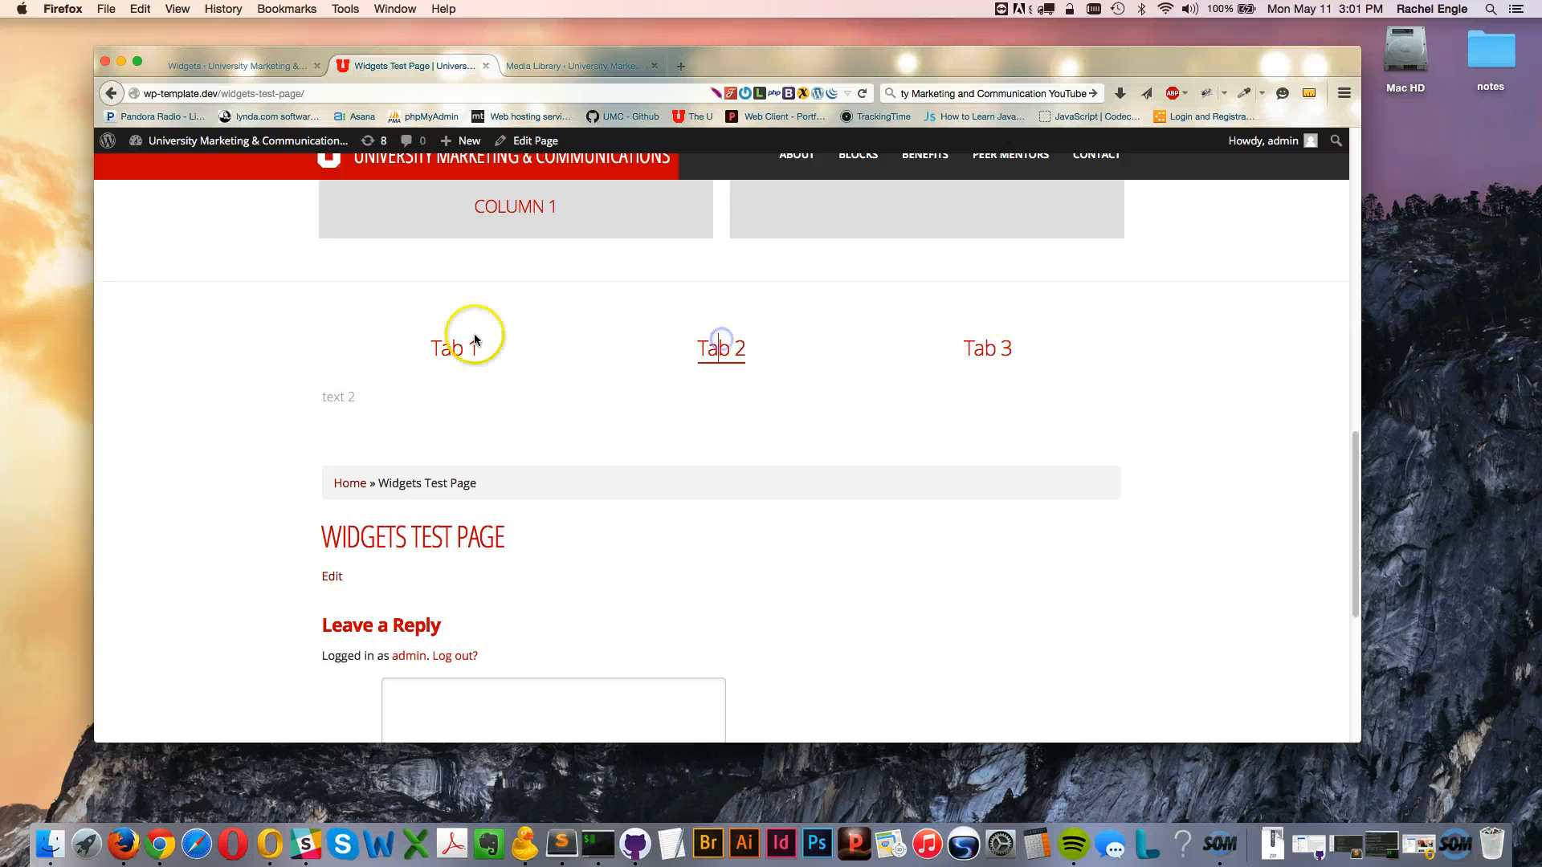
left_click(439, 347)
left_click(731, 342)
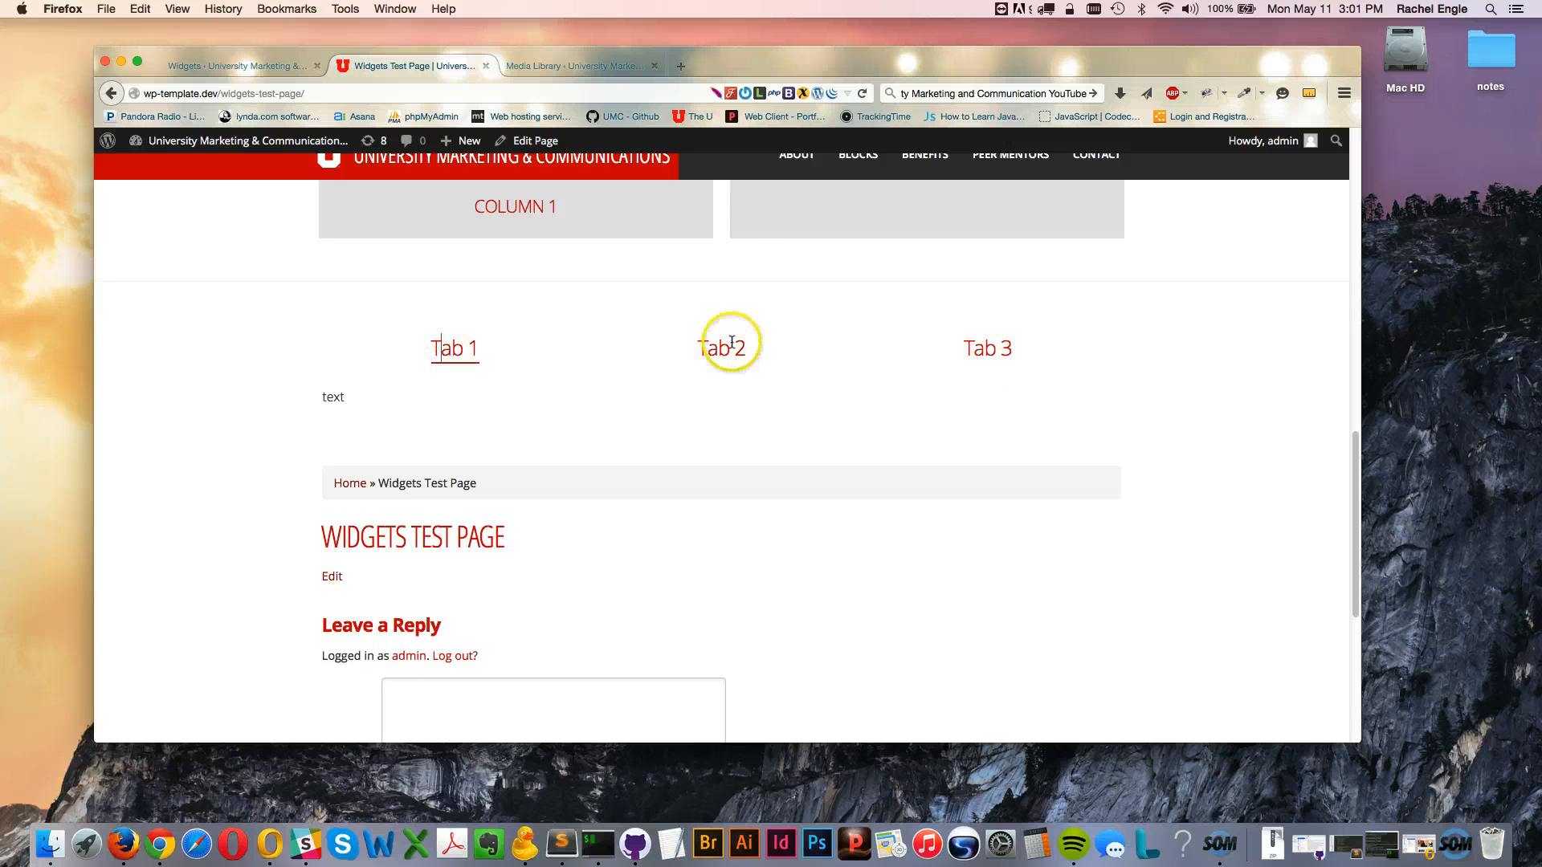
key("super+r")
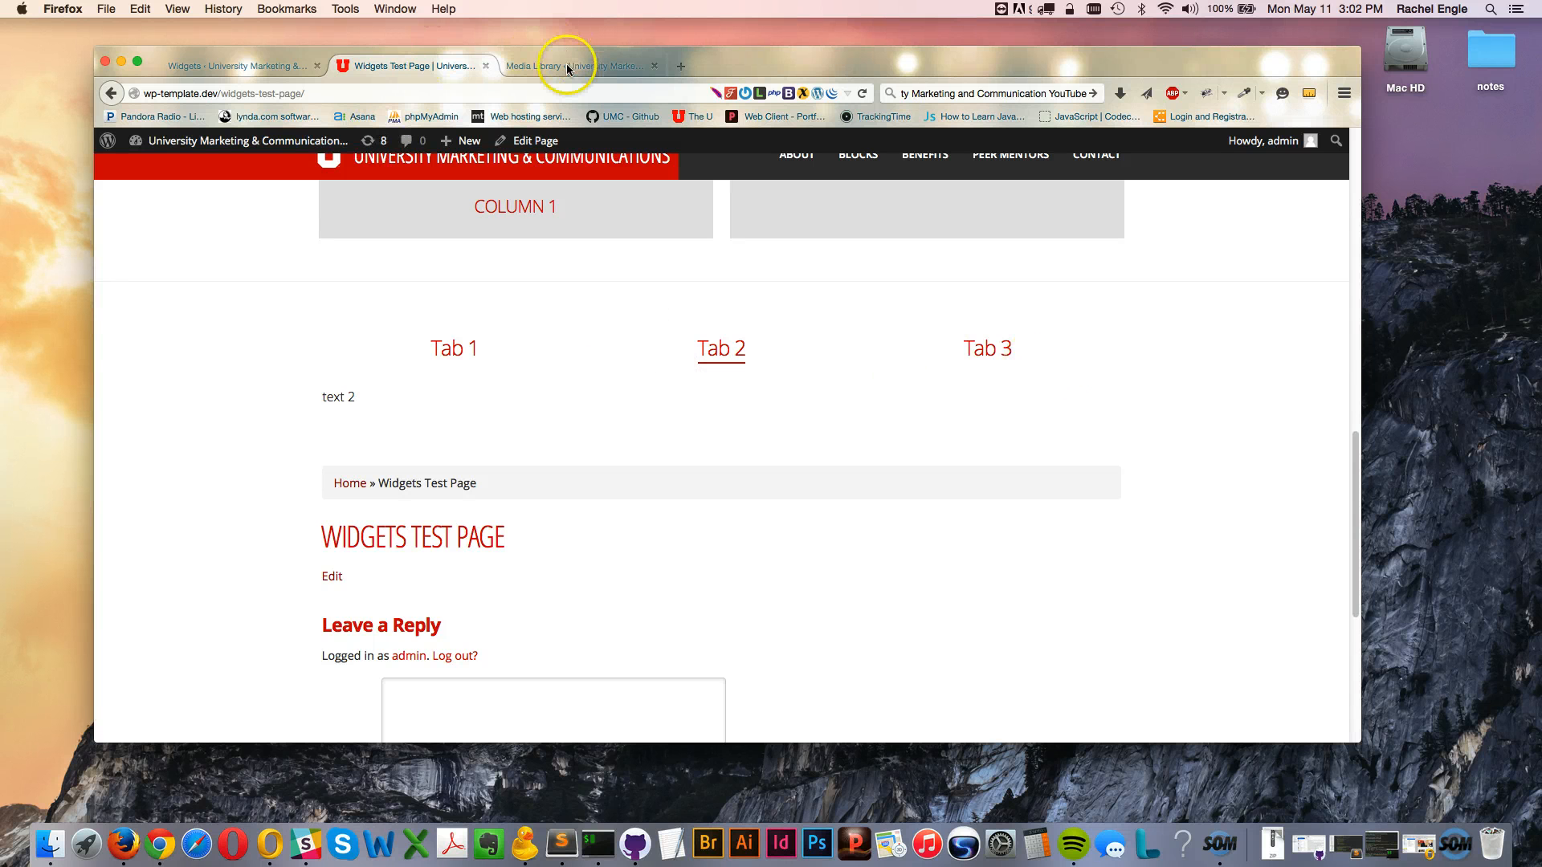
Return to the Widgets page and collapse the Body Three Tabs widget in Widgets Above Post Test
left_click(202, 64)
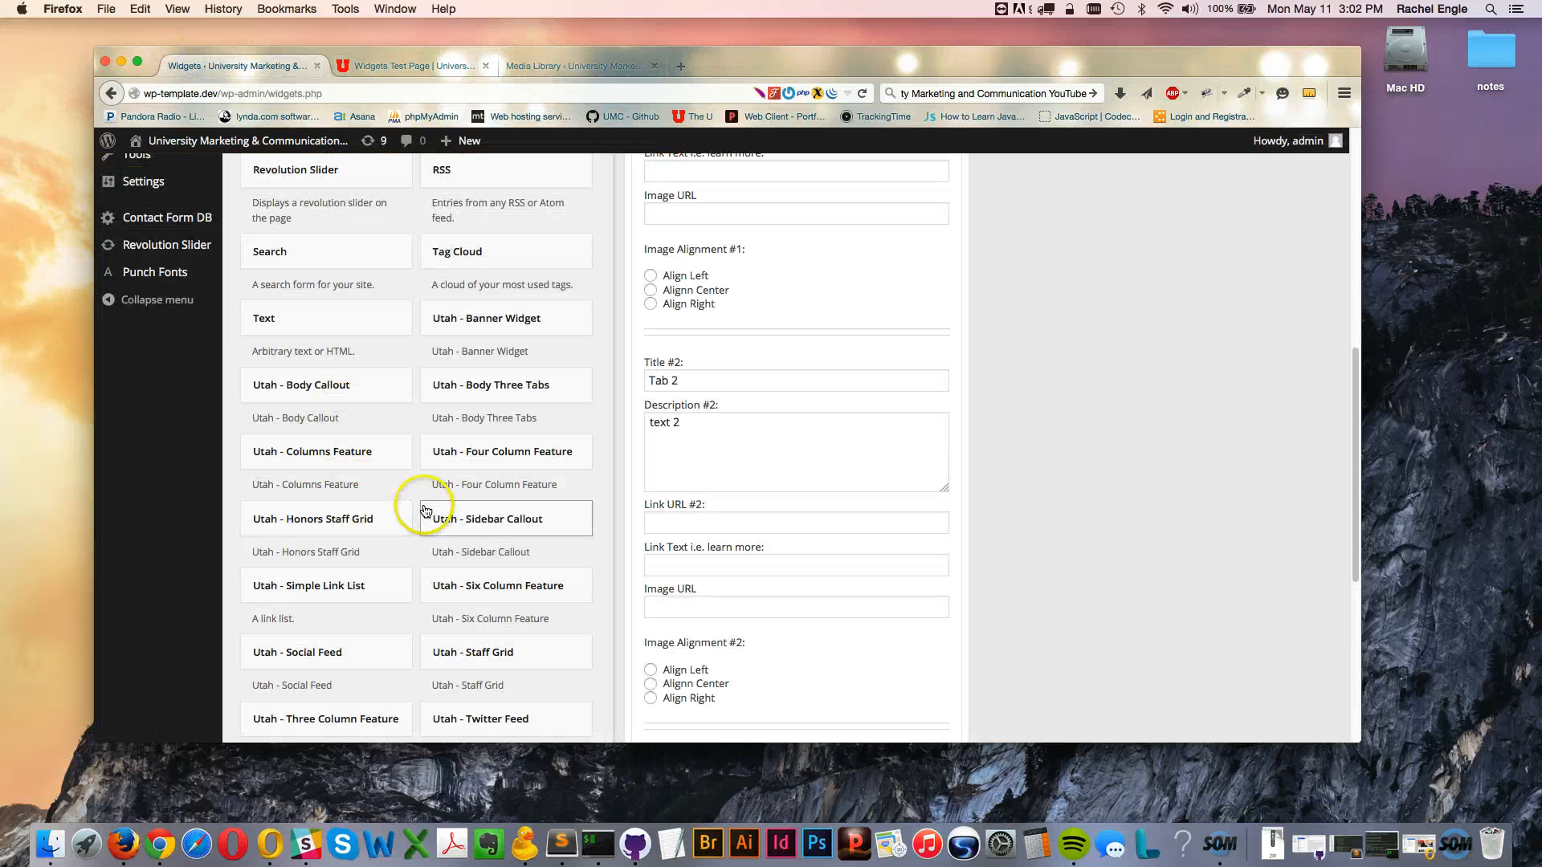
scroll(426, 510, "down", 2)
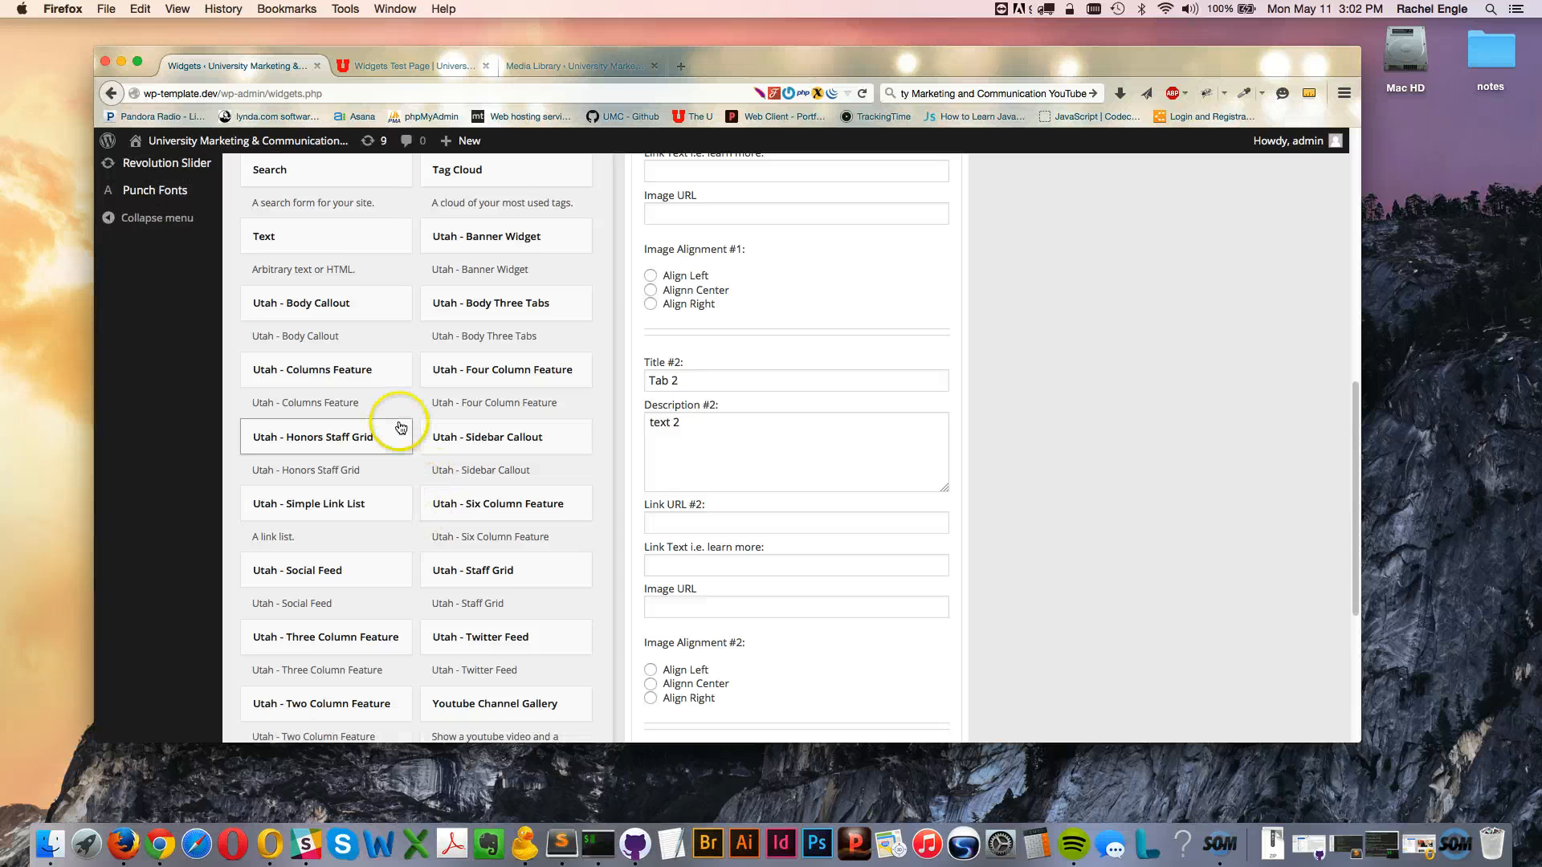
scroll(563, 428, "up", 3)
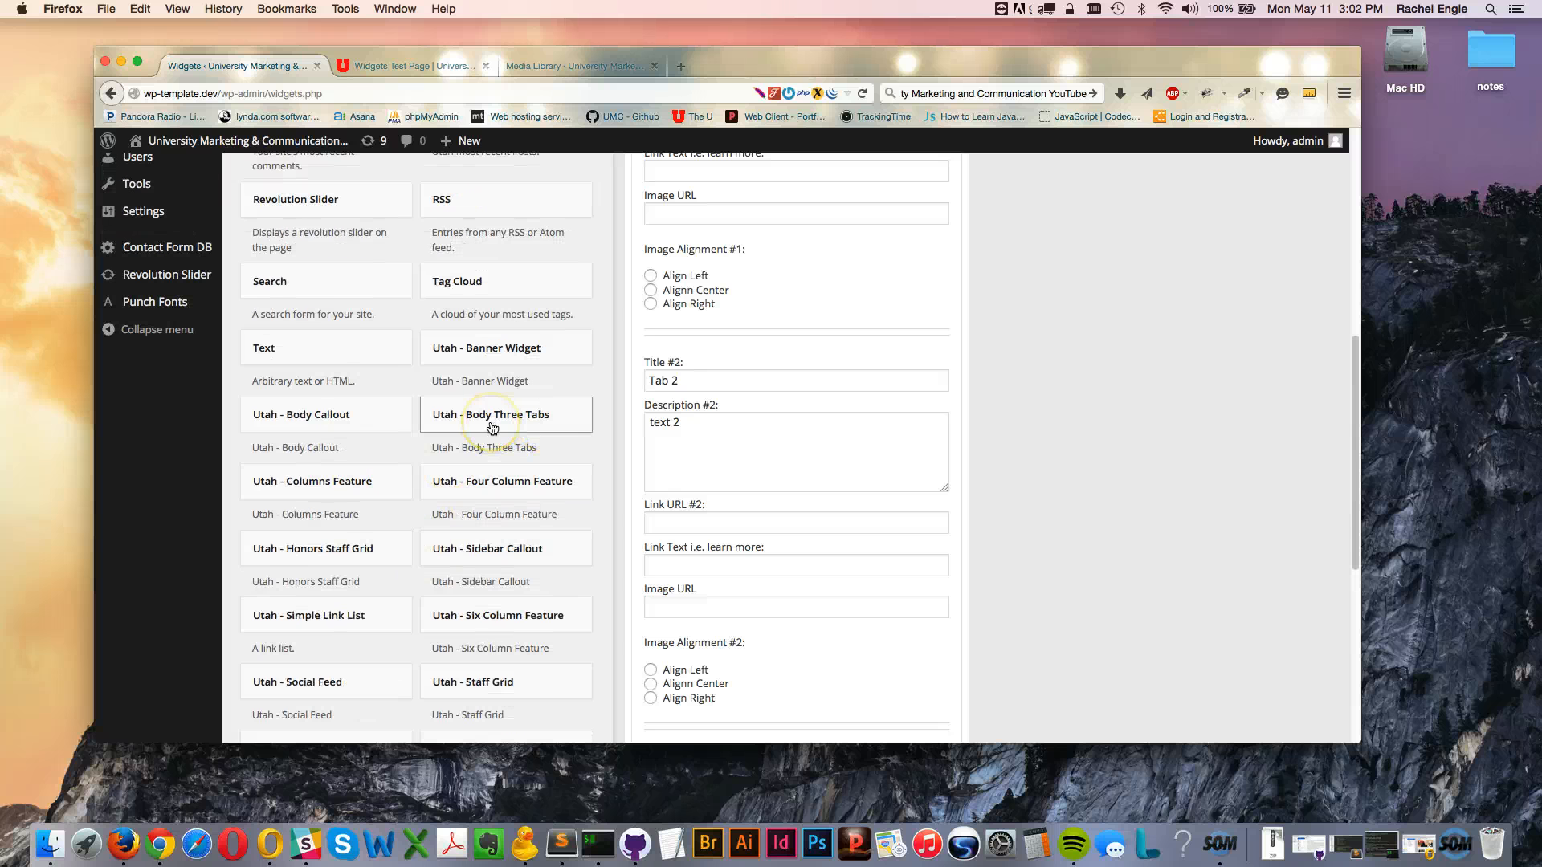
scroll(912, 402, "up", 10)
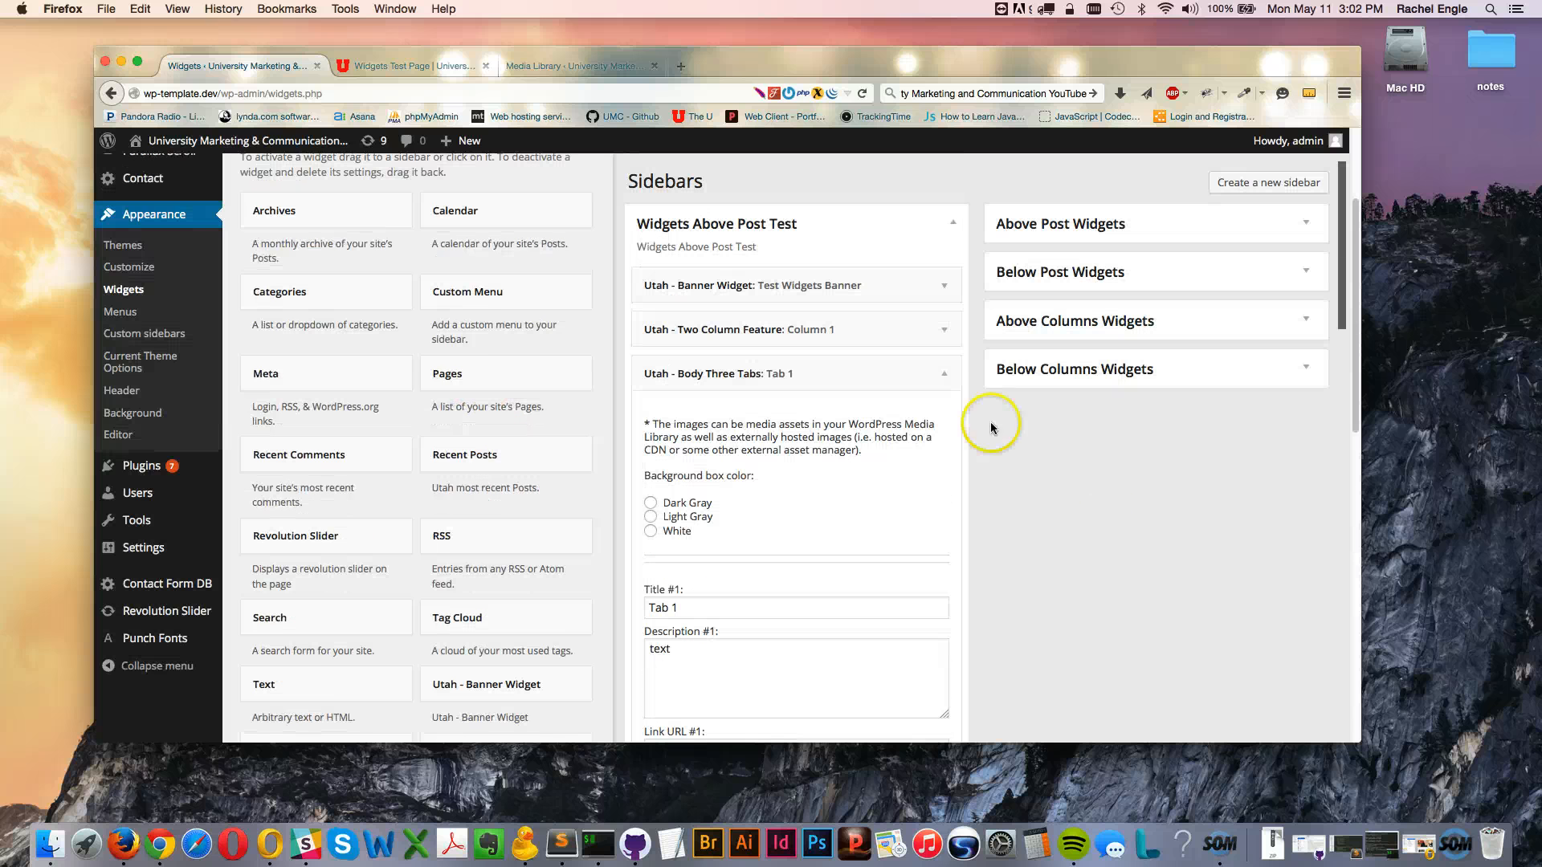
left_click(944, 376)
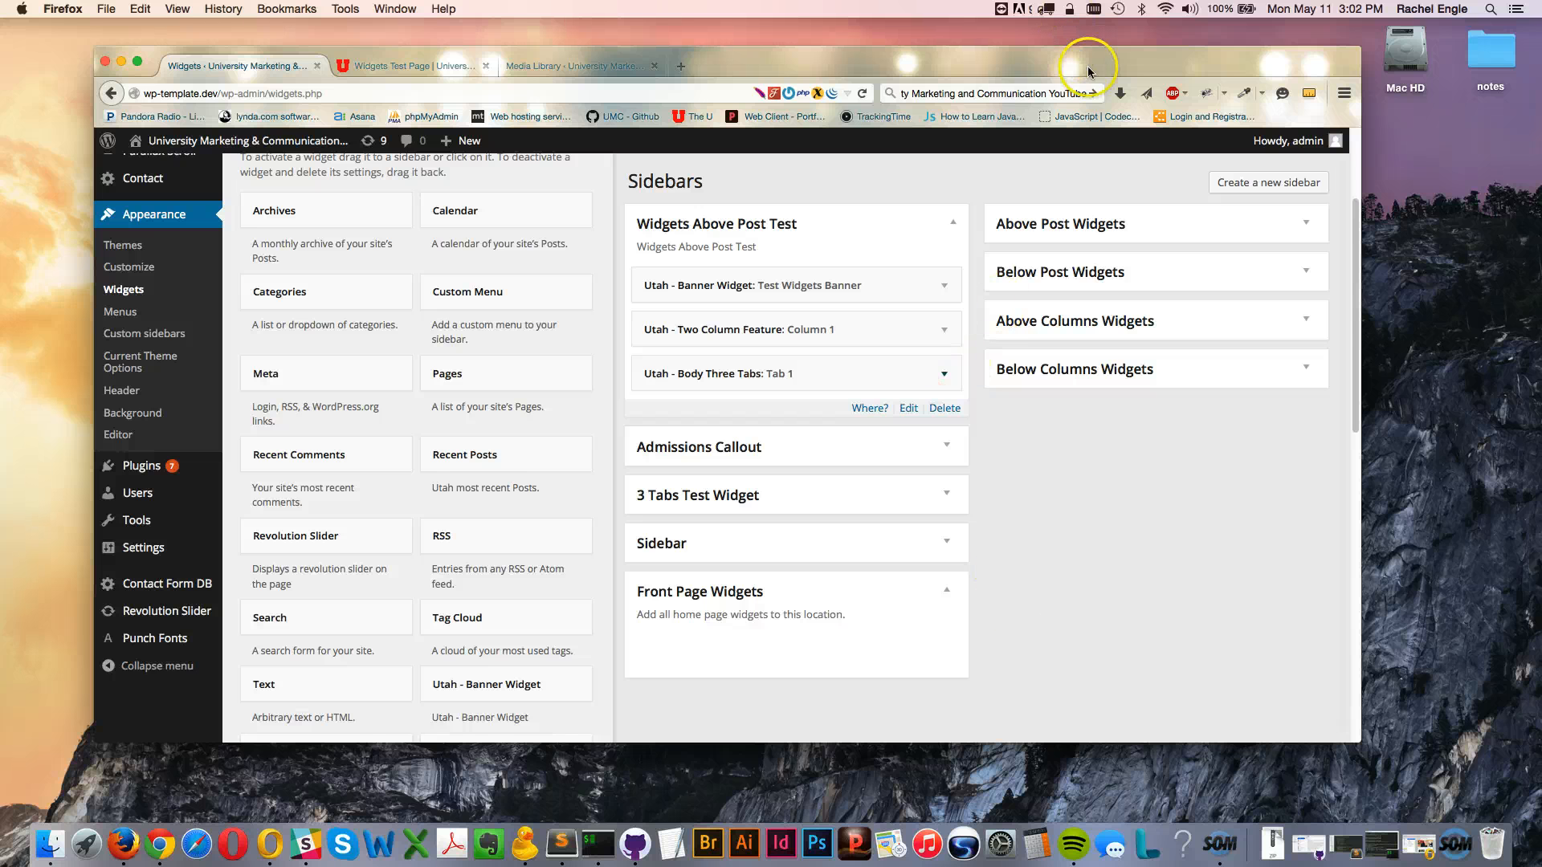
Create a new sidebar with both its name and description set to My custom sidebar Nav
scroll(1025, 495, "up", 3)
left_click(1231, 181)
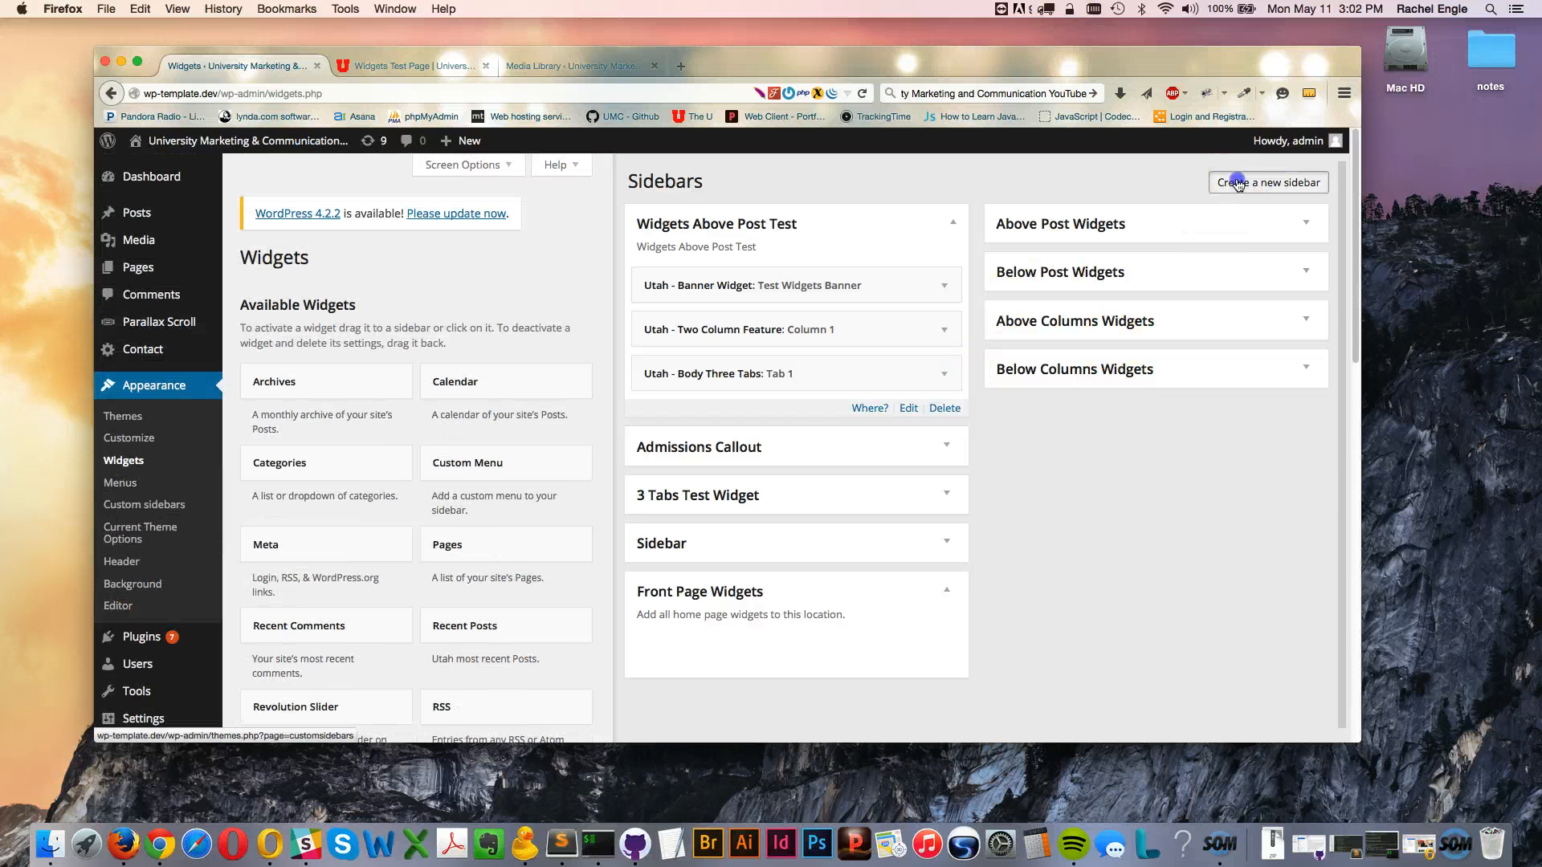
left_click(862, 266)
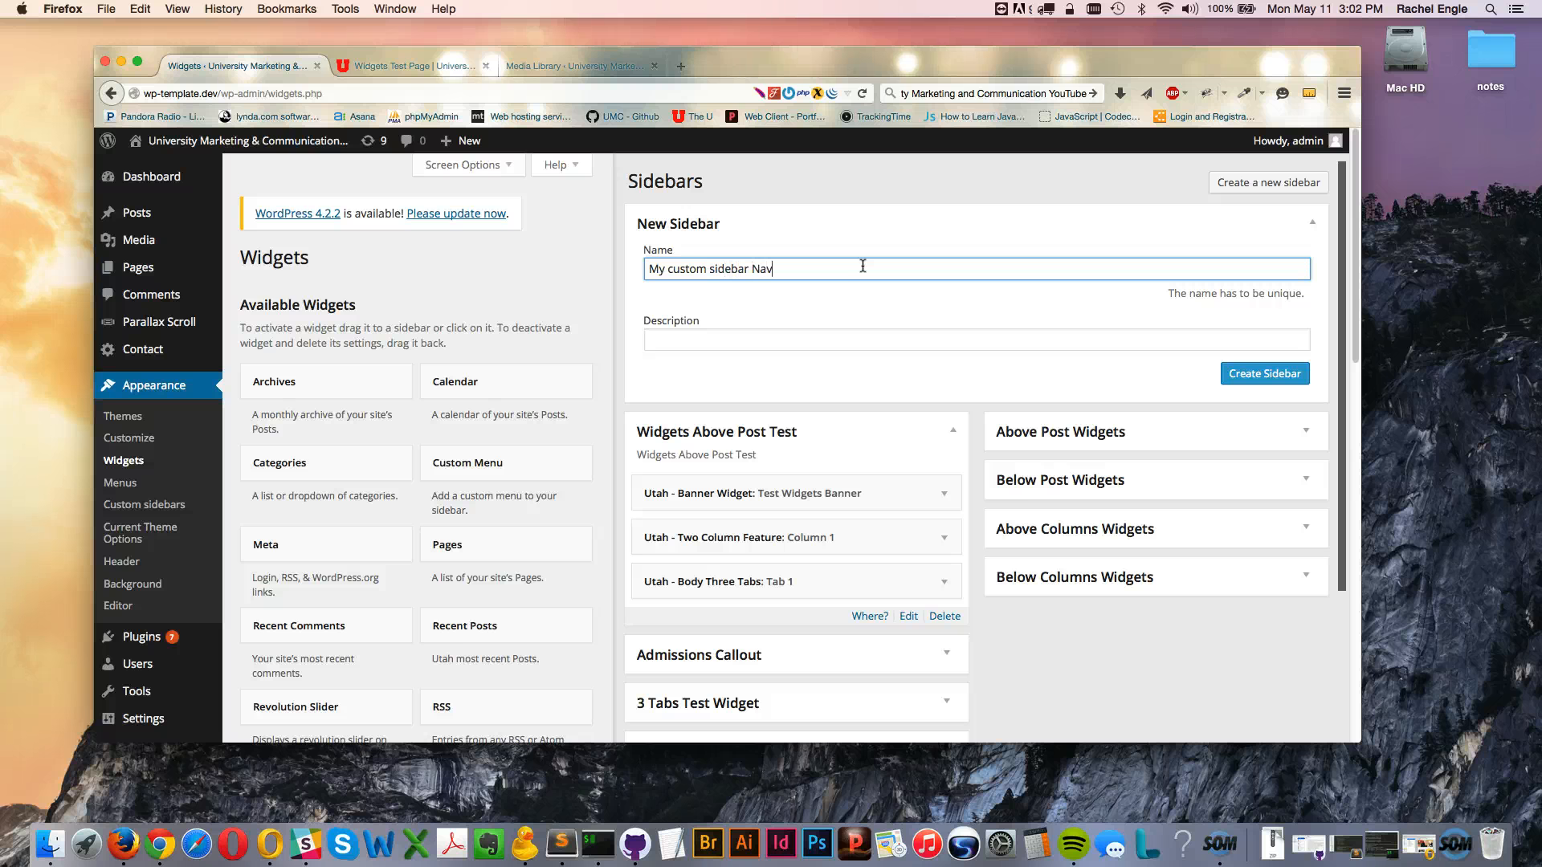
key("super+a")
key("super+c")
key("Tab")
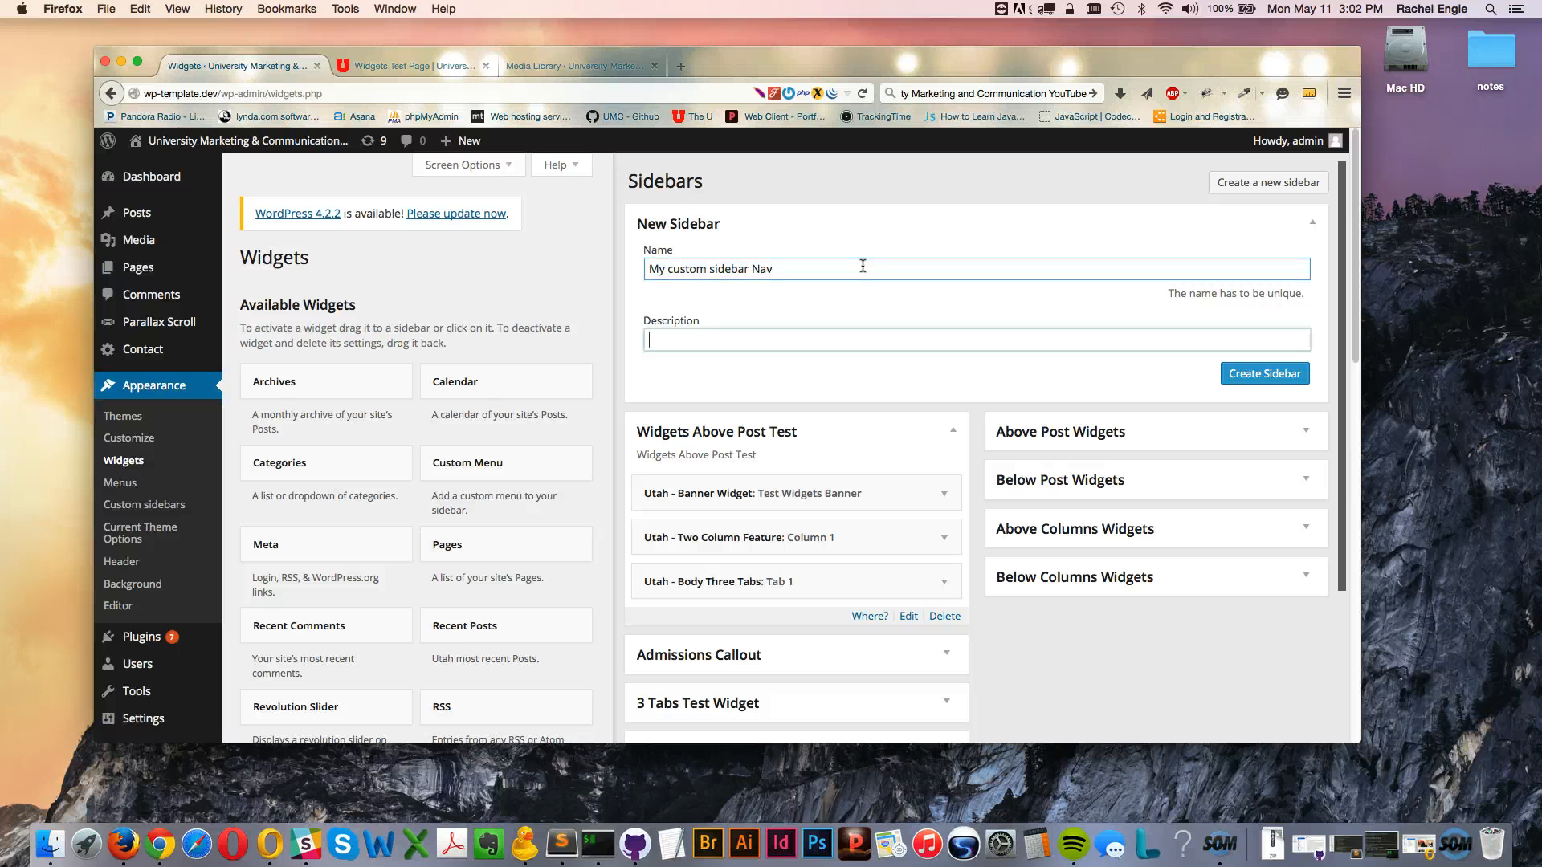
key("super+v")
left_click(1255, 374)
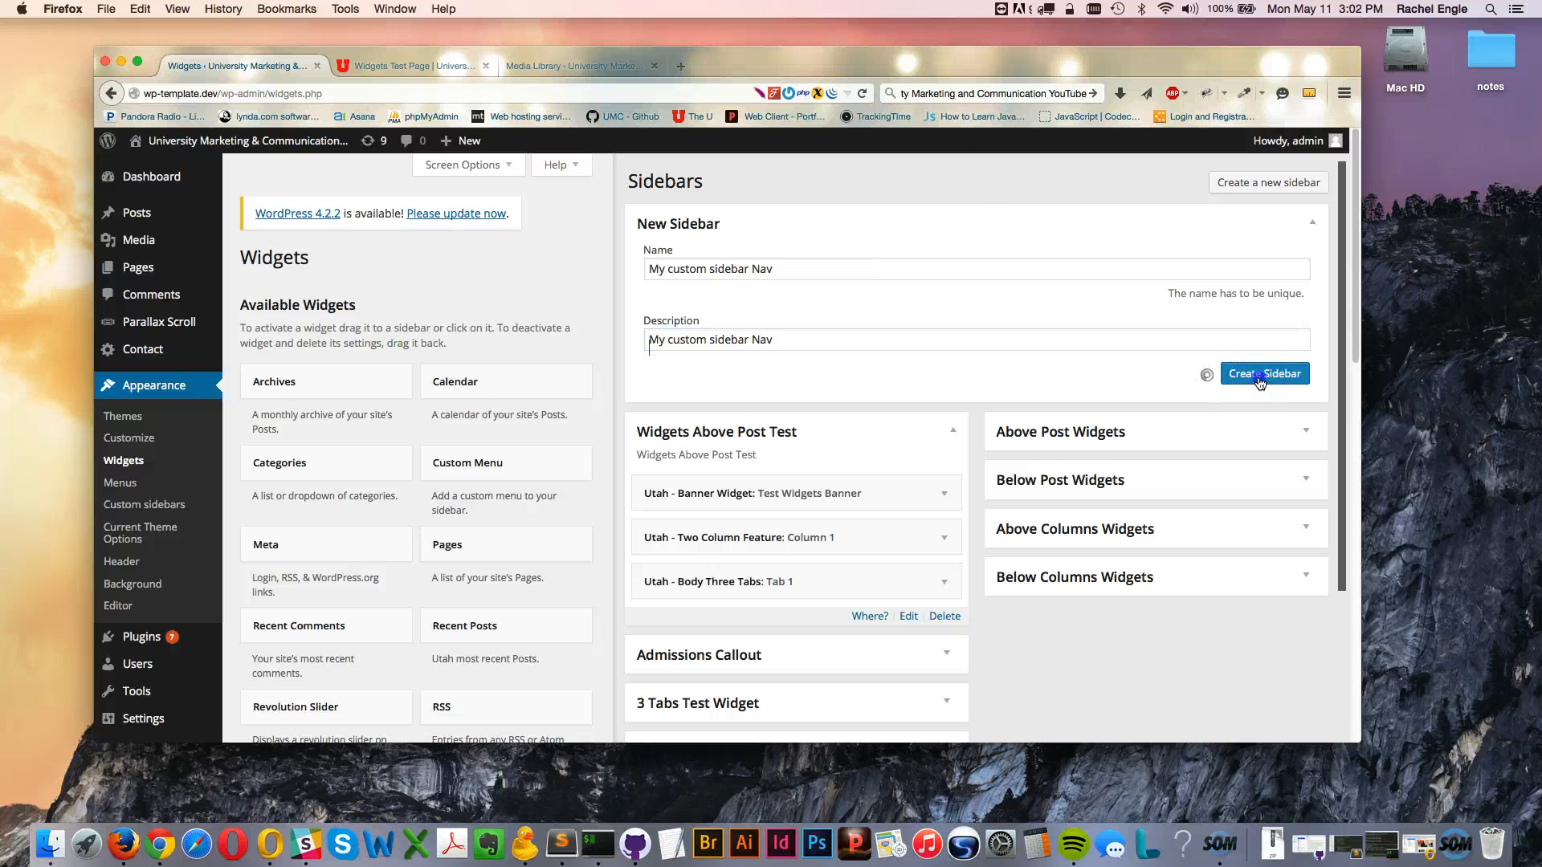
Add a Utah - Simple Link List widget to the My custom sidebar Nav sidebar
scroll(809, 546, "down", 3)
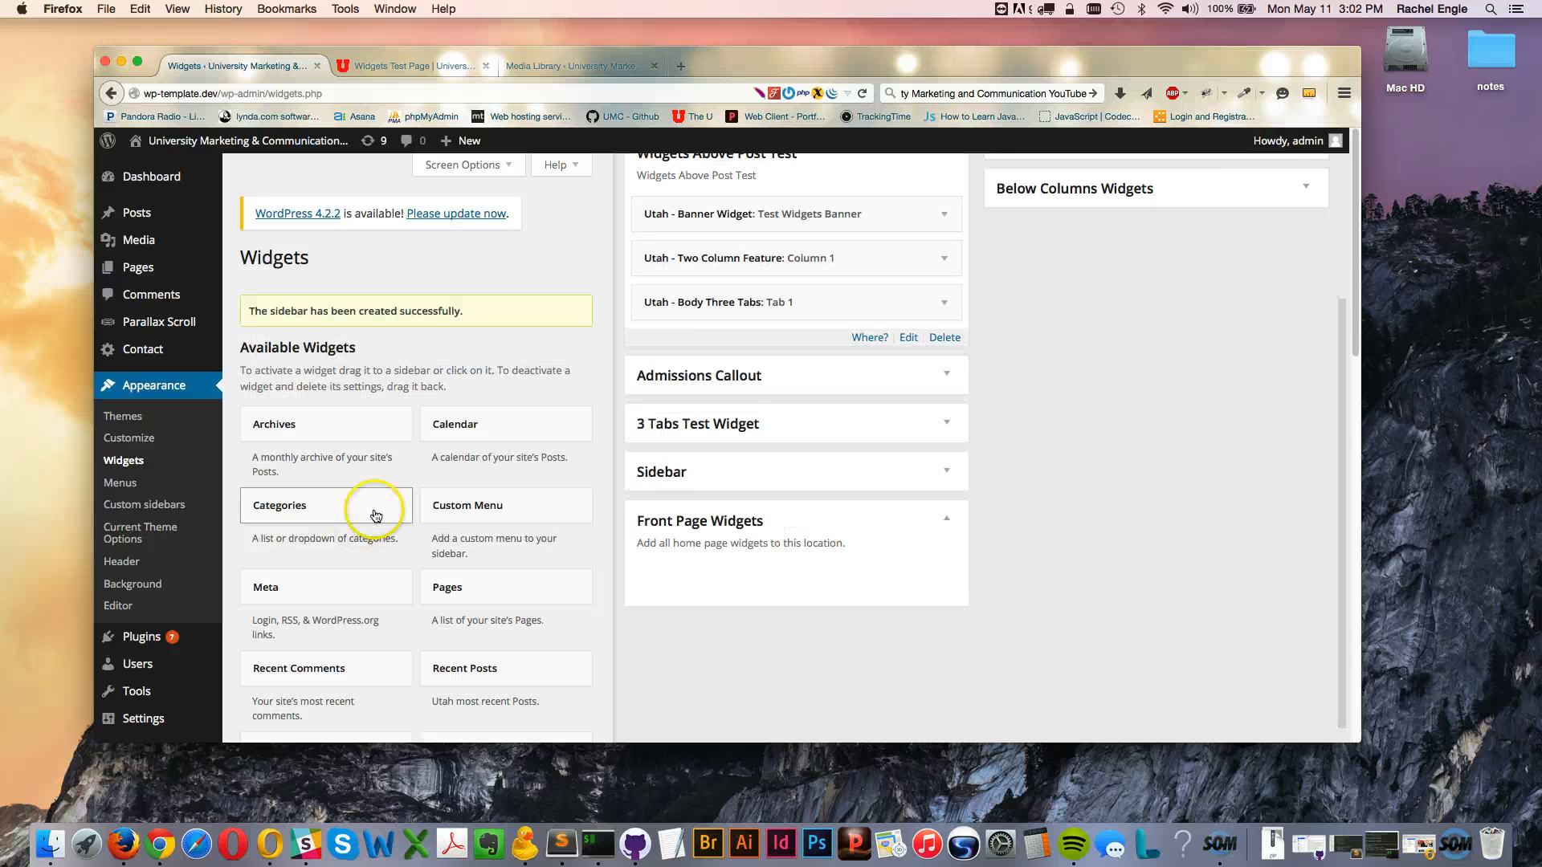
scroll(868, 489, "up", 3)
scroll(452, 554, "down", 10)
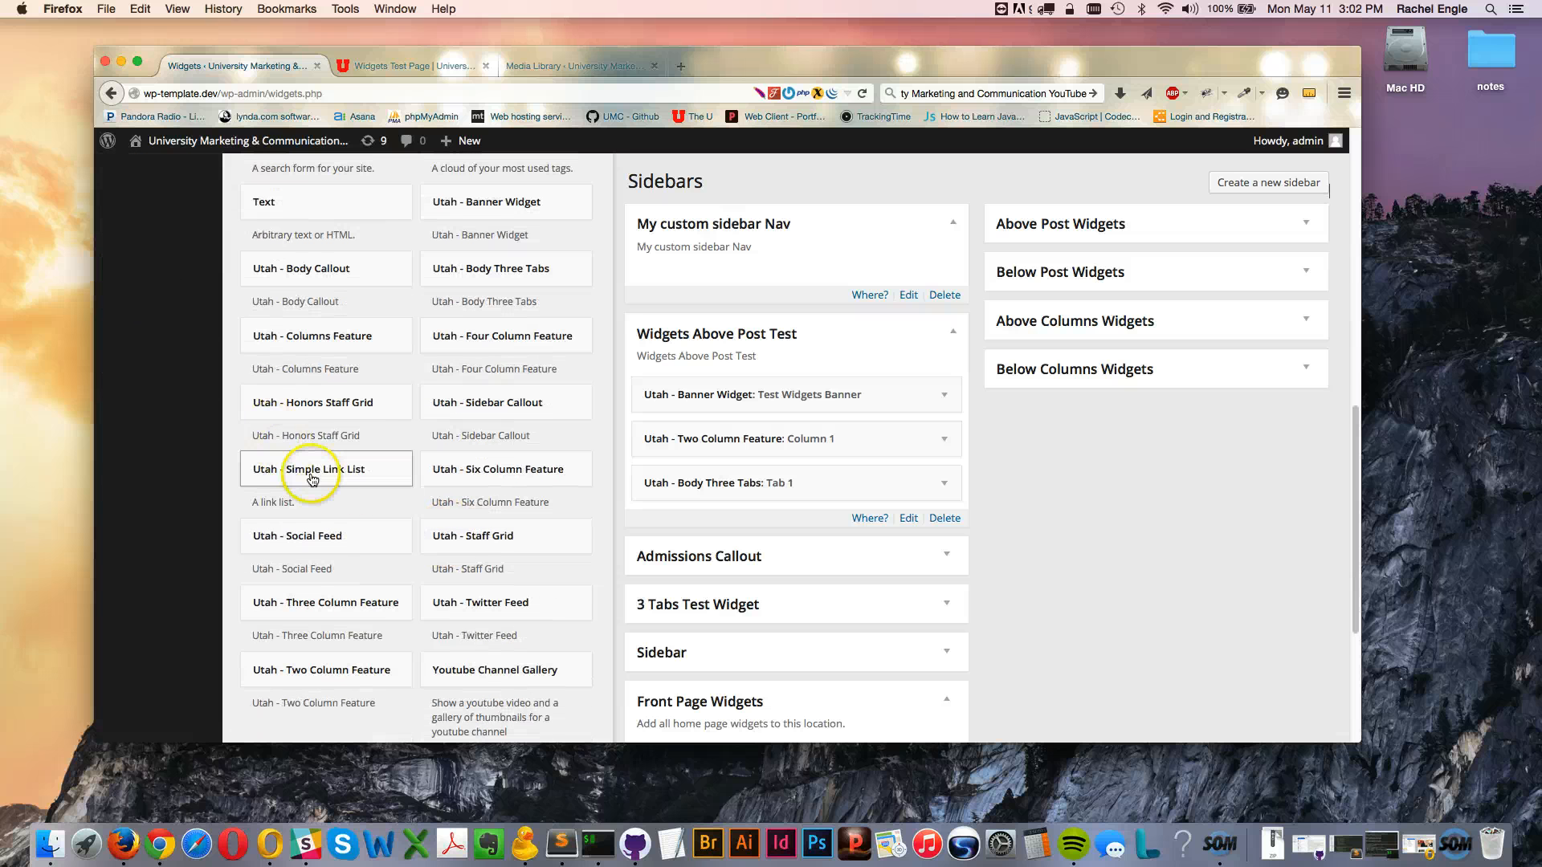
scroll(305, 490, "up", 2)
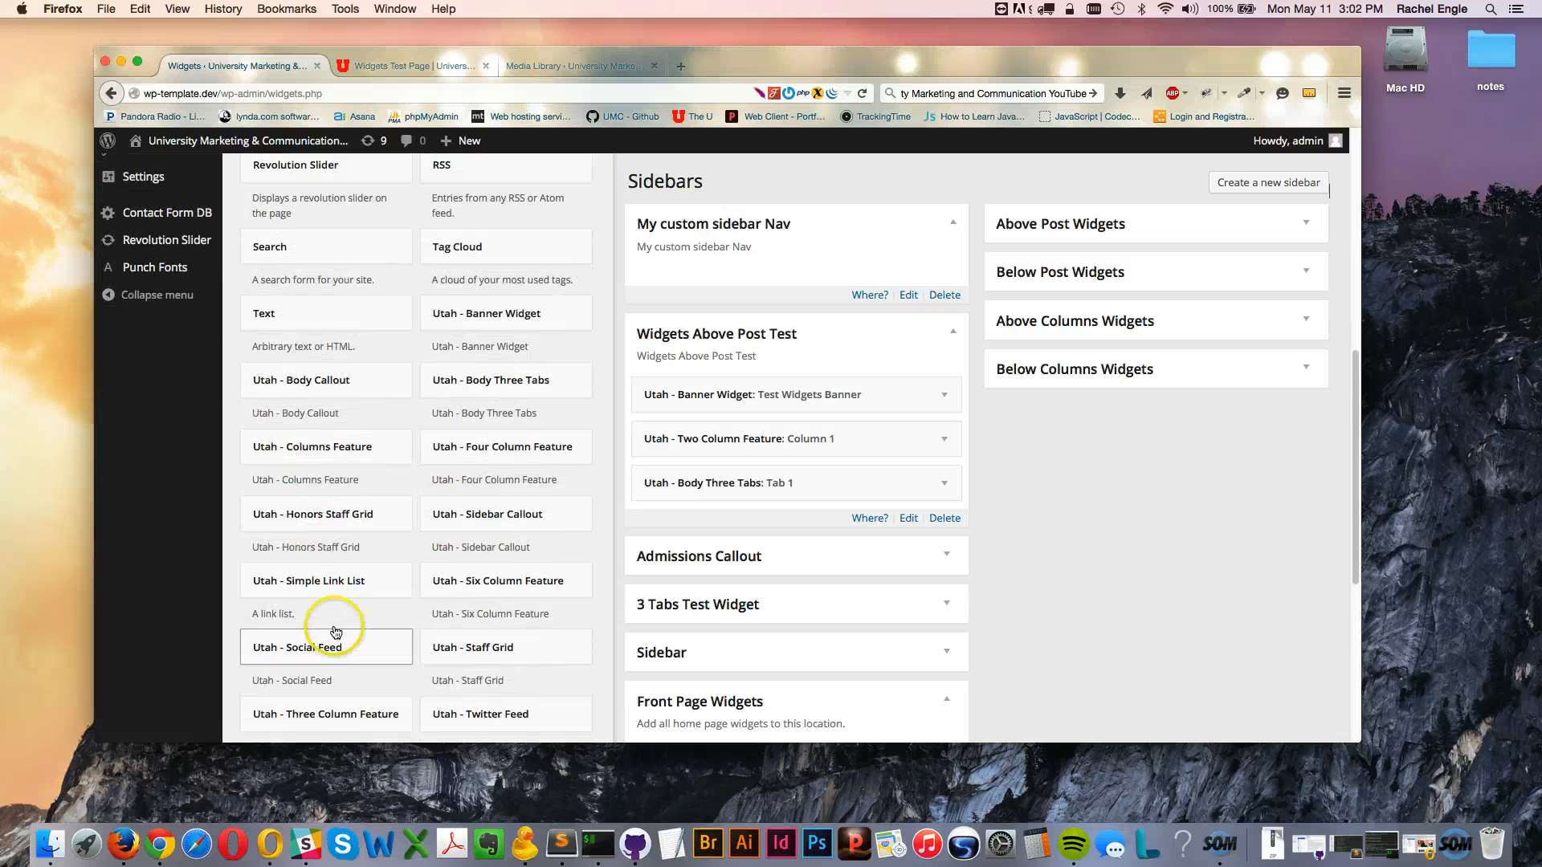
left_click_drag(297, 581, 759, 288)
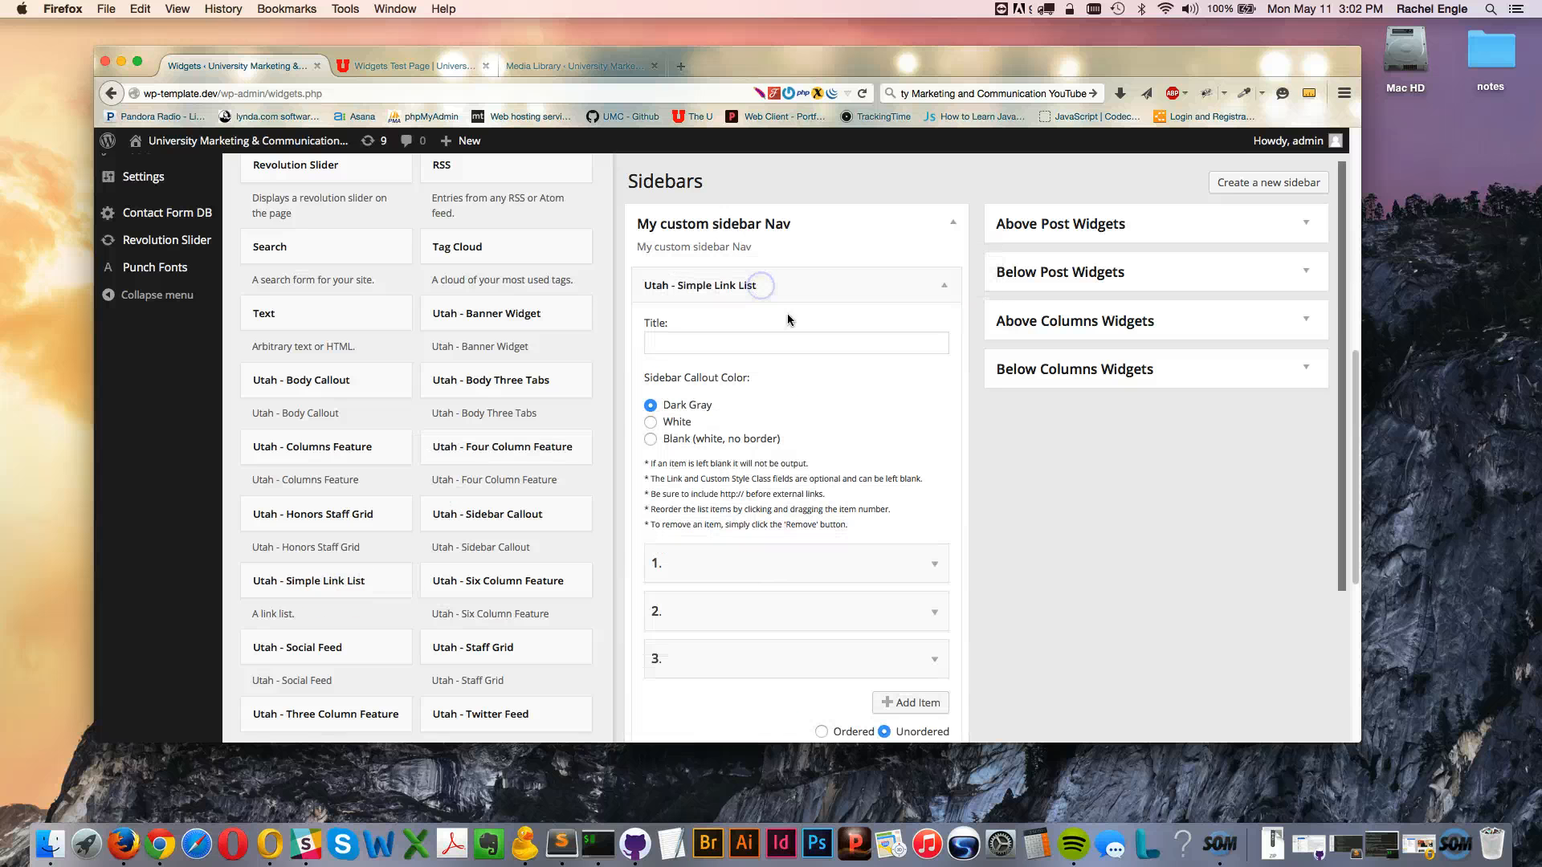
Set item 1 of the Simple Link List widget to the text Link 1 with the link #
left_click(734, 562)
scroll(723, 482, "down", 3)
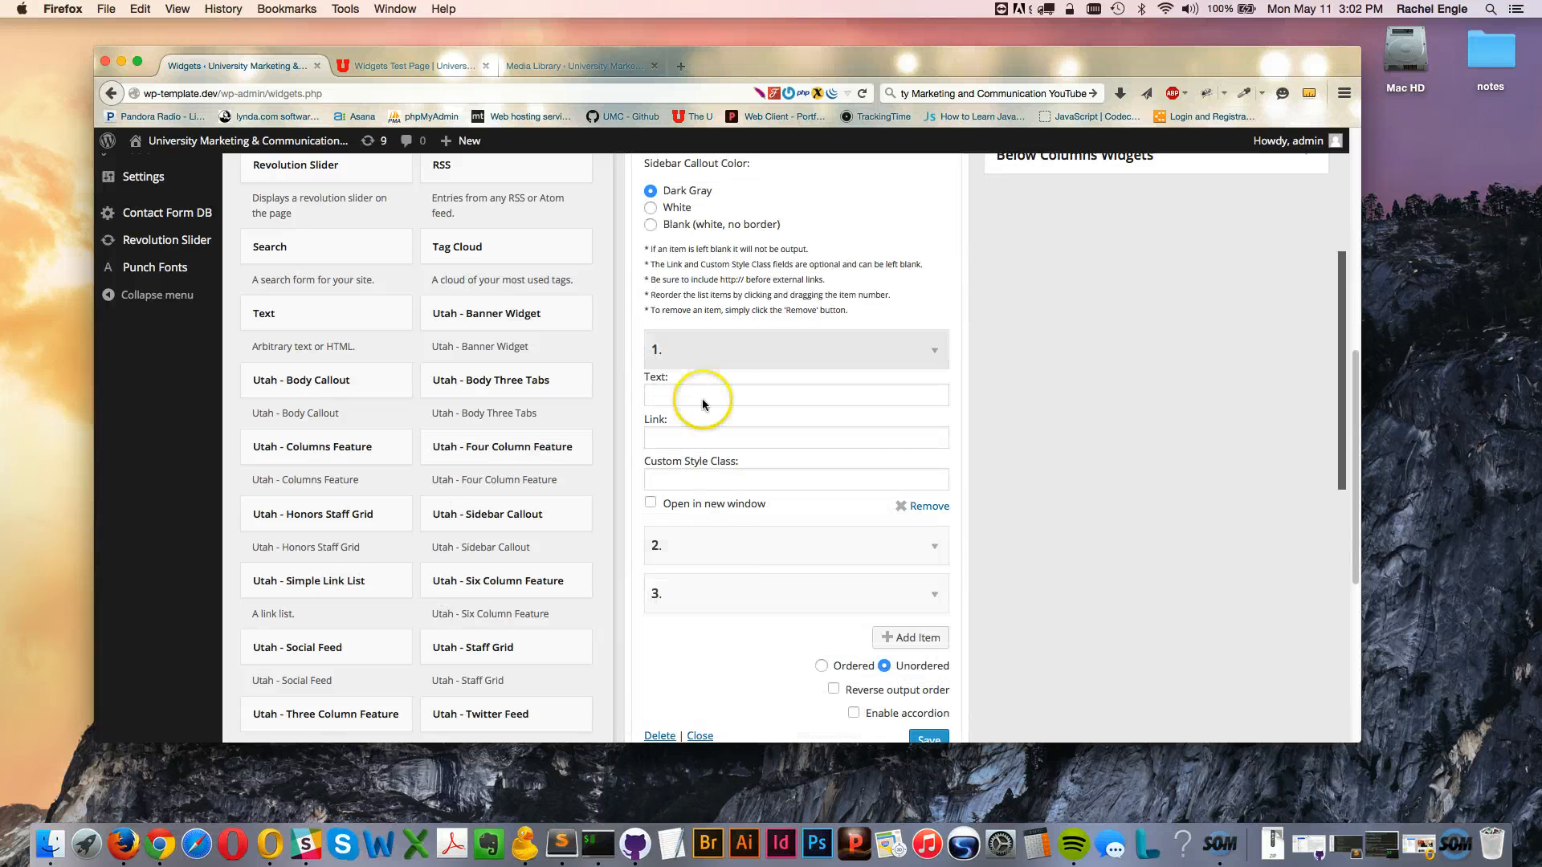
left_click(694, 392)
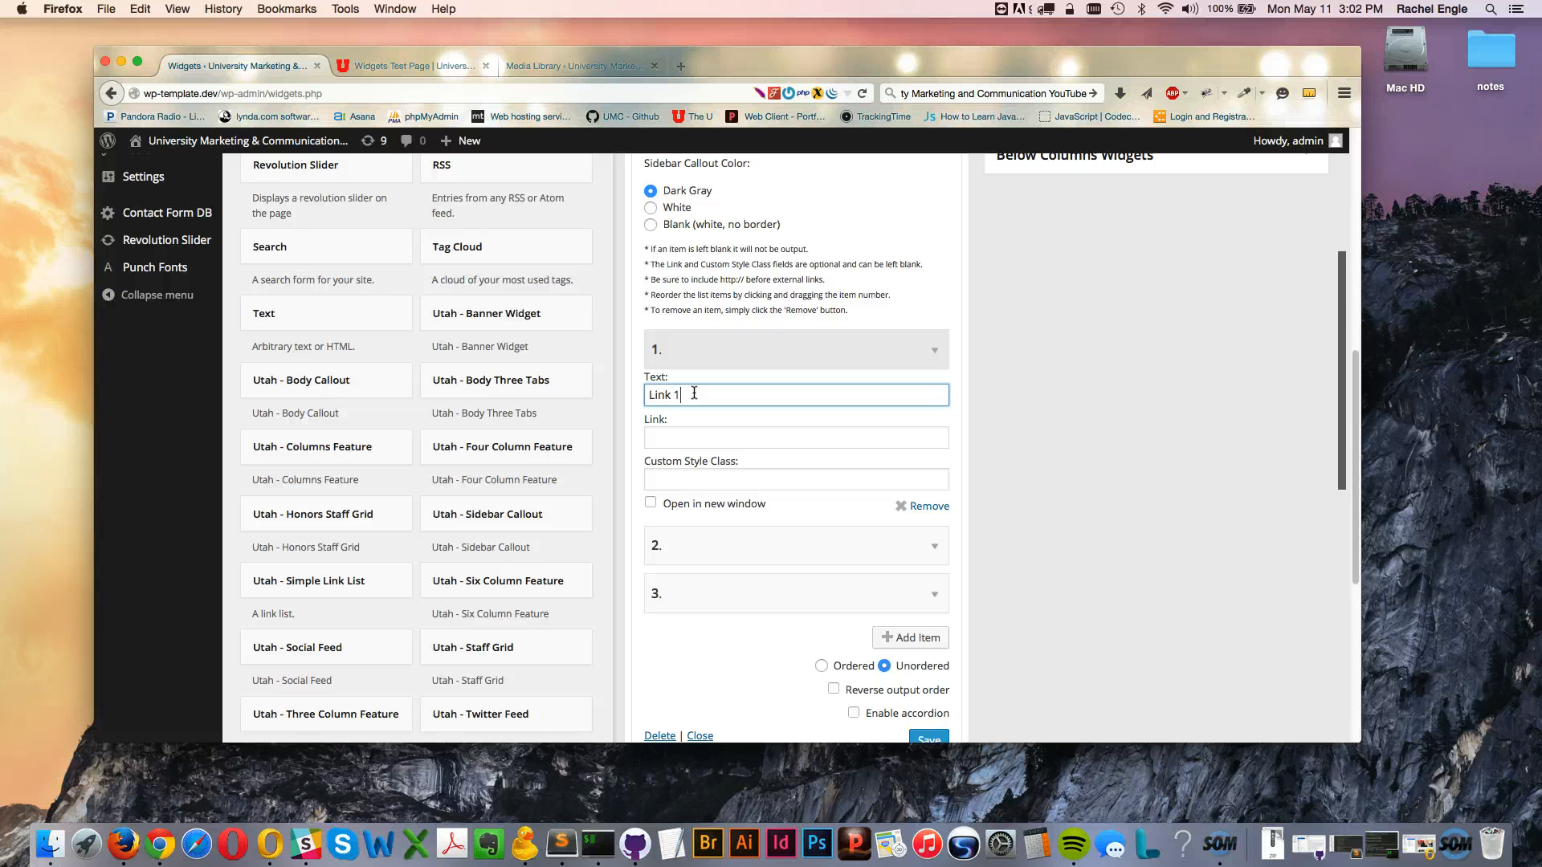
key("Tab")
type("#")
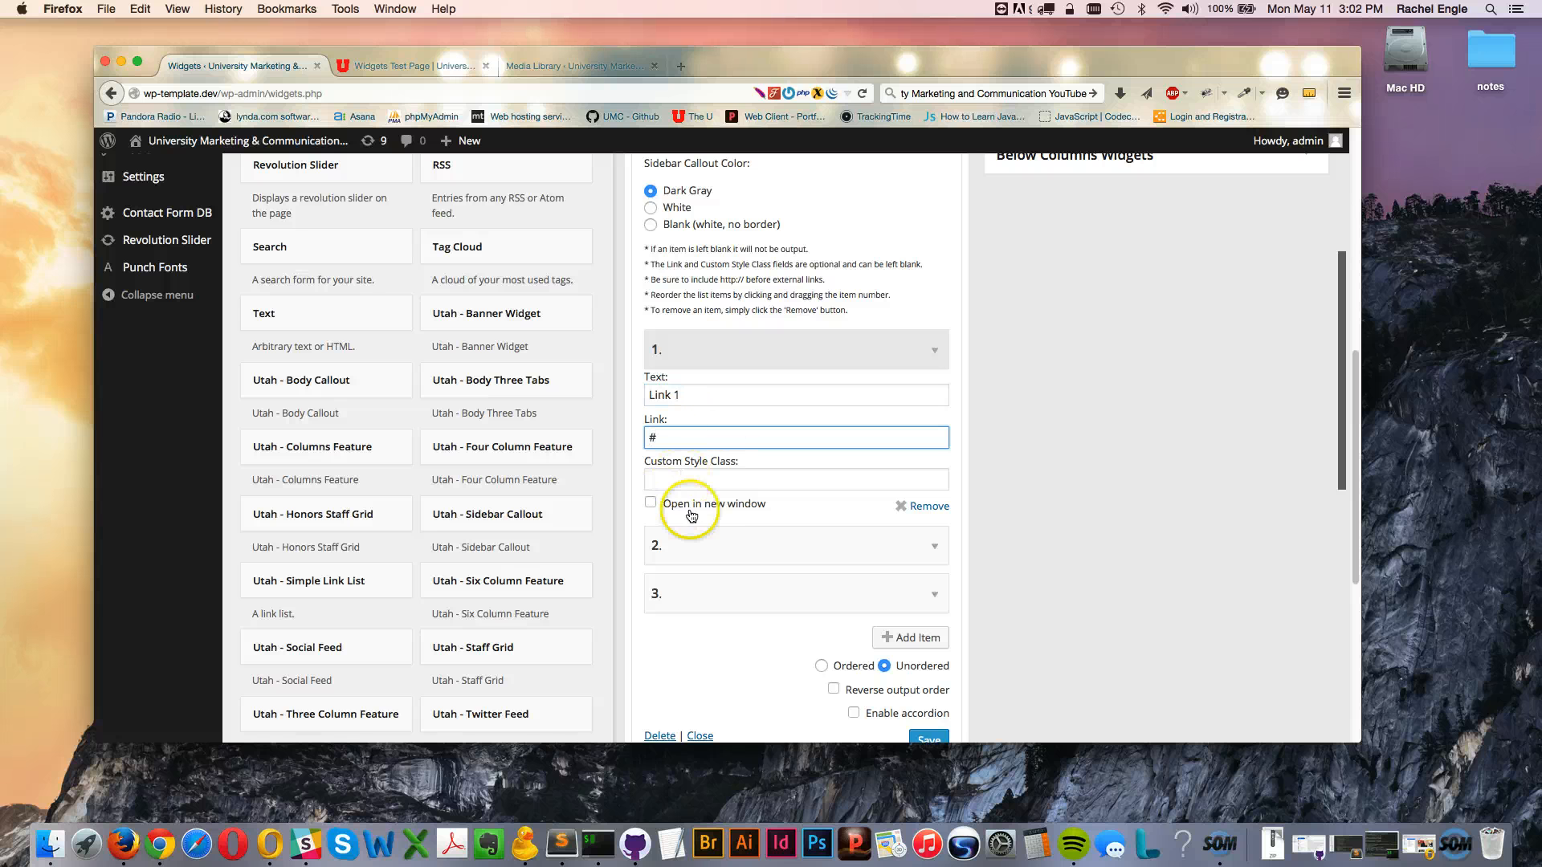
Set item 2 of the Simple Link List widget to the text Link 3 with the link #
left_click(705, 546)
left_click(694, 592)
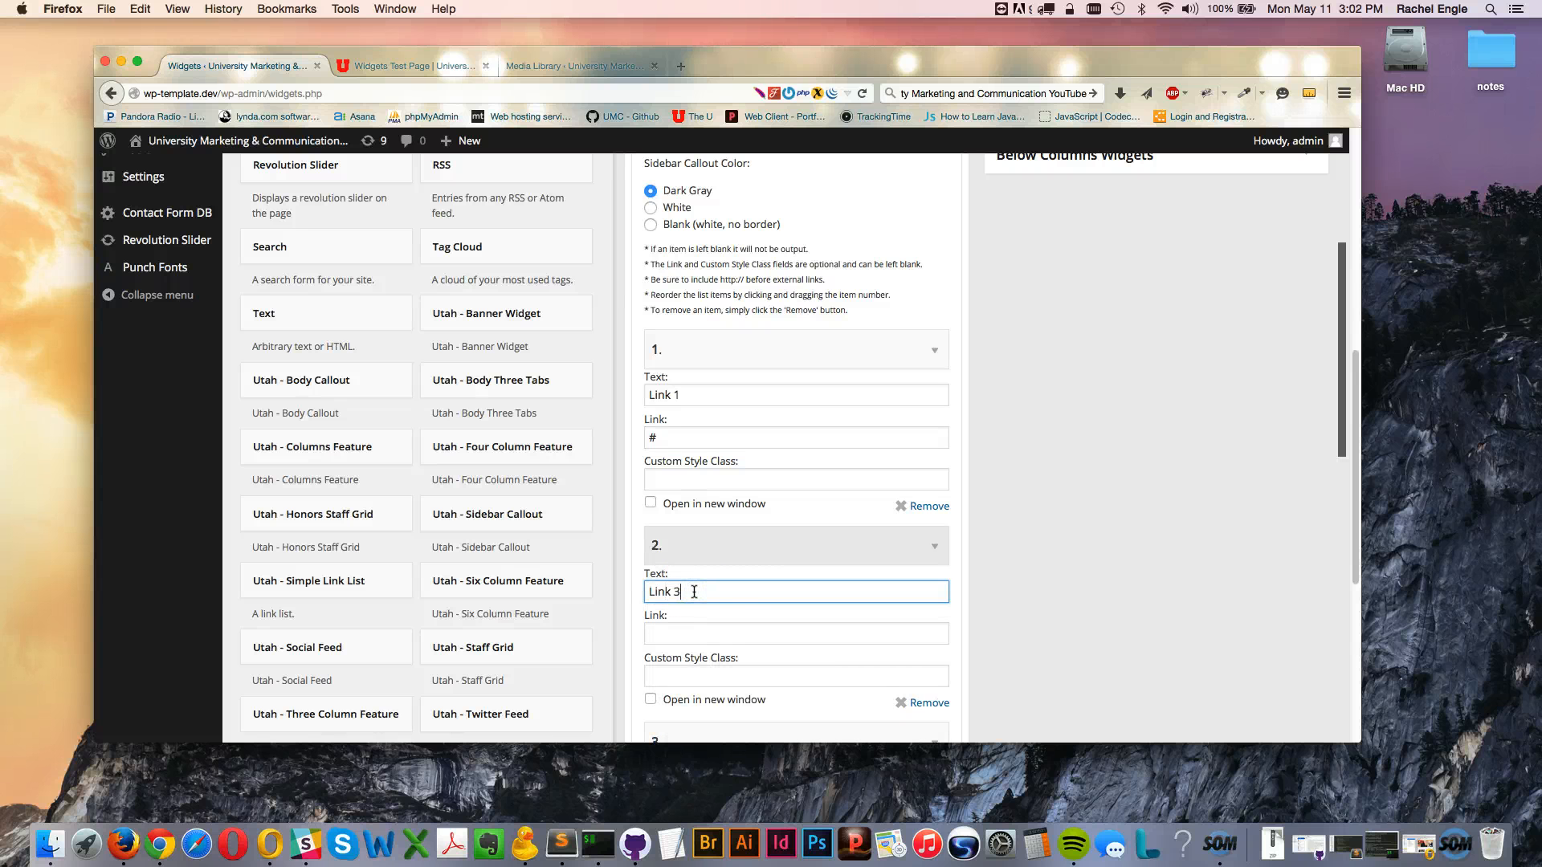
scroll(723, 594, "down", 3)
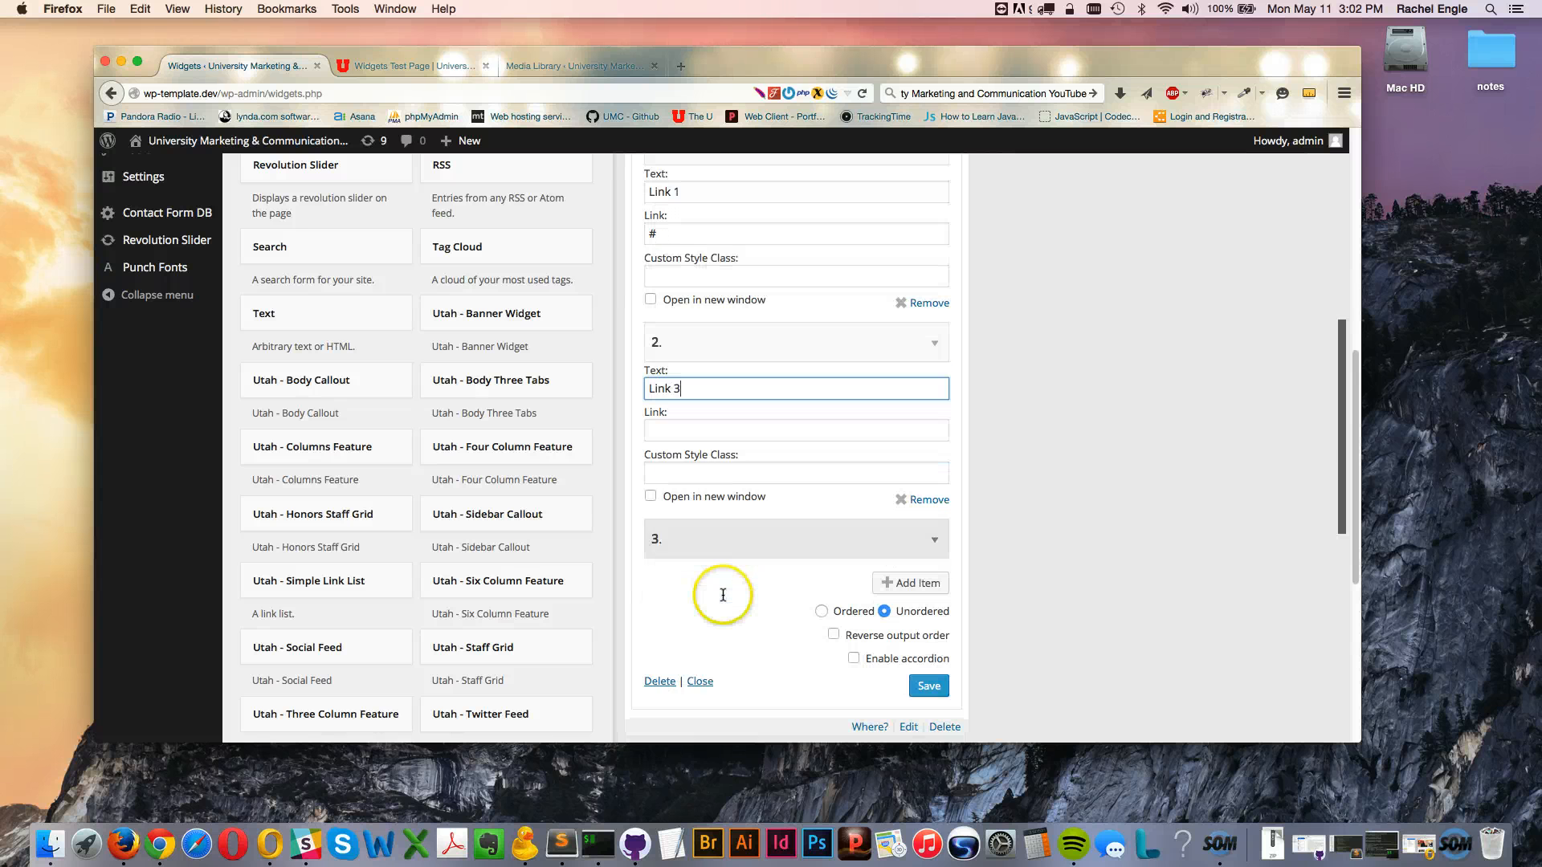
left_click(670, 428)
type("#")
Fill in item 3 of the Simple Link List widget with the text Link 3 and the link #
left_click(688, 541)
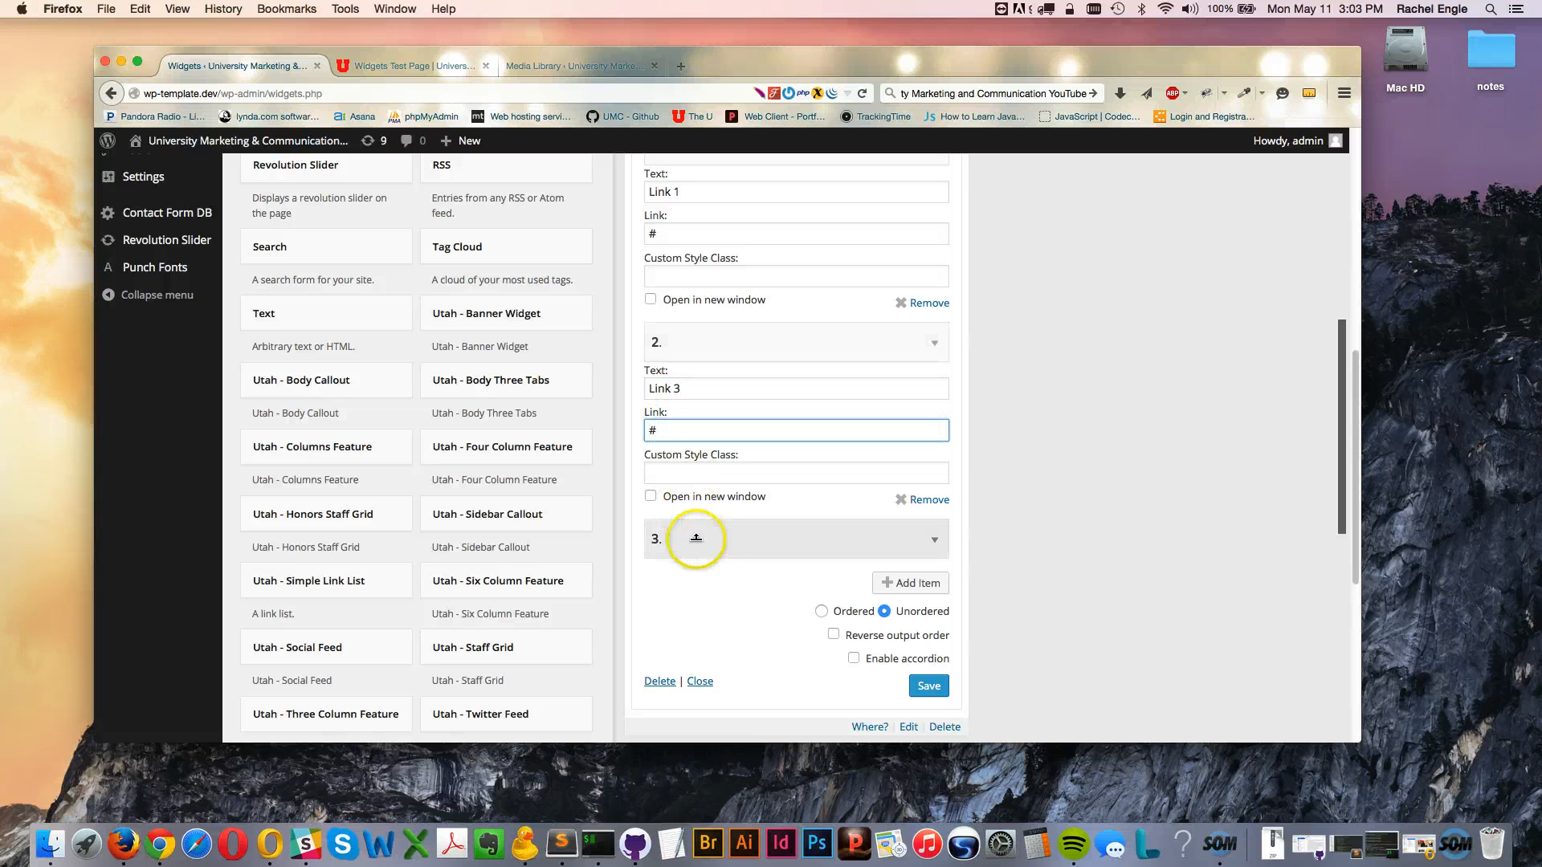
left_click(688, 585)
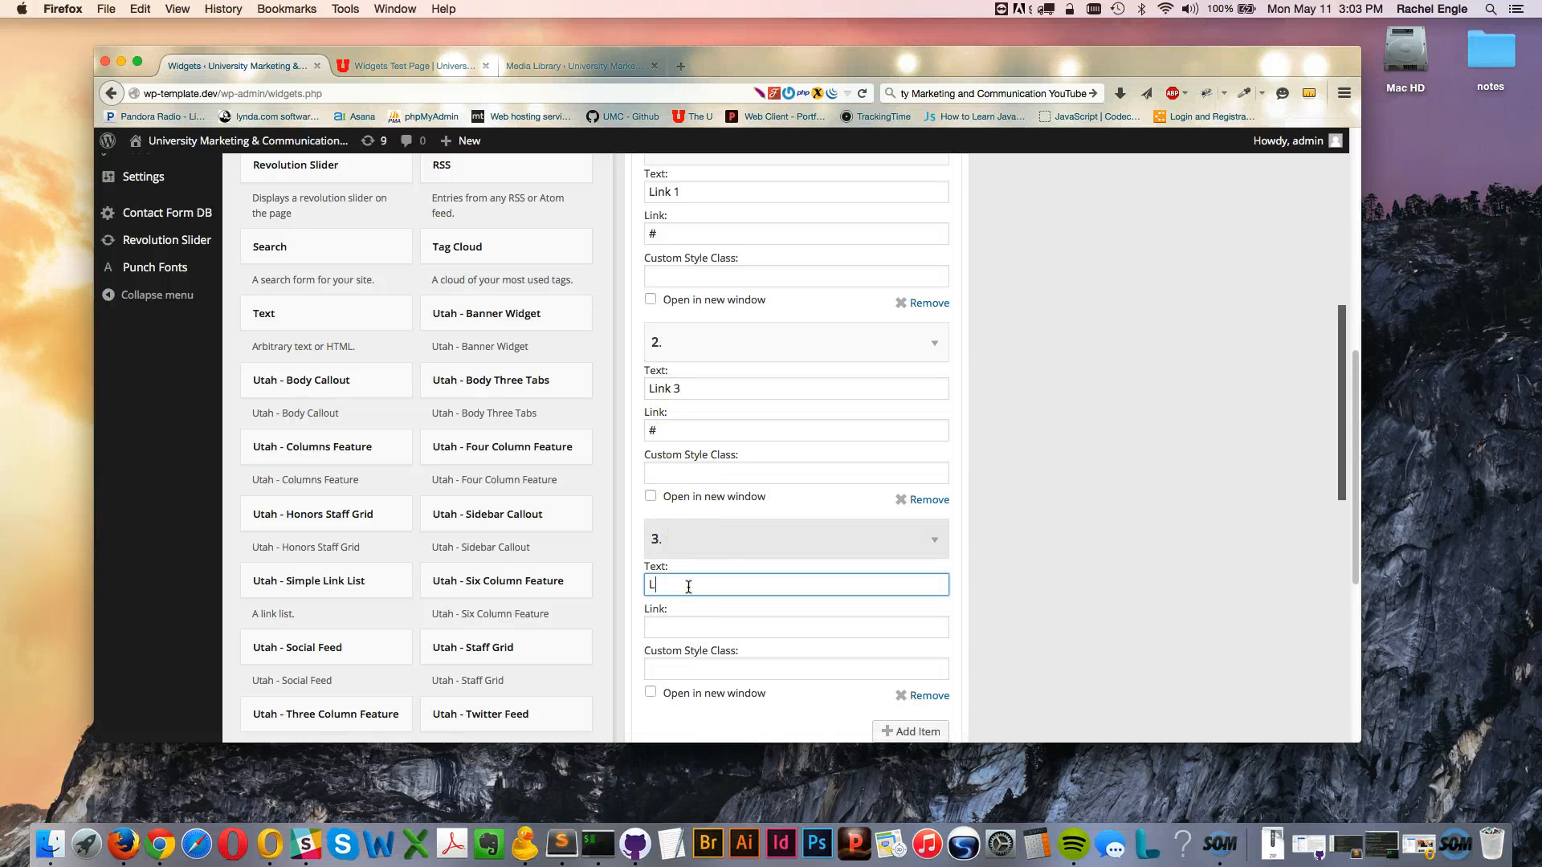
left_click(691, 628)
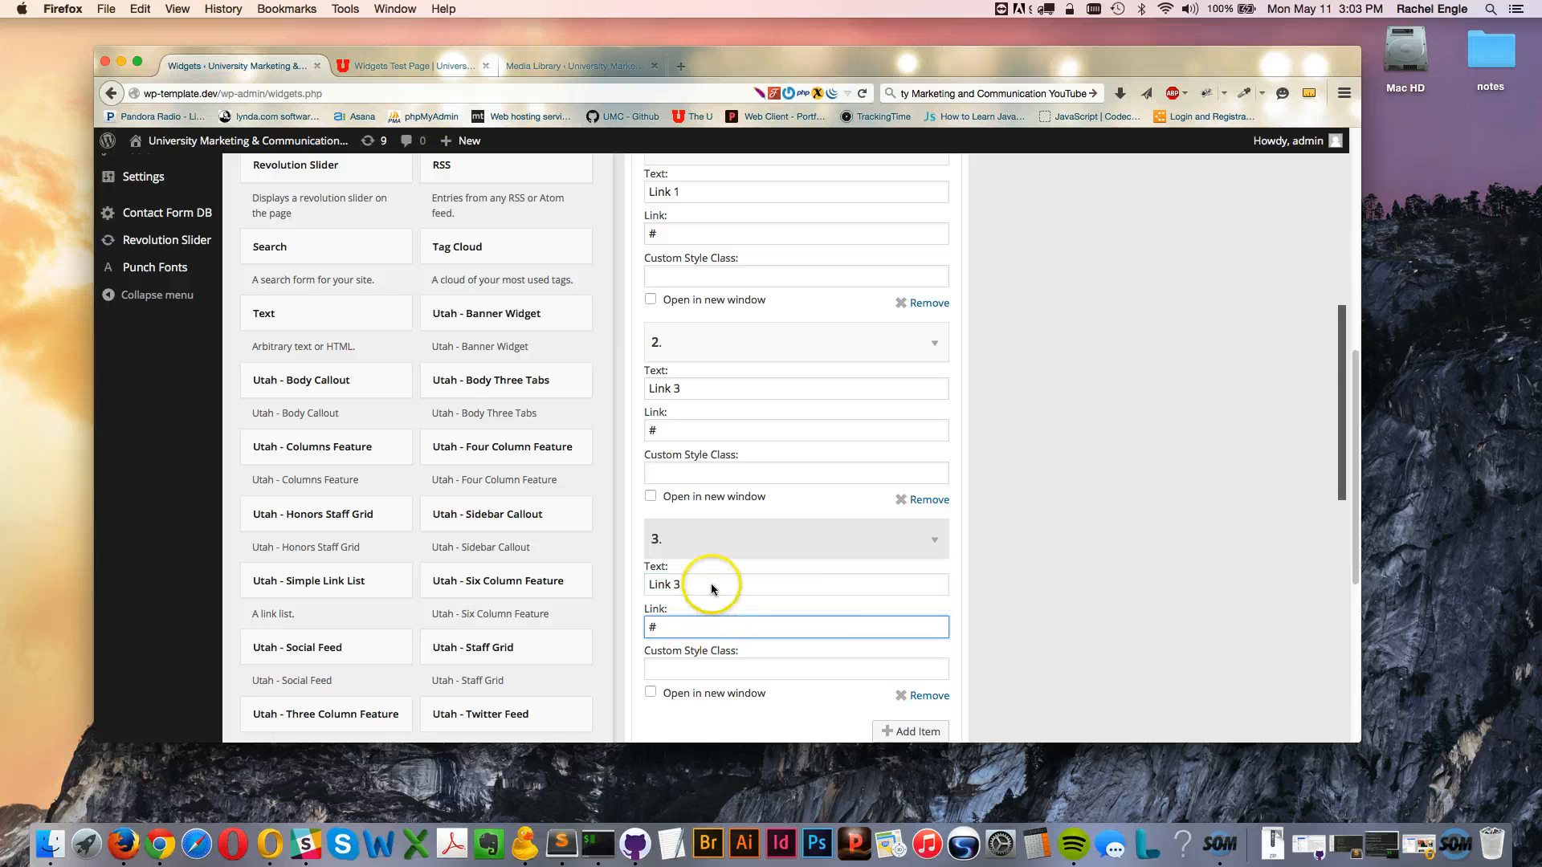
type("#")
Add a fourth item with the text Link 4 and the link #, and save the Simple Link List widget
scroll(710, 583, "down", 3)
left_click(915, 542)
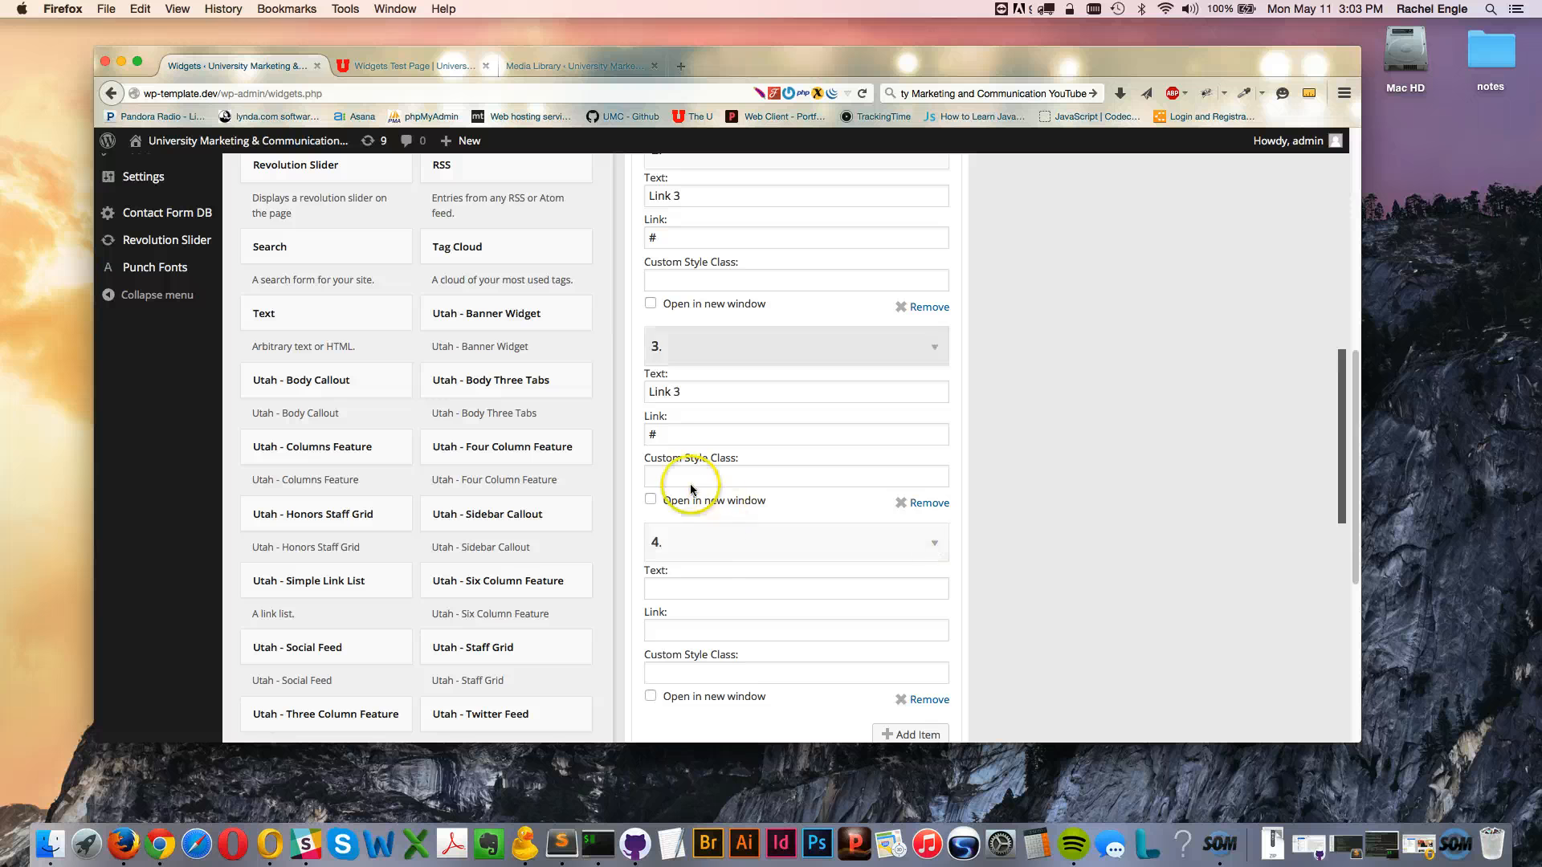
scroll(706, 585, "down", 1)
left_click(670, 546)
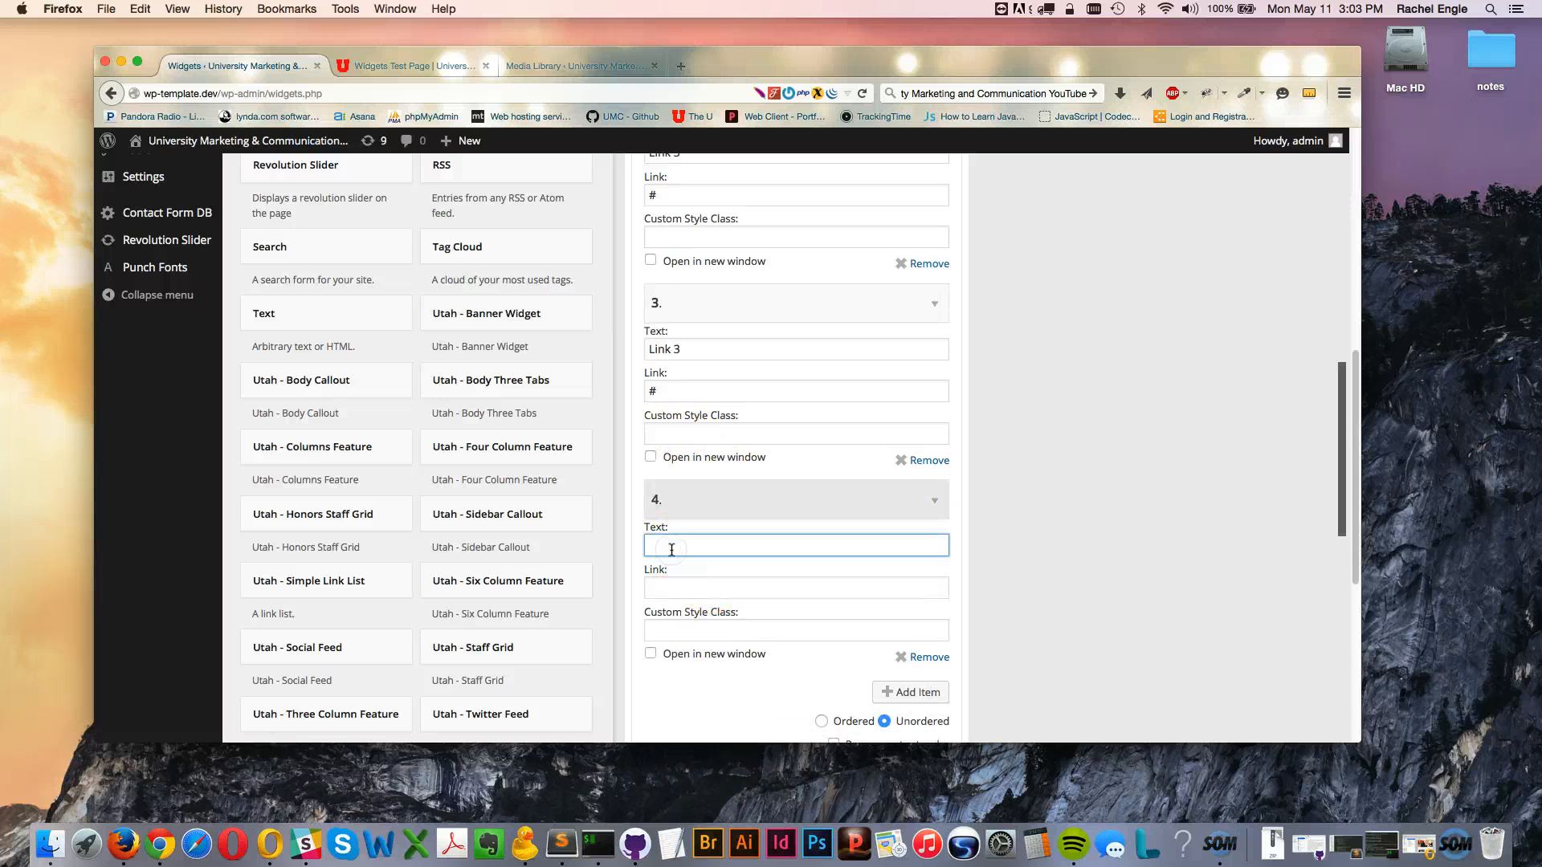
type("Link 4")
key("Tab")
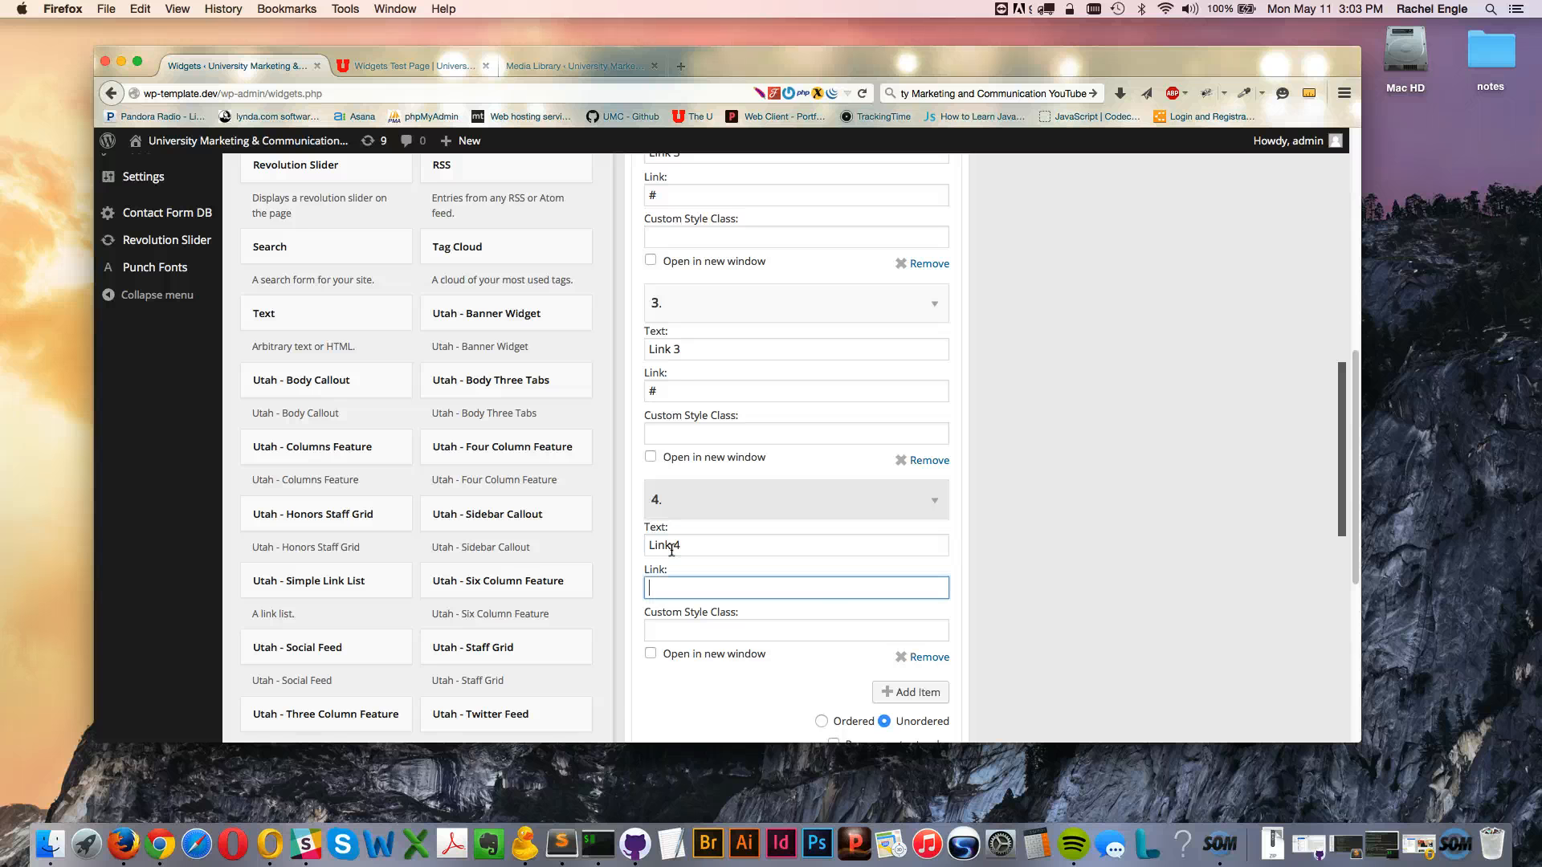
type("#")
scroll(787, 498, "down", 3)
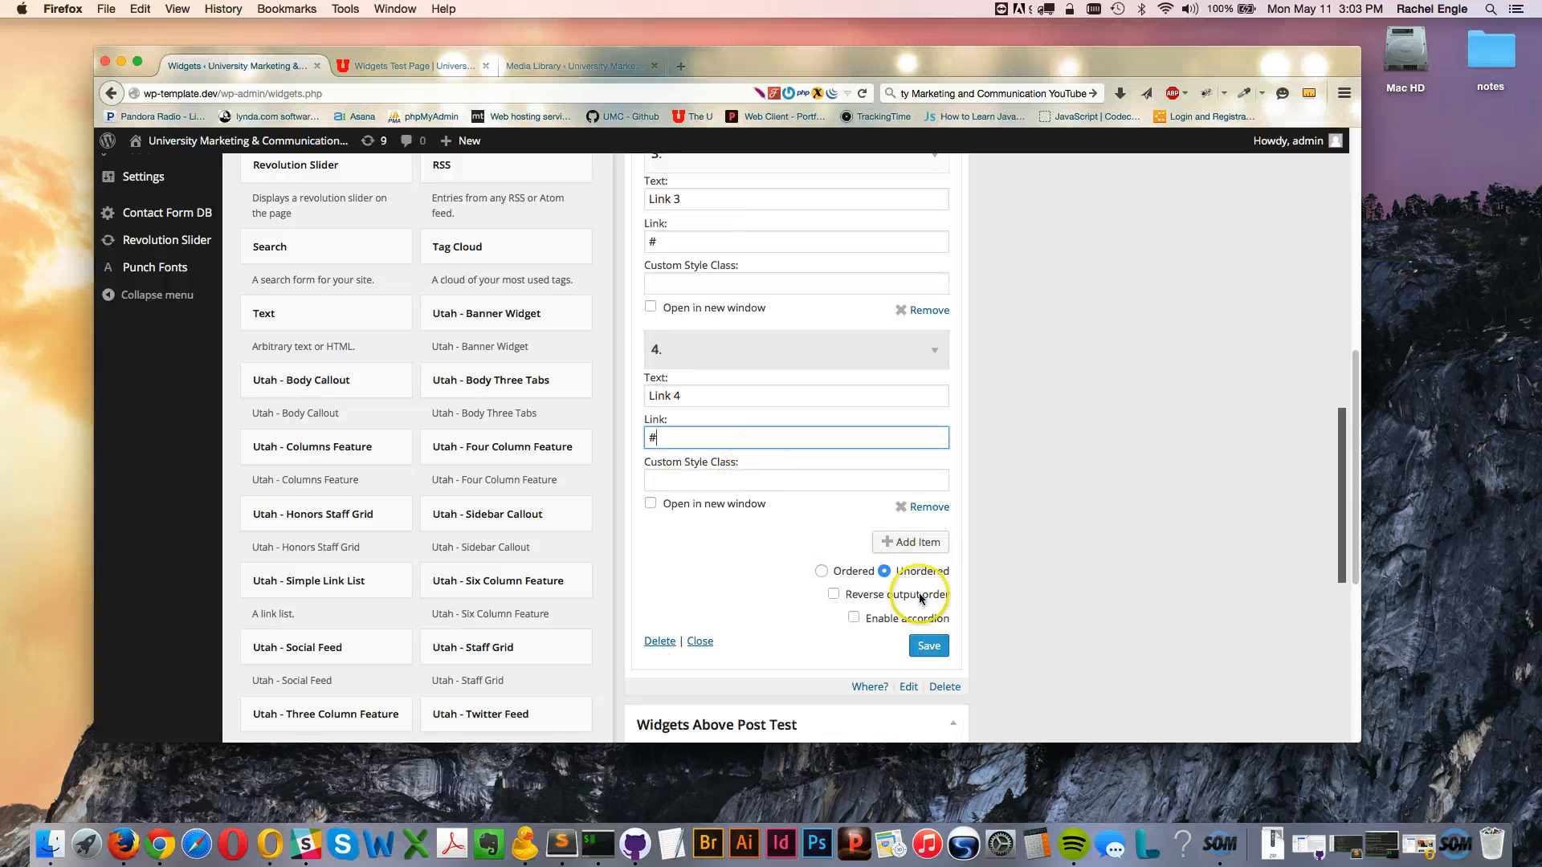
left_click(929, 646)
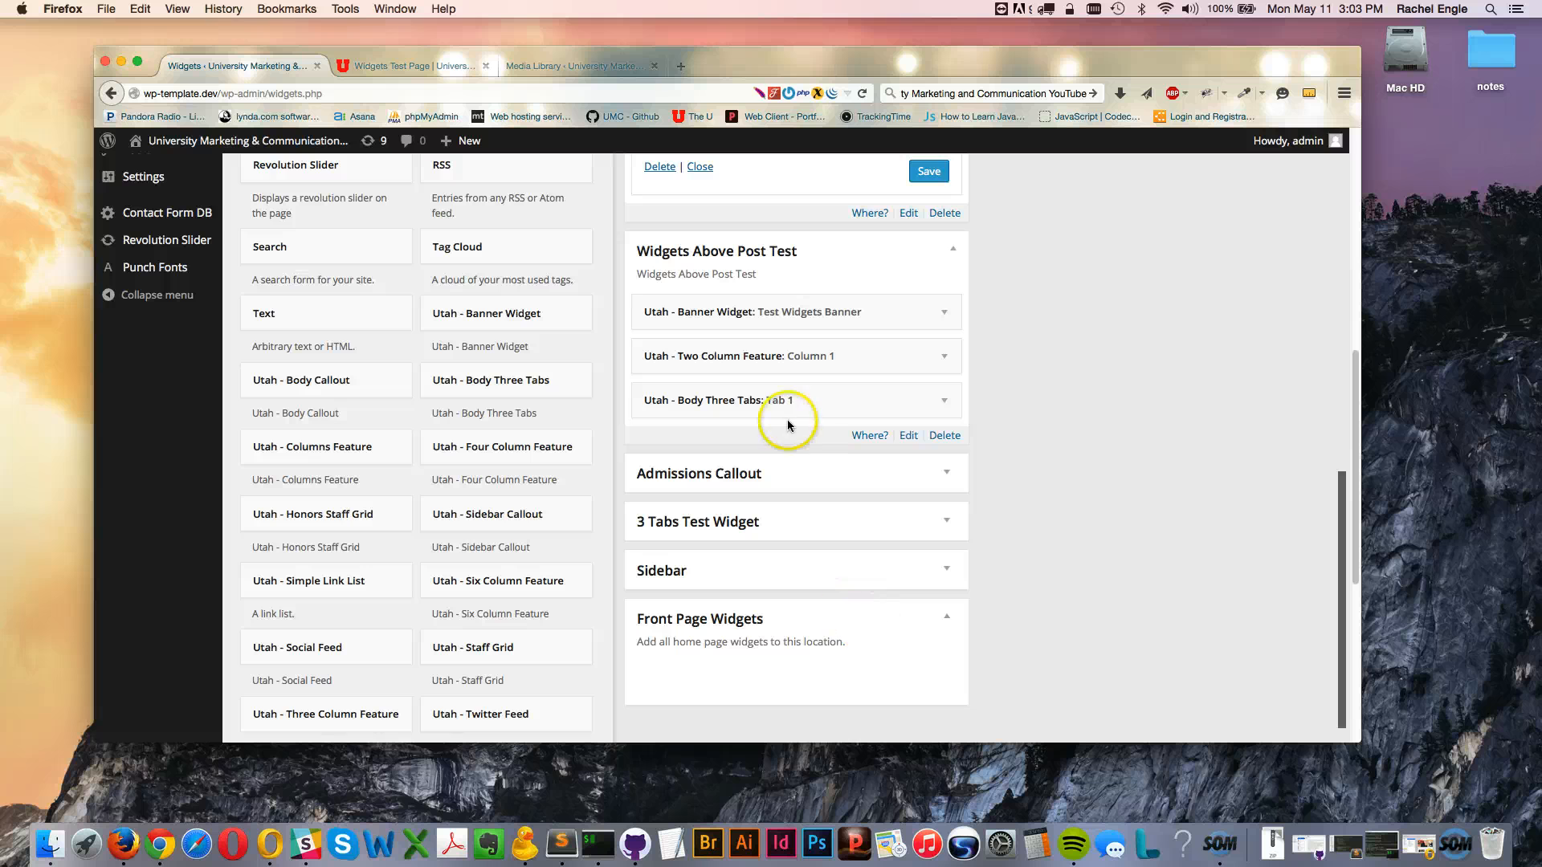
Open the Widgets Test Page for editing and assign My custom sidebar Nav as its Sidebar
left_click(401, 66)
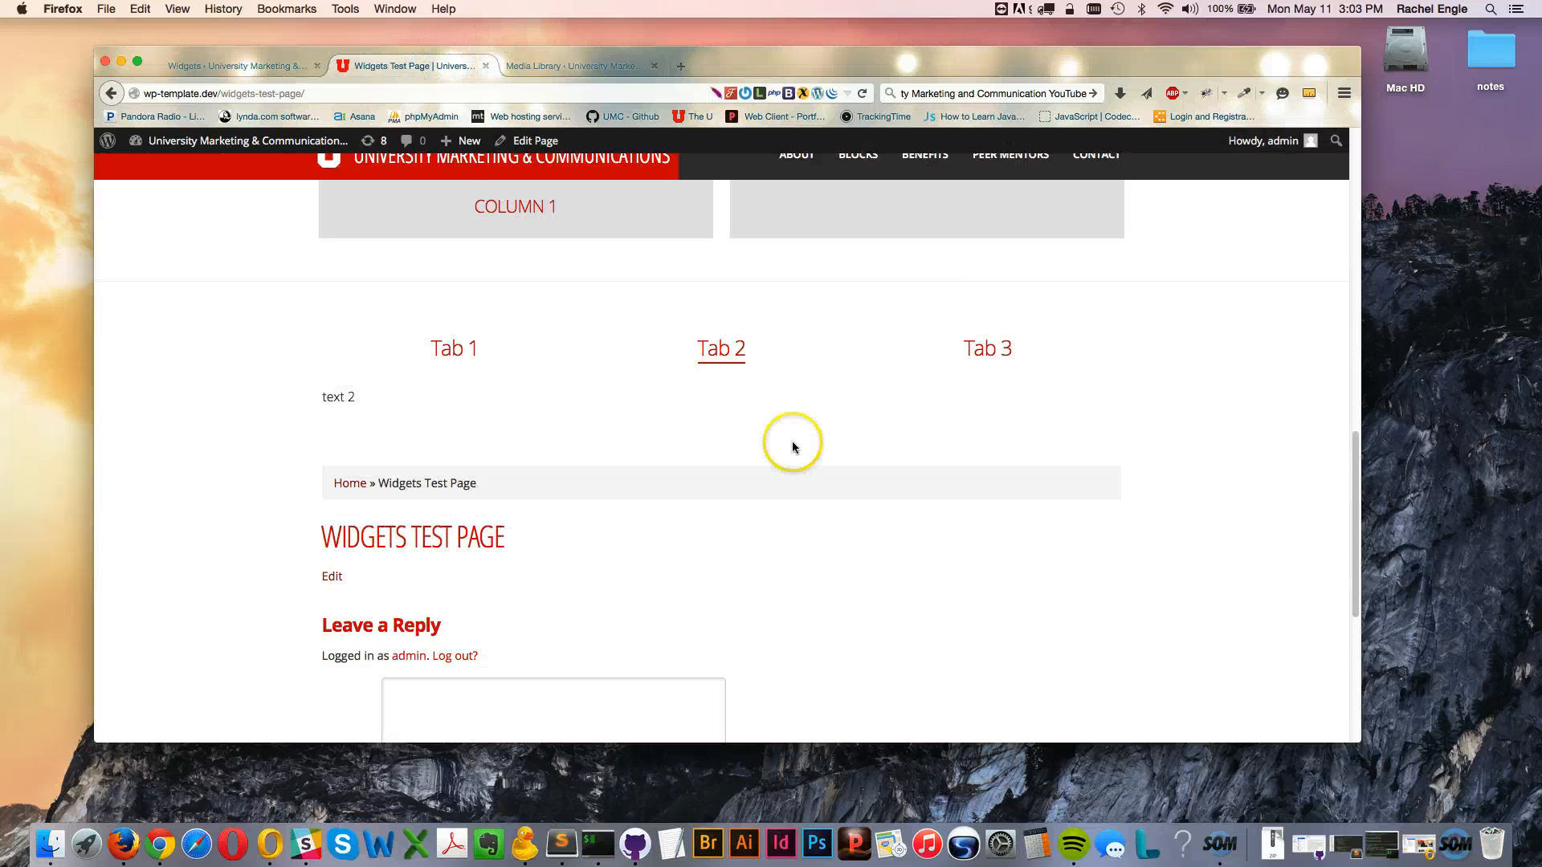
left_click(258, 66)
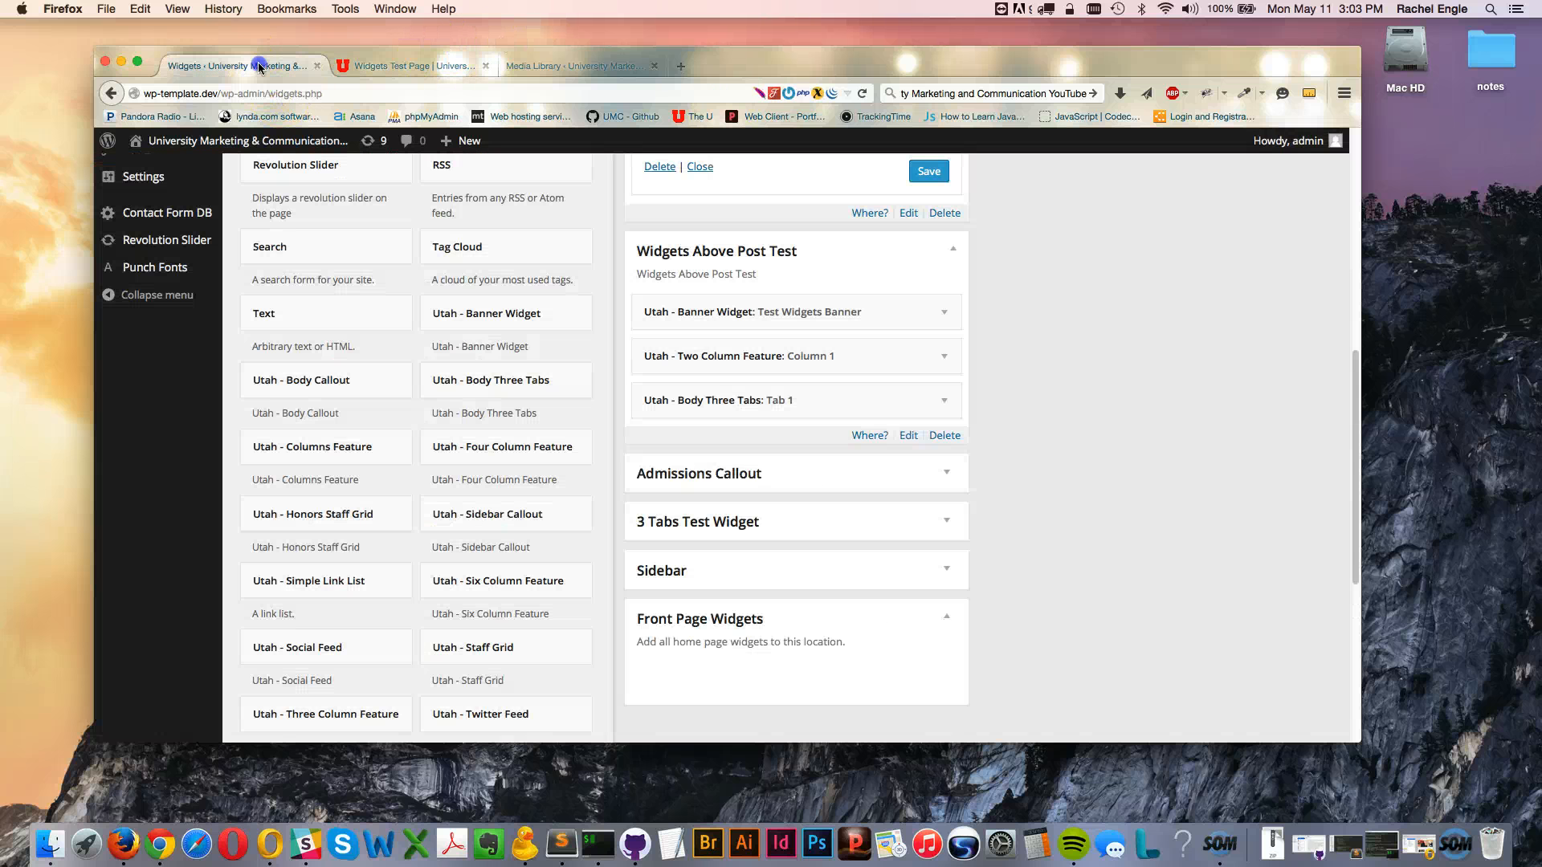
left_click(395, 66)
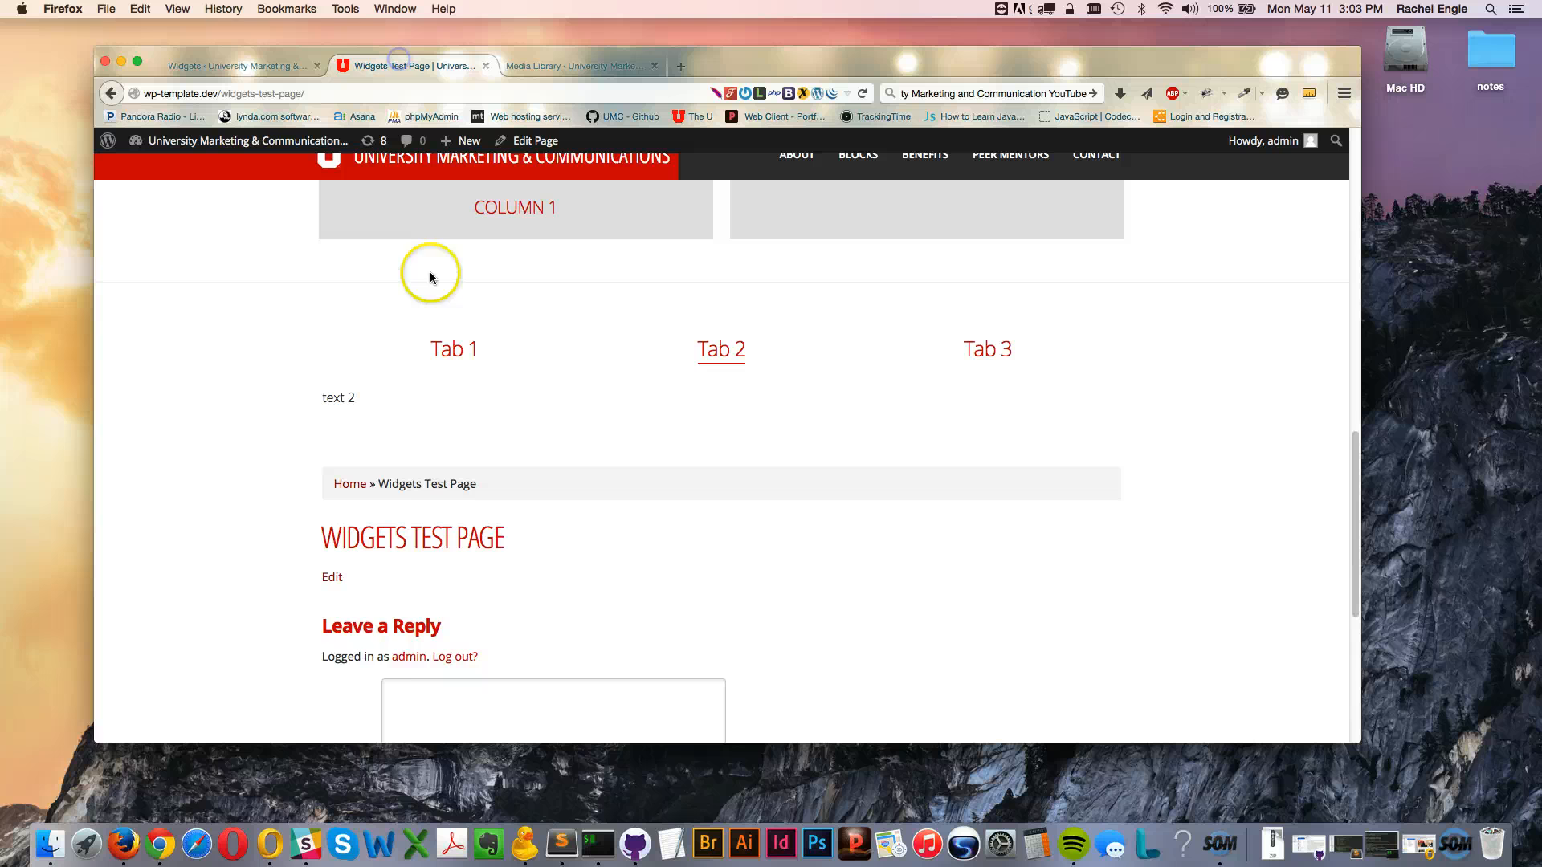
left_click(330, 579)
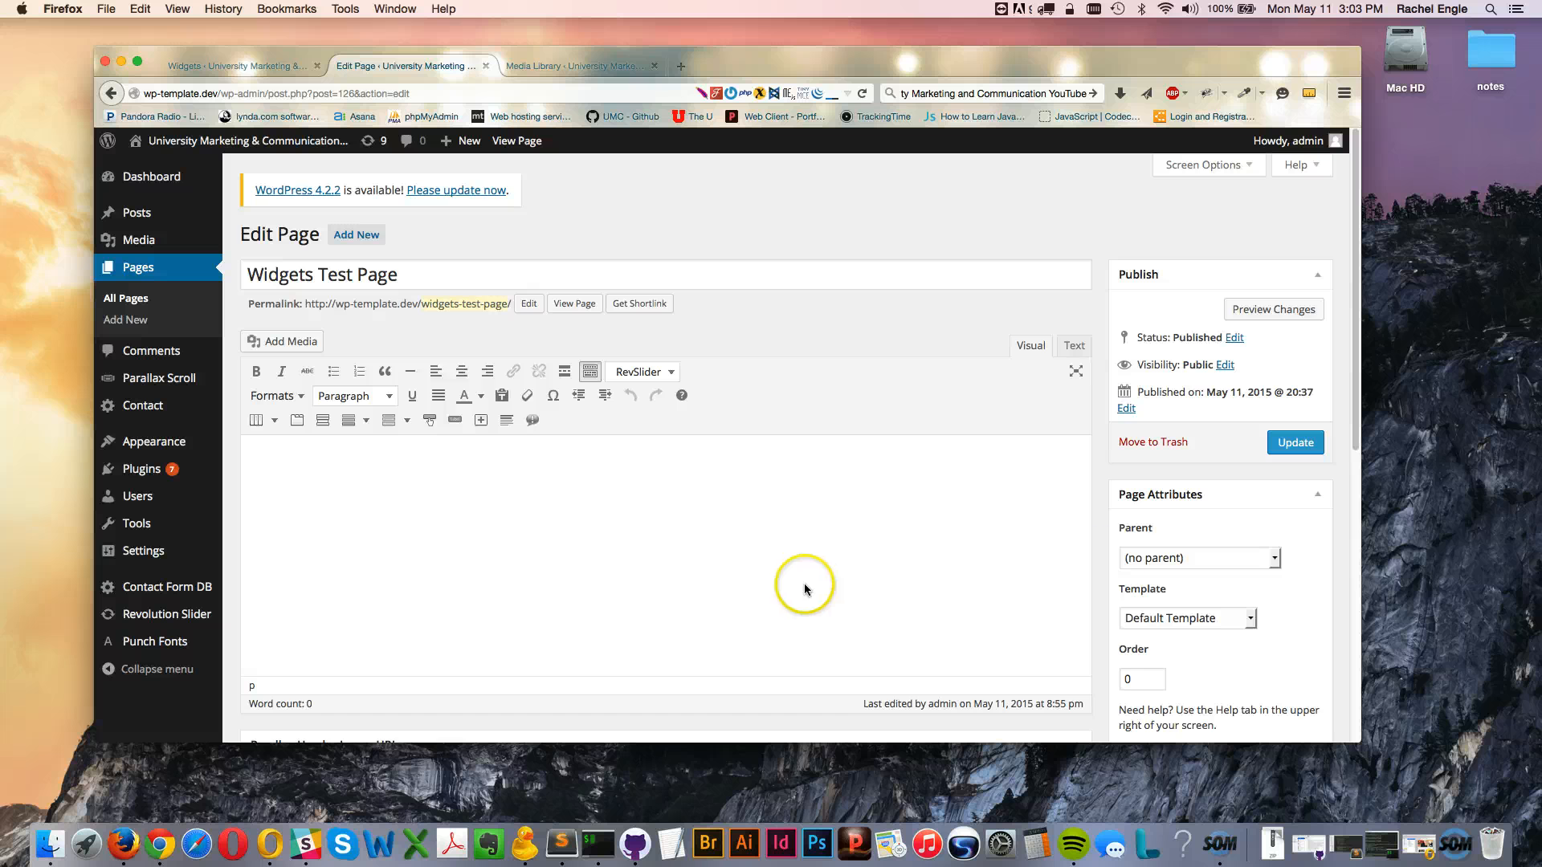
scroll(1285, 606, "down", 10)
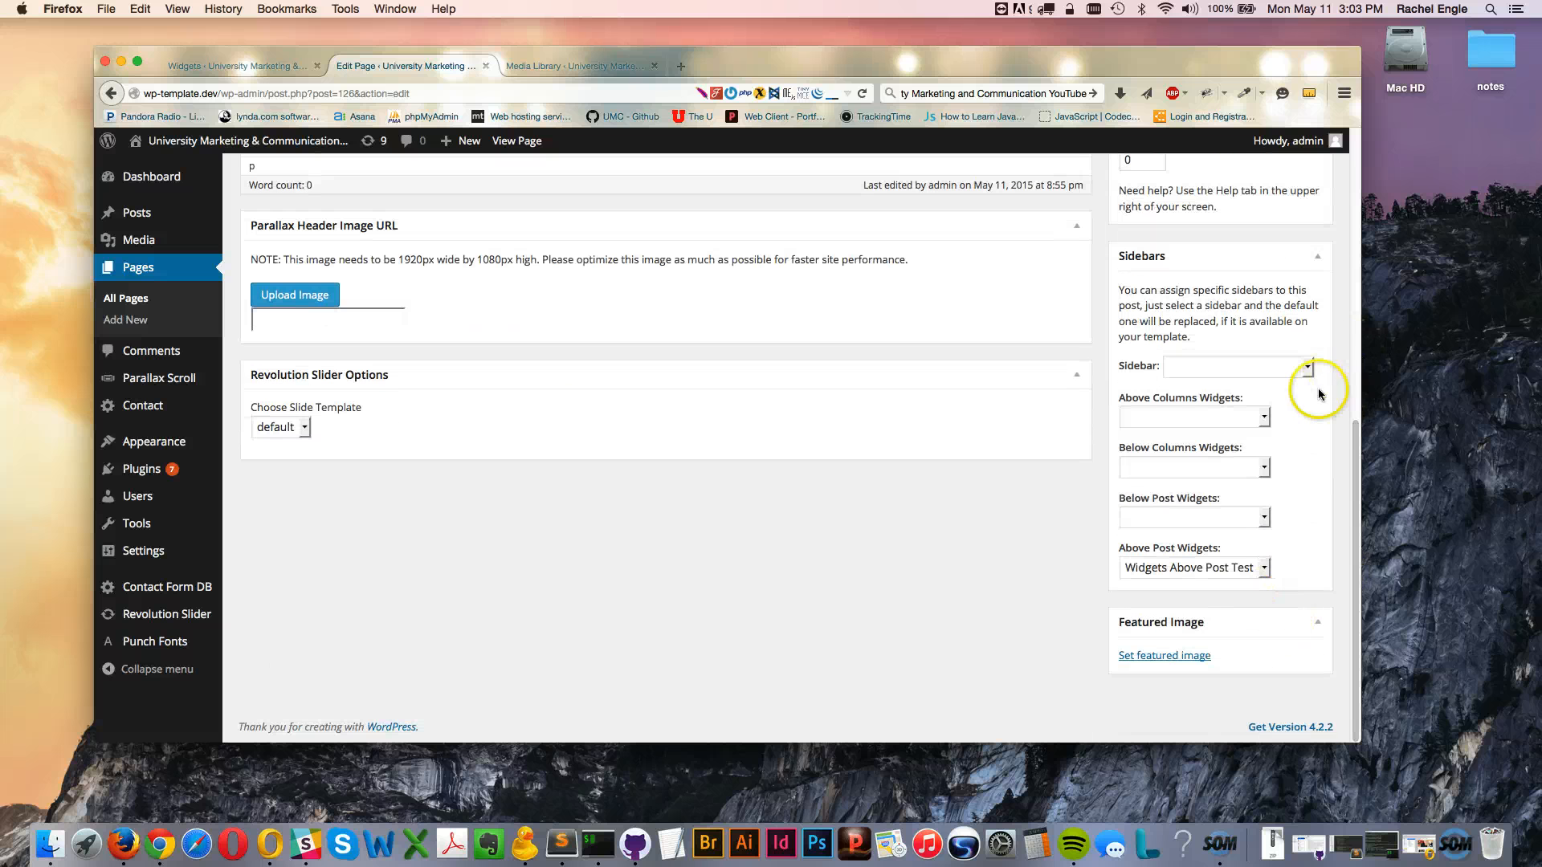
left_click(1307, 367)
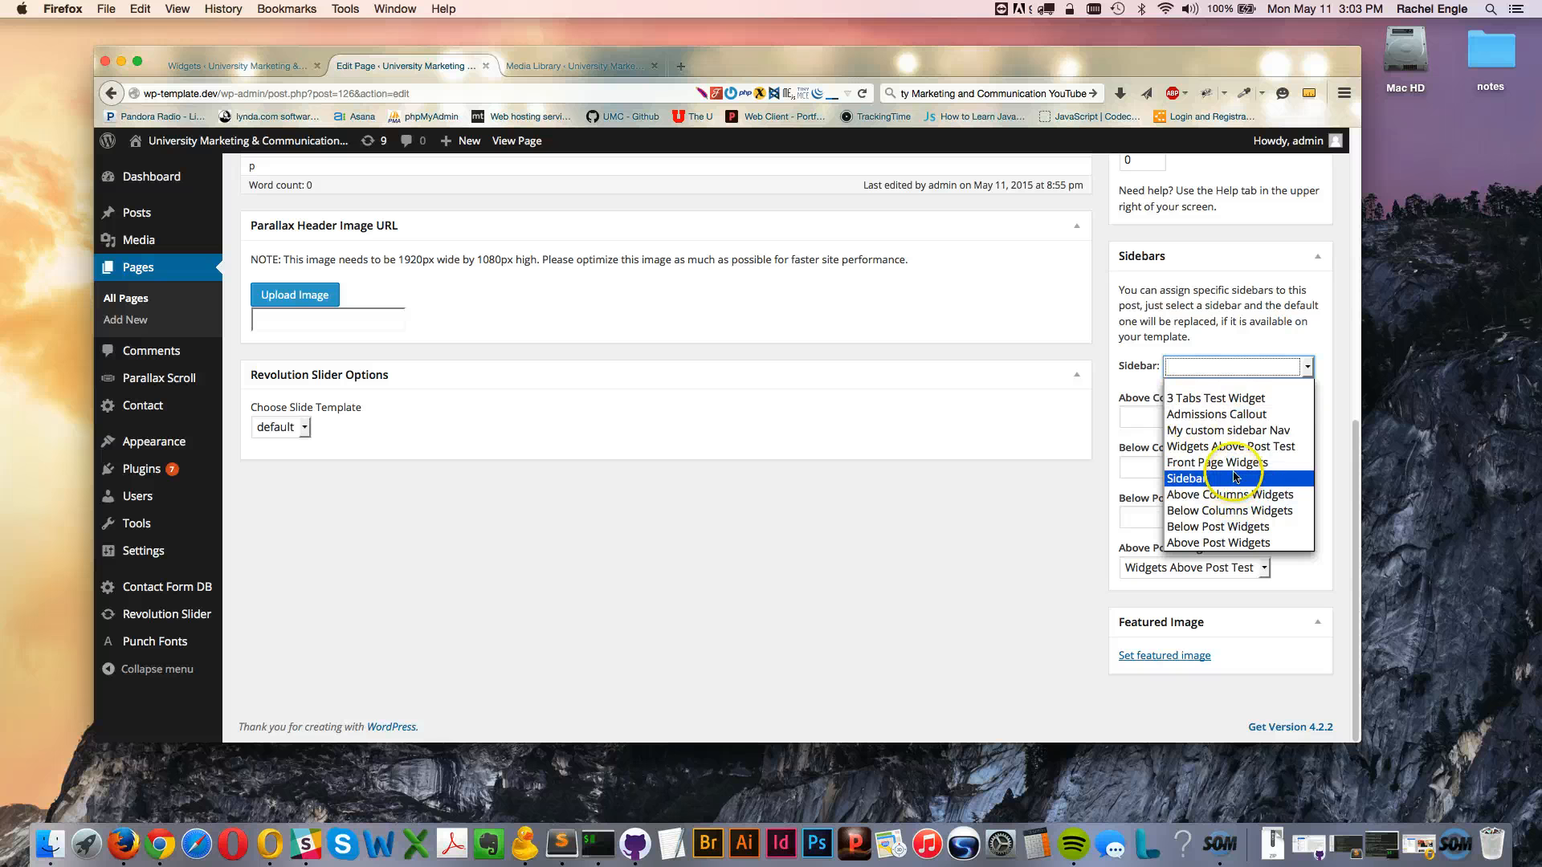
left_click(1228, 430)
Set the page template to 2 Column Template, update the page, and view it
scroll(1229, 454, "up", 10)
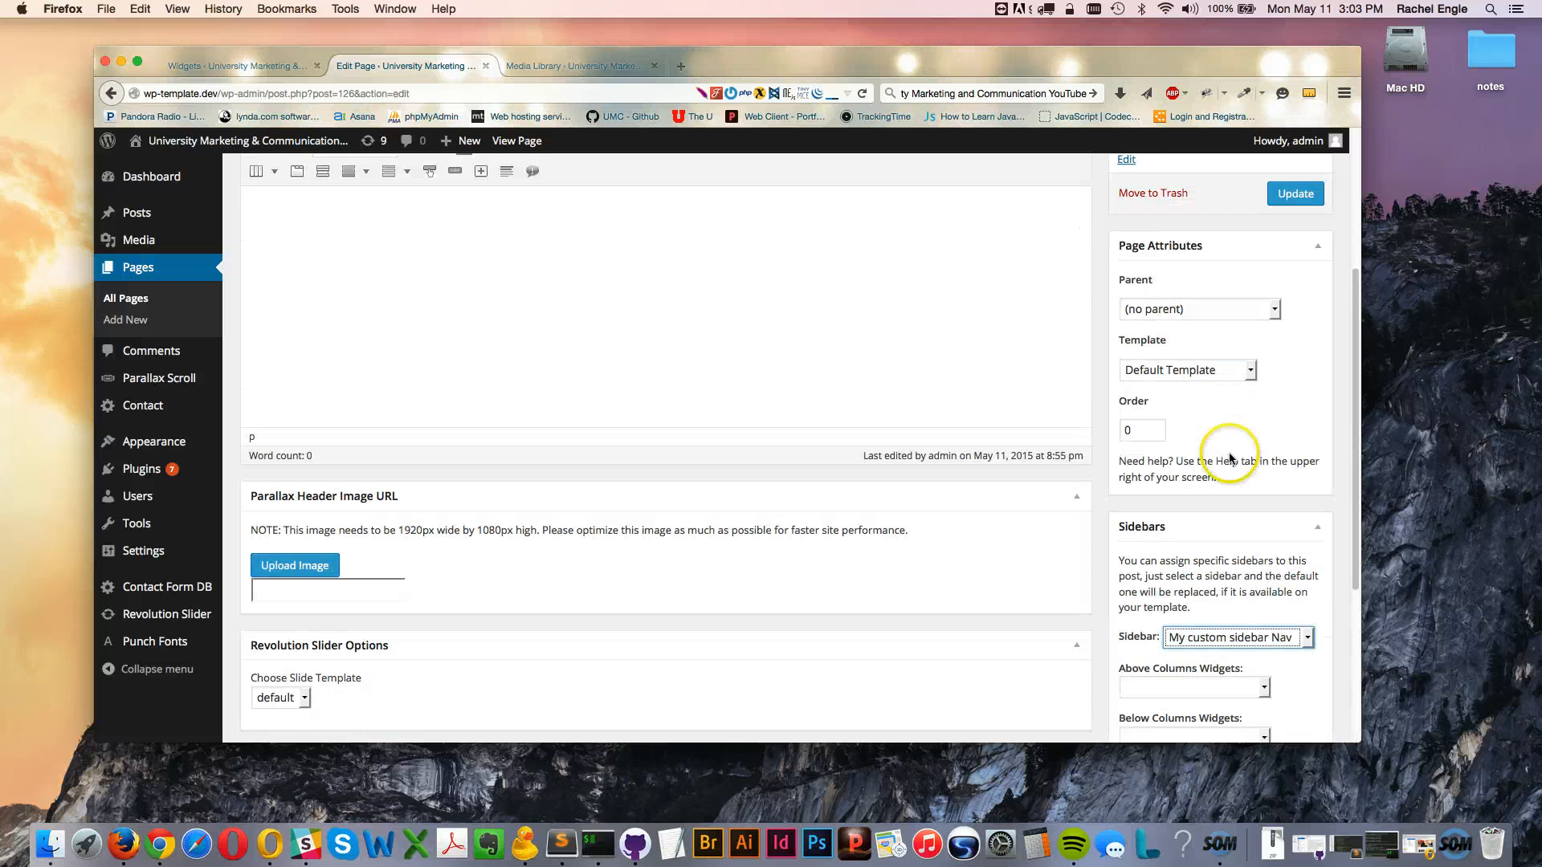
left_click(1251, 618)
left_click(1252, 634)
scroll(1251, 449, "down", 4)
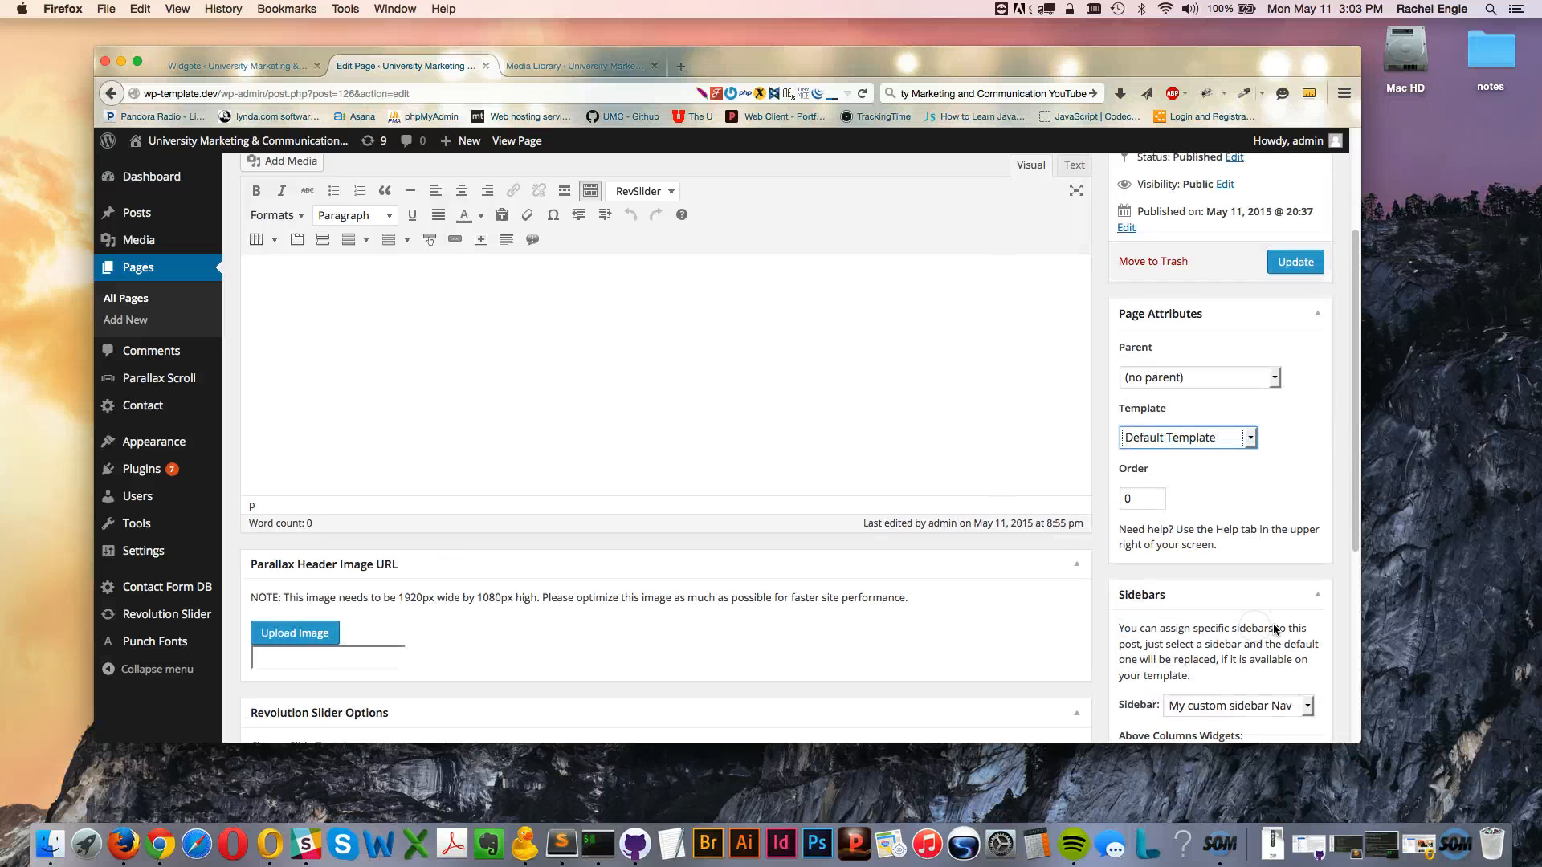
left_click(1252, 413)
left_click(1223, 446)
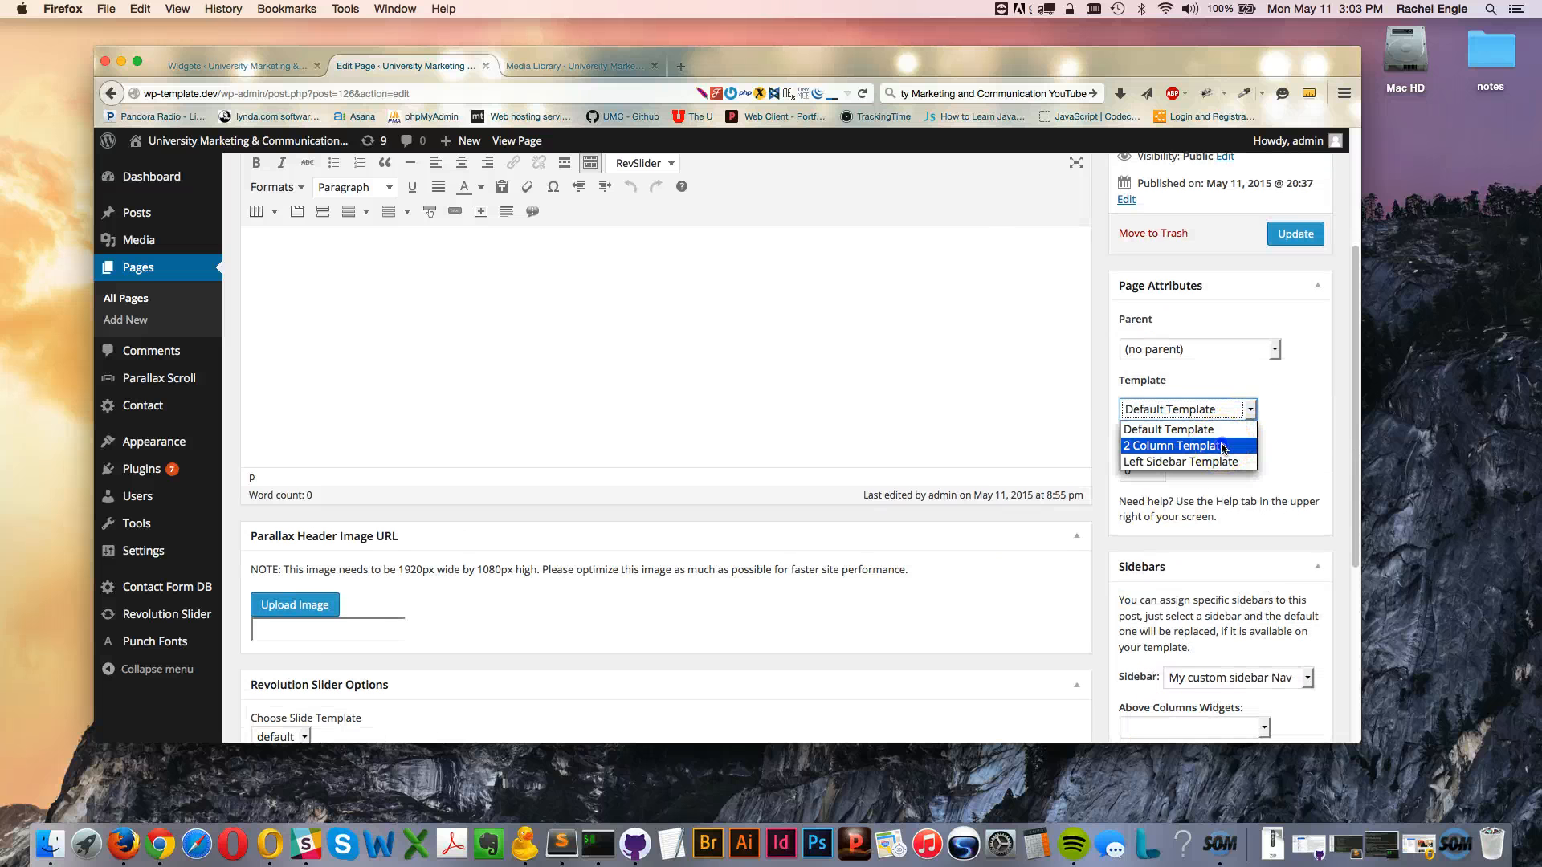
left_click(1223, 447)
left_click(1290, 245)
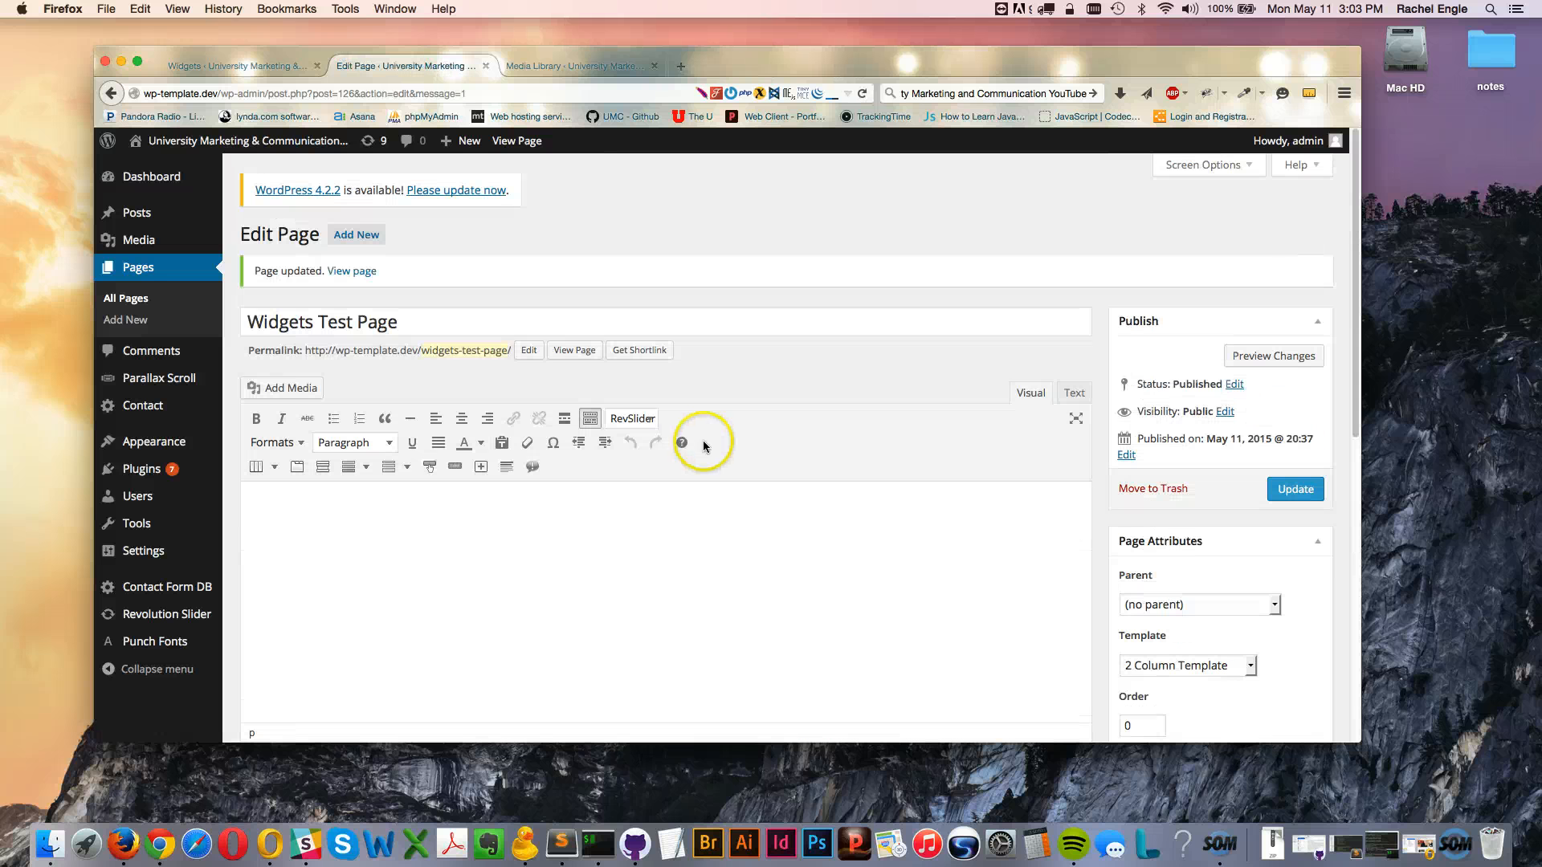
left_click(559, 347)
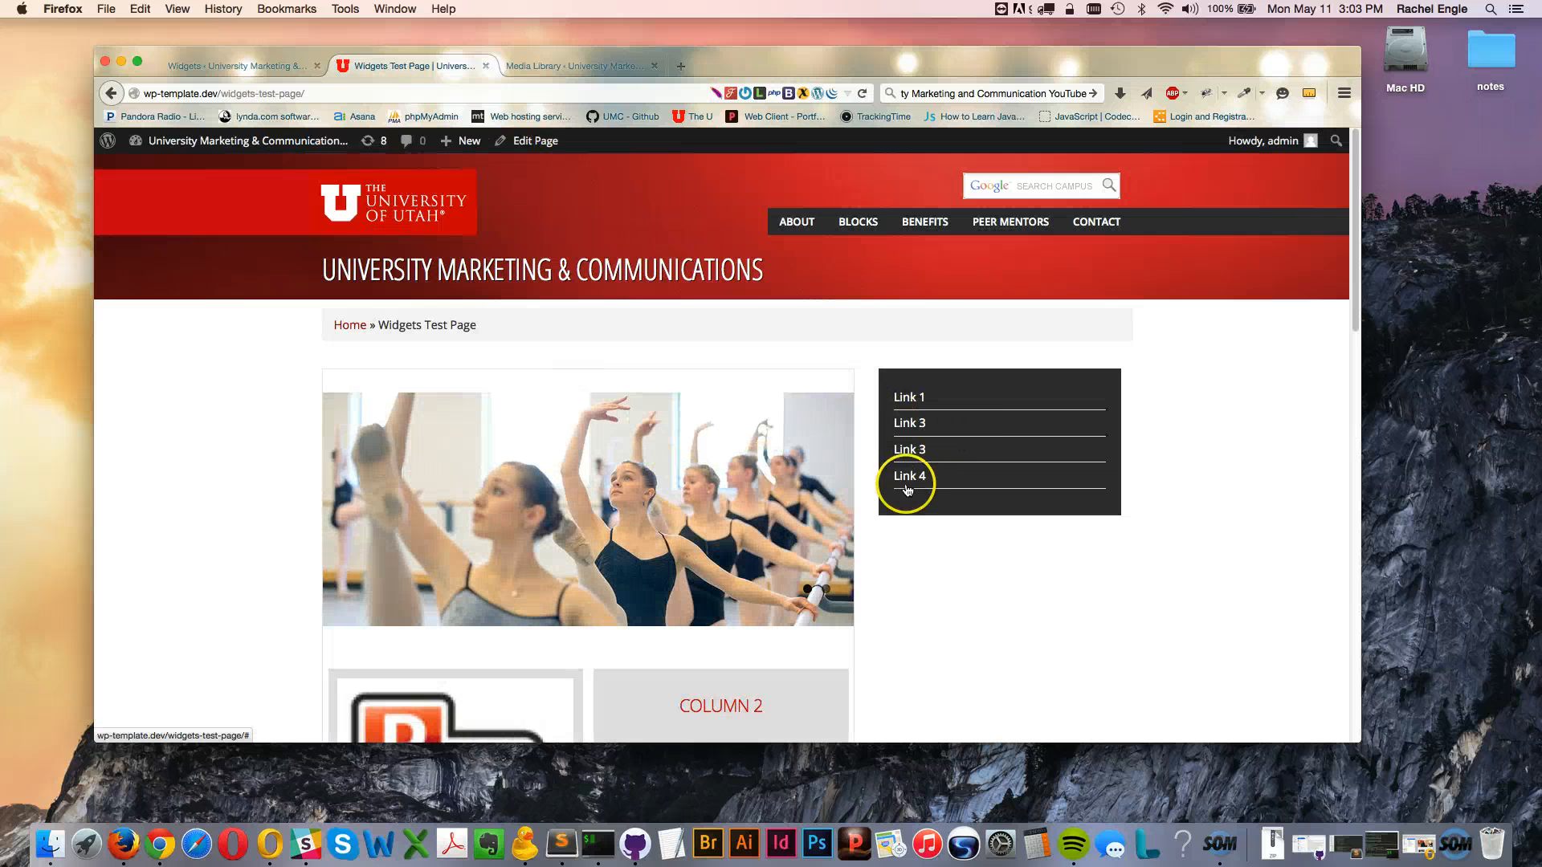
Return to the Widgets page and collapse the Widgets Above Post Test sidebar
left_click(265, 66)
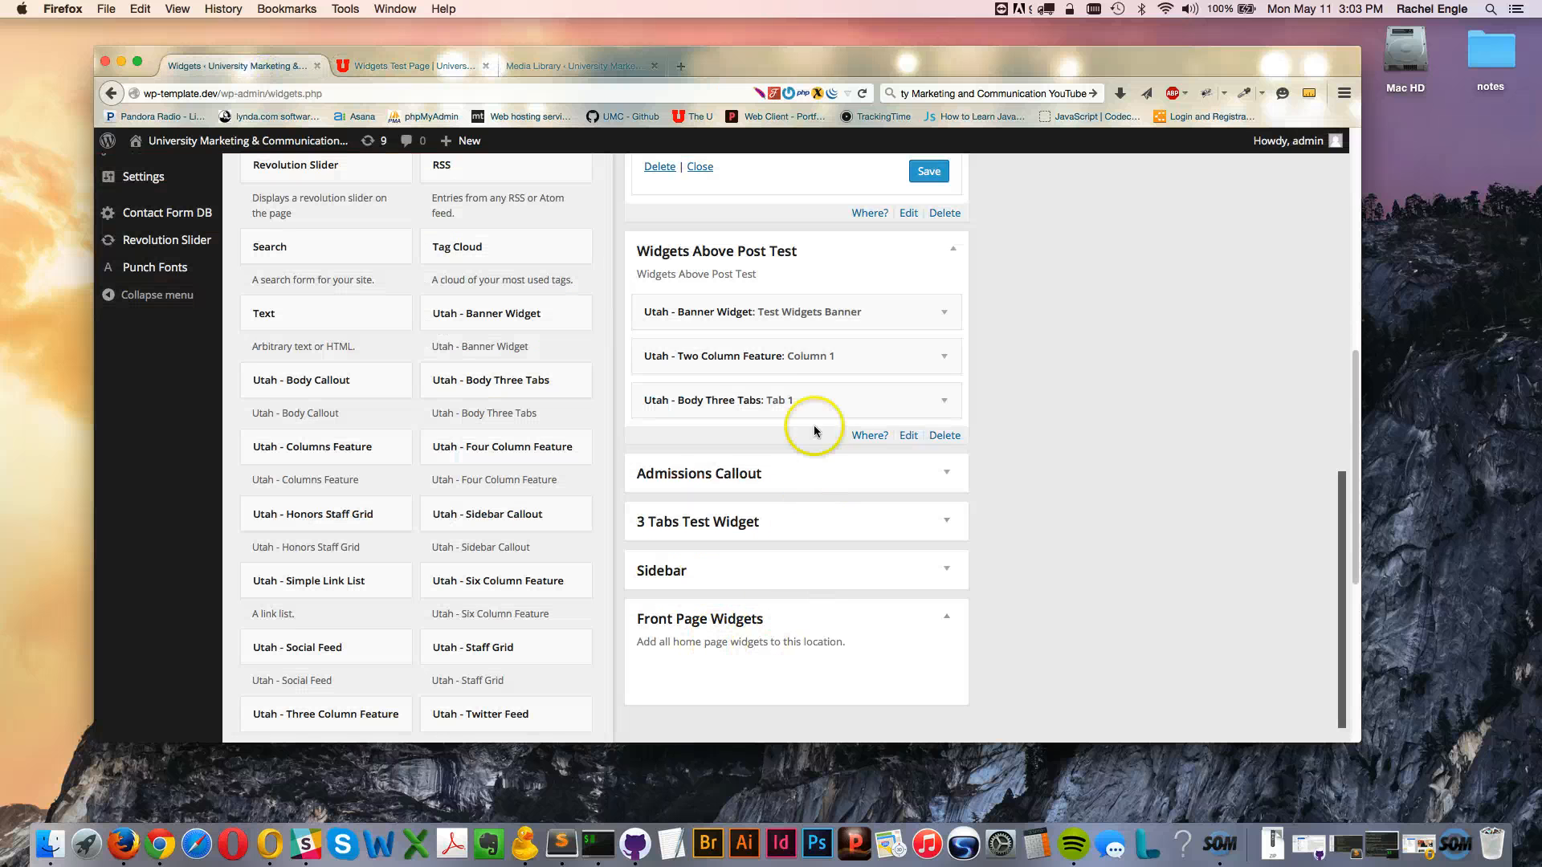
left_click(819, 400)
scroll(803, 569, "down", 15)
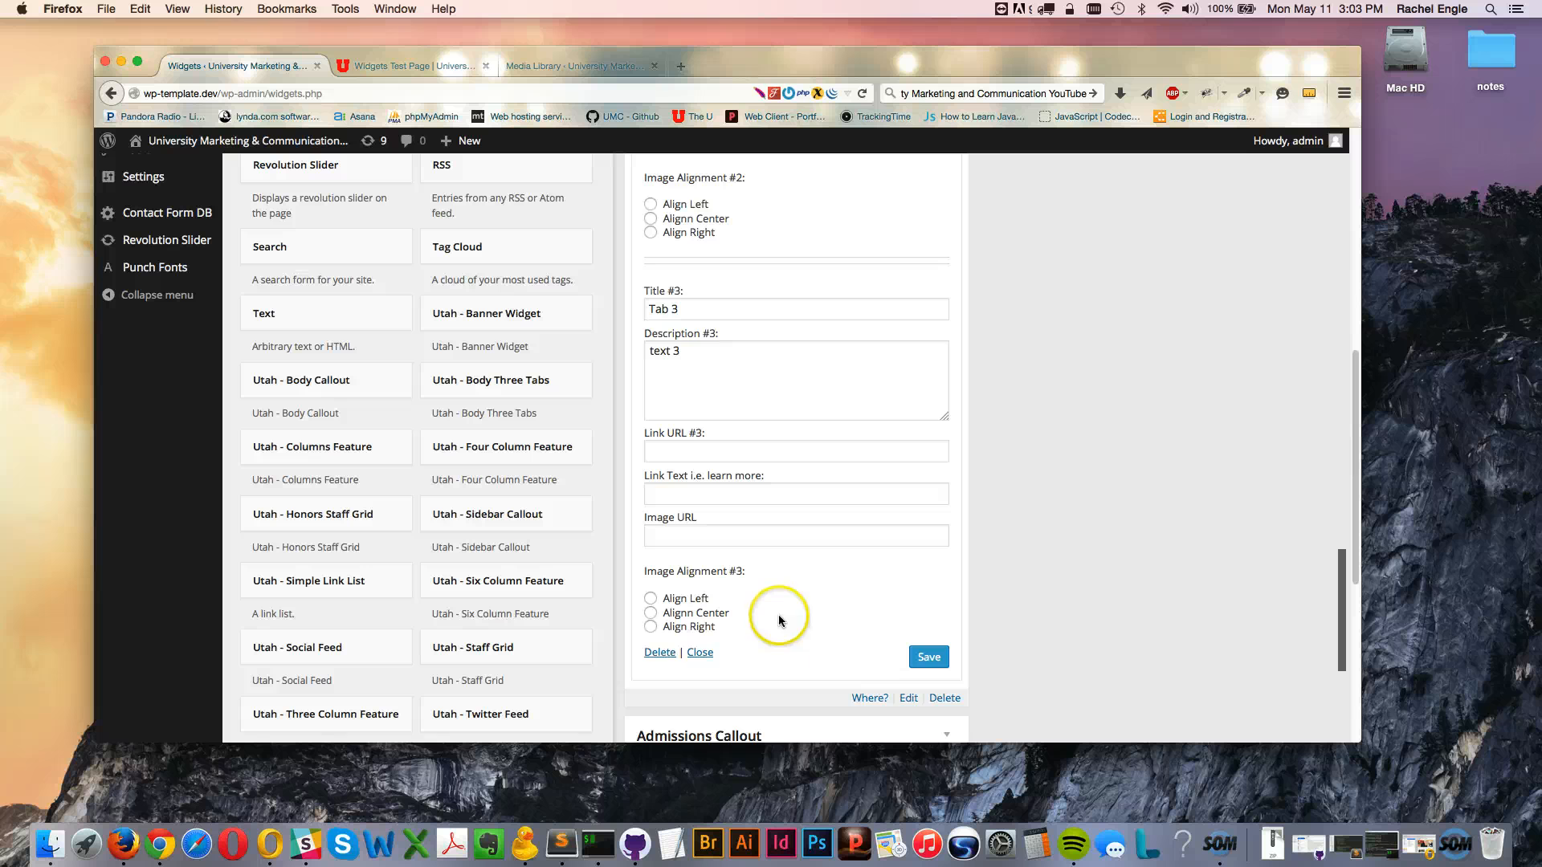
scroll(784, 626, "down", 2)
scroll(787, 636, "up", 15)
scroll(787, 642, "up", 5)
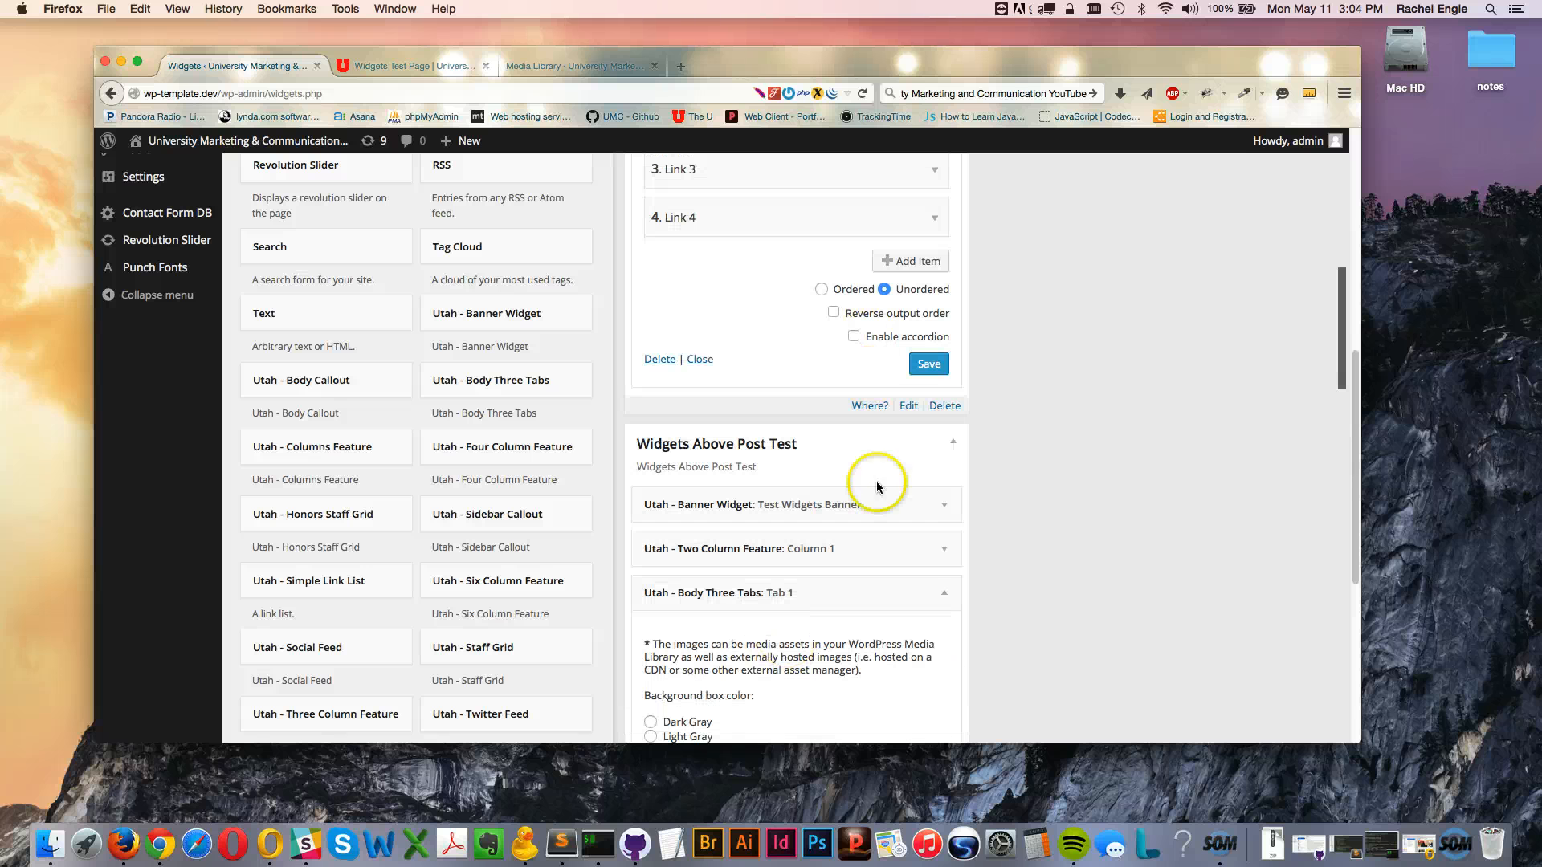
left_click(954, 447)
Set the Simple Link List to Ordered, save the widget, and check the list on the reloaded test page
scroll(949, 514, "up", 4)
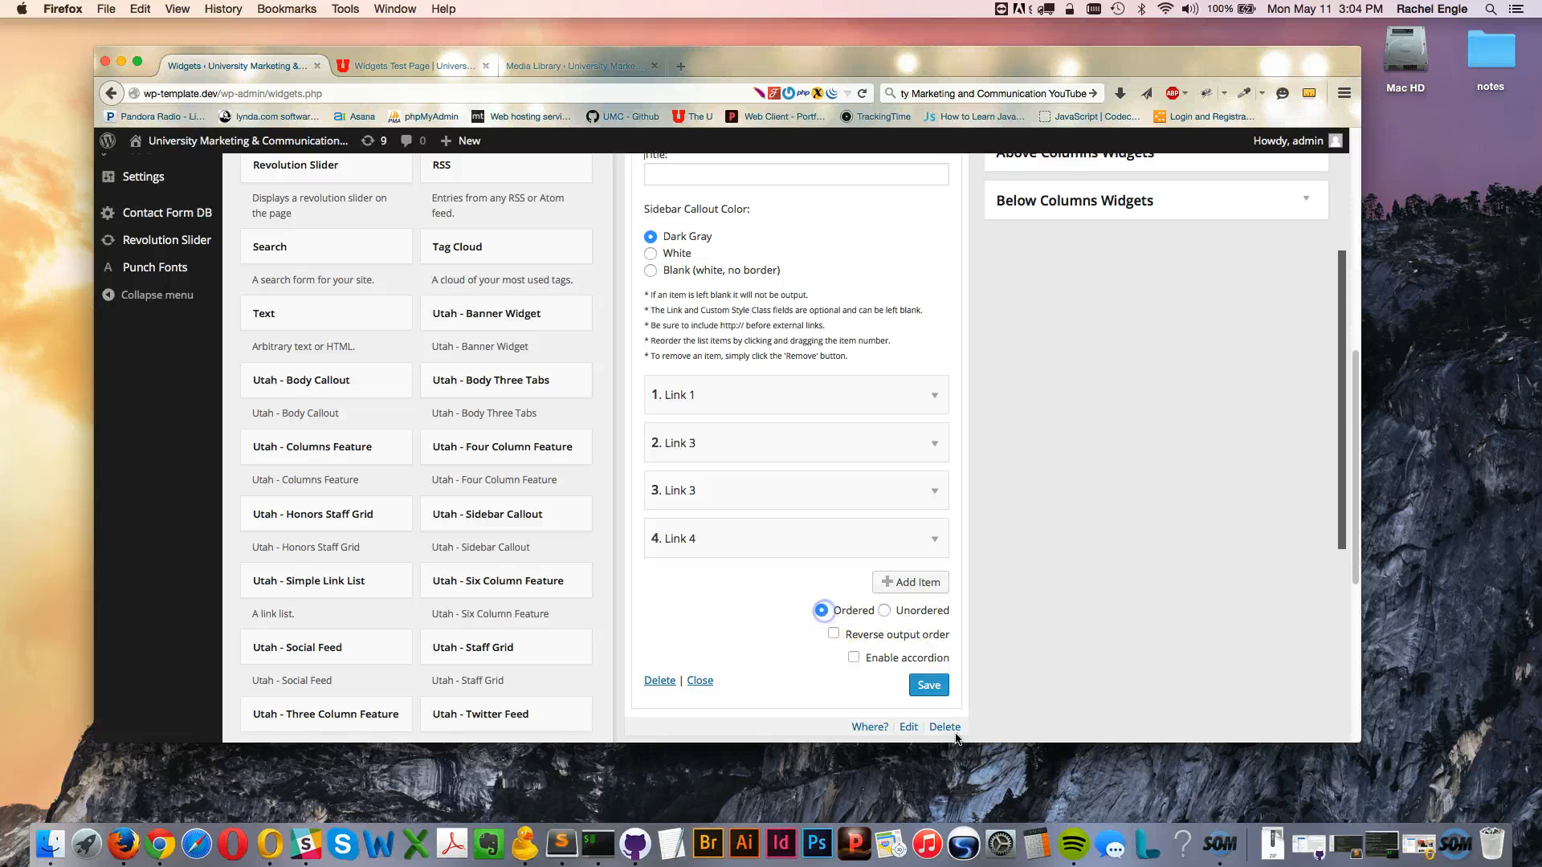
left_click(928, 685)
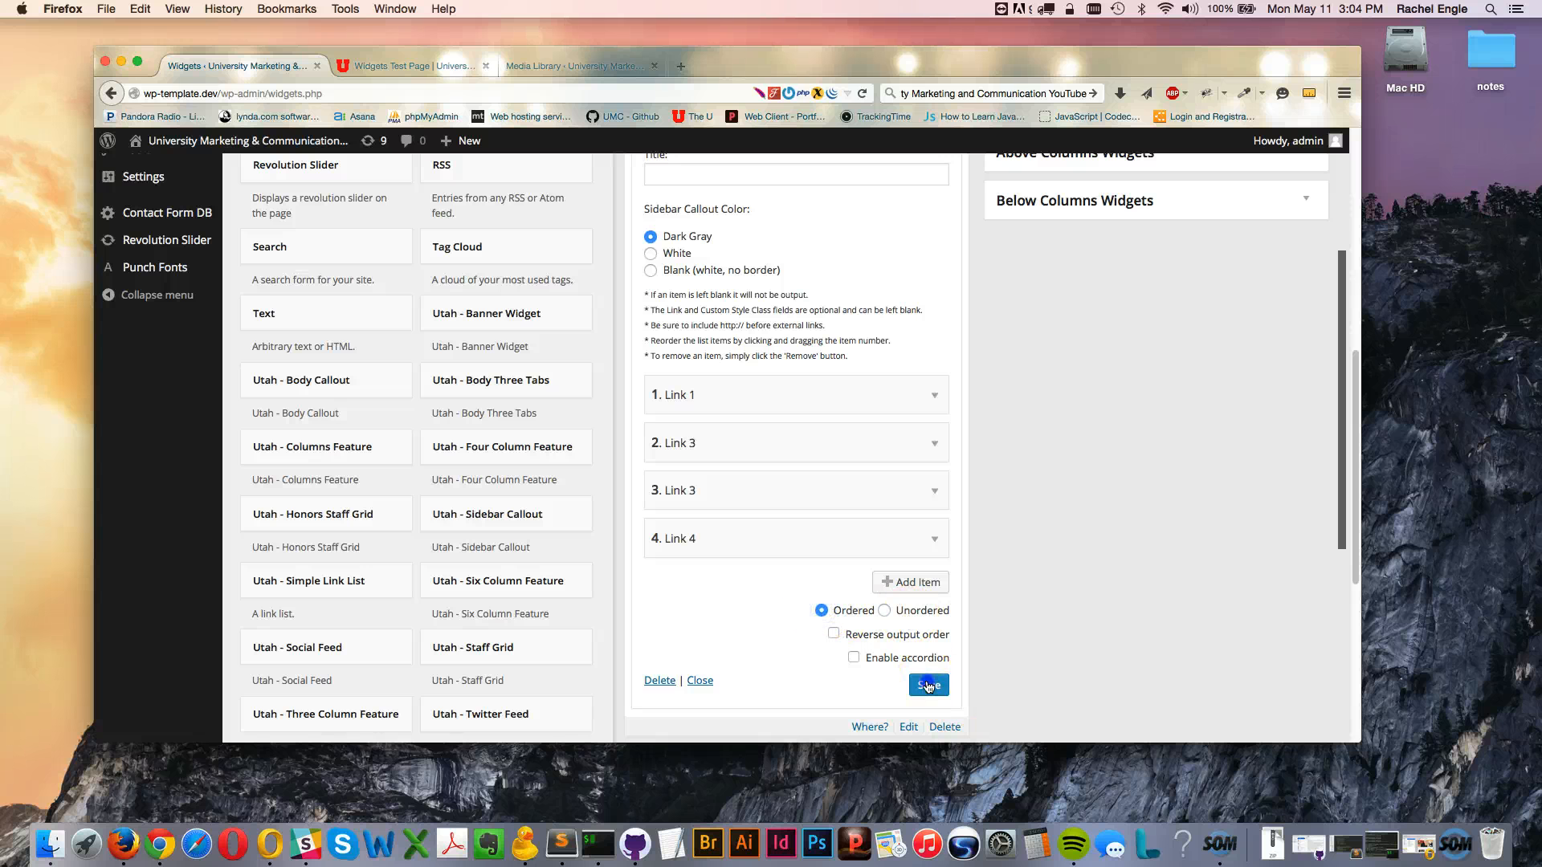
left_click(440, 66)
key("super+r")
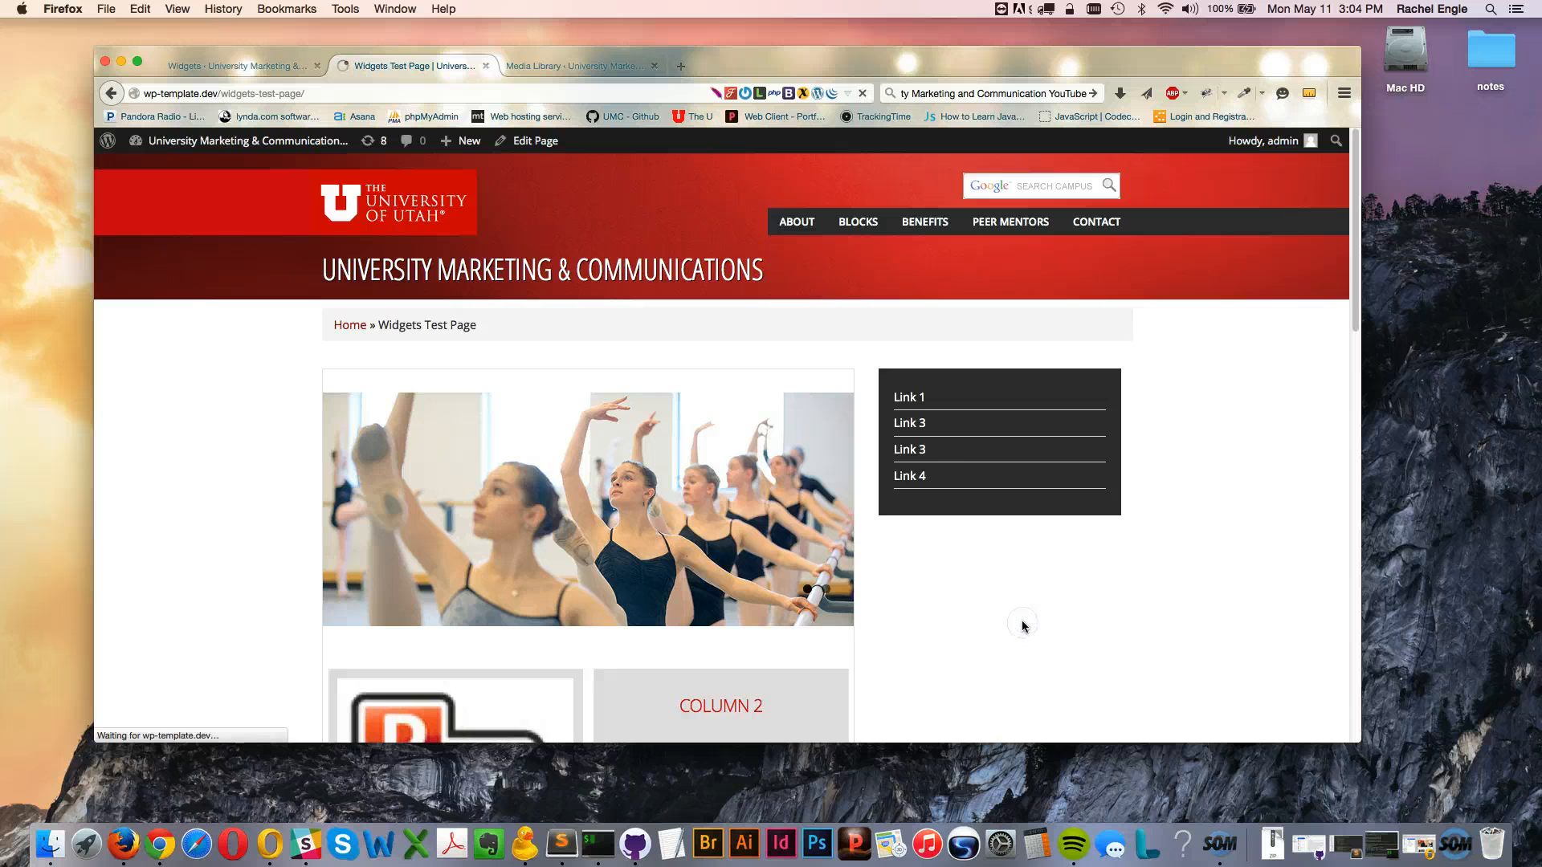
left_click(940, 397)
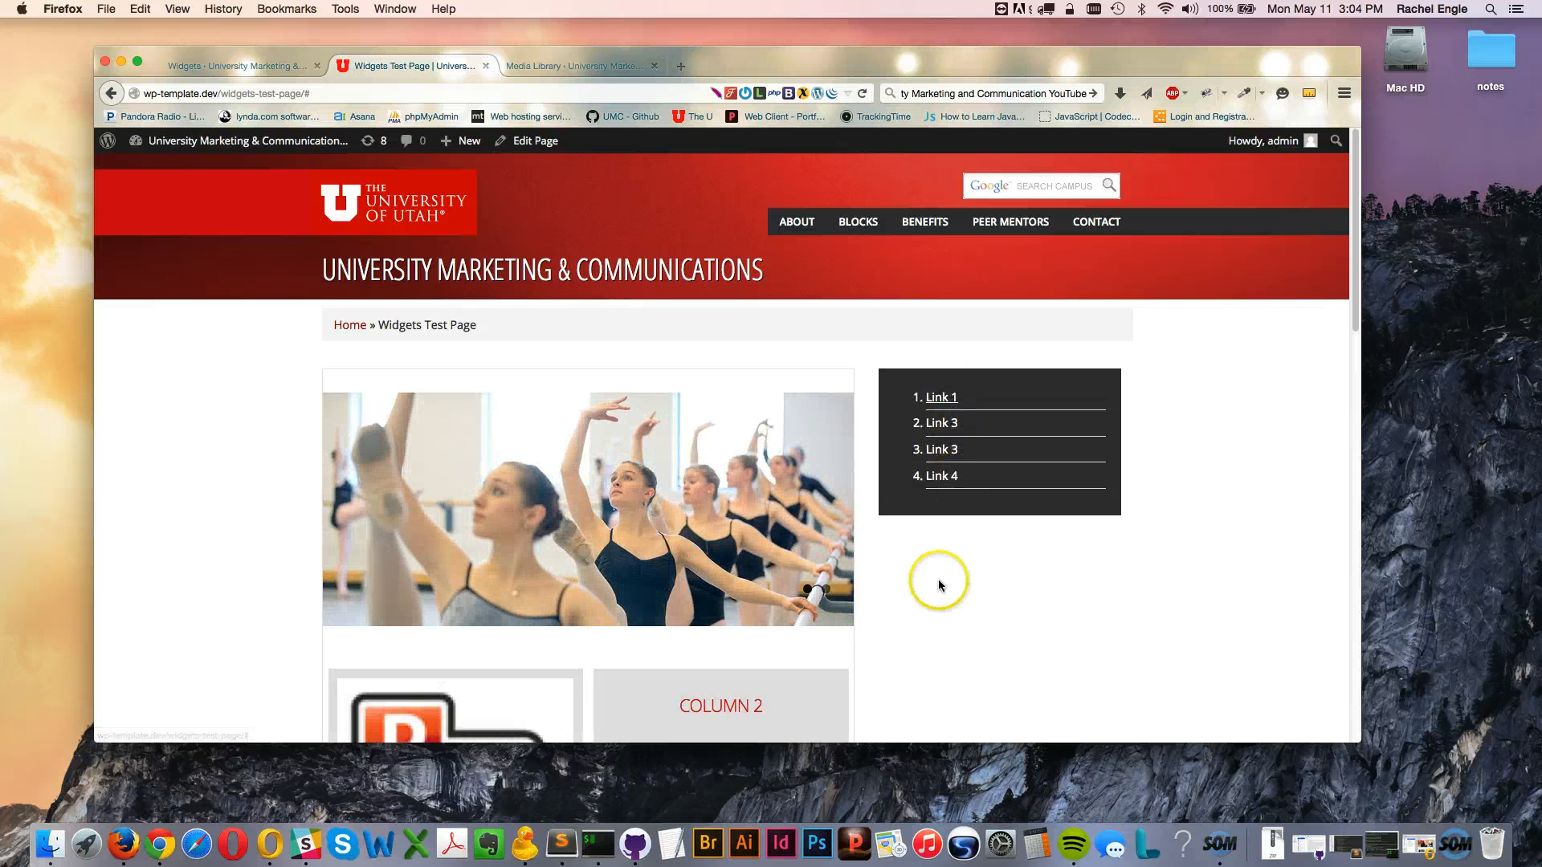
Enable Reverse output order for the Simple Link List, set it to Ordered, save it, and reload the test page
left_click(233, 65)
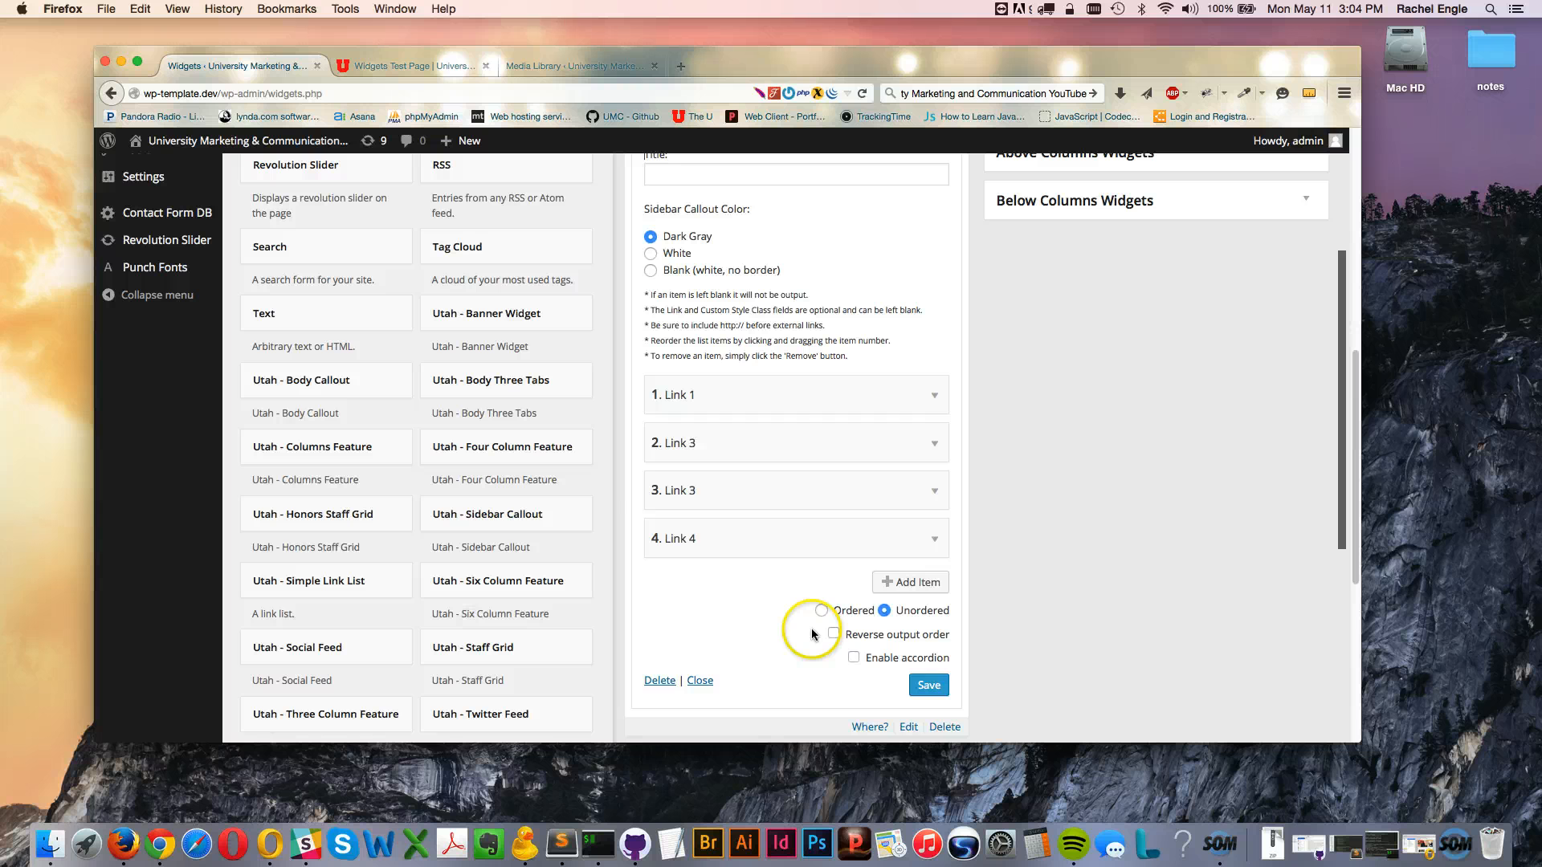
left_click(835, 635)
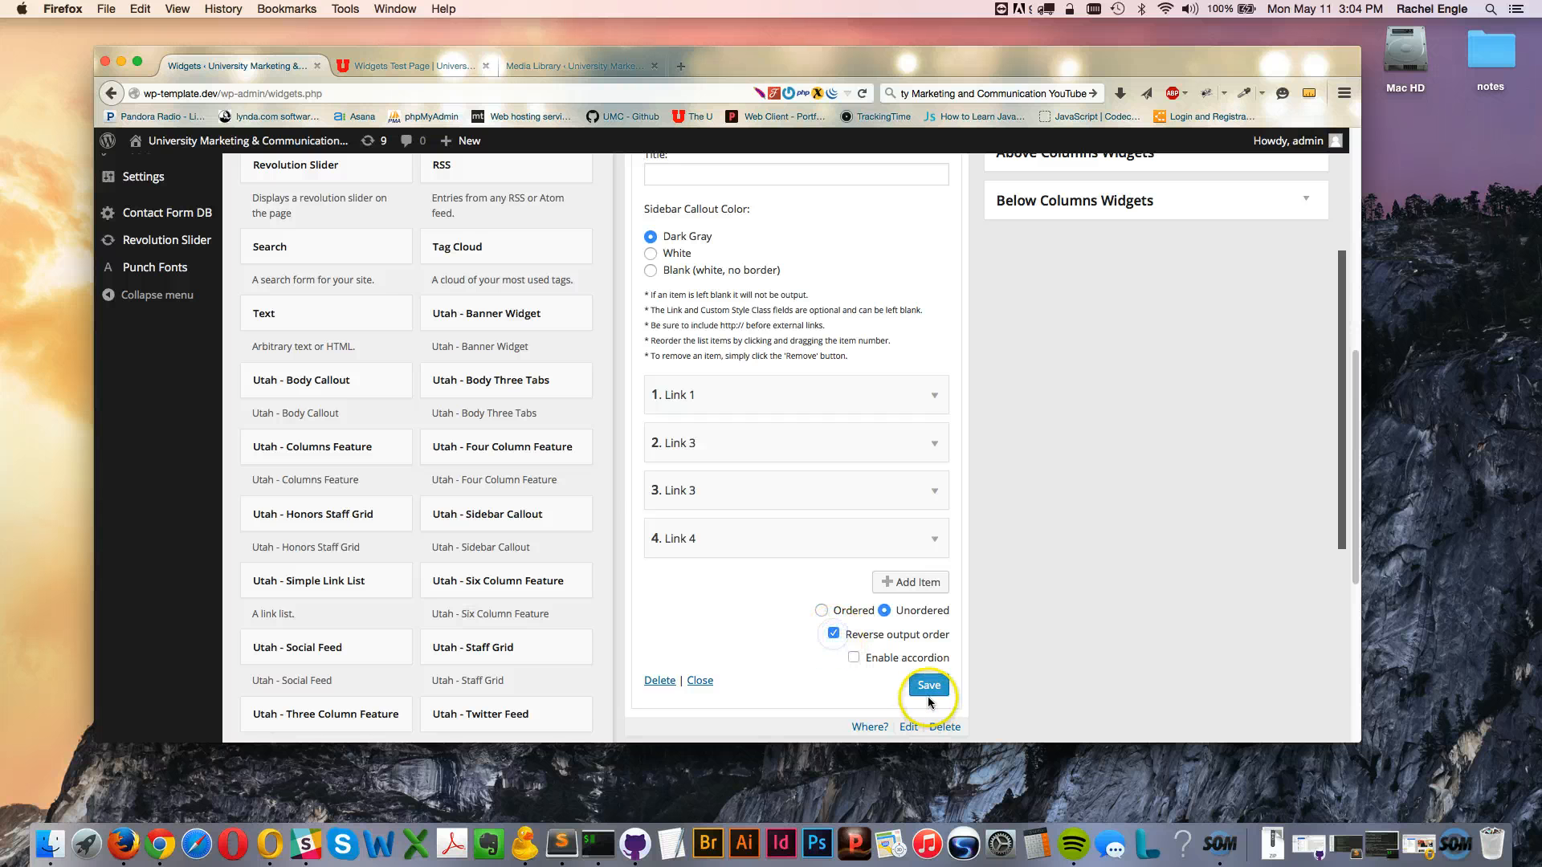
left_click(931, 689)
left_click(841, 616)
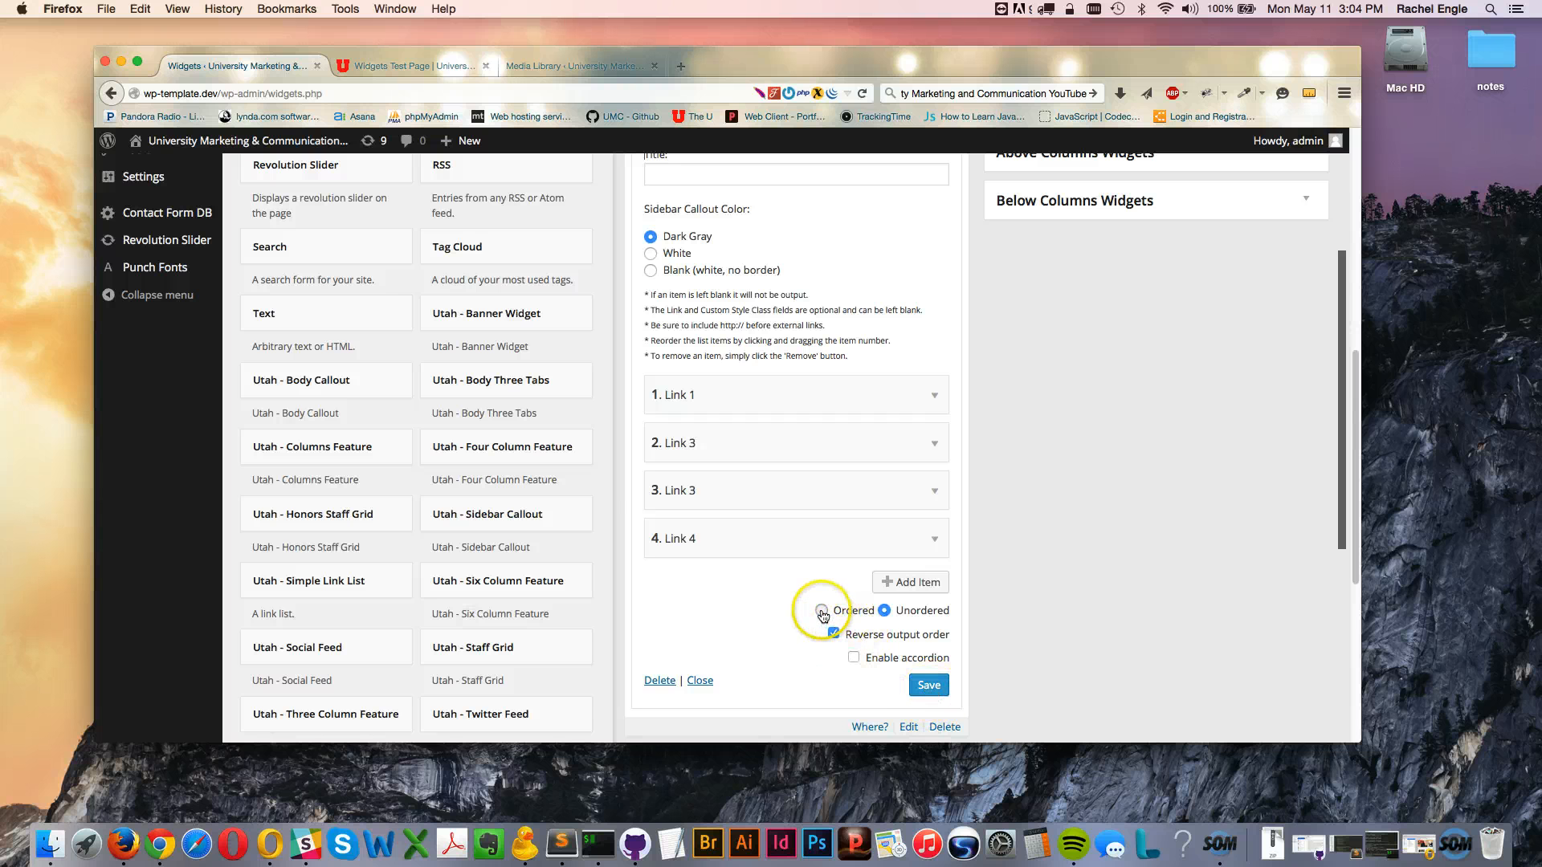
left_click(928, 687)
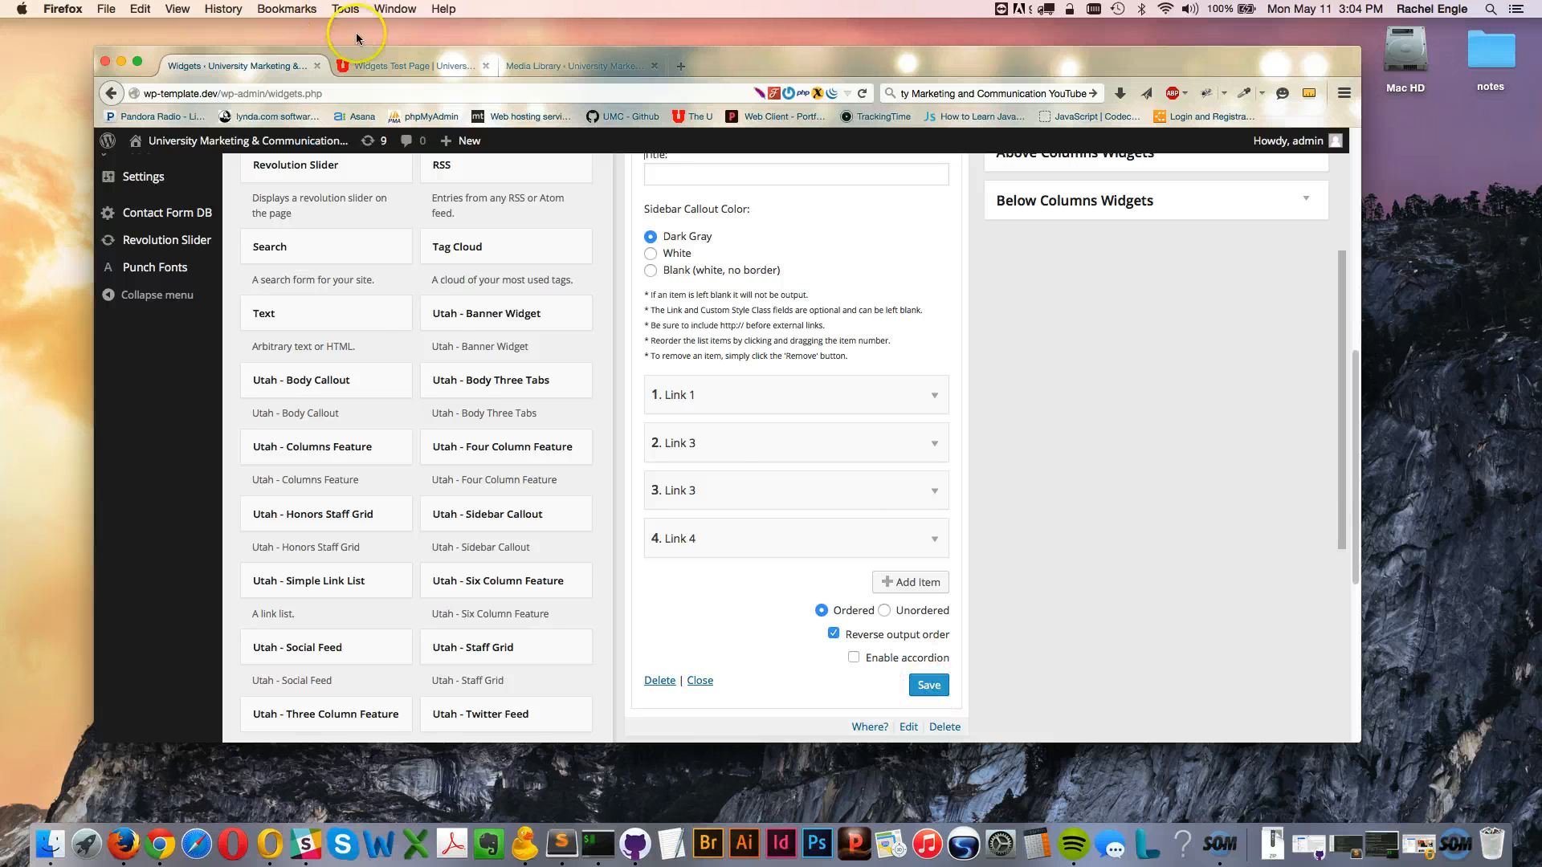
left_click(427, 66)
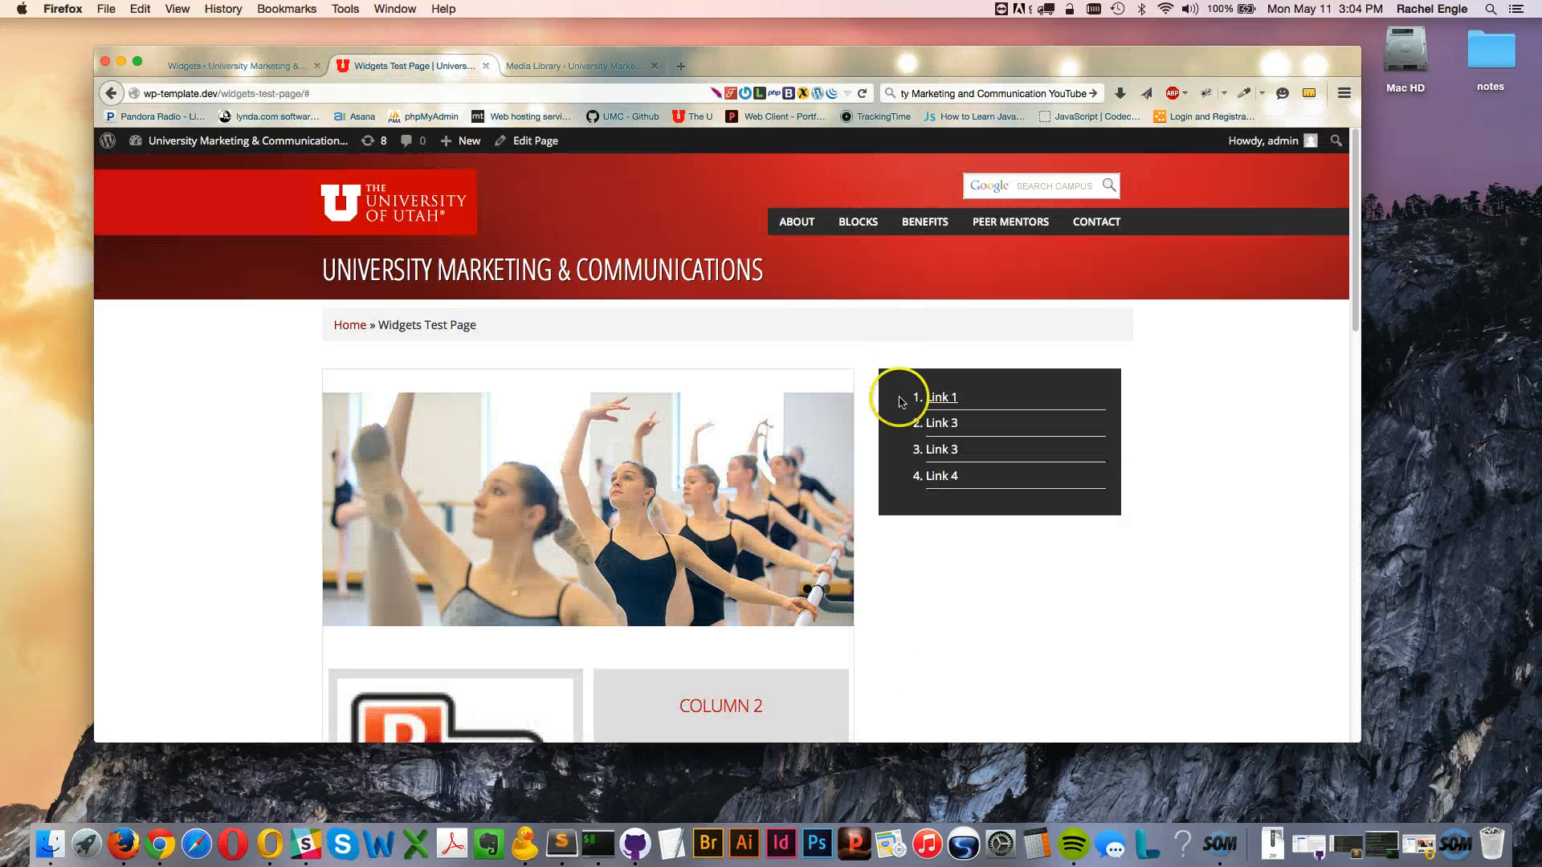
key("super+r")
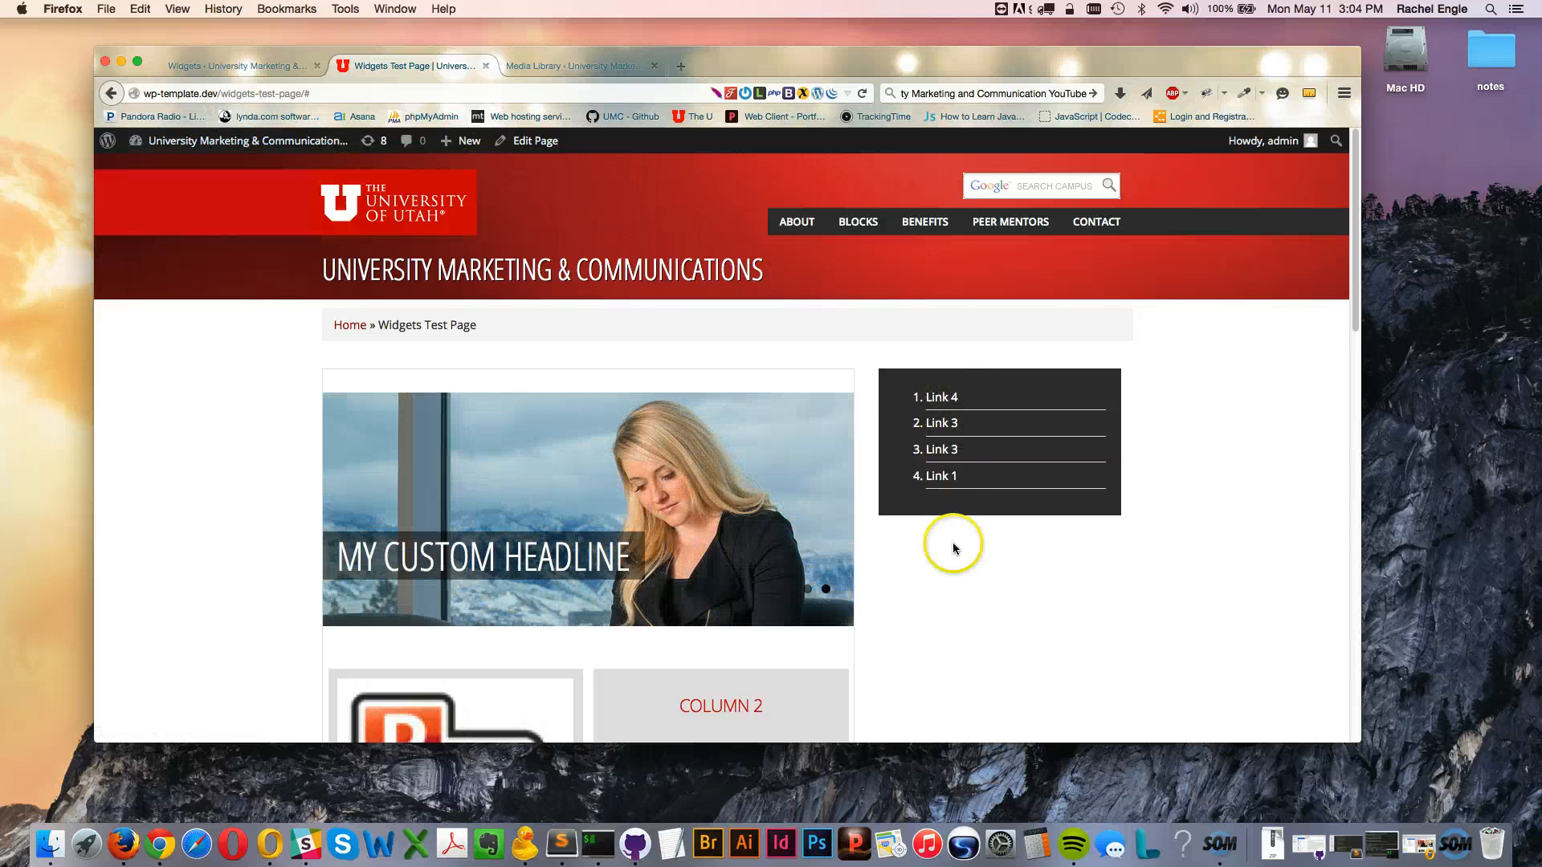
Set the Simple Link List to Unordered, save the widget, and reload the Widgets Test Page
left_click(210, 64)
left_click(884, 611)
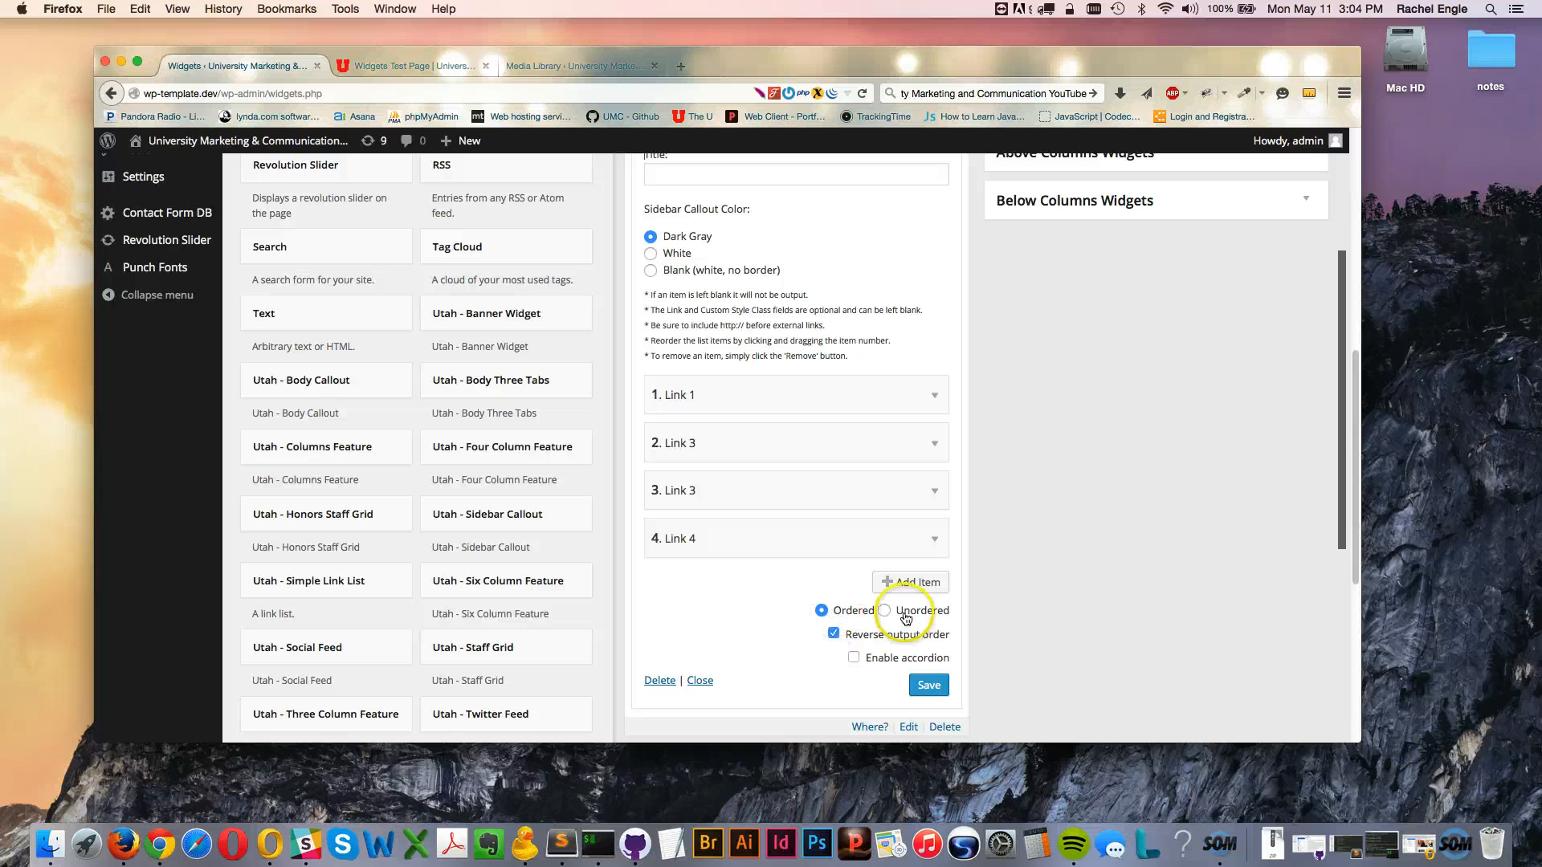
left_click(949, 691)
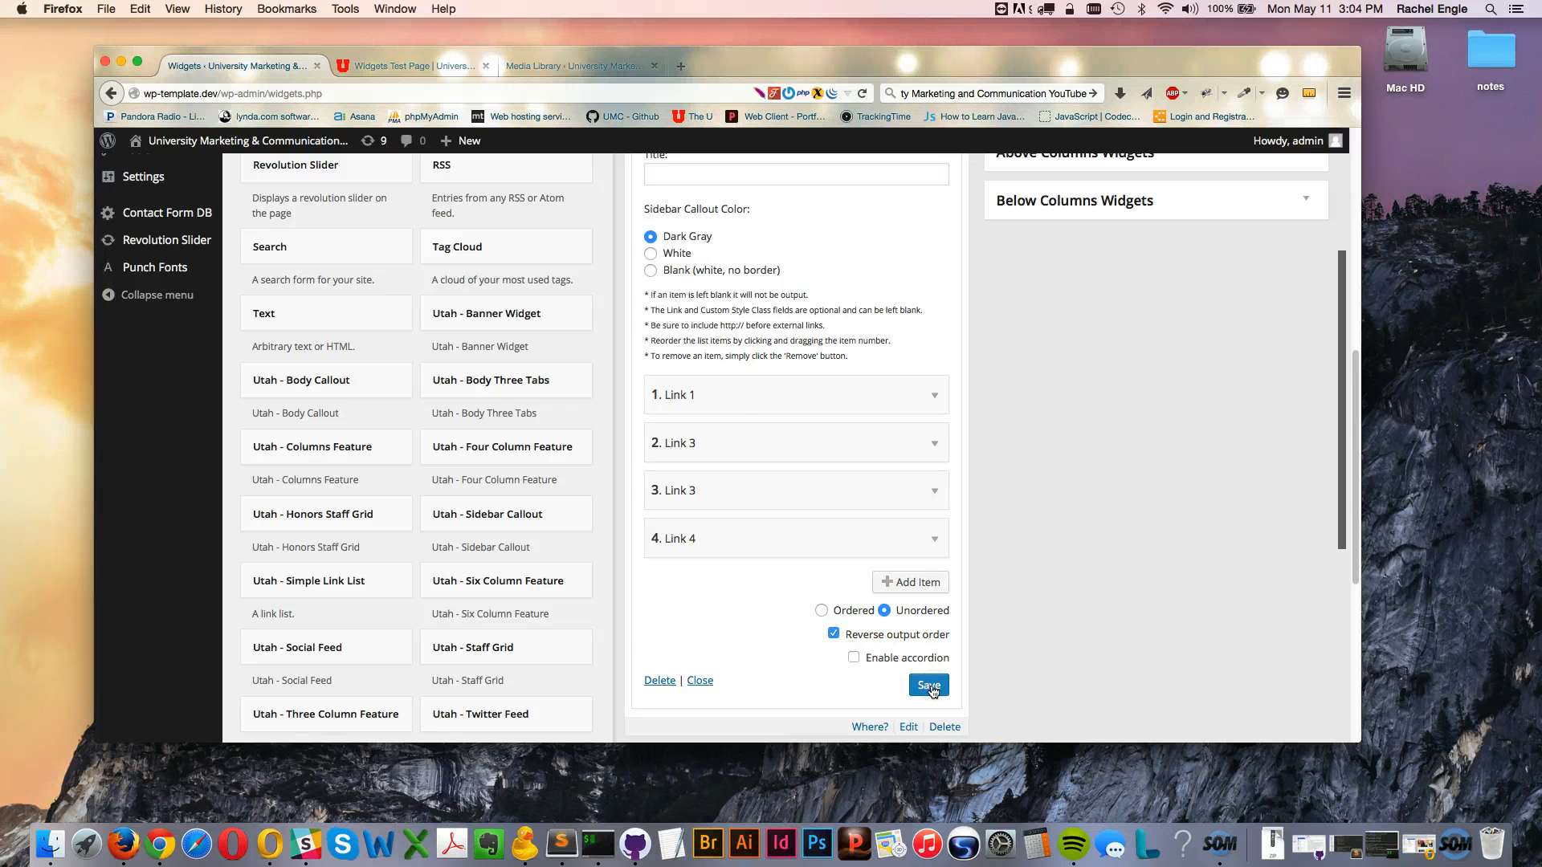
left_click(410, 65)
left_click(999, 520)
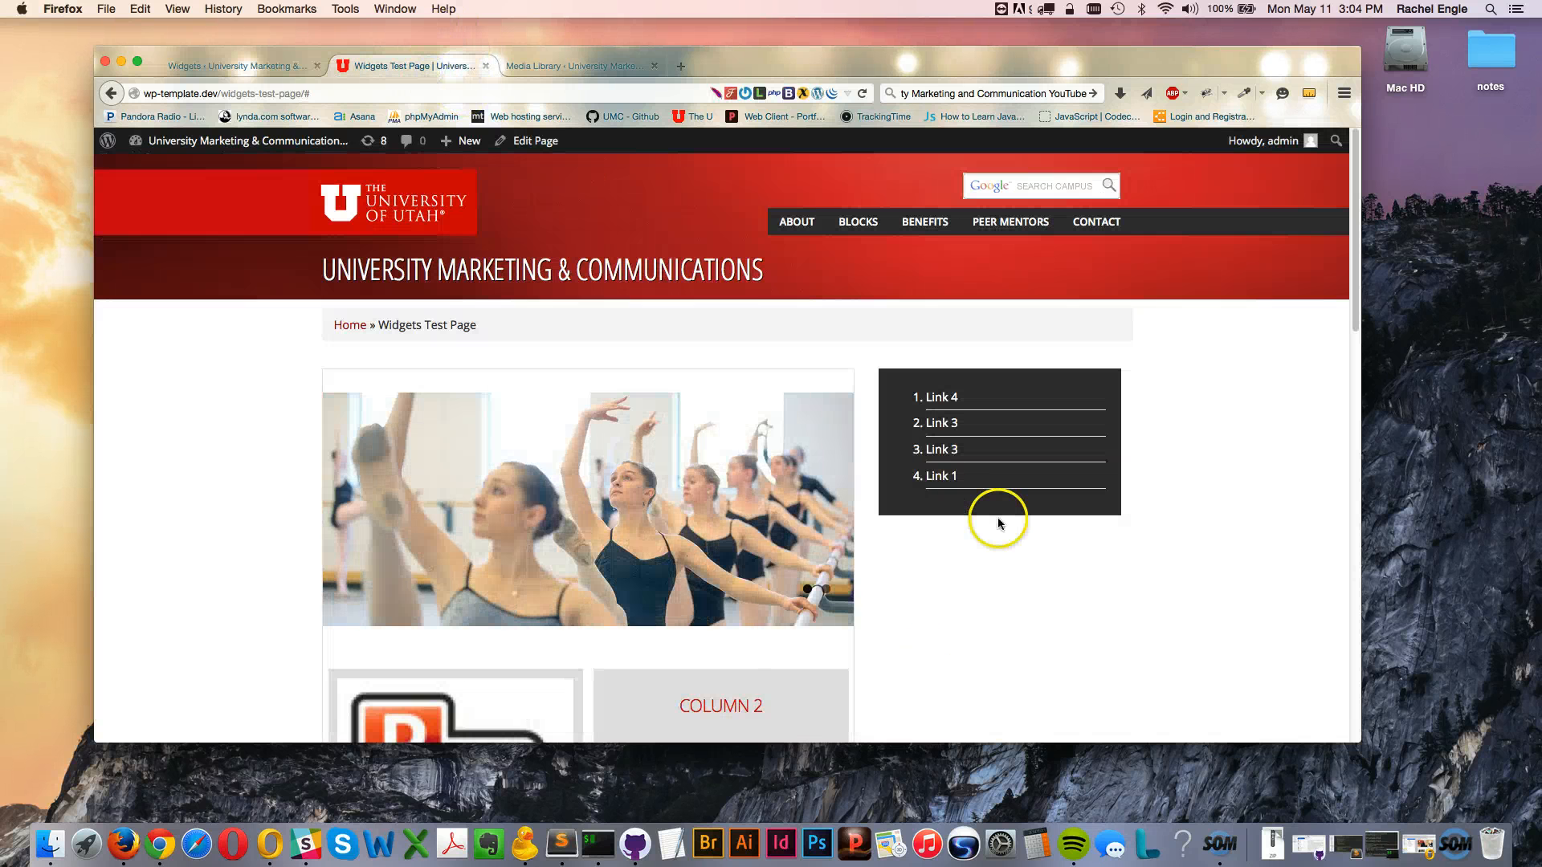
key("super+r")
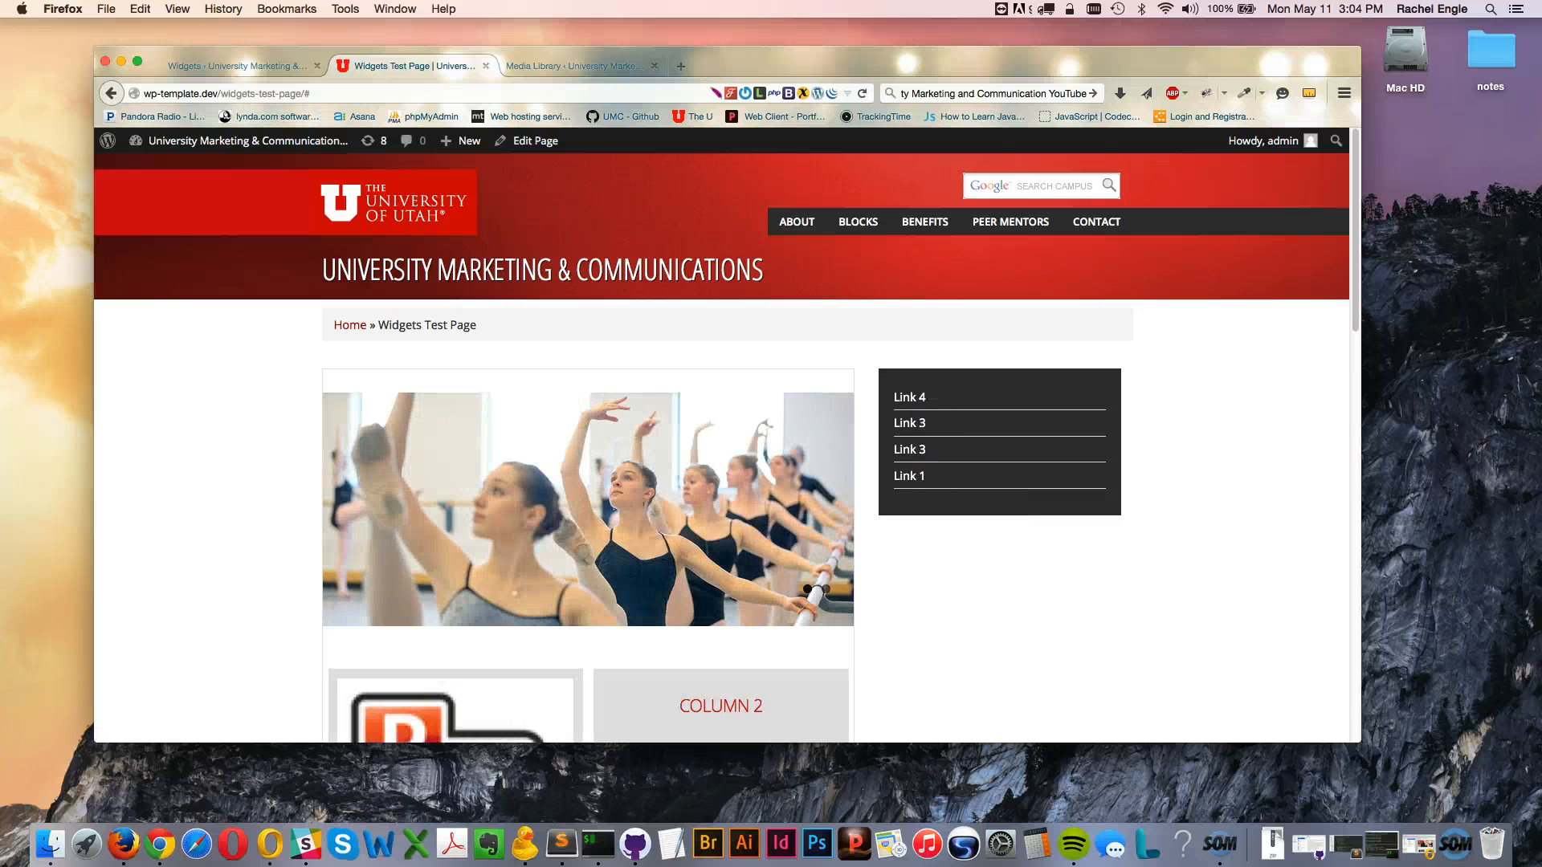
Title the Simple Link List "My custom Nav", disable Reverse output order, enable the accordion, save the widget, and reload the test page
left_click(237, 66)
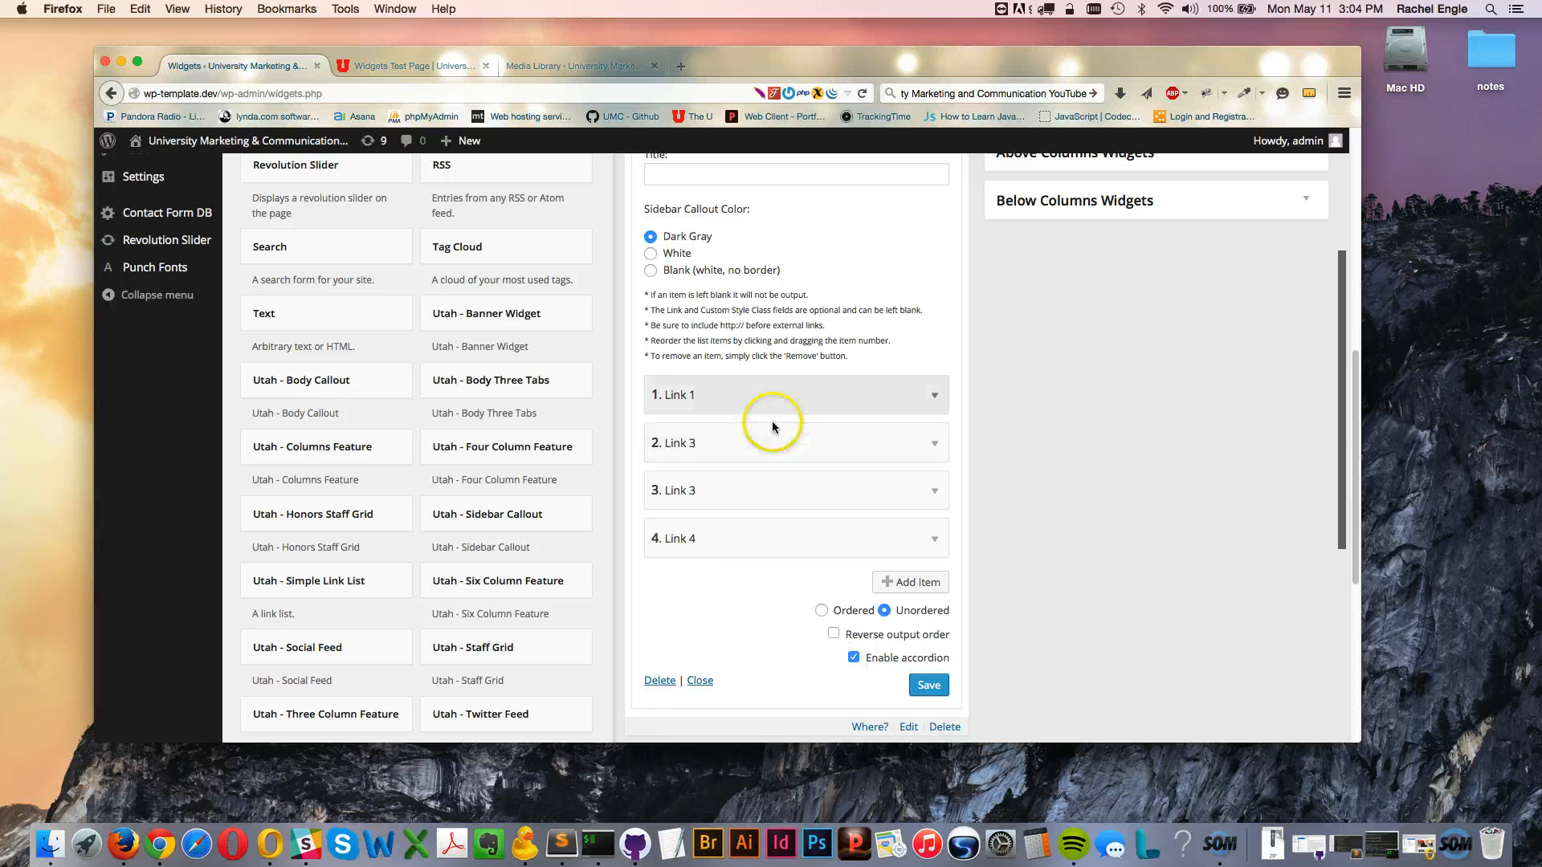
scroll(773, 421, "up", 3)
left_click(673, 341)
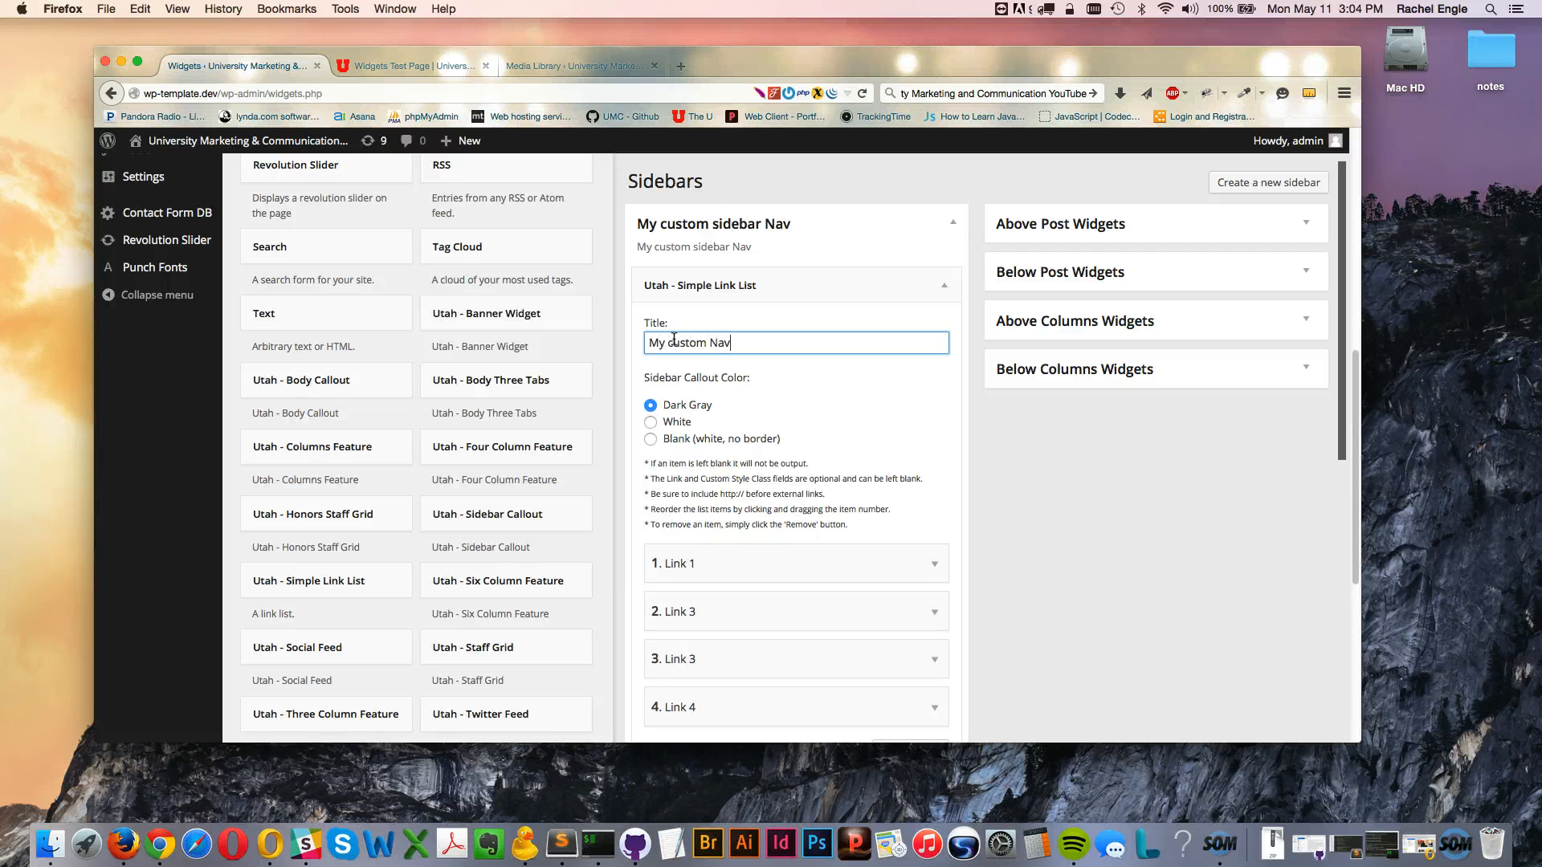
scroll(672, 450, "down", 5)
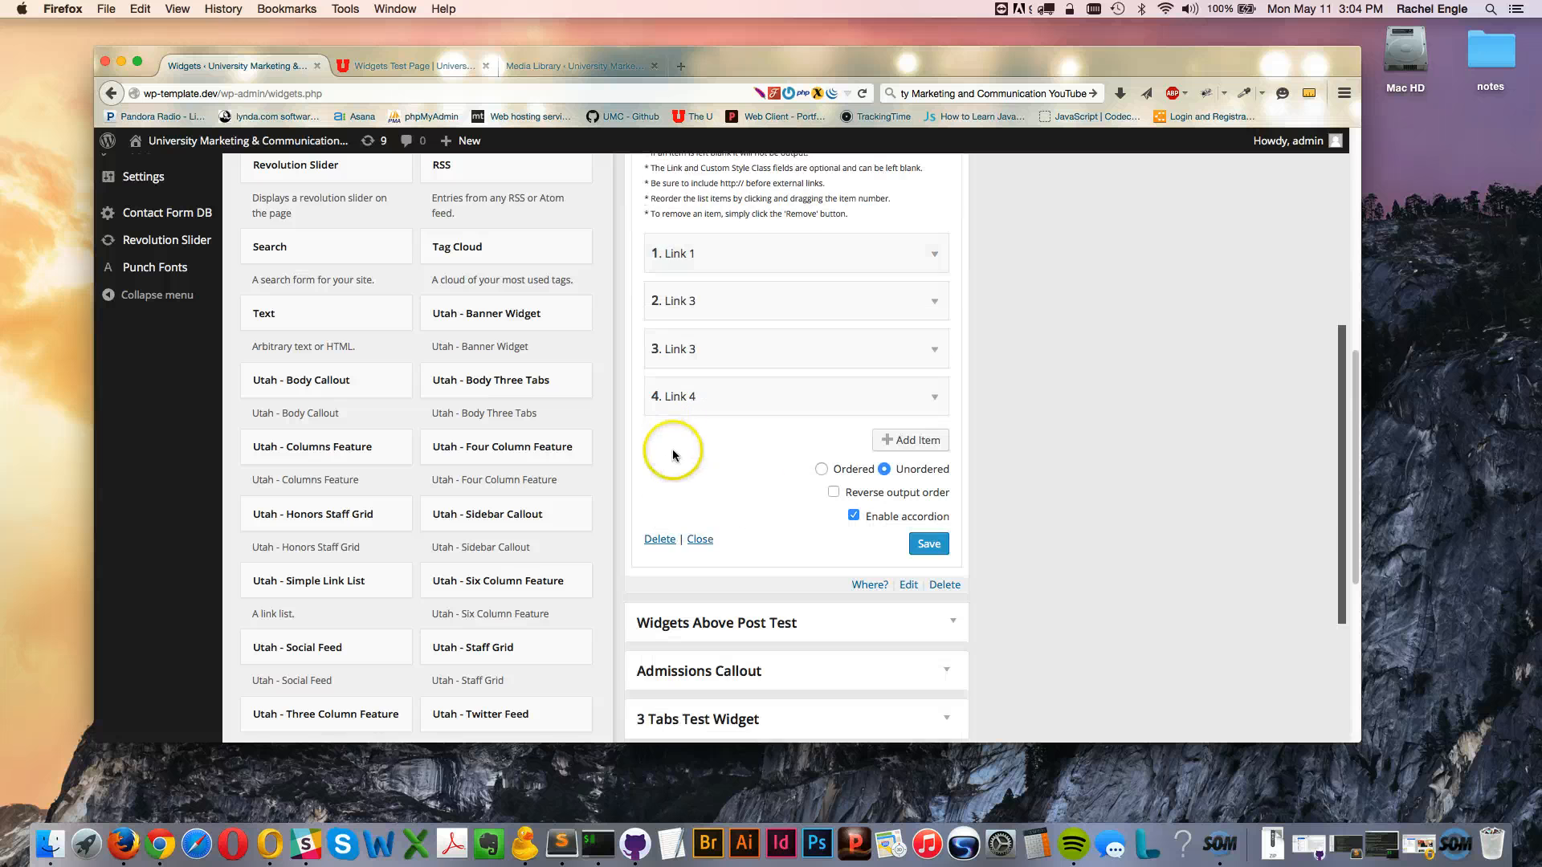
left_click(926, 543)
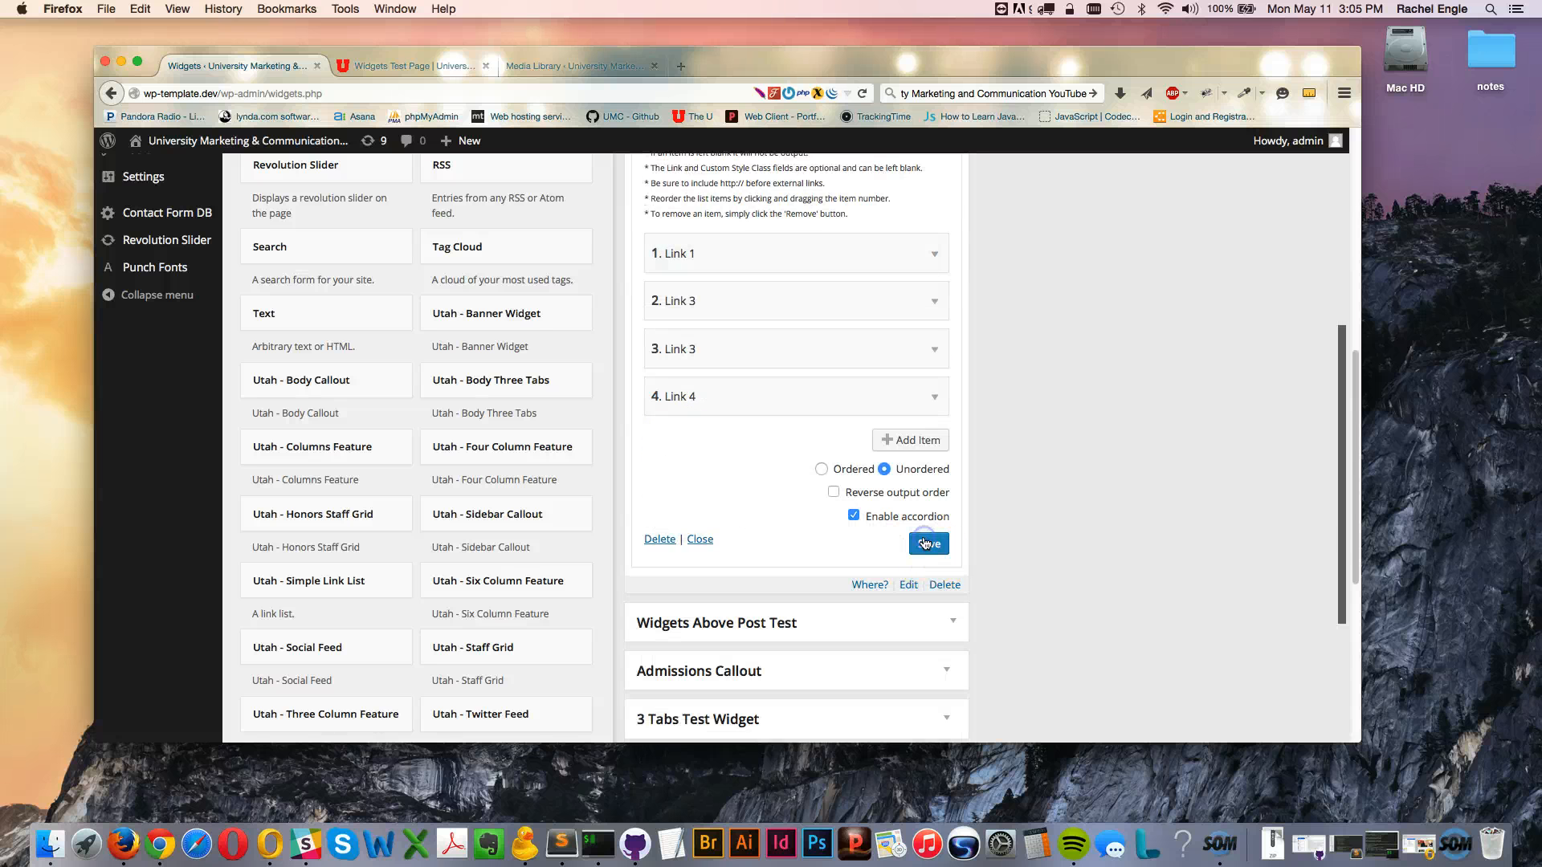
left_click(392, 66)
key("super+r")
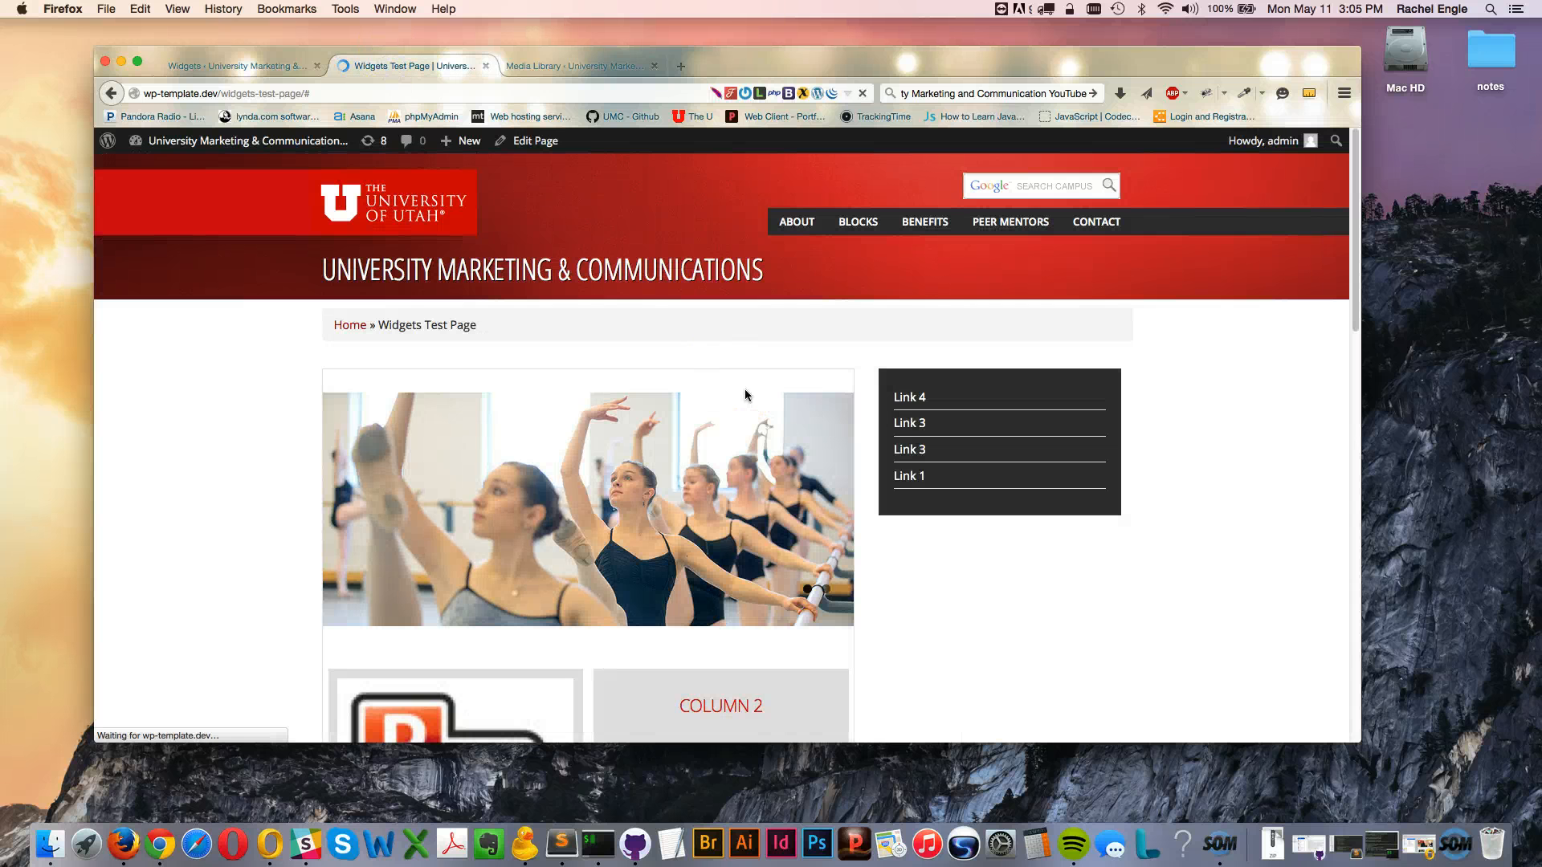
Test expanding and collapsing the My custom Nav accordion in the sidebar and look over the rest of the test page
left_click(933, 401)
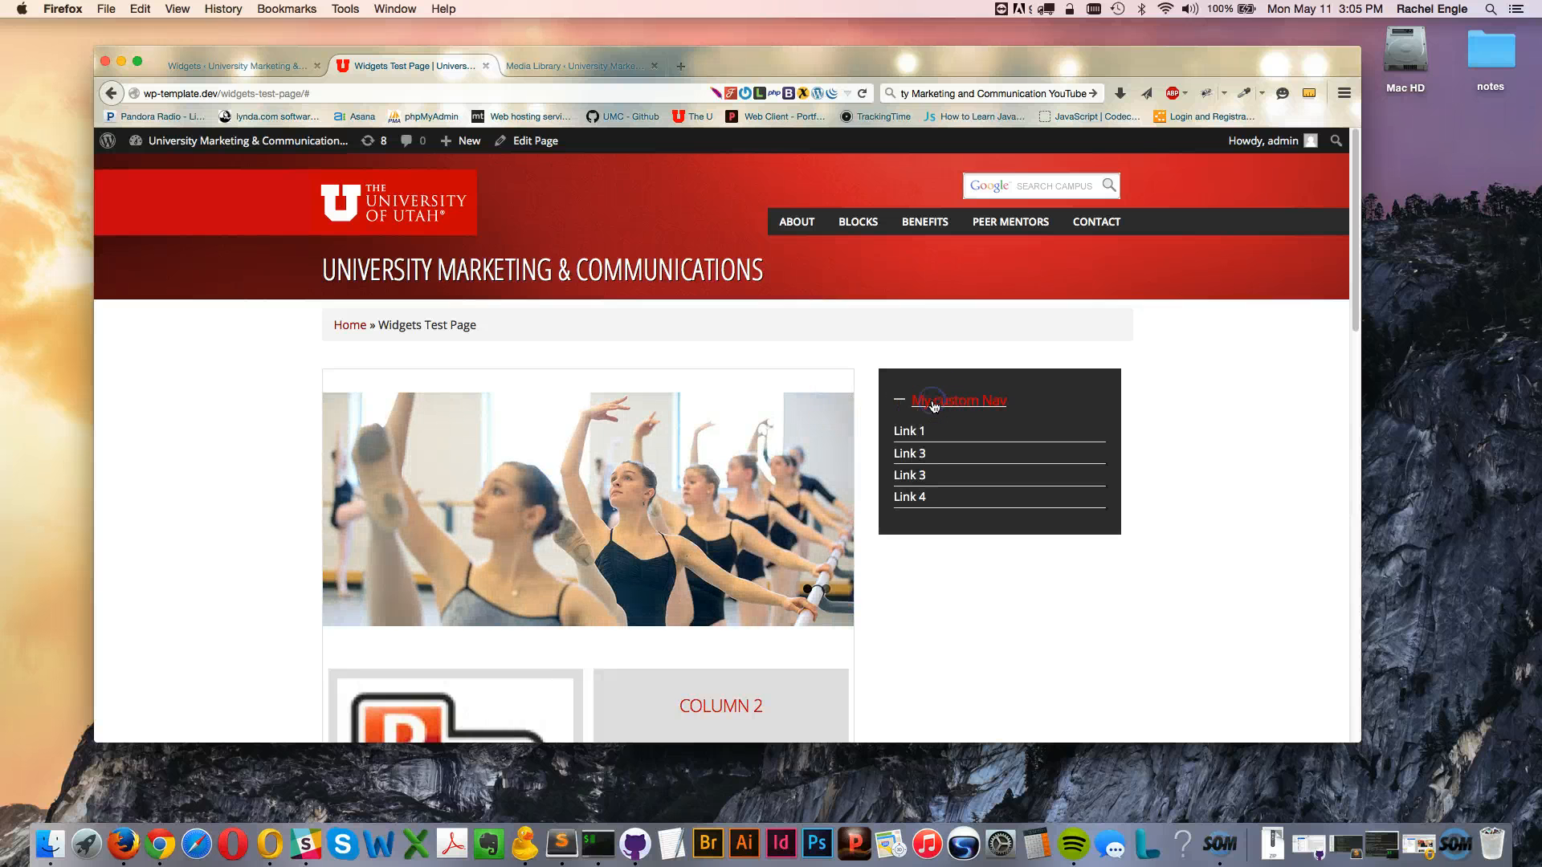
left_click(986, 401)
left_click(986, 401)
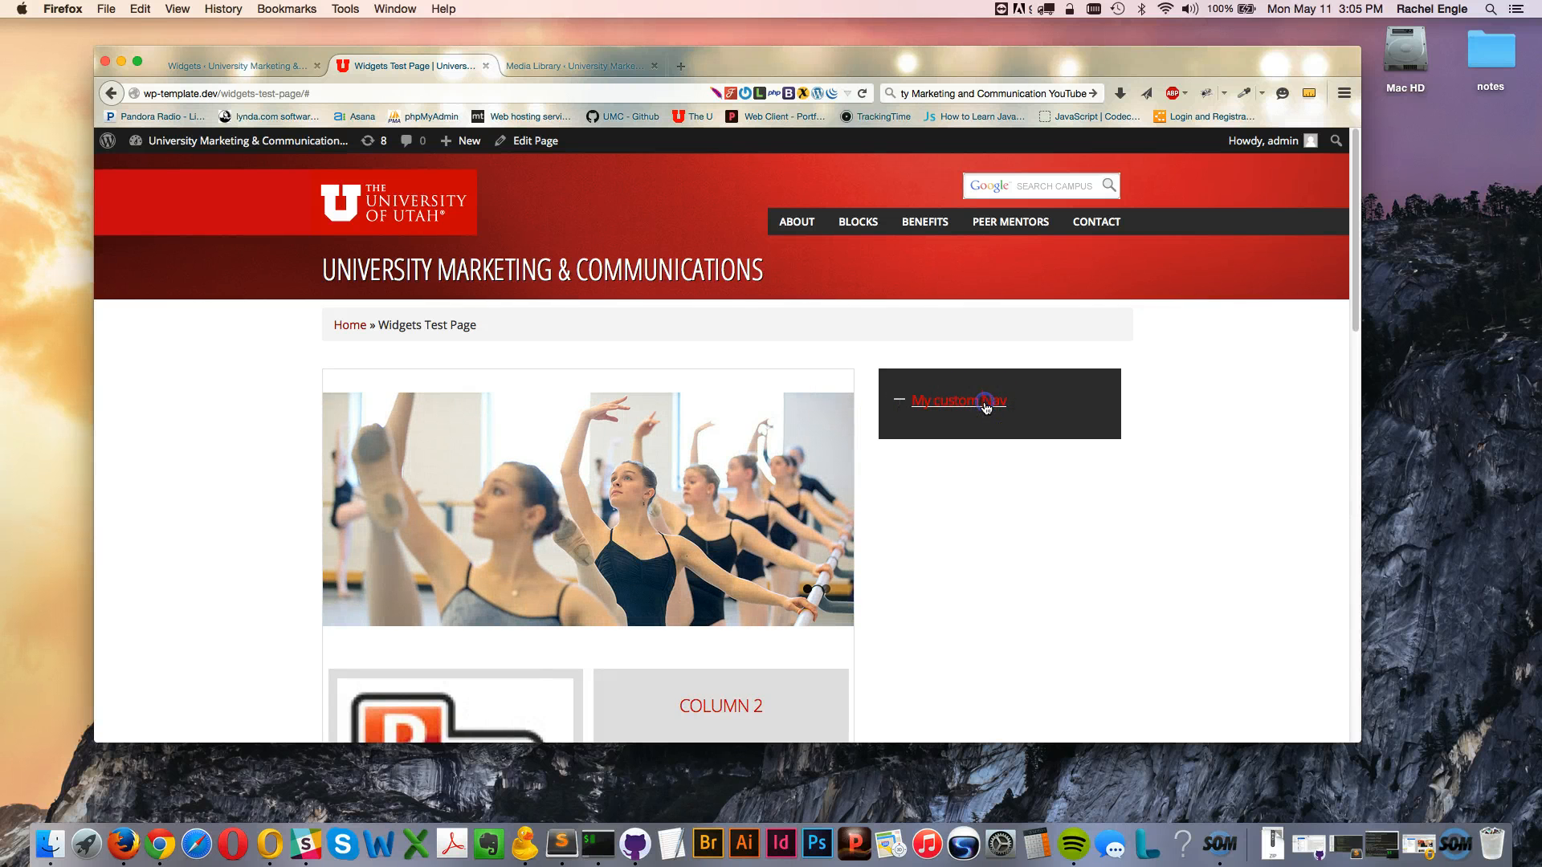
left_click(1076, 438)
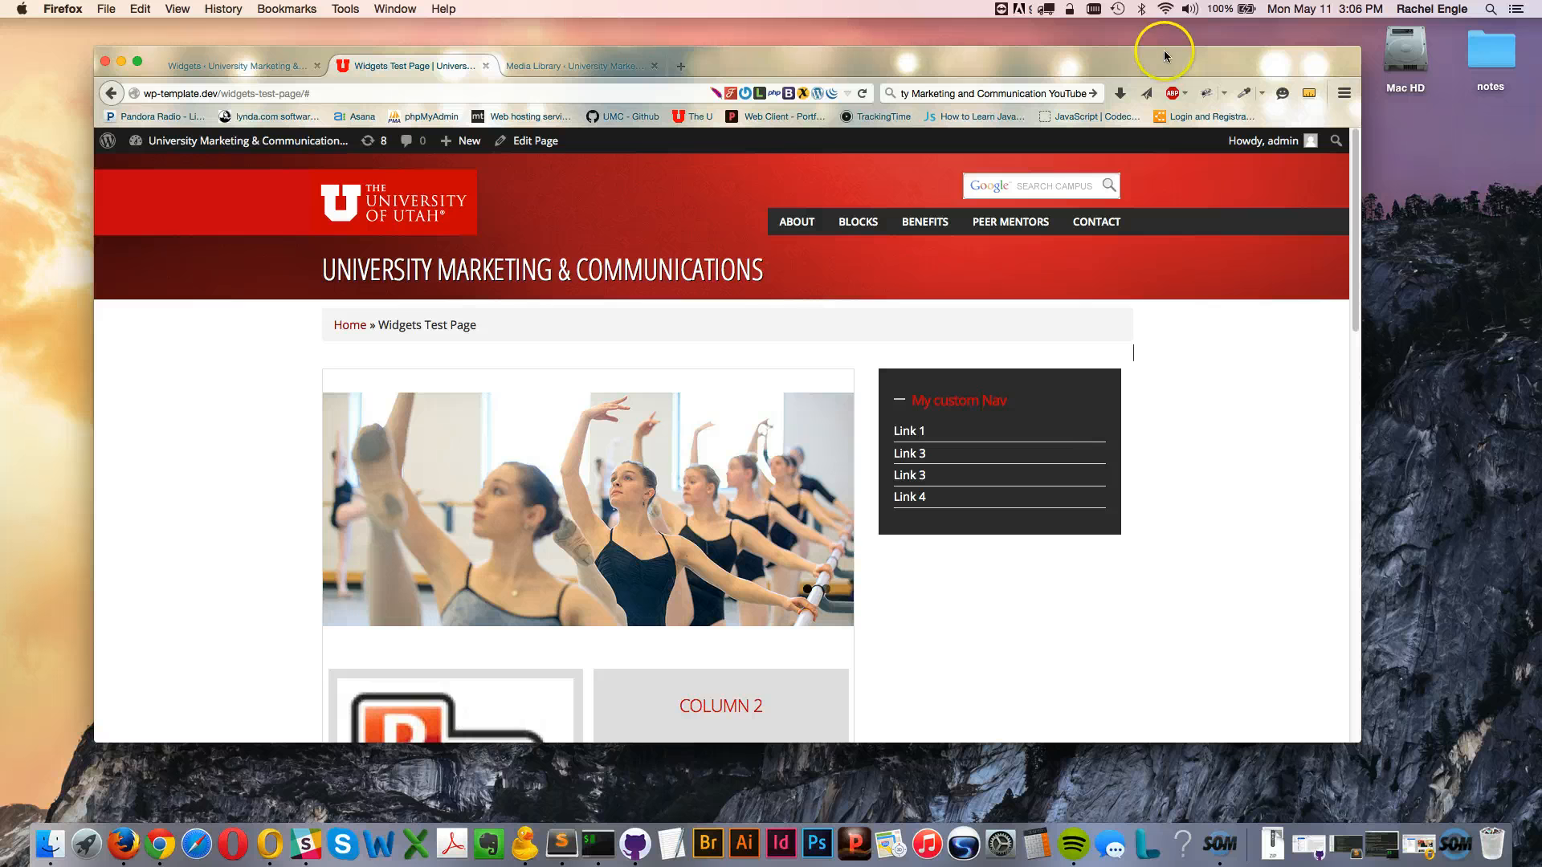
left_click(899, 403)
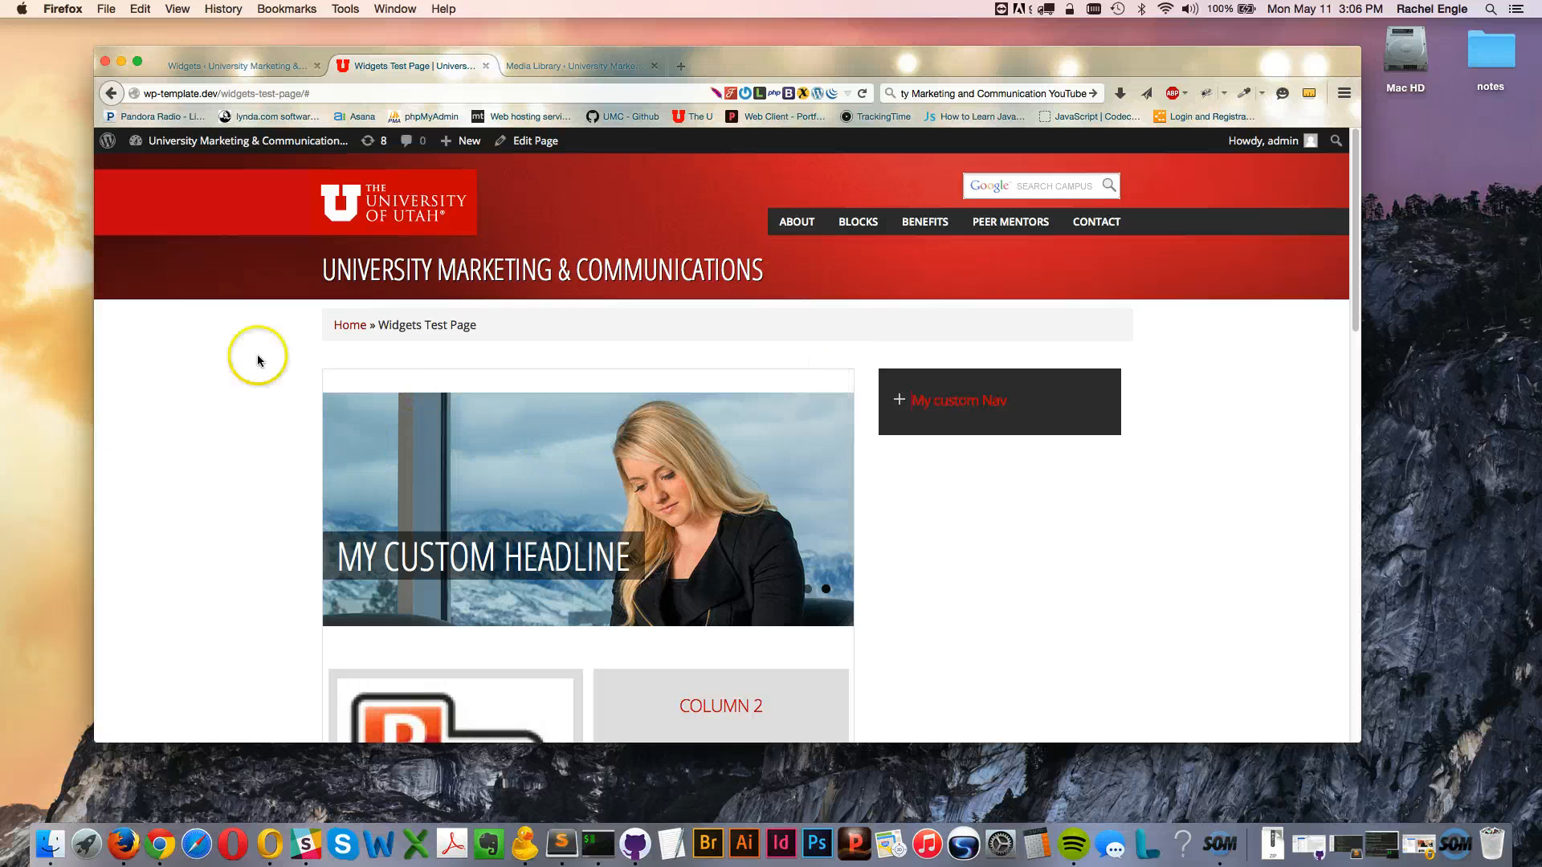
scroll(224, 598, "down", 3)
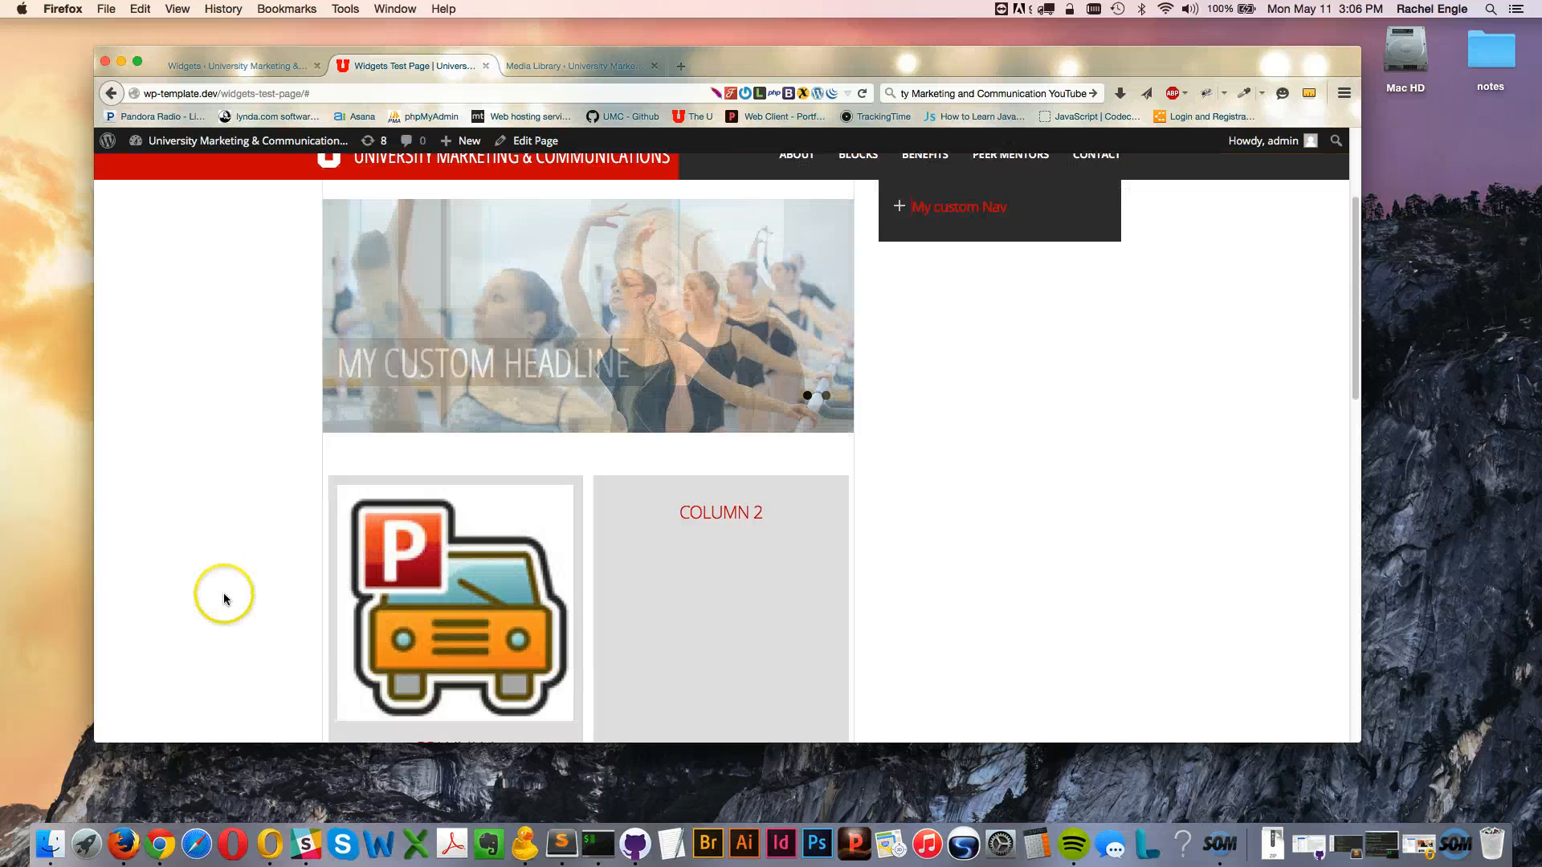
scroll(222, 598, "down", 6)
scroll(221, 598, "up", 10)
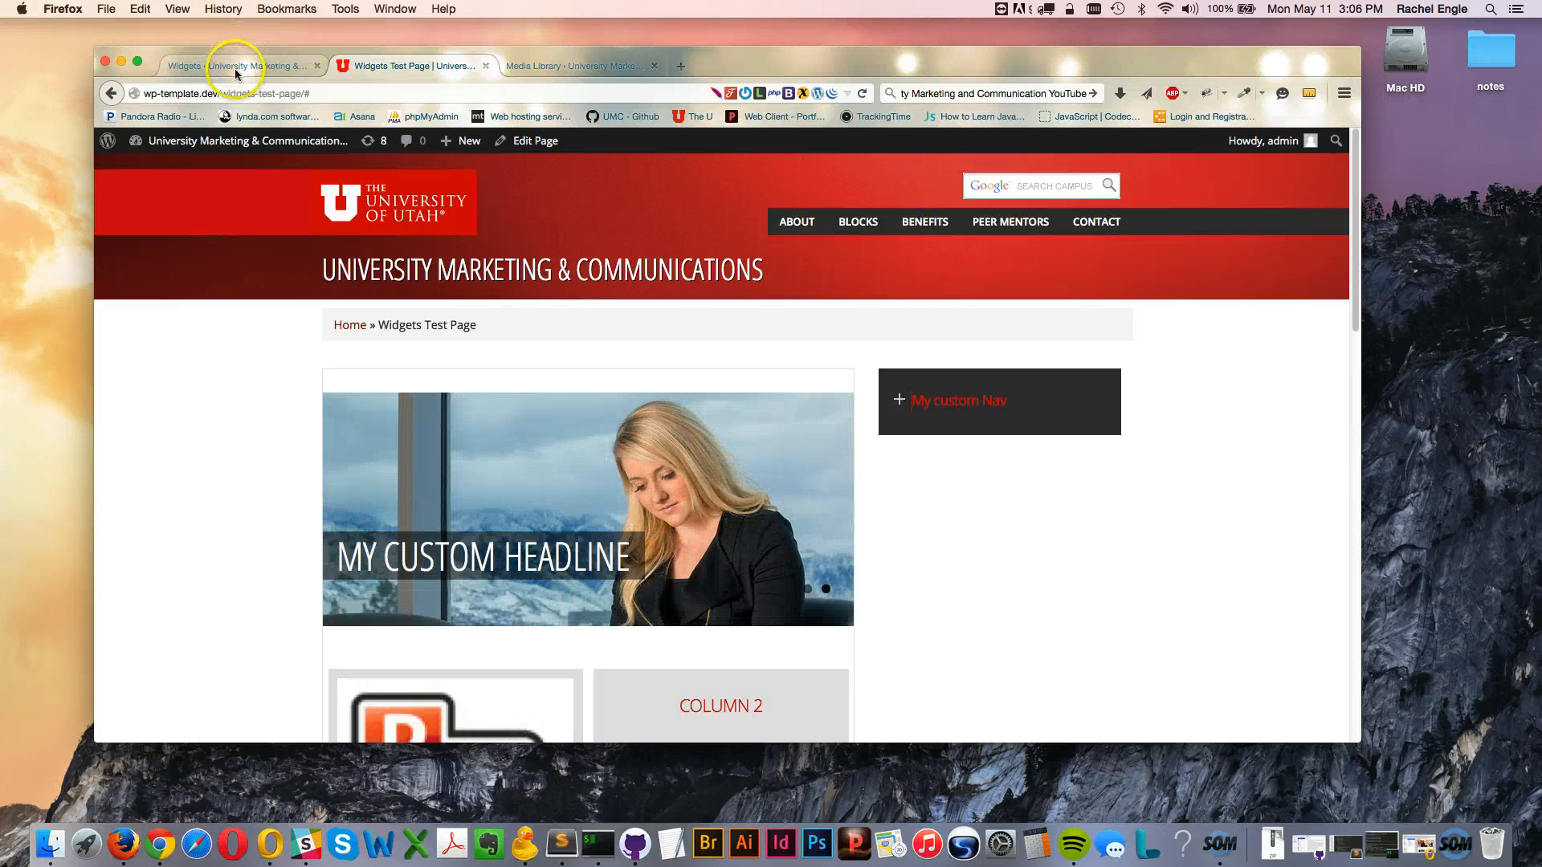
Return to the Widgets page and look through the list of available widgets
left_click(234, 69)
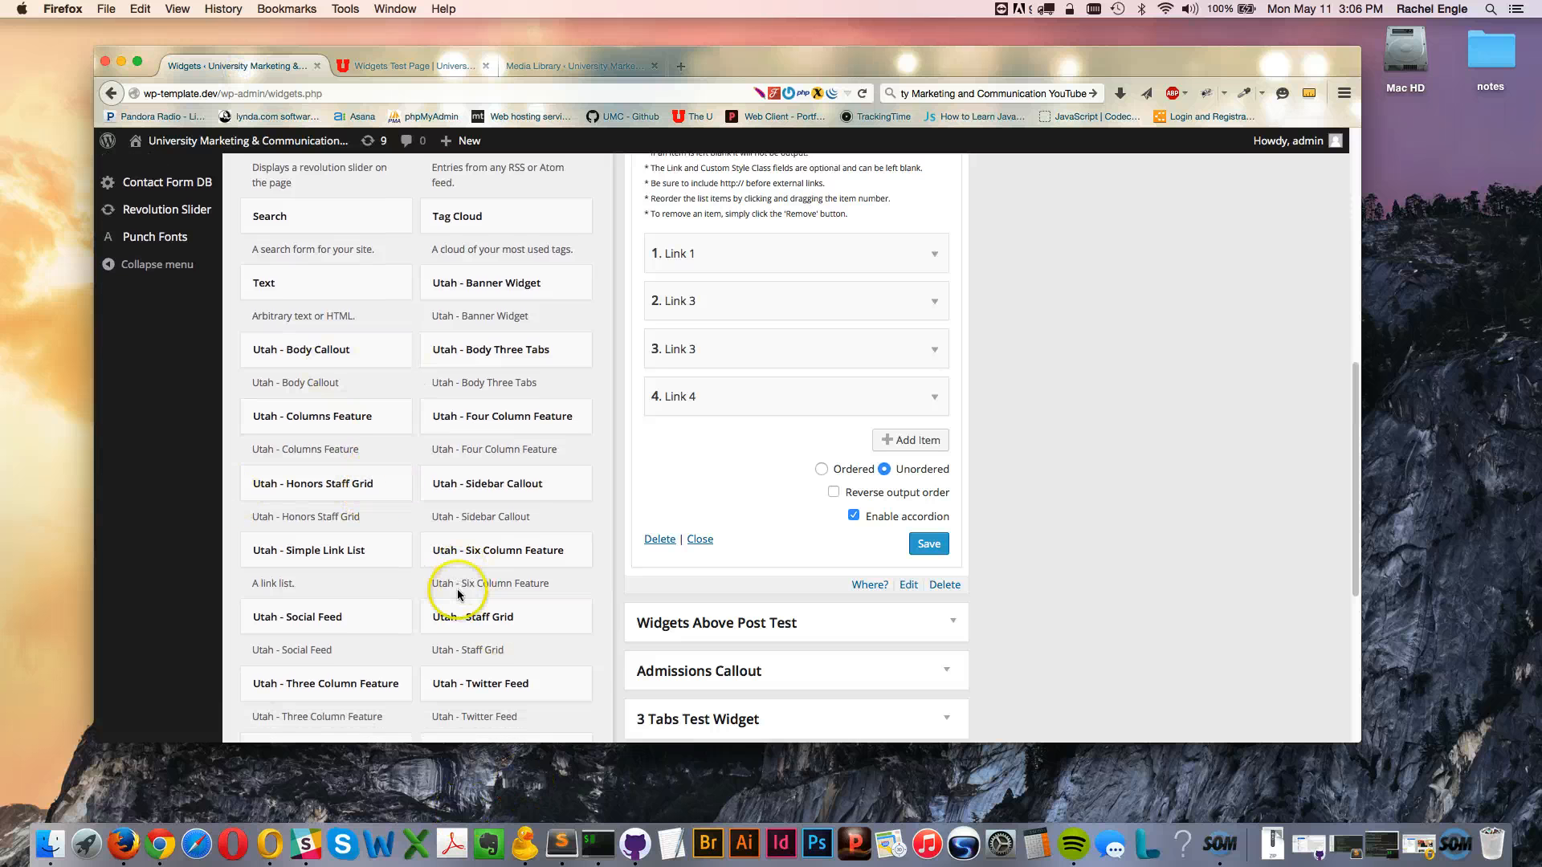
scroll(361, 458, "down", 3)
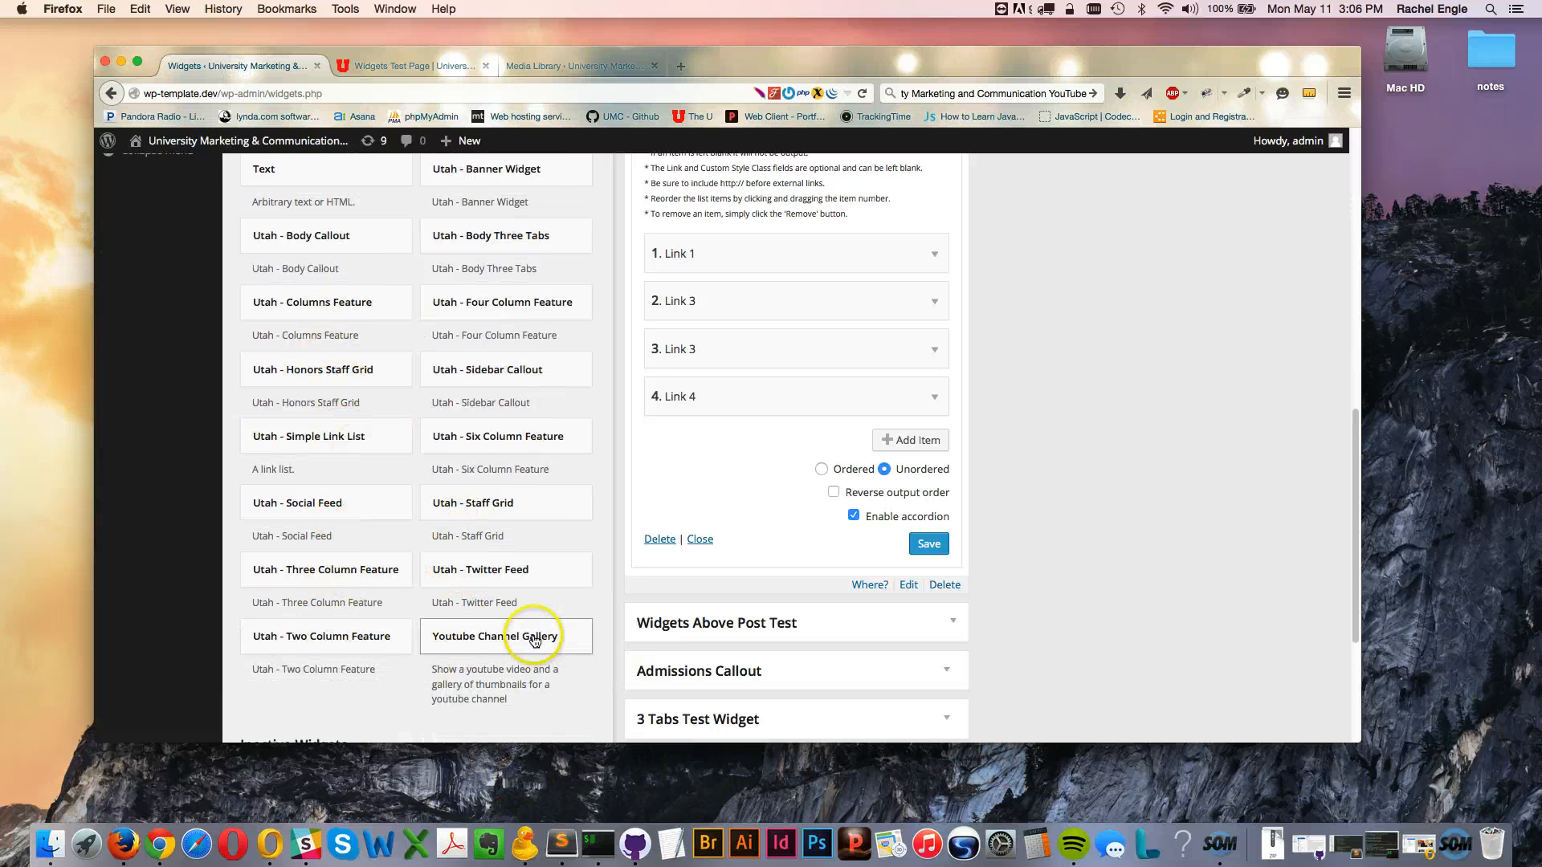
scroll(523, 640, "up", 5)
scroll(523, 640, "up", 7)
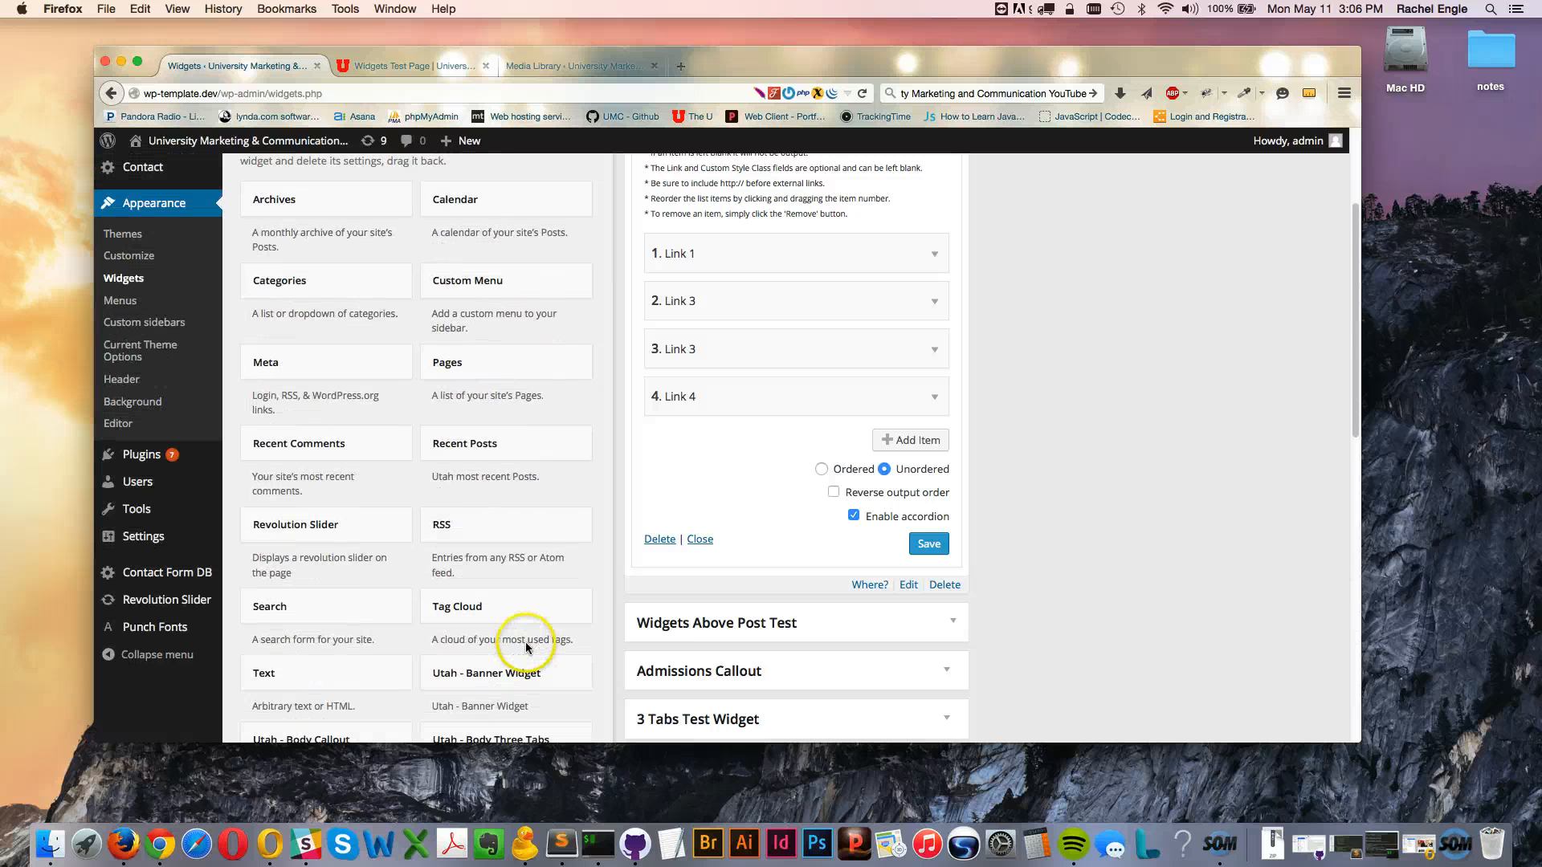